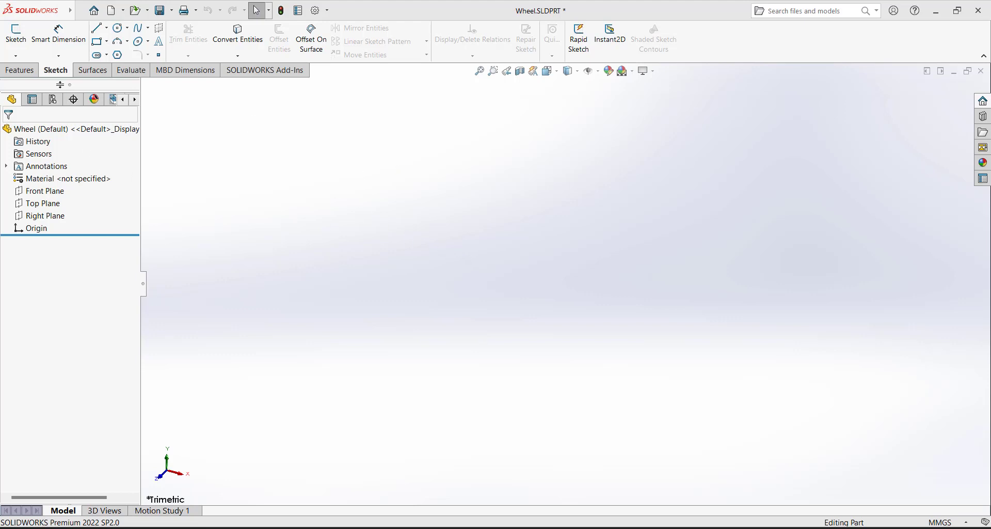
Set the document units to MMGS (millimeter, gram, second)
left_click(941, 524)
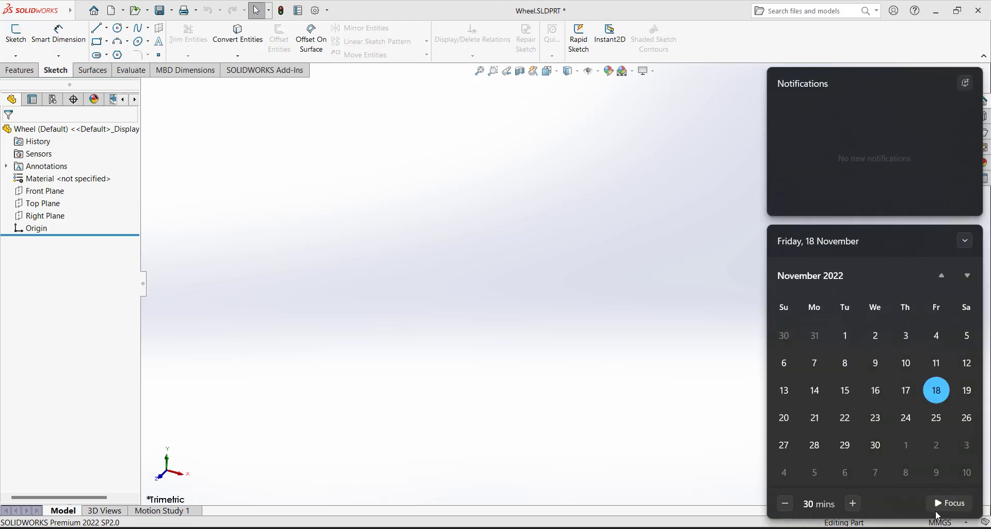
left_click(697, 384)
left_click(943, 522)
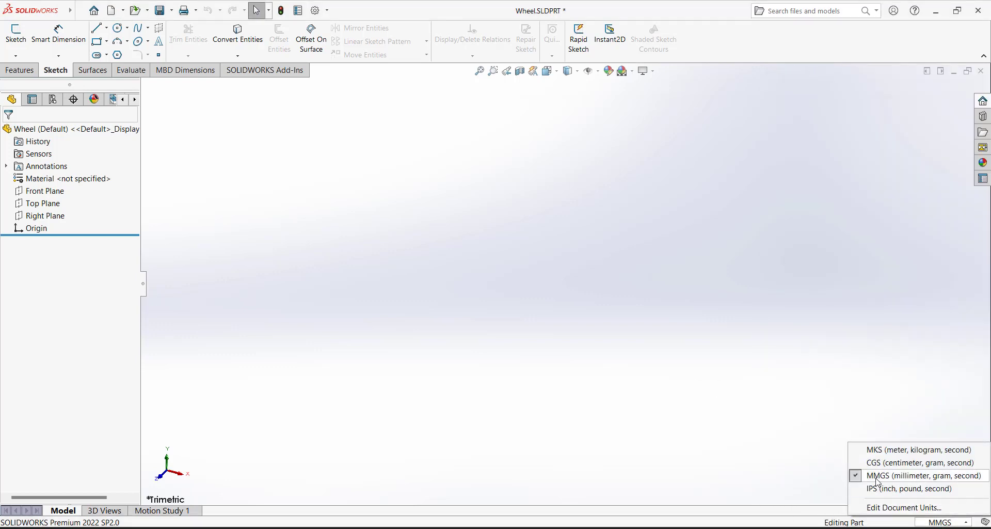
left_click(880, 476)
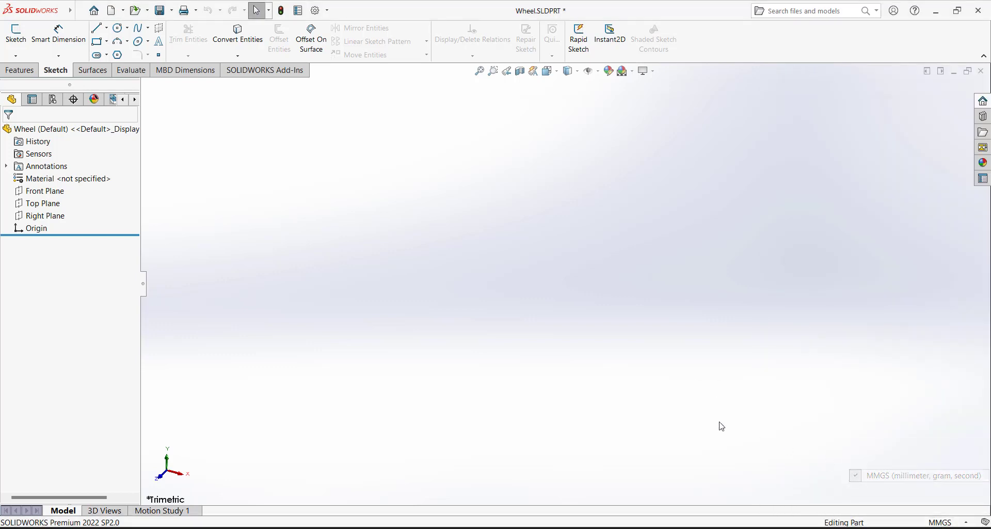
Start a sketch on the Front Plane and draw a circle of about 23 mm radius centred on the origin
left_click(16, 36)
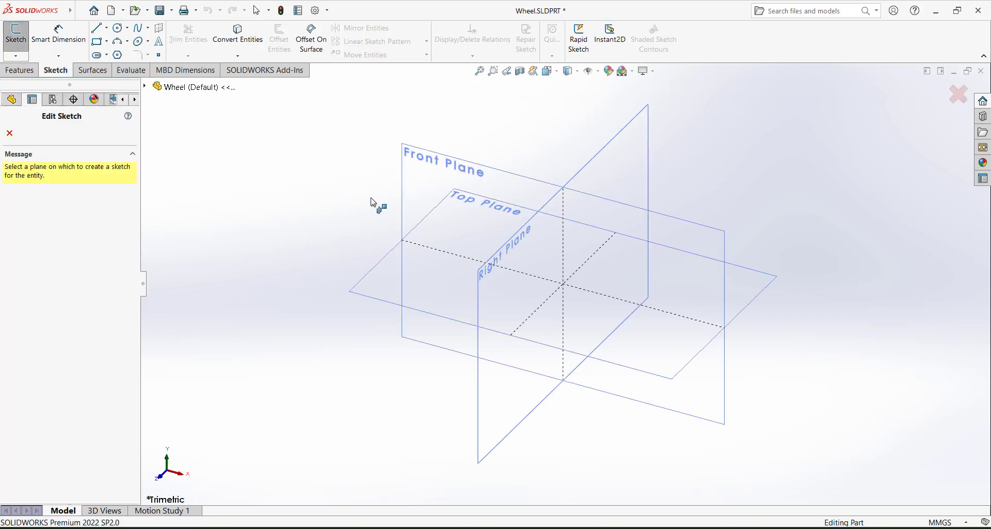
left_click(413, 170)
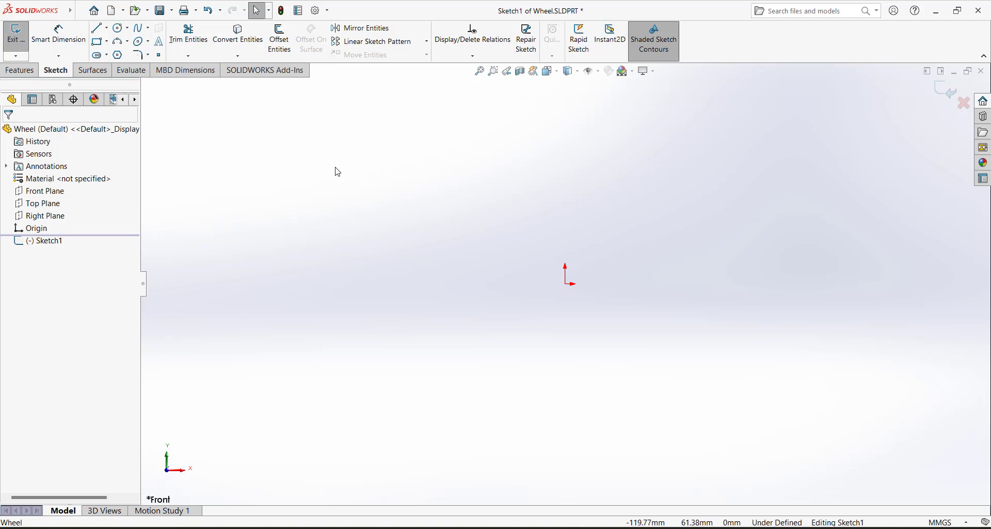
left_click(120, 28)
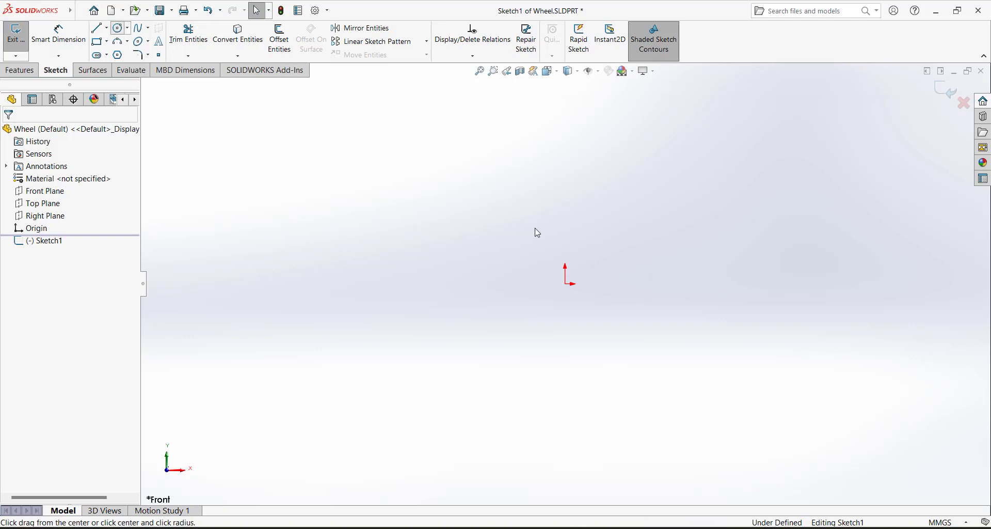
left_click(566, 284)
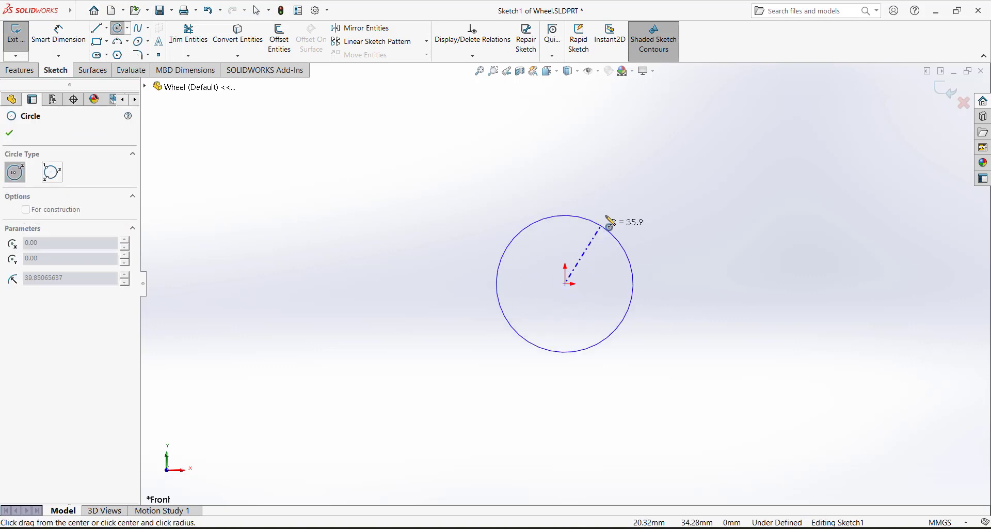
left_click(595, 253)
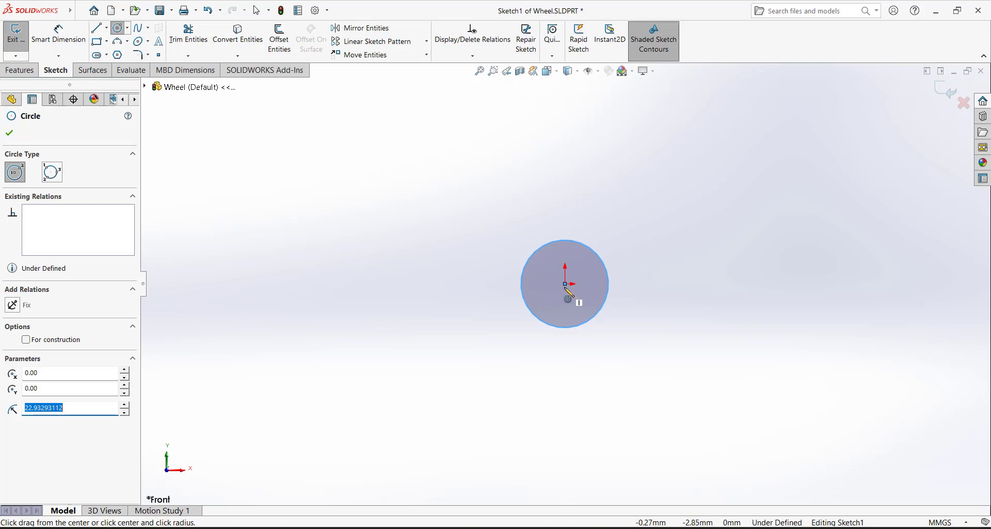
Dimension the circle's diameter to 35 mm and exit the sketch
left_click(59, 33)
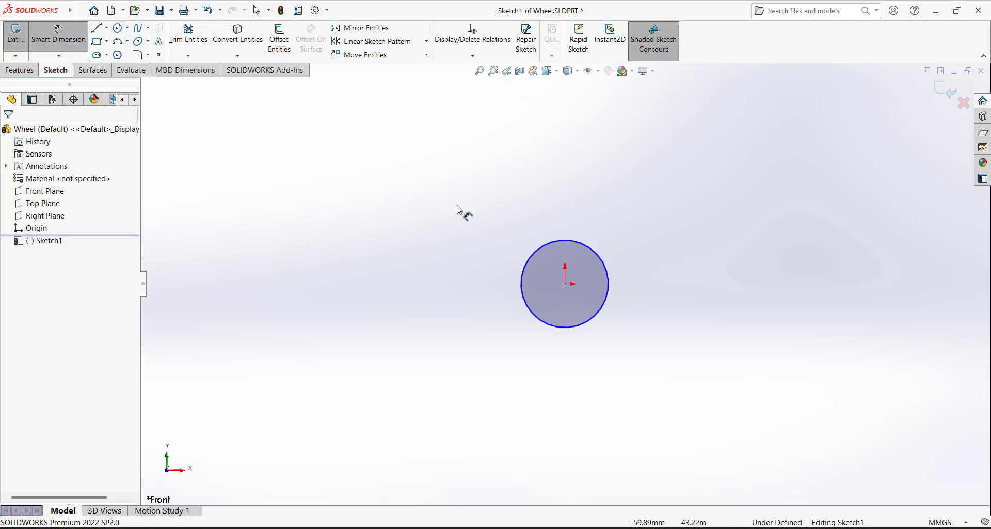
left_click(559, 242)
left_click(519, 208)
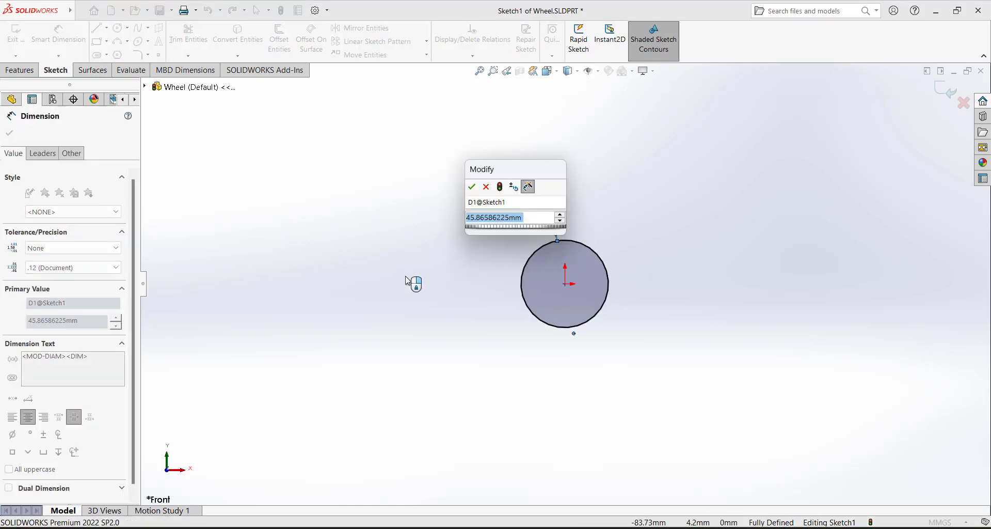
type("35")
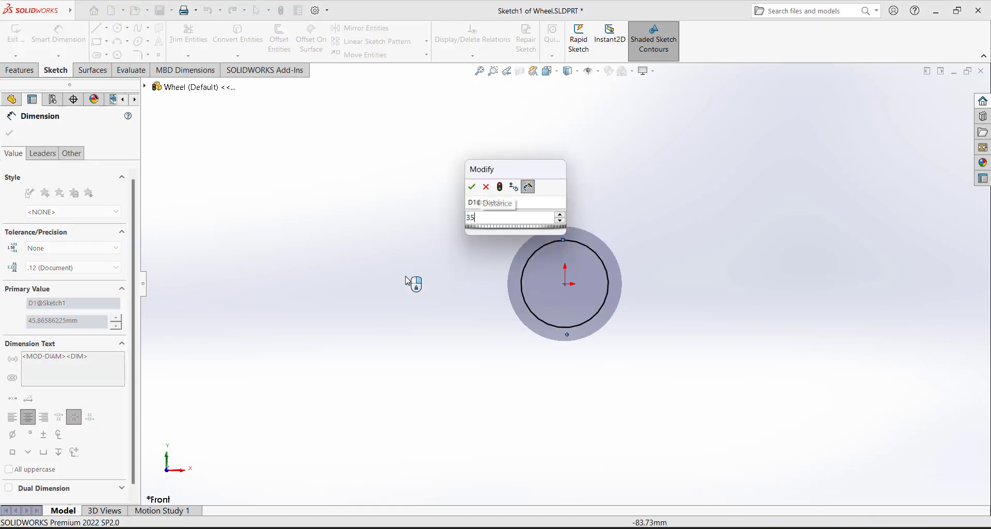
key("Return")
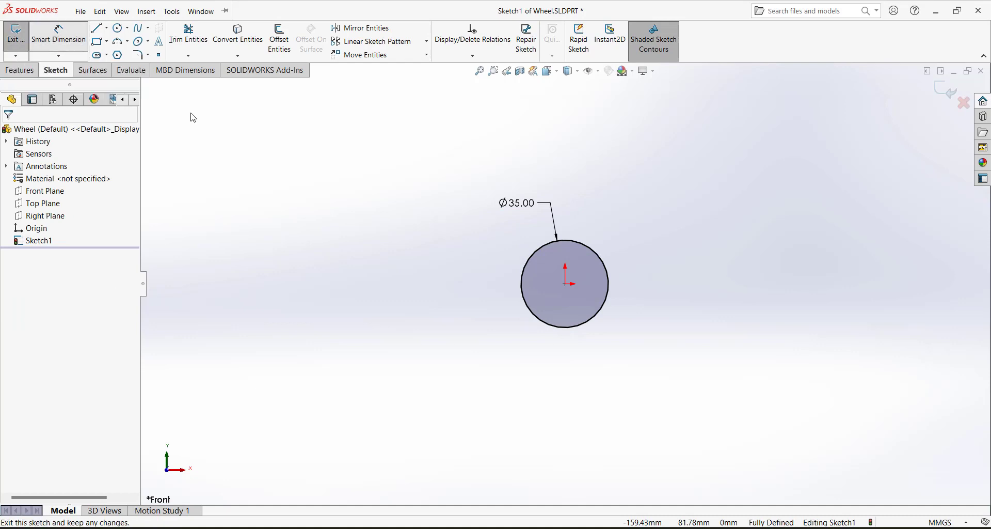
left_click(16, 36)
Extrude the circle sketch as a blind boss 8 mm deep
left_click(547, 70)
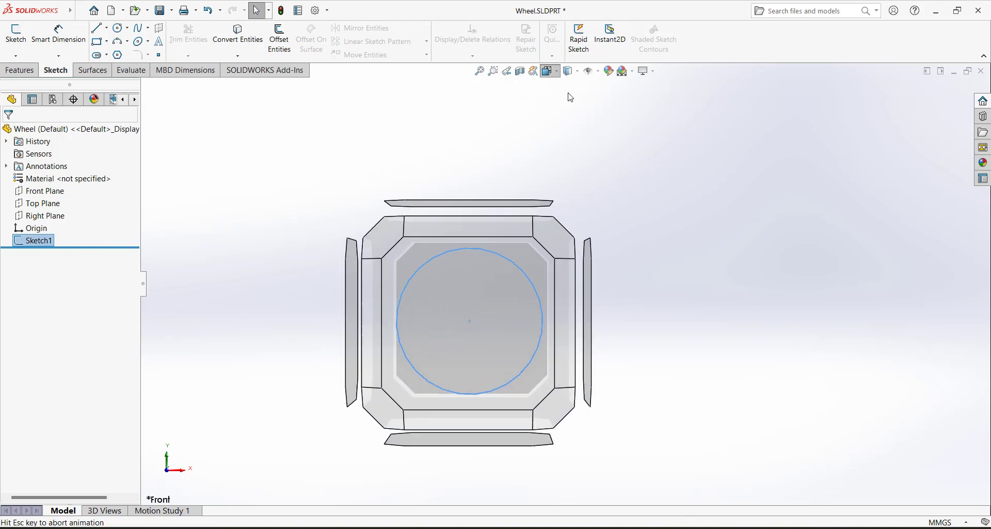
left_click(606, 102)
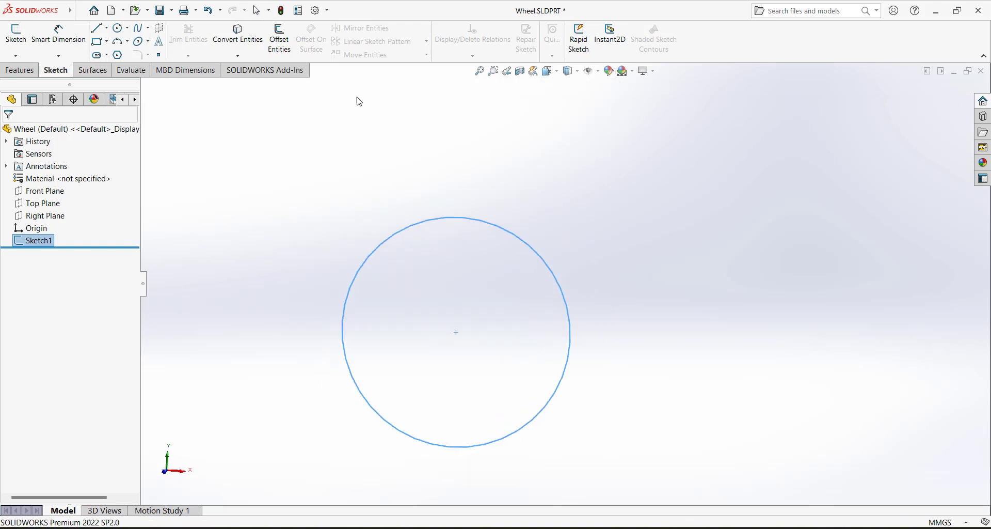
left_click(19, 70)
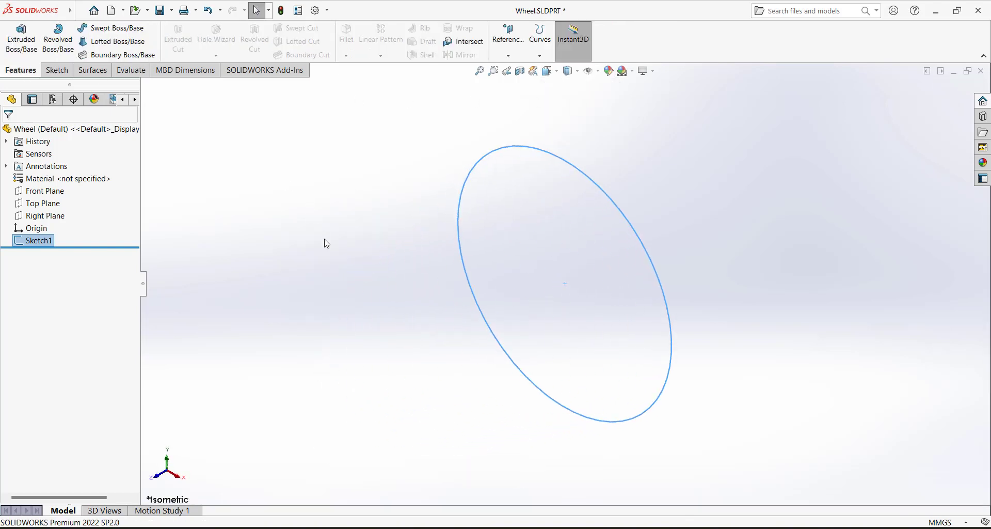
left_click(21, 37)
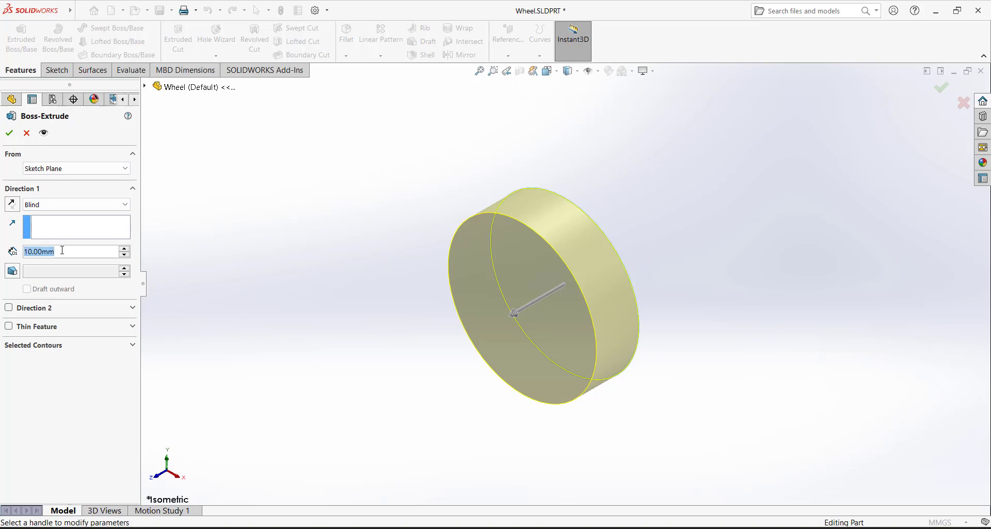
type("8")
key("Return")
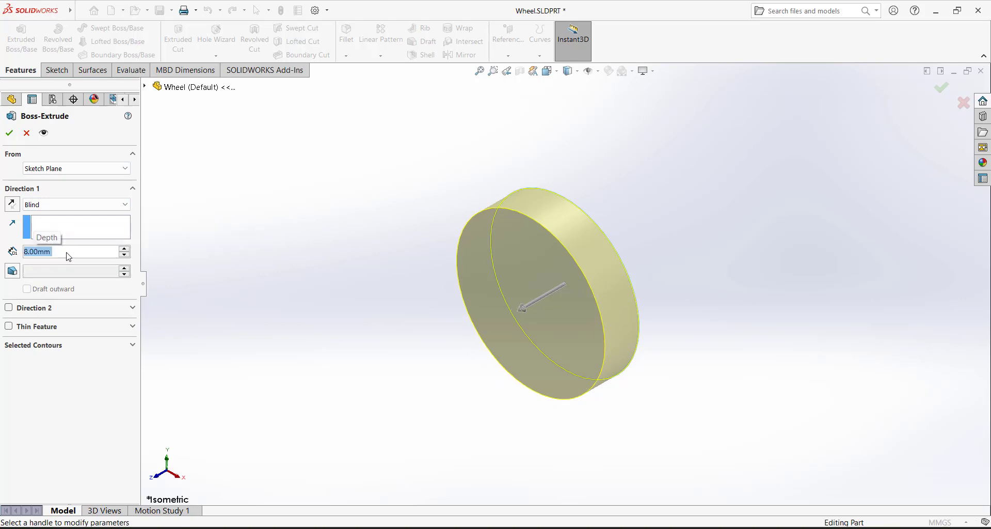
left_click(10, 132)
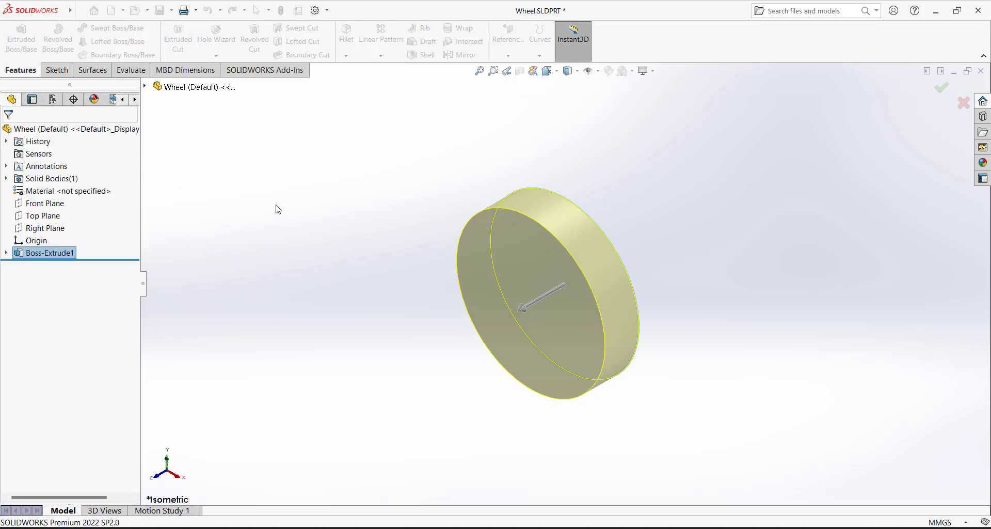
left_click(324, 222)
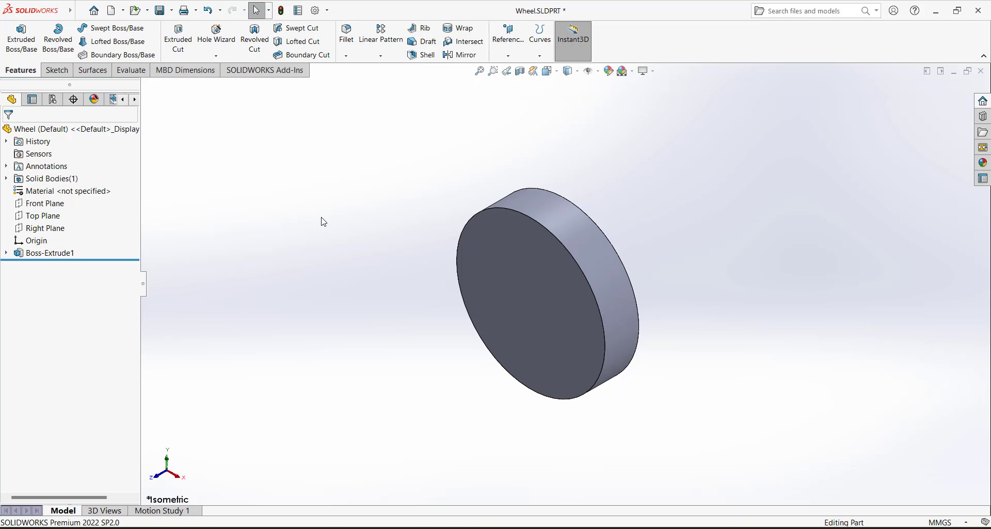
Start a sketch on the disc's front face and draw a circle of about 4.75 mm radius centred on the origin
left_click(56, 70)
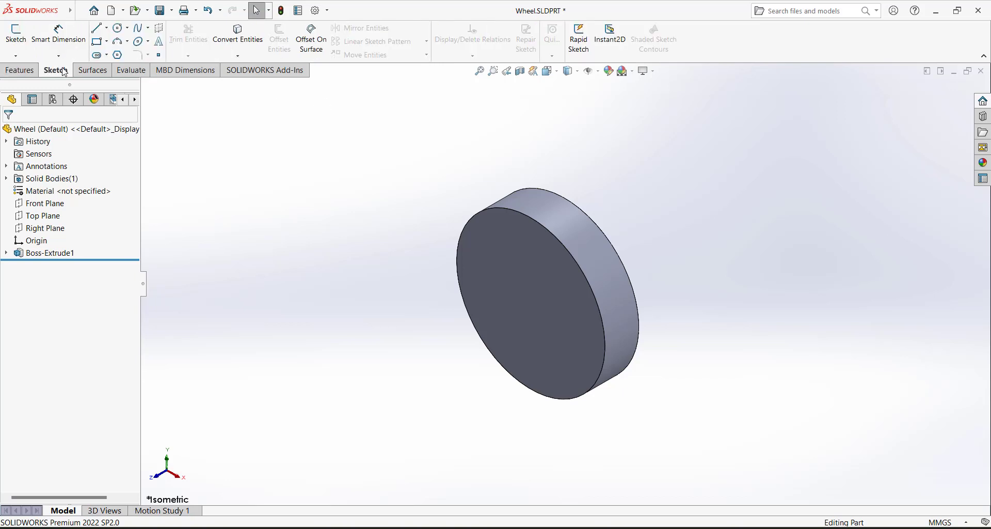
left_click(16, 35)
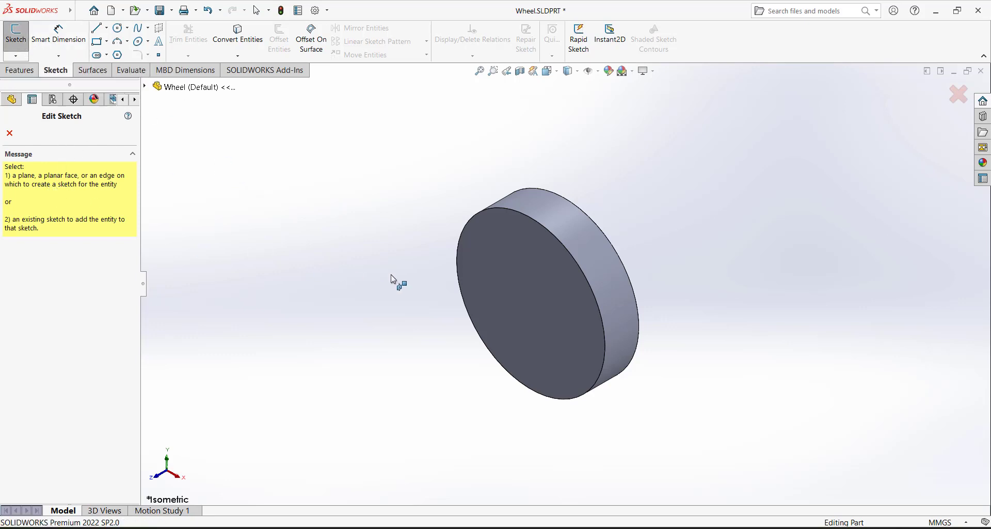
left_click(504, 261)
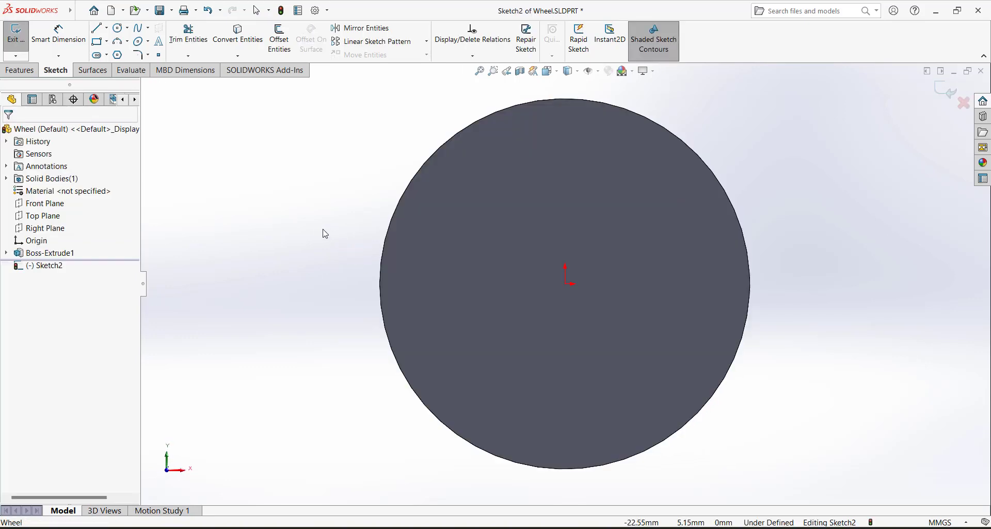
key("f")
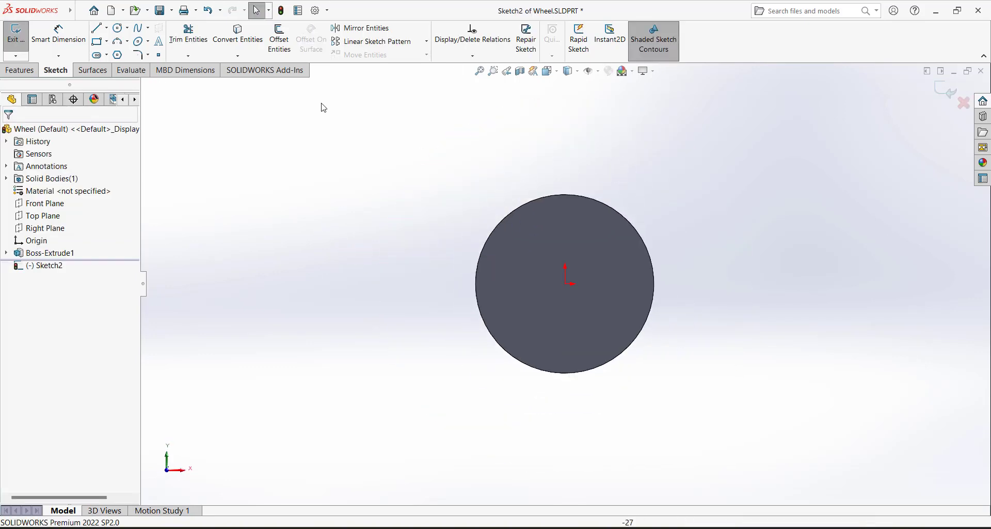
left_click(119, 28)
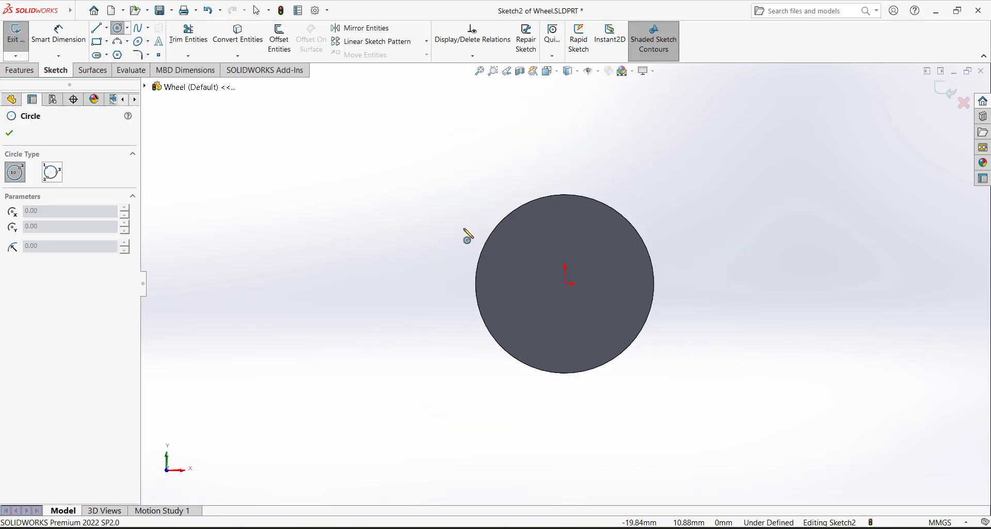
left_click(565, 283)
left_click(580, 266)
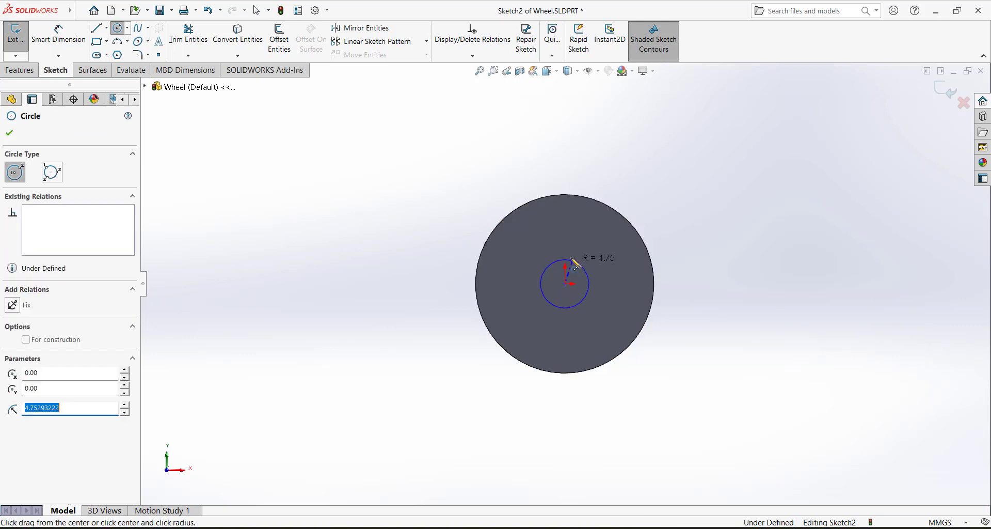
key("Escape")
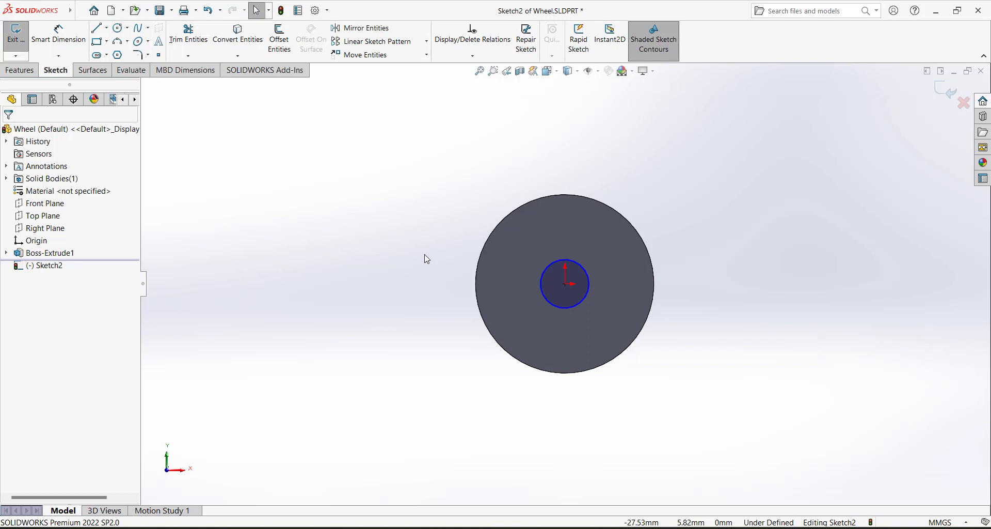
Dimension the small central circle's diameter to 6 mm and exit the sketch
left_click(58, 34)
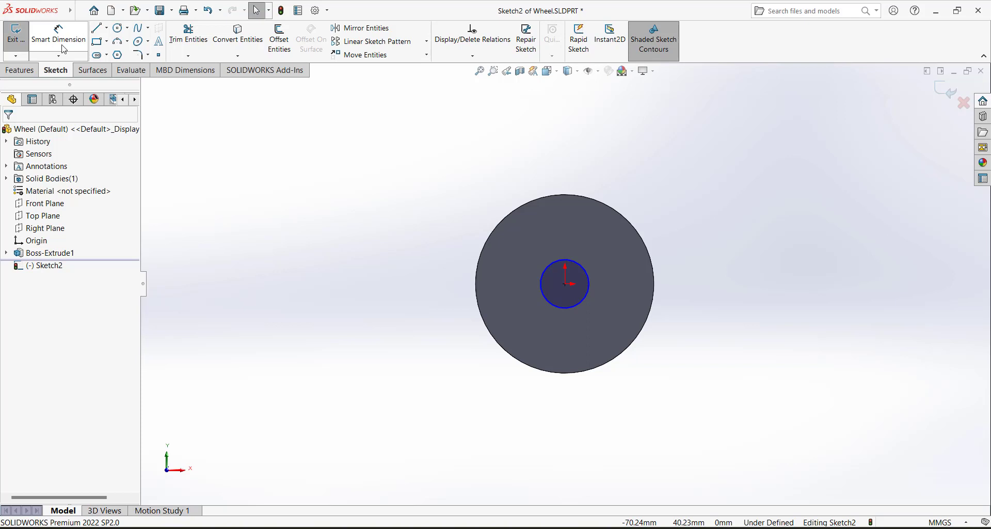
left_click(562, 259)
left_click(457, 204)
type("6")
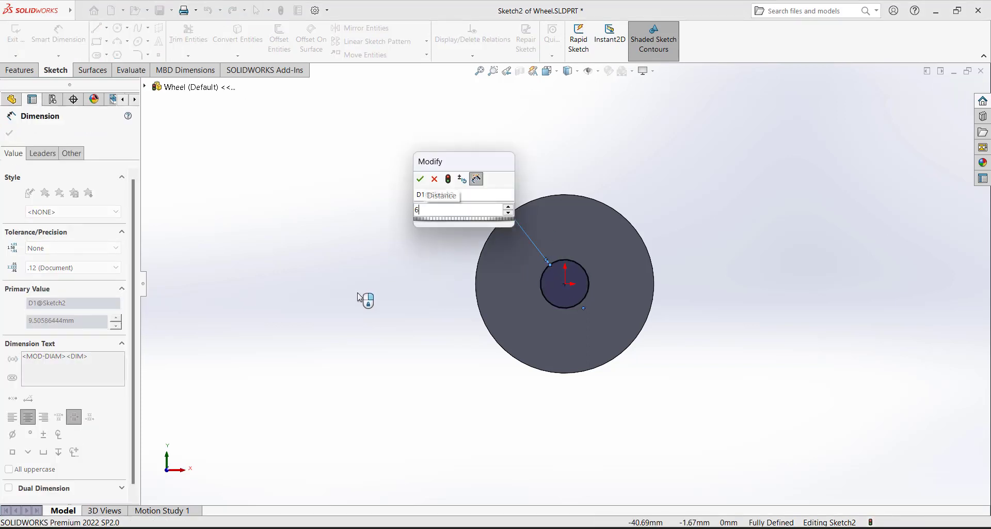
key("Return")
left_click(26, 44)
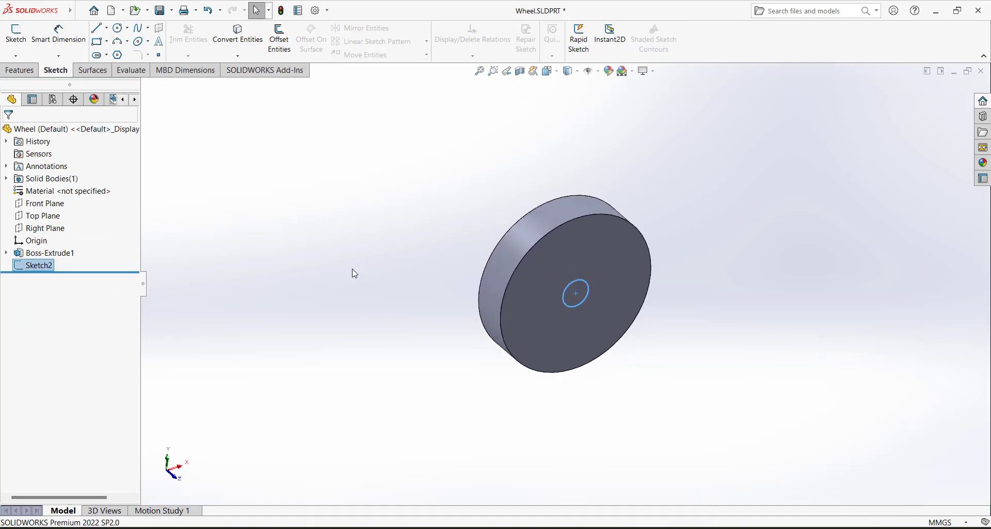
Cut the small central circle through the disc with an Extruded Cut set to Through All
left_click(20, 70)
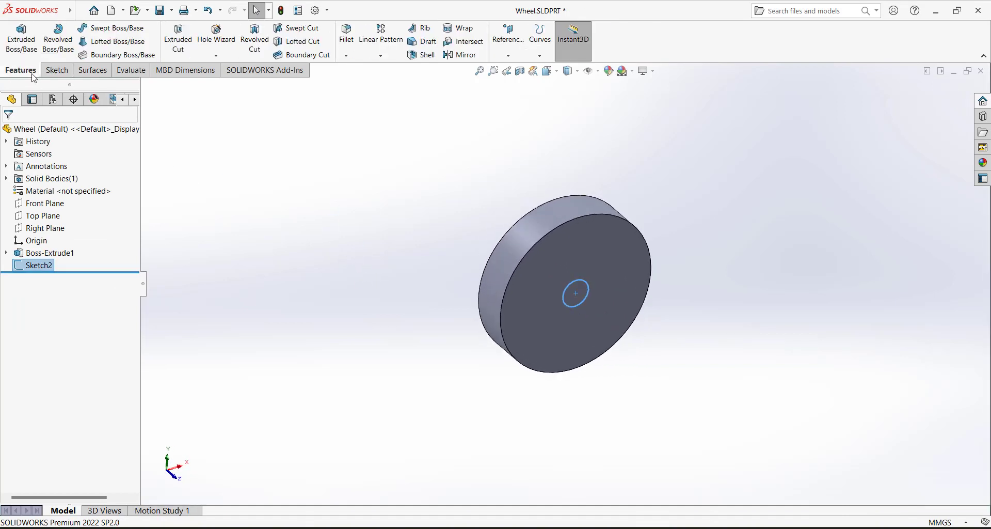
left_click(178, 38)
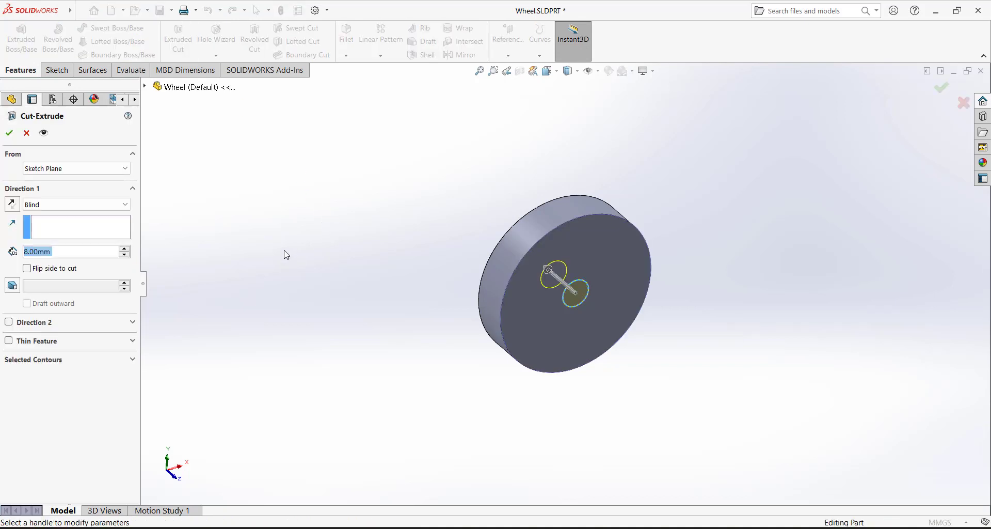
left_click(91, 207)
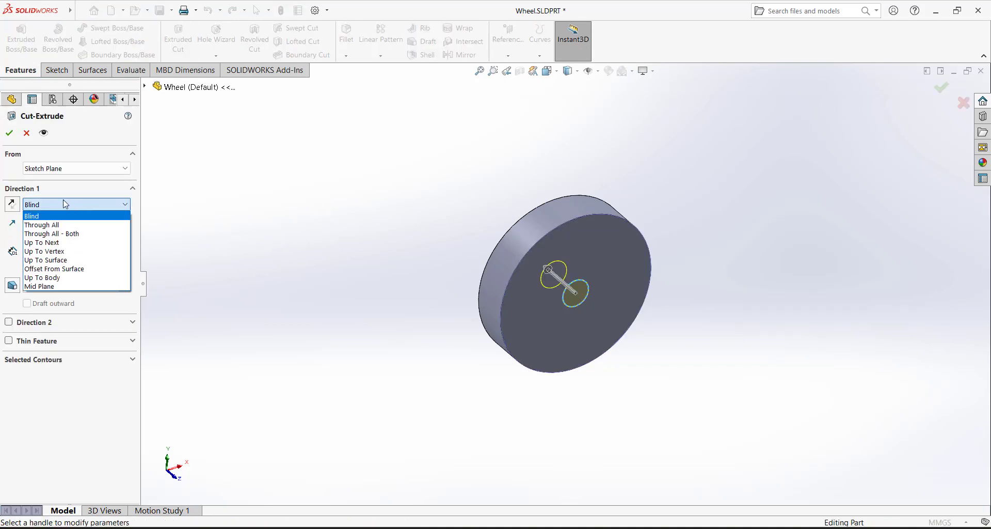
left_click(57, 225)
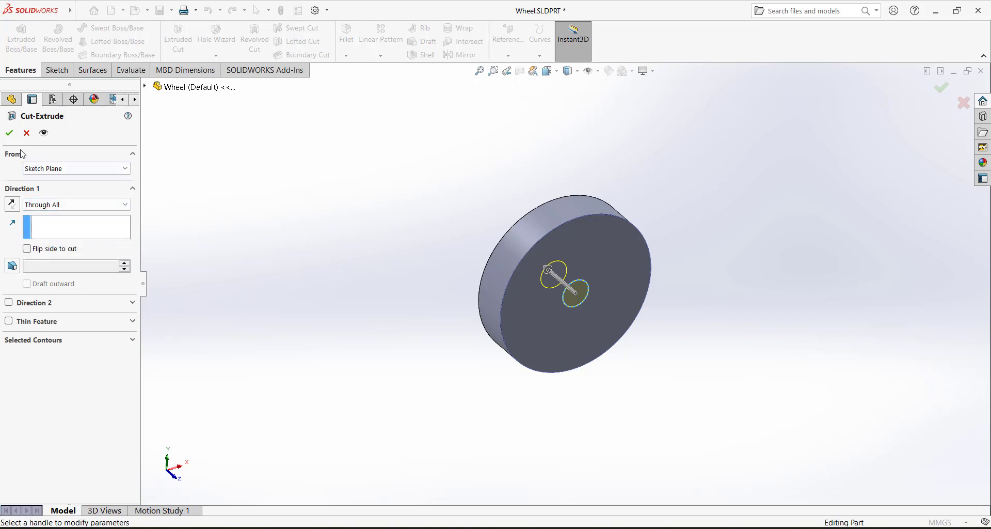
left_click(8, 134)
Shell the disc to a 2 mm wall thickness with its front face removed and the preview shown
middle_click_drag(515, 380, 408, 309)
middle_click_drag(389, 253, 384, 215)
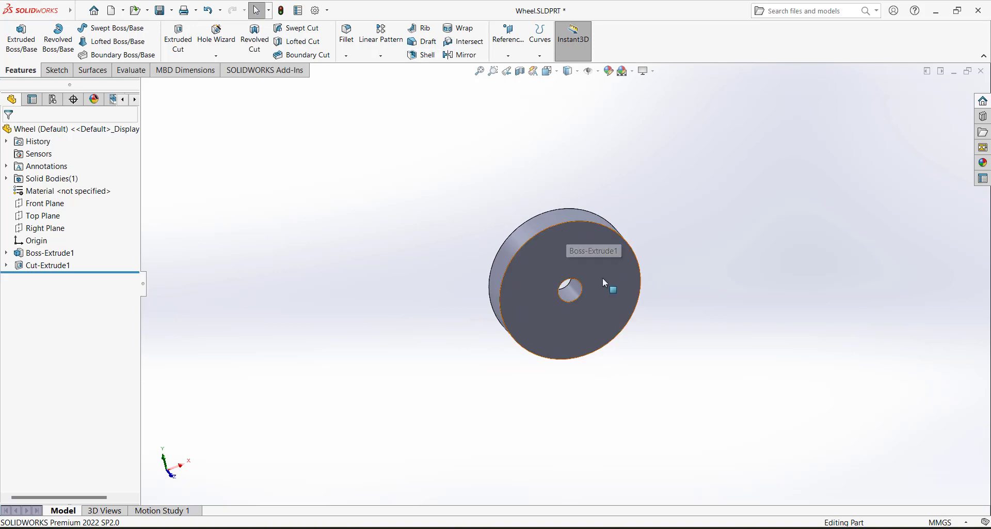
left_click(426, 60)
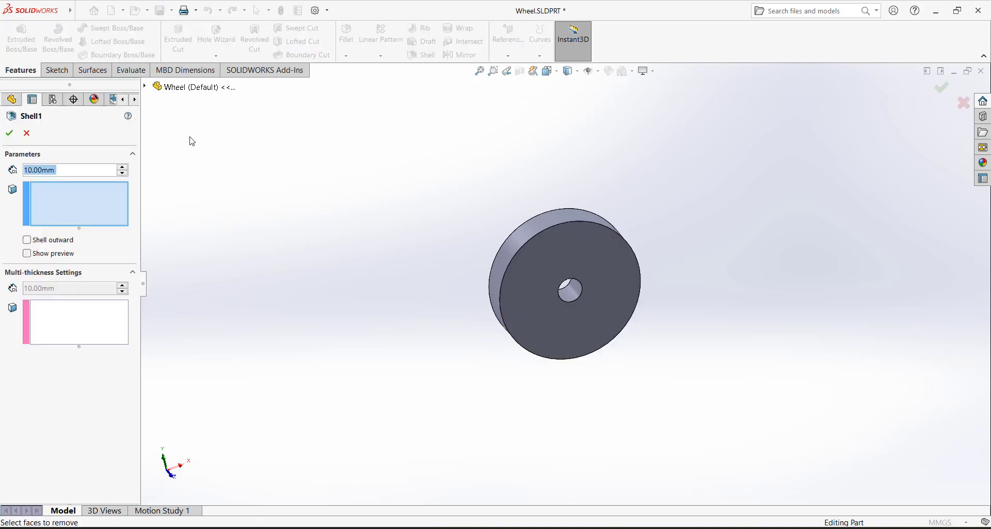
left_click(531, 268)
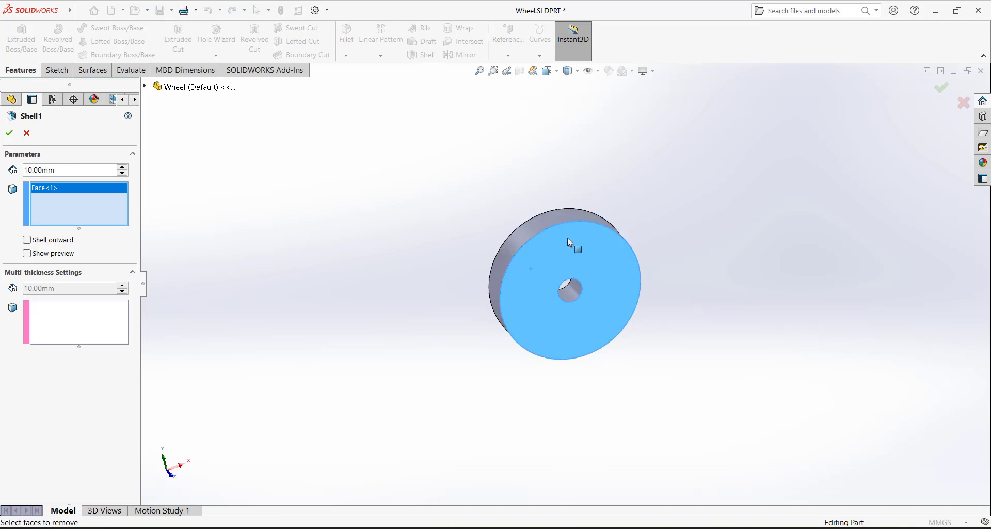
double_click(51, 169)
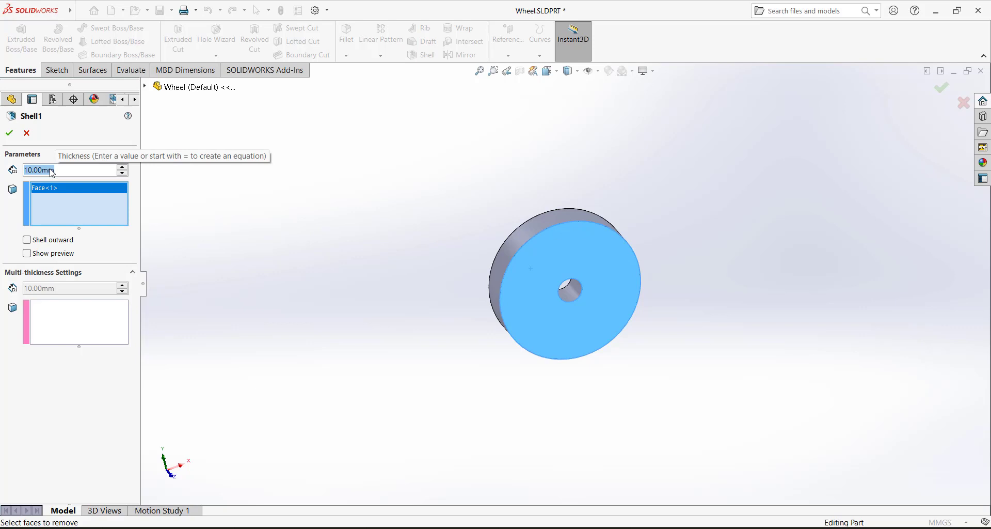
type("2")
key("Return")
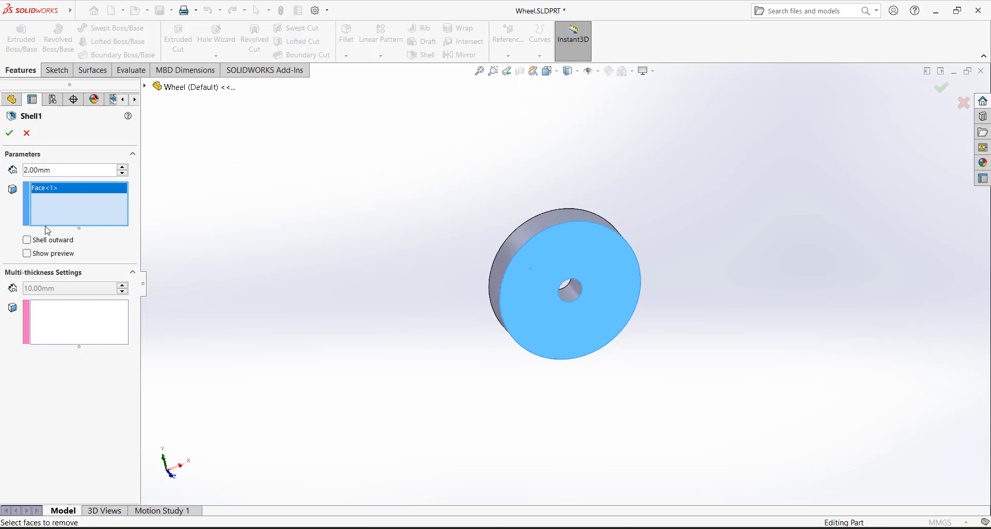
left_click(27, 253)
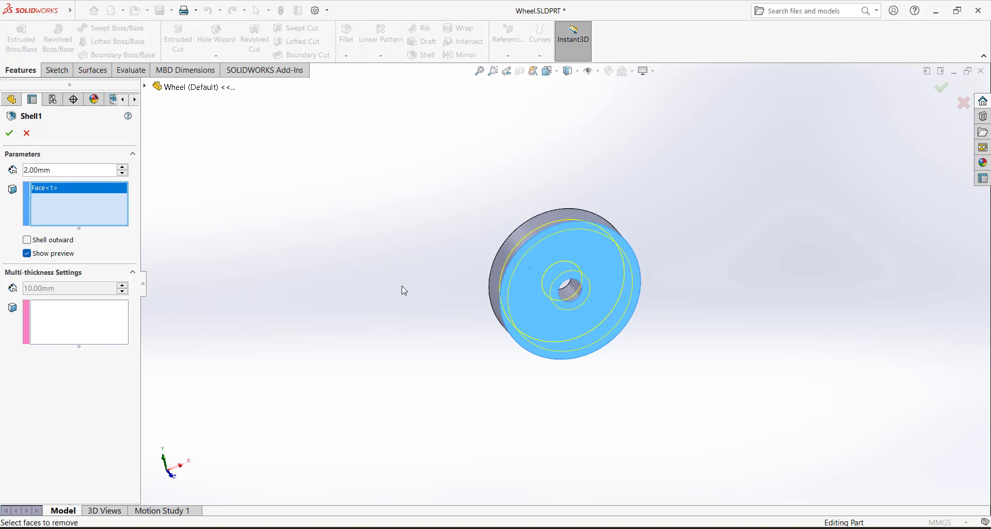
middle_click_drag(403, 287, 365, 307)
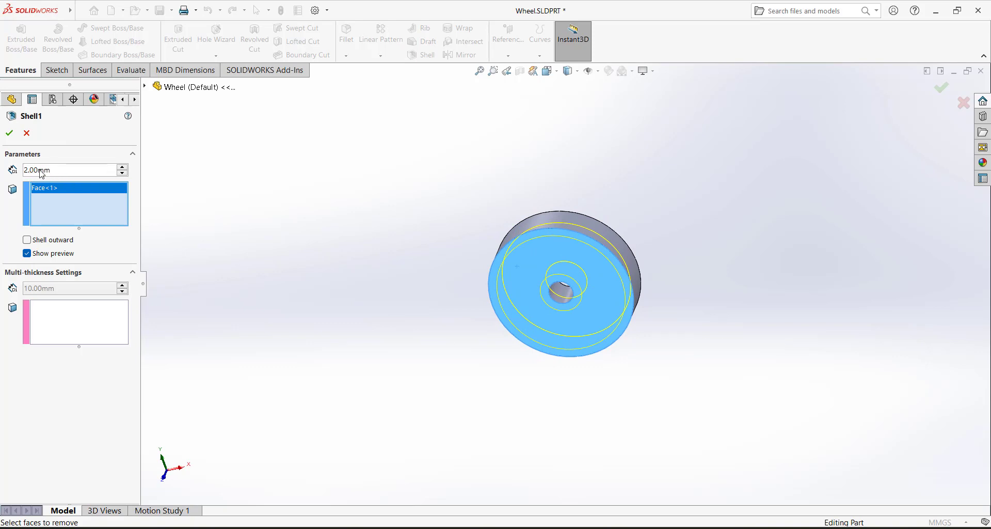
left_click(9, 133)
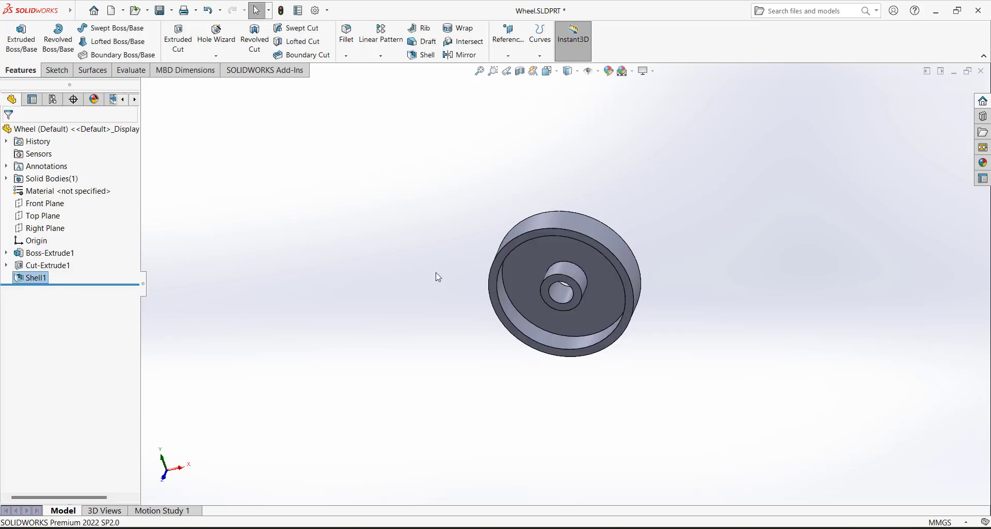
Start a sketch on the wheel's closed back face and draw a circle about 5.8 mm in diameter, centred about 12.2 mm directly above the origin
middle_click_drag(438, 337, 451, 233)
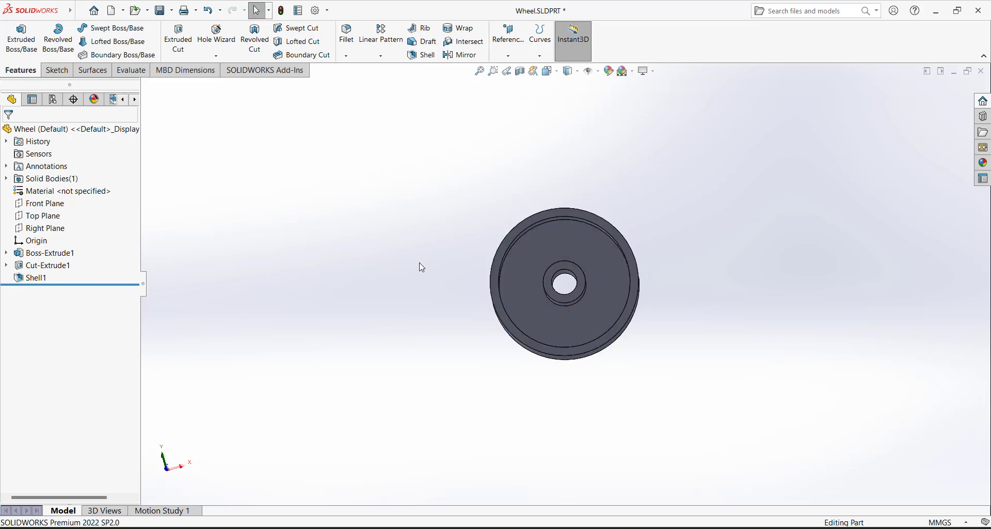
middle_click_drag(550, 209, 556, 230)
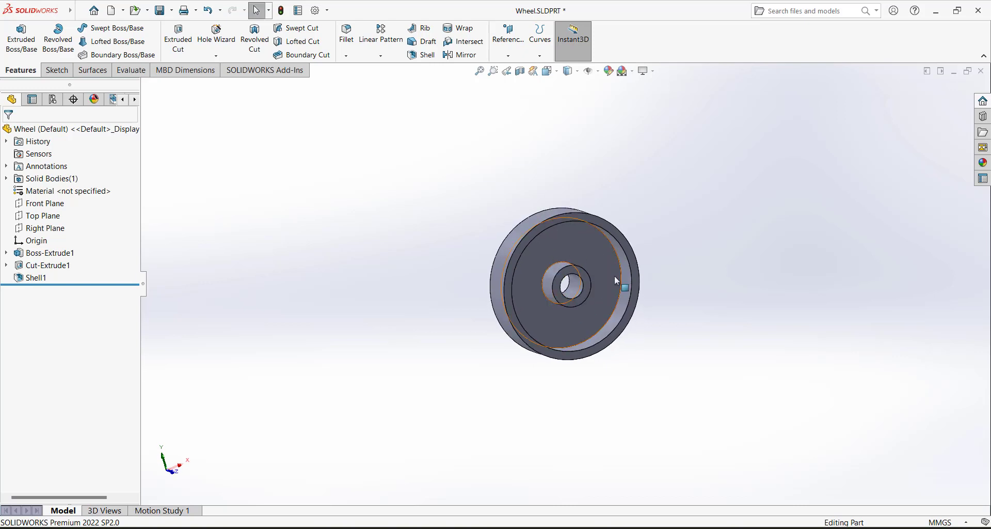
left_click(65, 73)
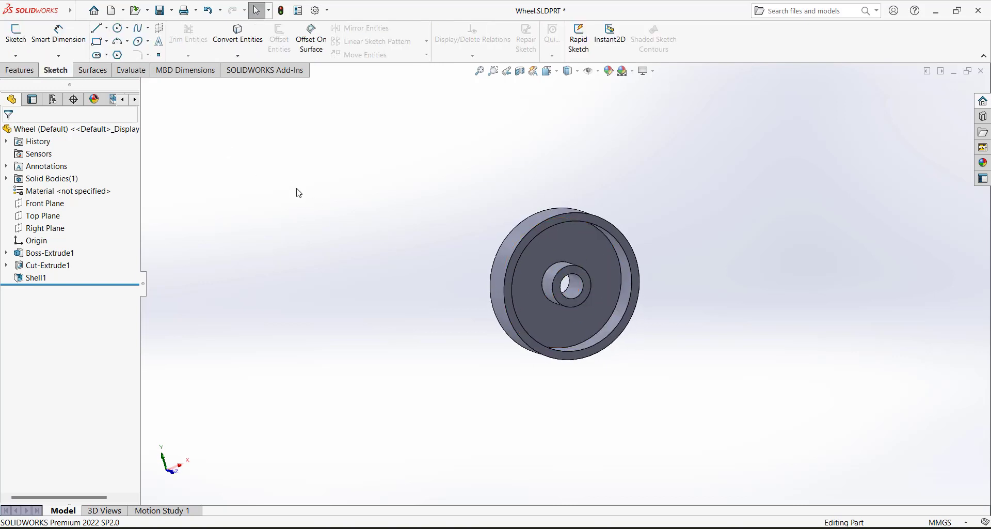
middle_click_drag(296, 192, 270, 199)
scroll(304, 189, "down", 2)
scroll(427, 279, "up", 2)
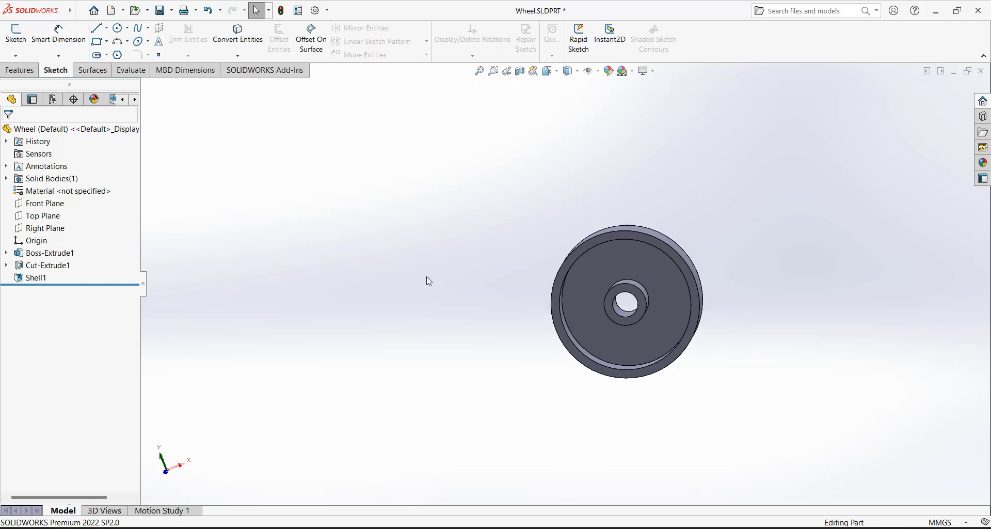
left_click(47, 44)
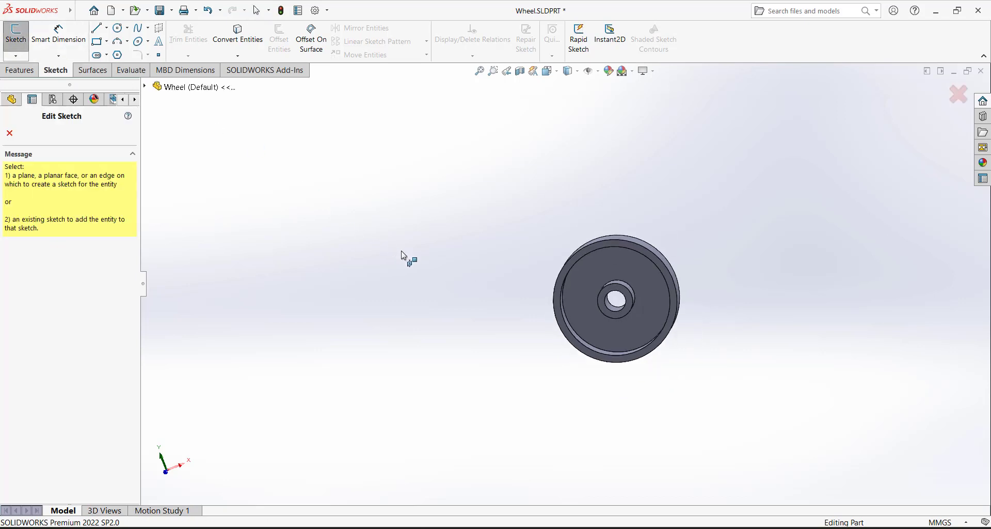
mouse_move(509, 281)
middle_mouse_down()
mouse_move(516, 297)
mouse_move(638, 312)
middle_mouse_up()
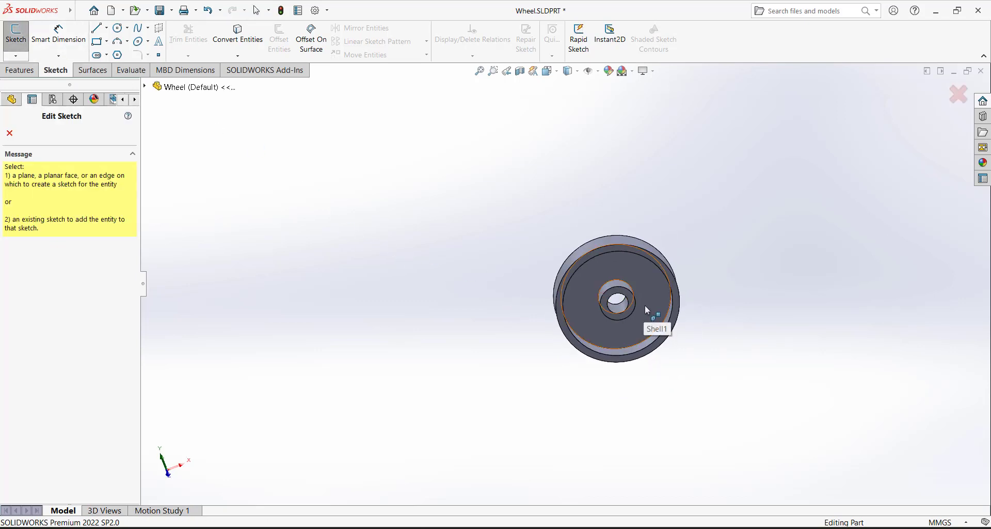
middle_click_drag(645, 274, 390, 343)
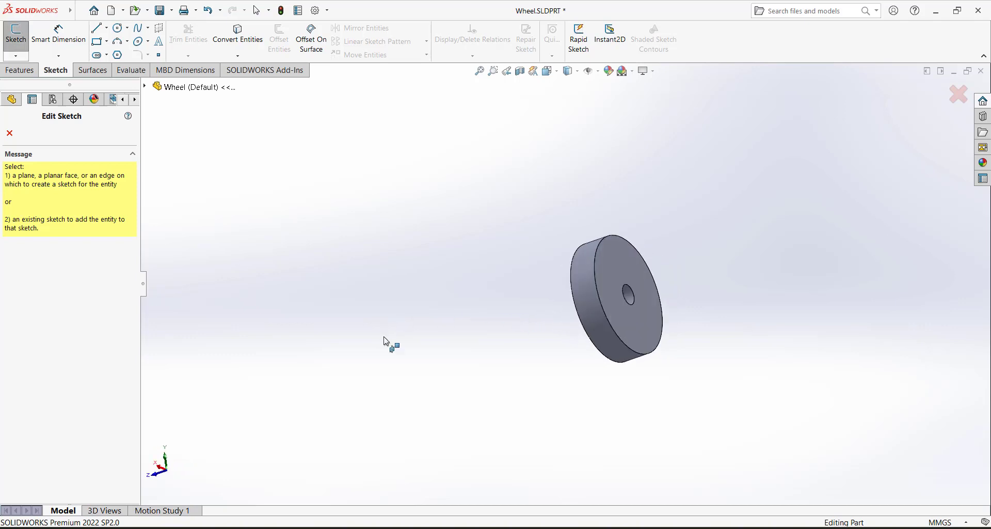
left_click(624, 255)
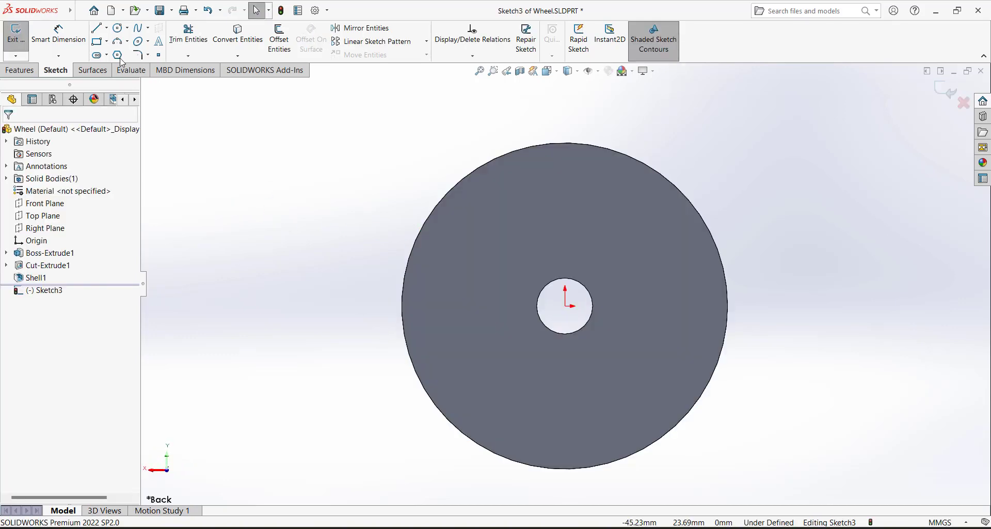
left_click(117, 27)
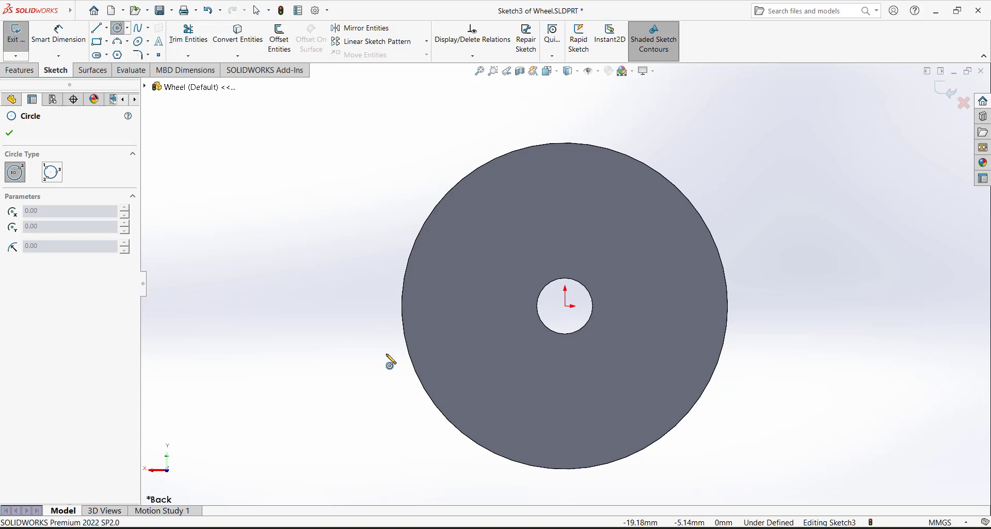
left_click(565, 193)
left_click(585, 206)
Dimension the diameter of the circle above the central hole to 8 mm
right_click_drag(584, 206, 585, 181)
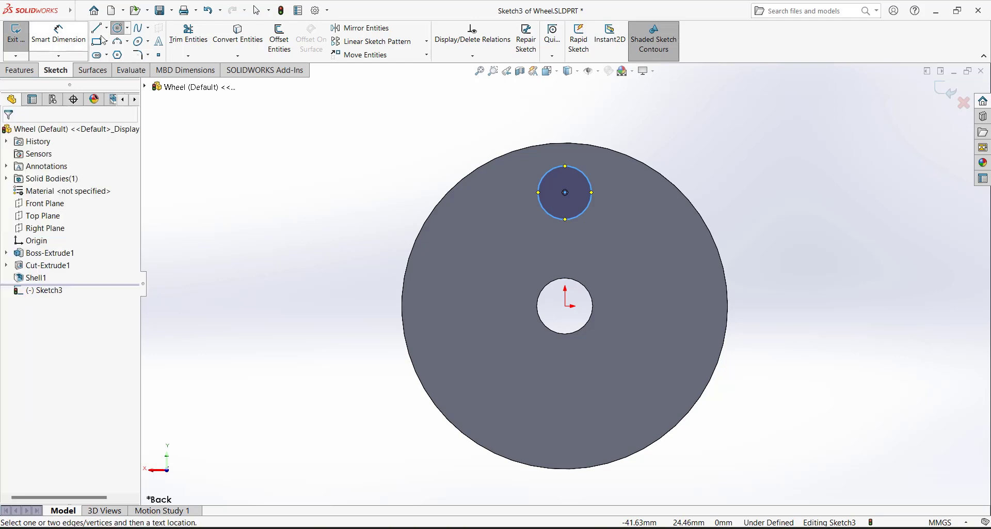
left_click(584, 177)
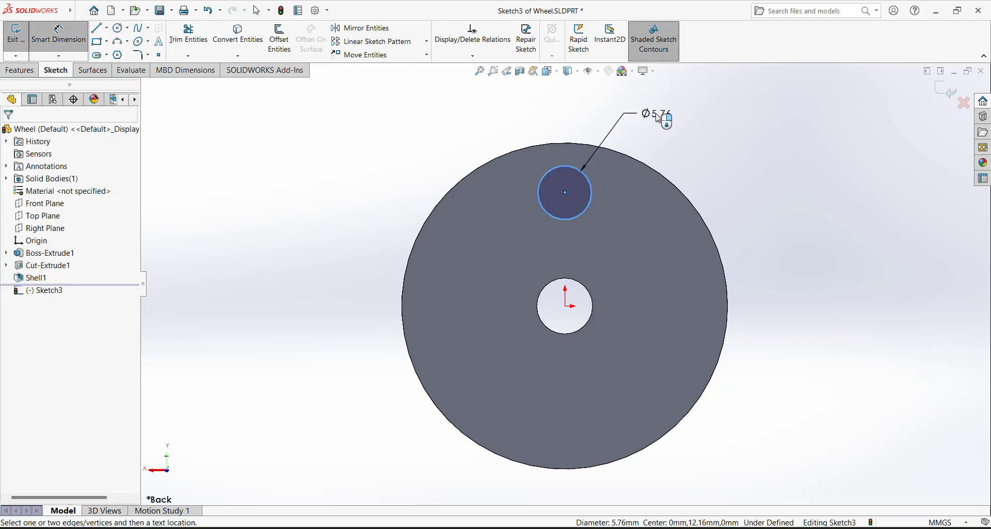
left_click(662, 121)
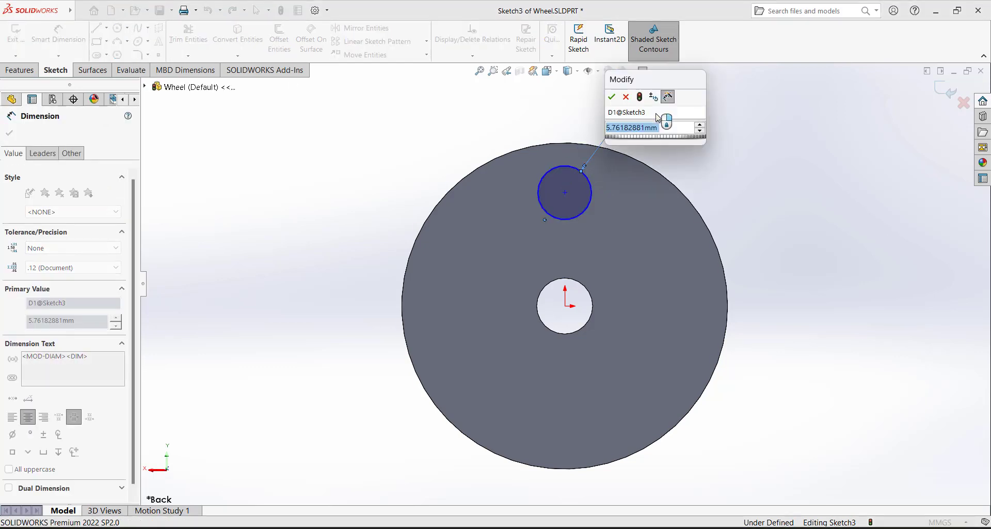
type("8")
key("Return")
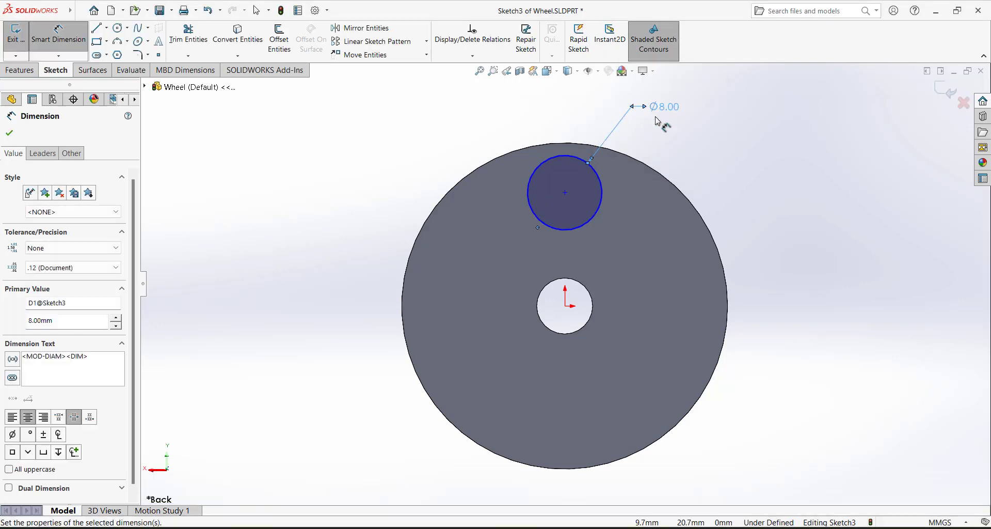
key("Escape")
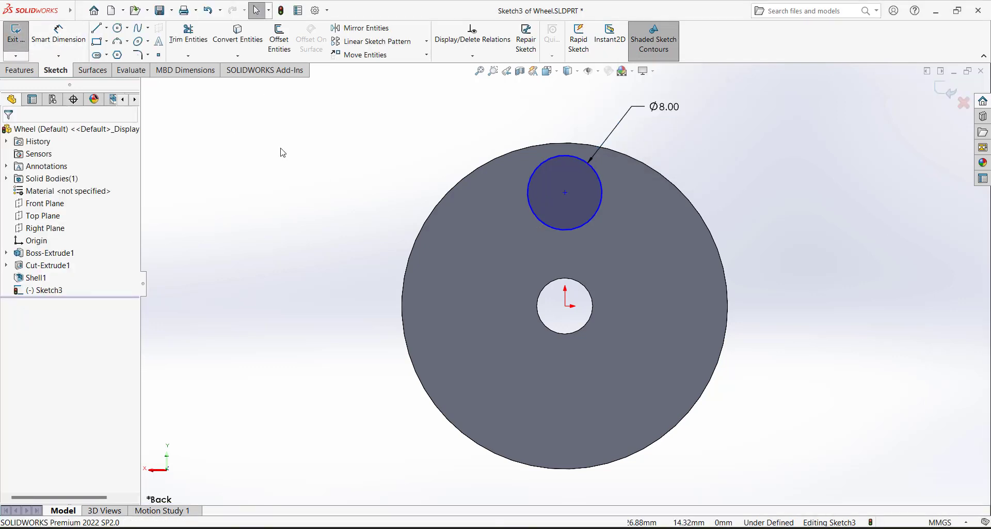
Dimension the distance between the 8 mm circle's centre and the origin to 10 mm
left_click(58, 34)
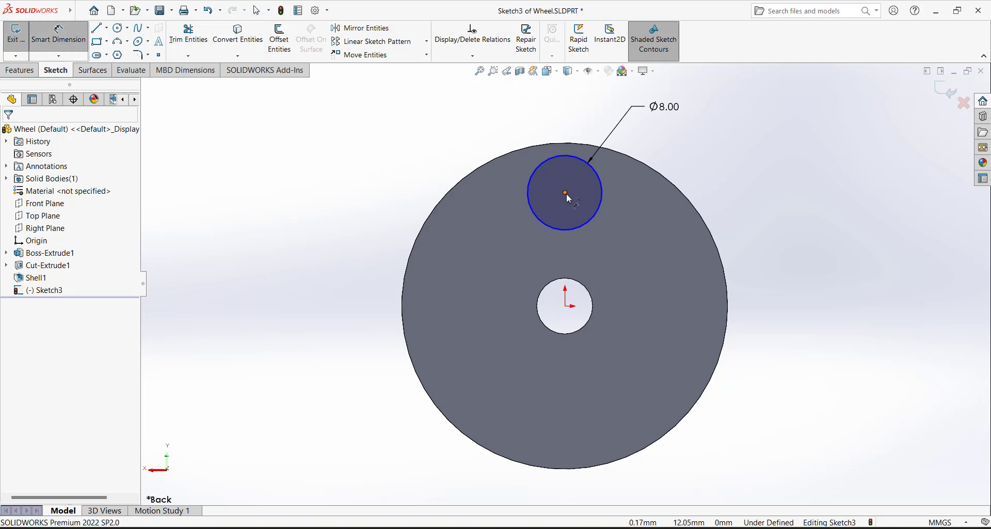
left_click(566, 192)
left_click(566, 306)
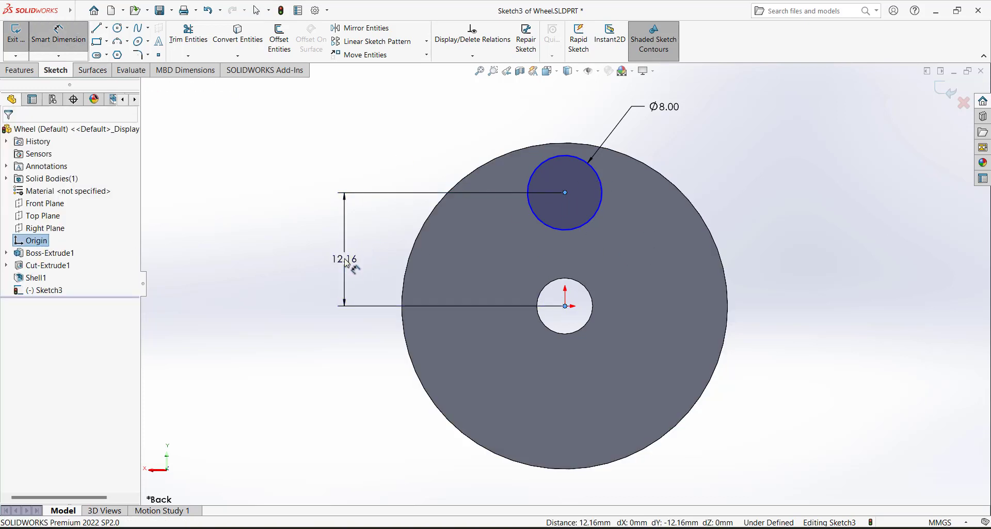
left_click(346, 263)
type("10")
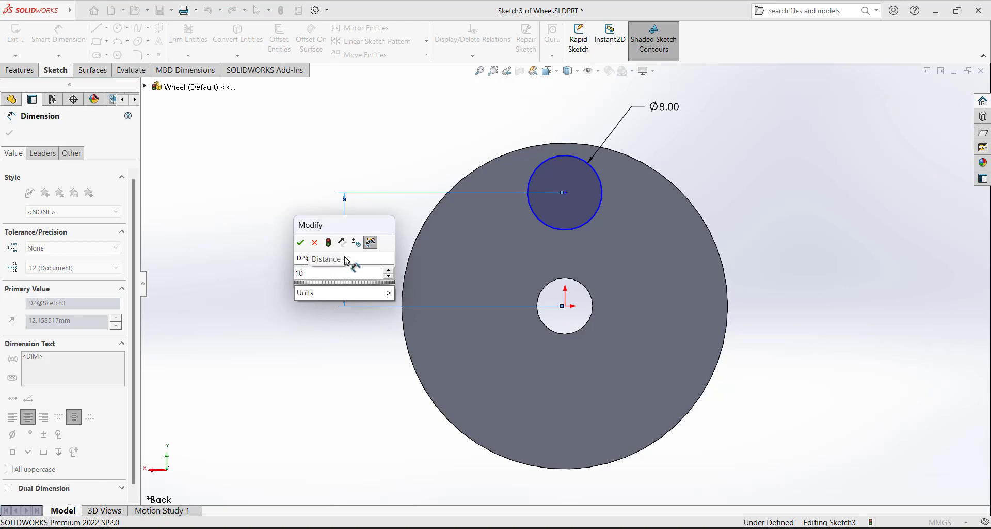
key("Return")
key("Escape")
key("Escape")
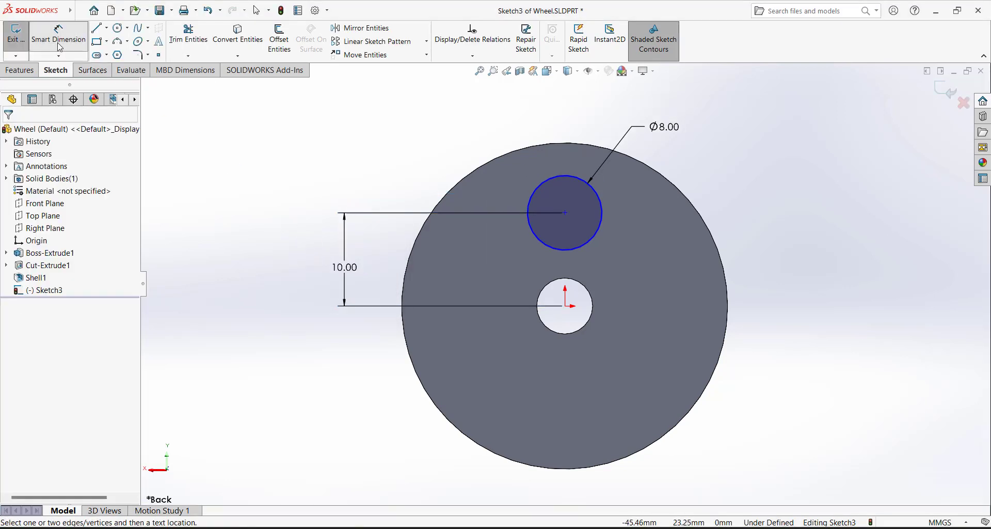
Add a Vertical relation between the 8 mm circle's centre and the origin, and exit the sketch
left_click(473, 55)
left_click(459, 81)
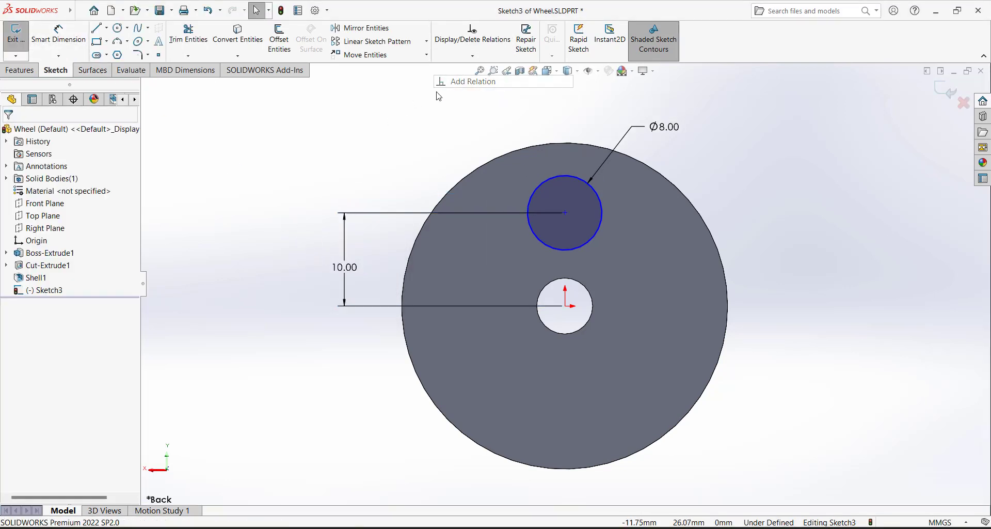
left_click(565, 213)
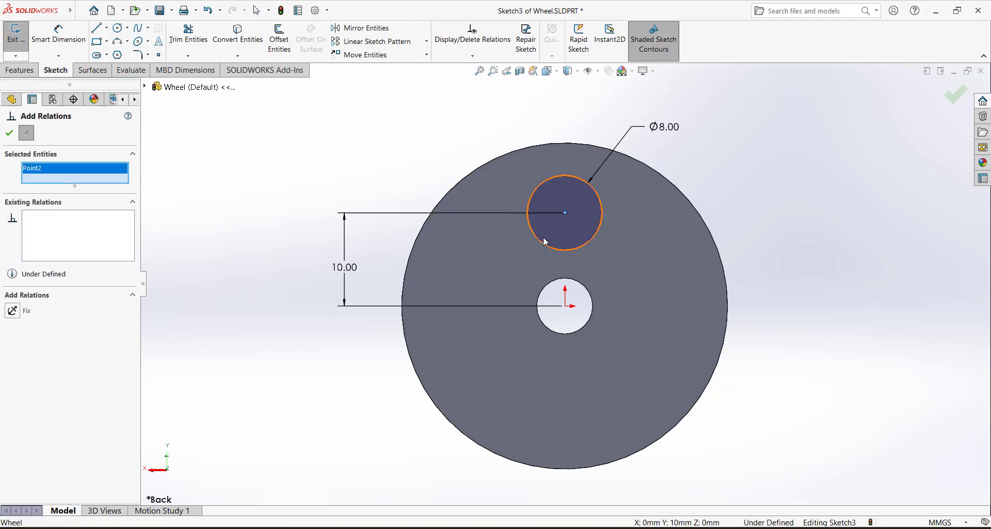
left_click(566, 307)
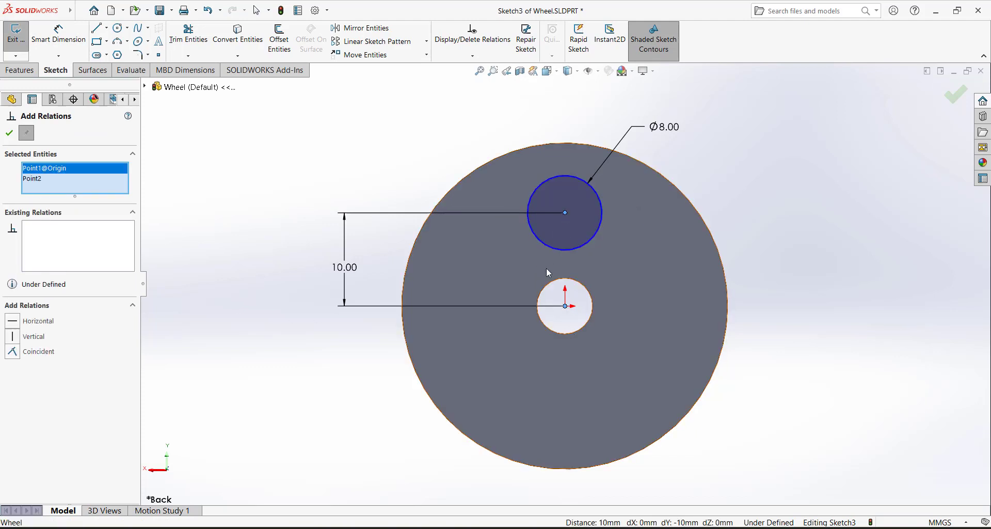
left_click(12, 336)
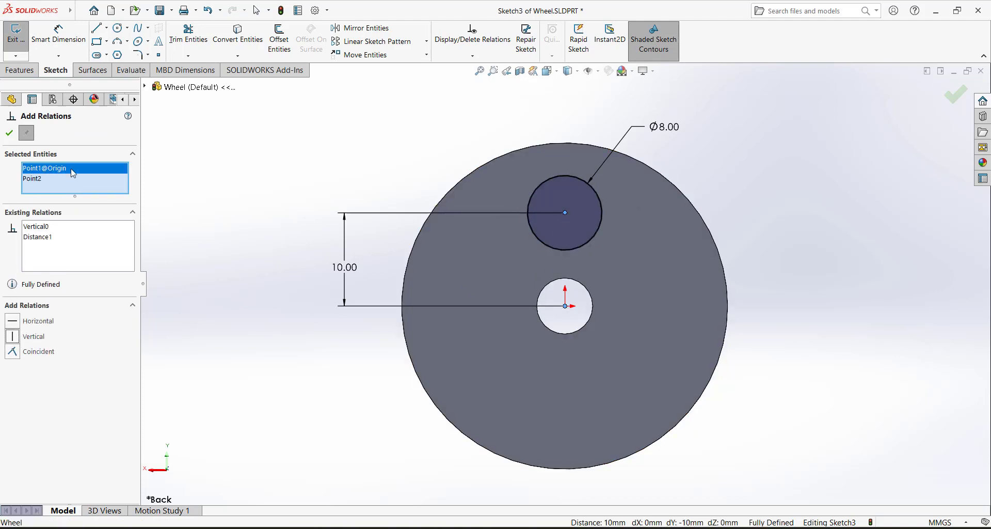
left_click(9, 132)
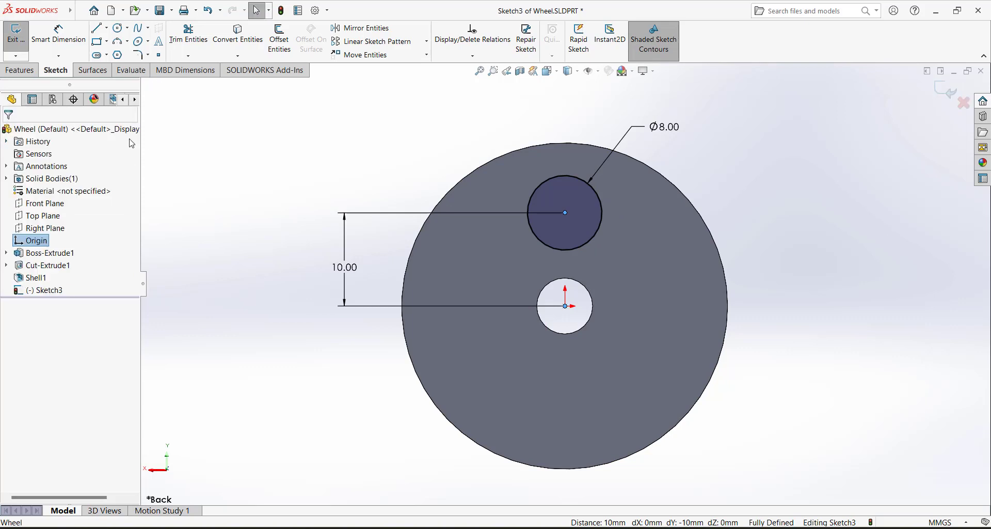
left_click(18, 37)
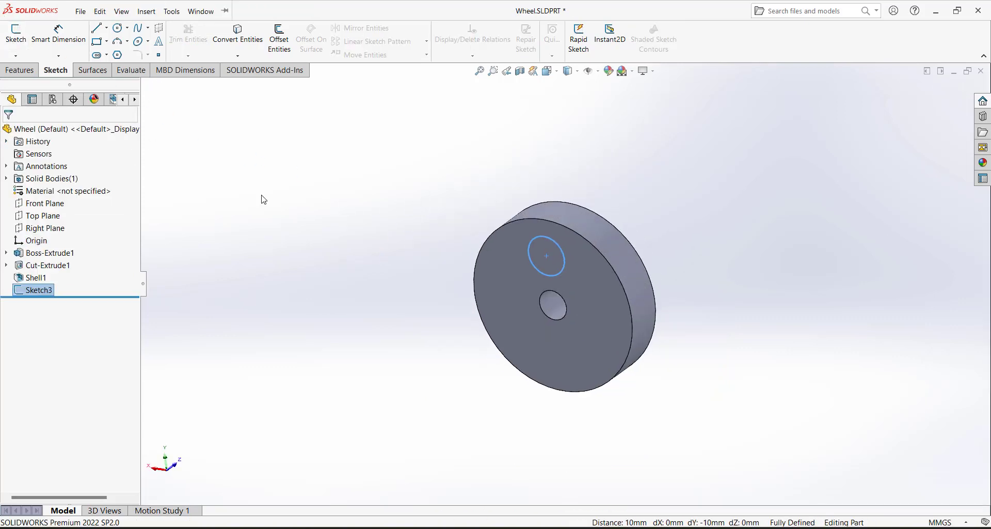
Cut the 8 mm circle through the wheel's back wall with an Extruded Cut set to Through All
left_click(20, 70)
left_click(178, 38)
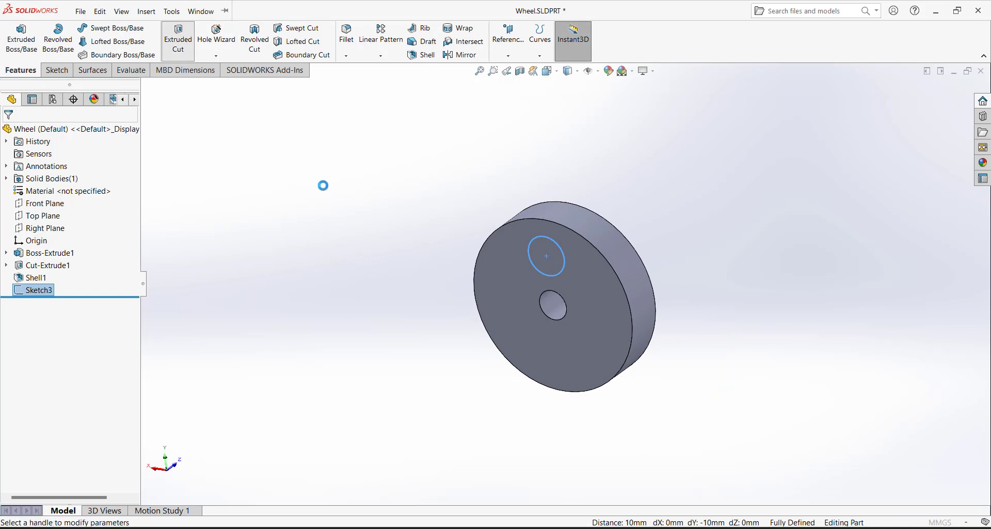
left_click(77, 205)
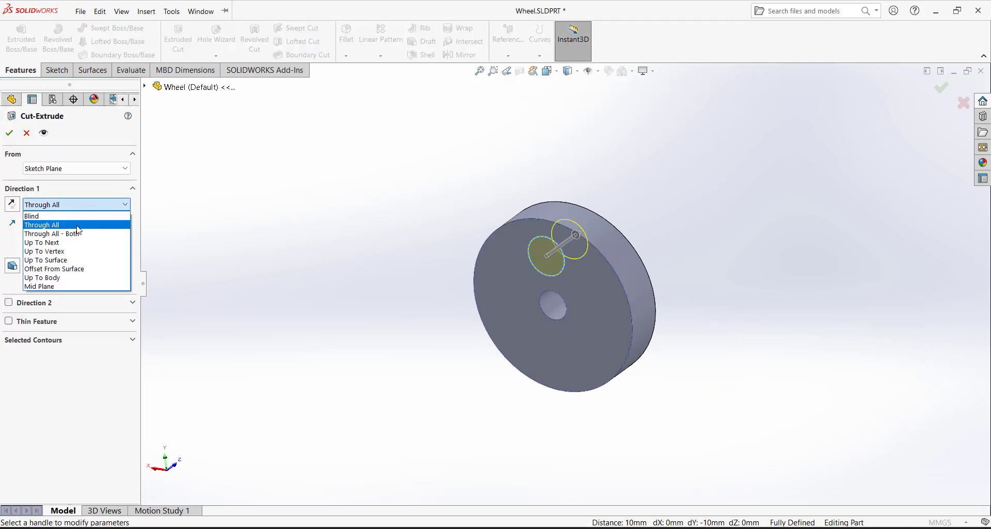
left_click(78, 222)
key("Return")
Circular-pattern the 8 mm hole cut around the central hole's face with 4 equally spaced instances over 360 degrees
middle_click_drag(393, 261, 360, 274)
middle_click_drag(788, 251, 594, 341)
left_click(381, 55)
left_click(397, 81)
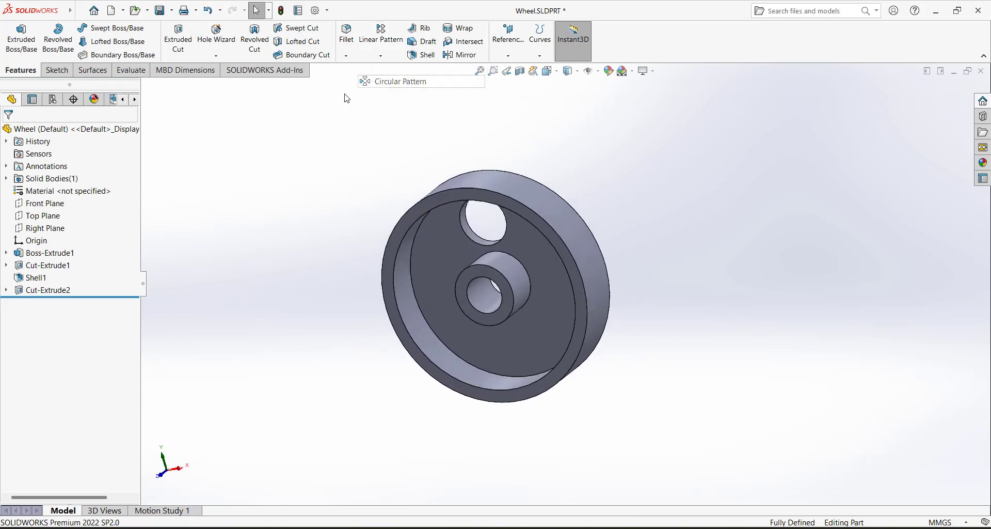
left_click(147, 86)
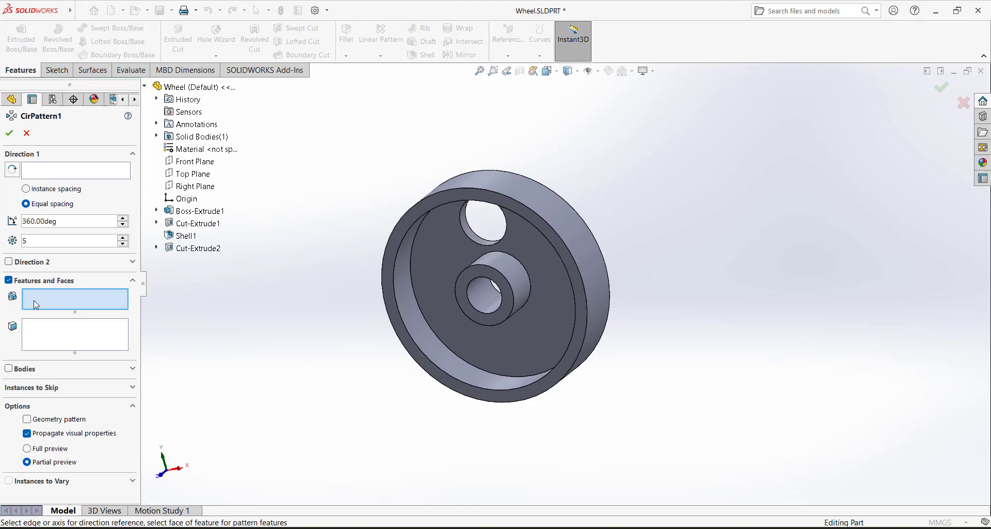
left_click(196, 247)
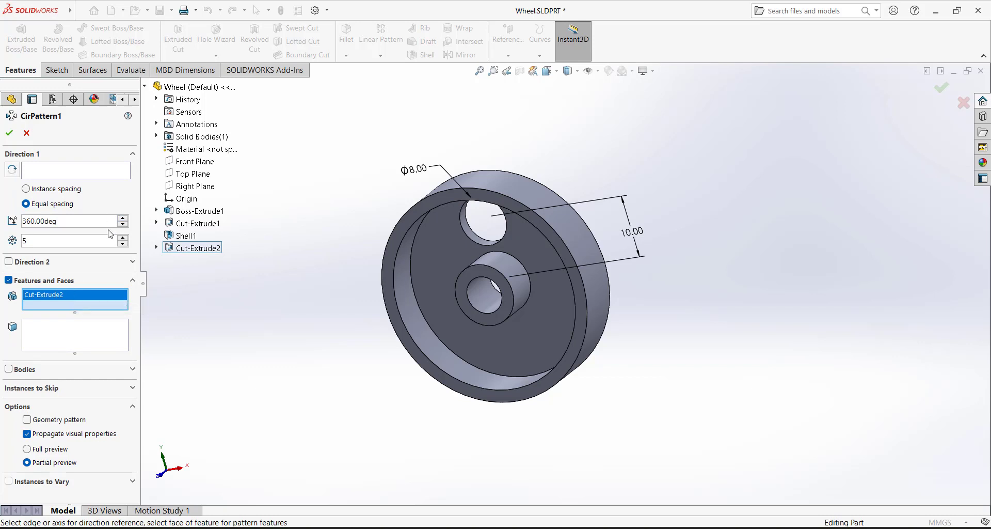
left_click(122, 244)
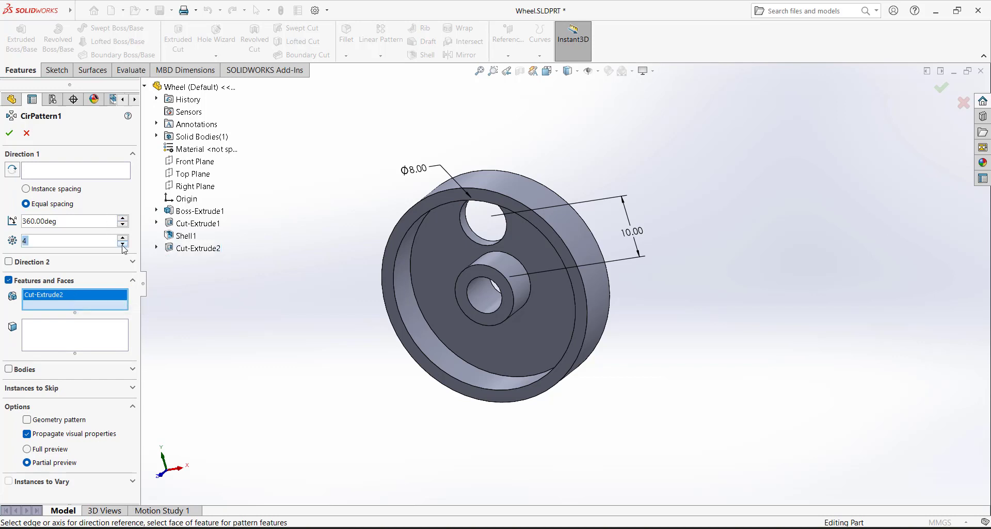
left_click(38, 171)
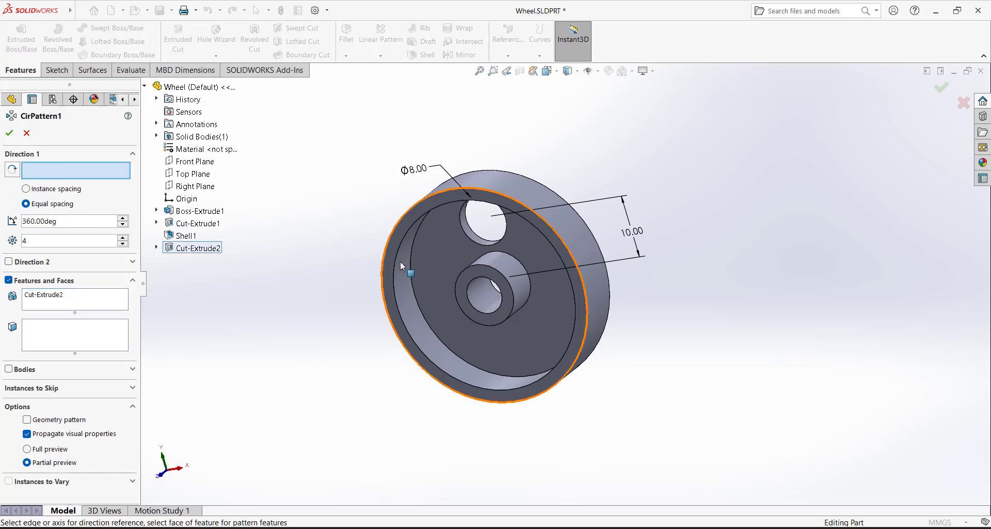
left_click(480, 290)
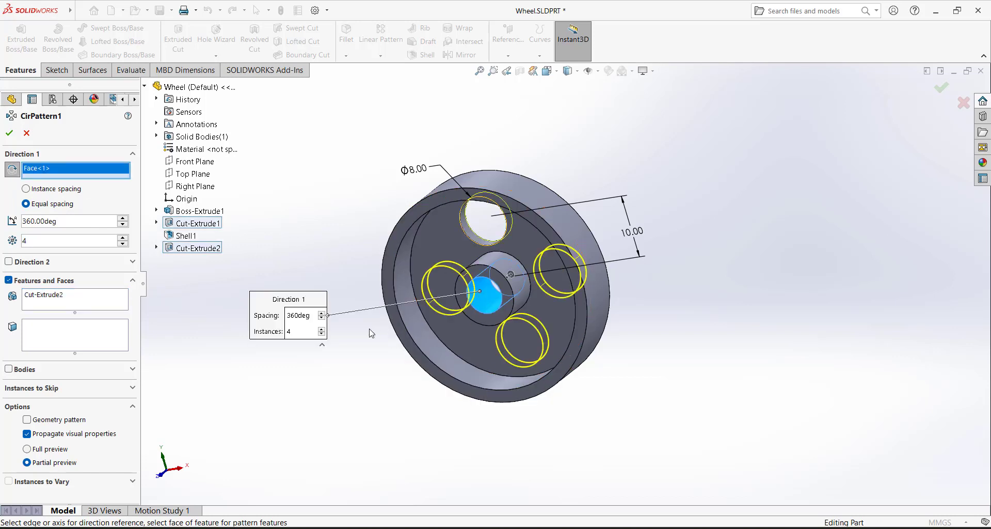
left_click(10, 133)
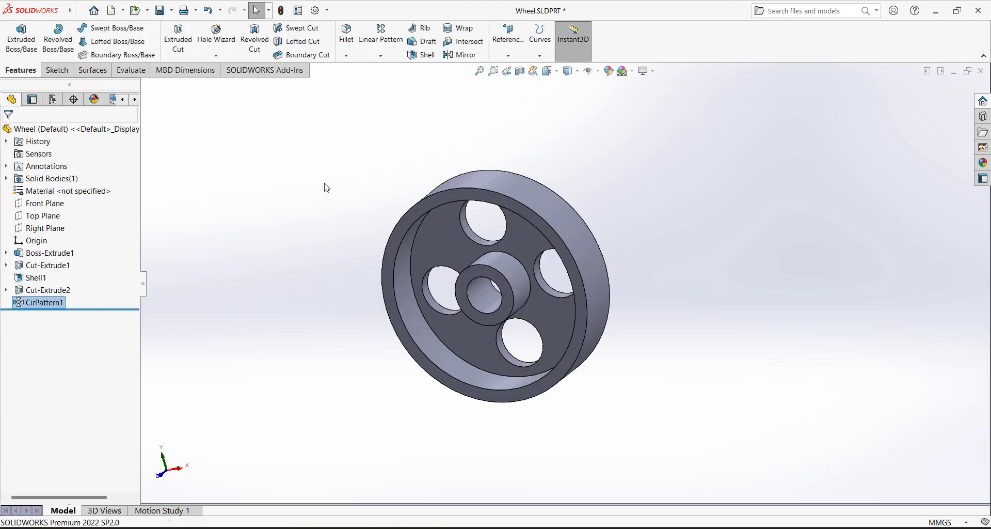
Chamfer the outer edge of the central hub's front face by 1 mm at 45 degrees, working in isometric view
middle_click_drag(312, 225, 351, 213)
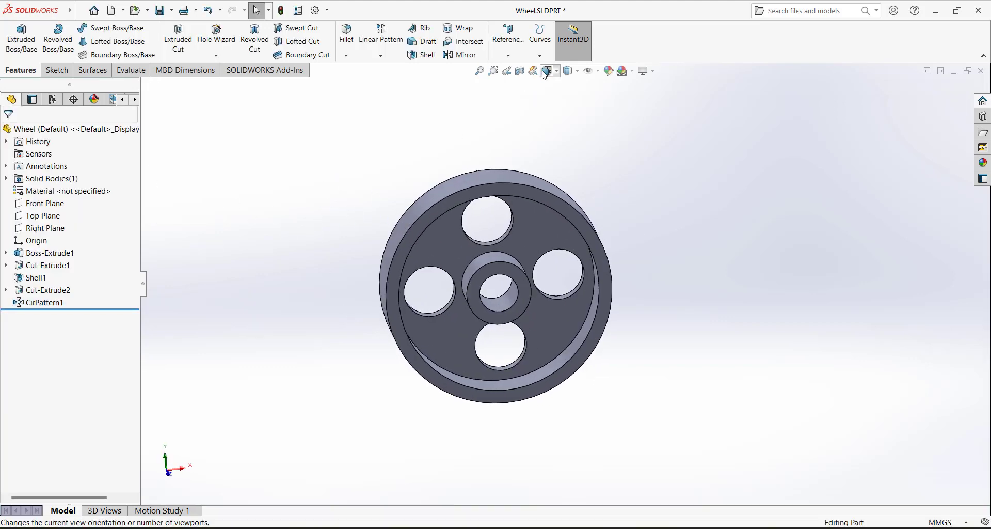
left_click(548, 71)
left_click(604, 100)
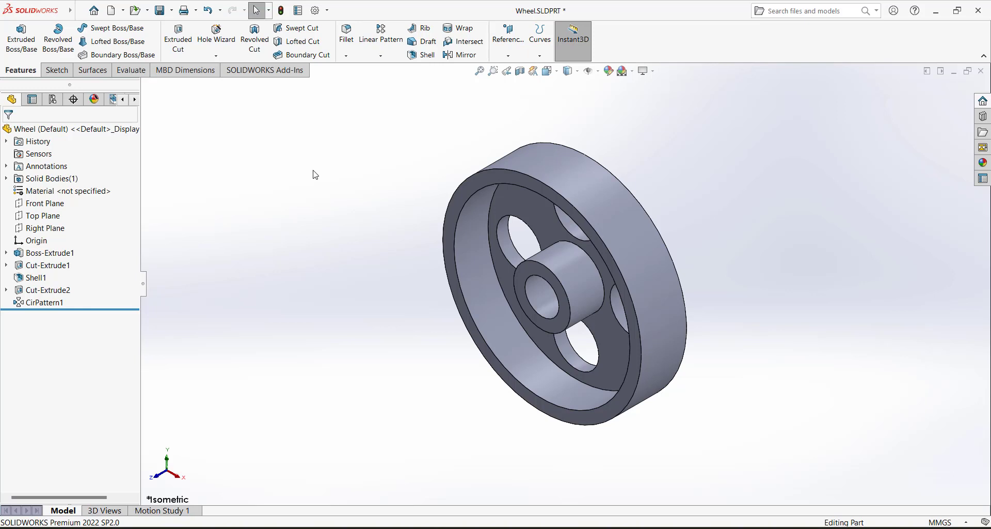
left_click(346, 55)
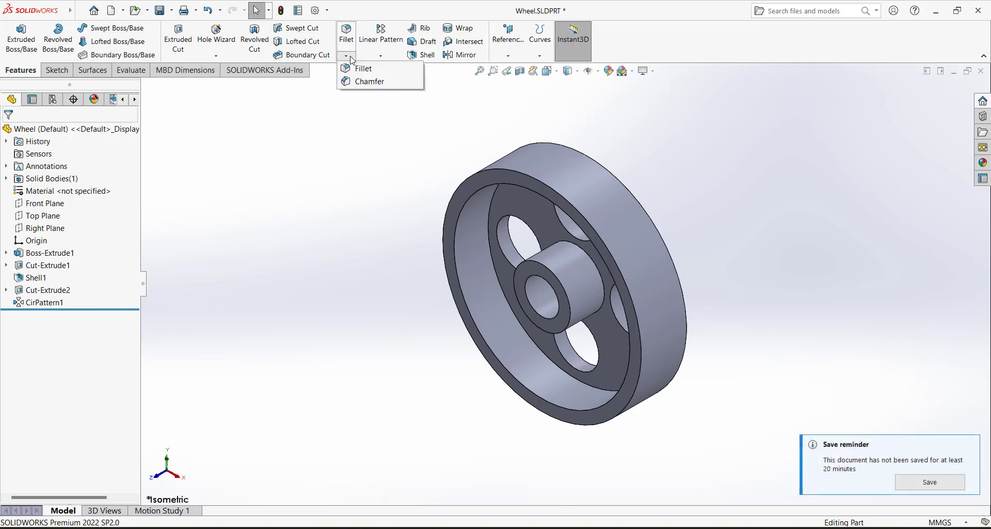
left_click(362, 82)
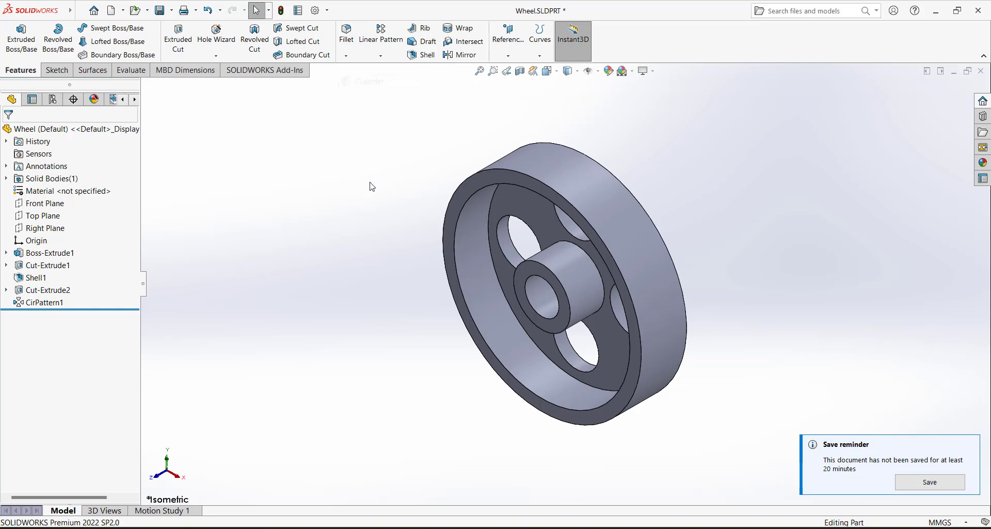
left_click(538, 267)
left_click(43, 366)
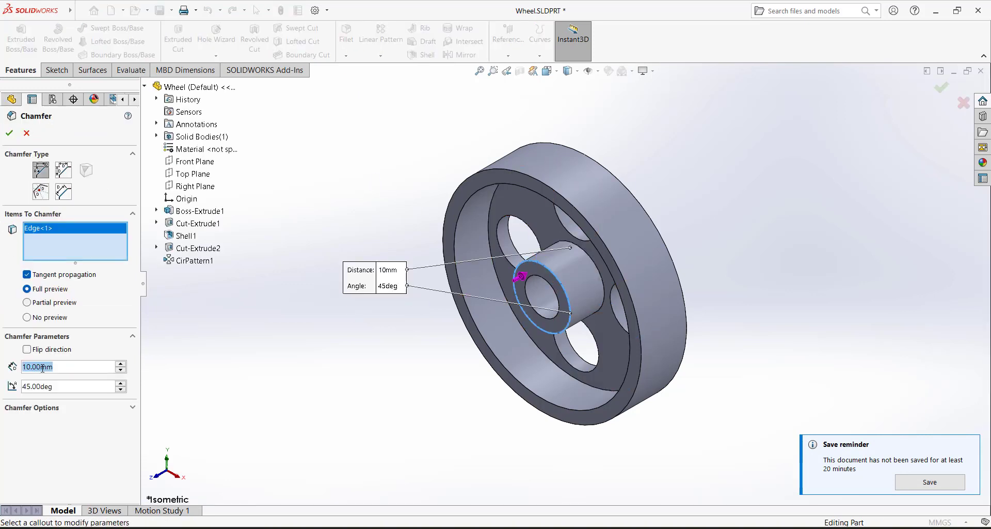
type("1")
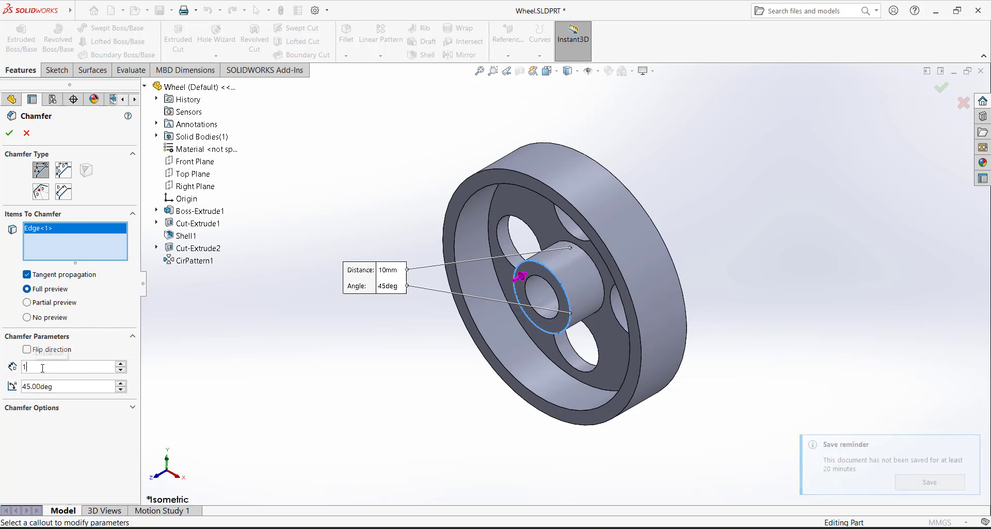
key("Return")
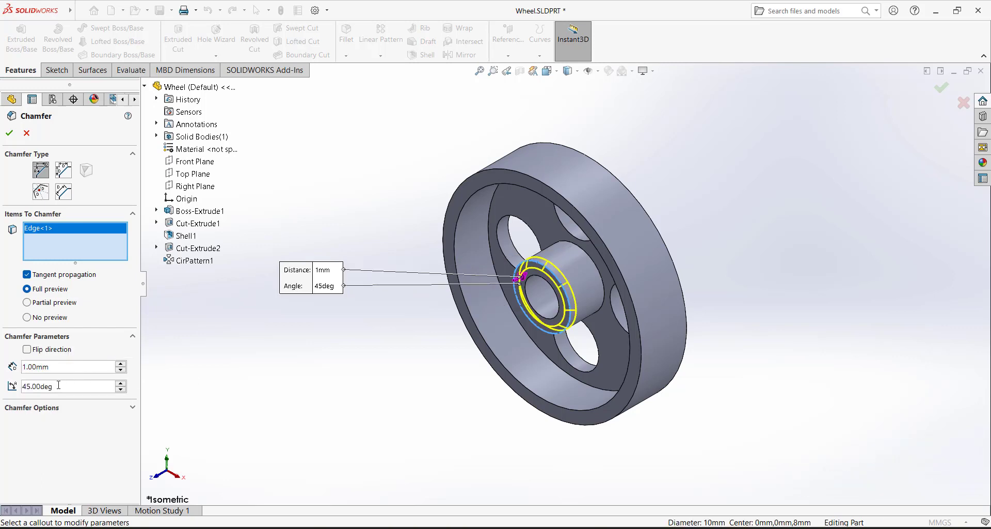
key("Return")
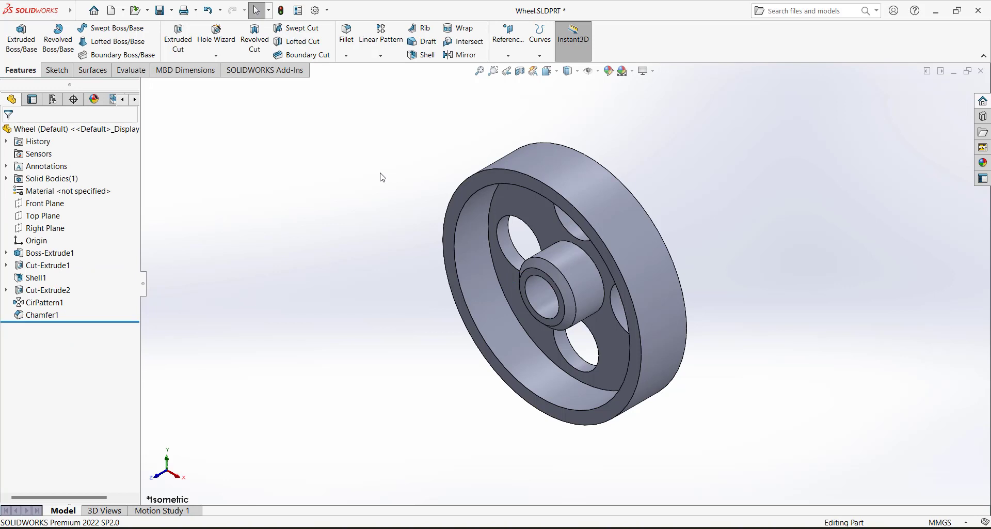
Fit the finished wheel in the view, save the part and close it
key("f")
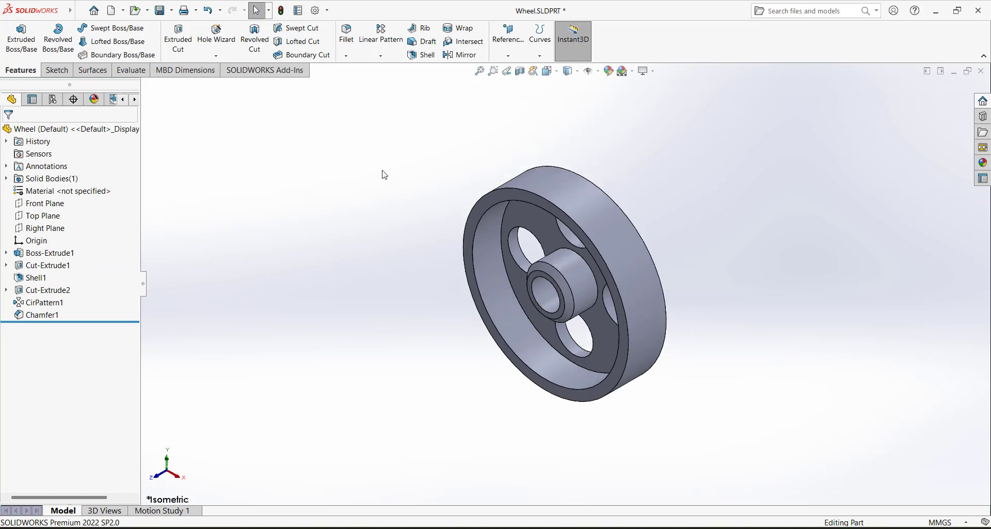
left_click(161, 10)
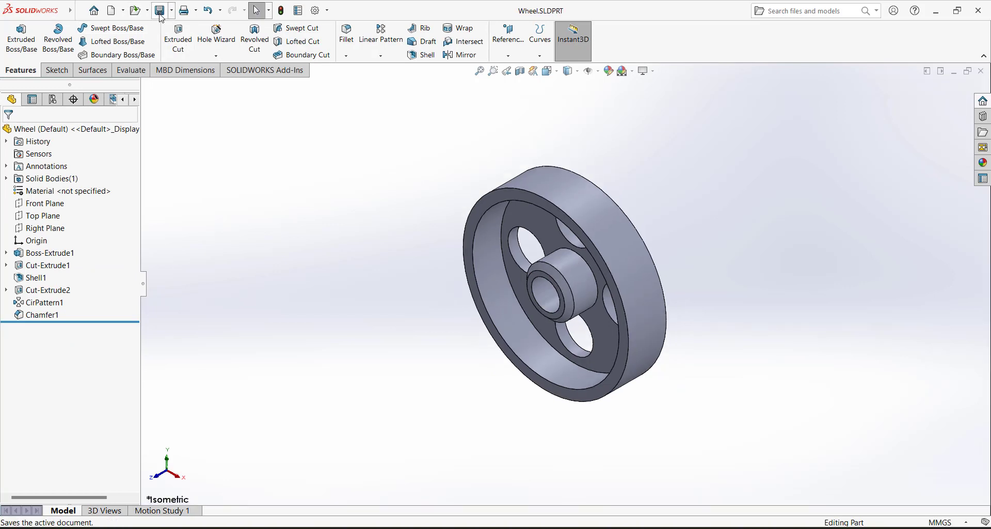
left_click(981, 71)
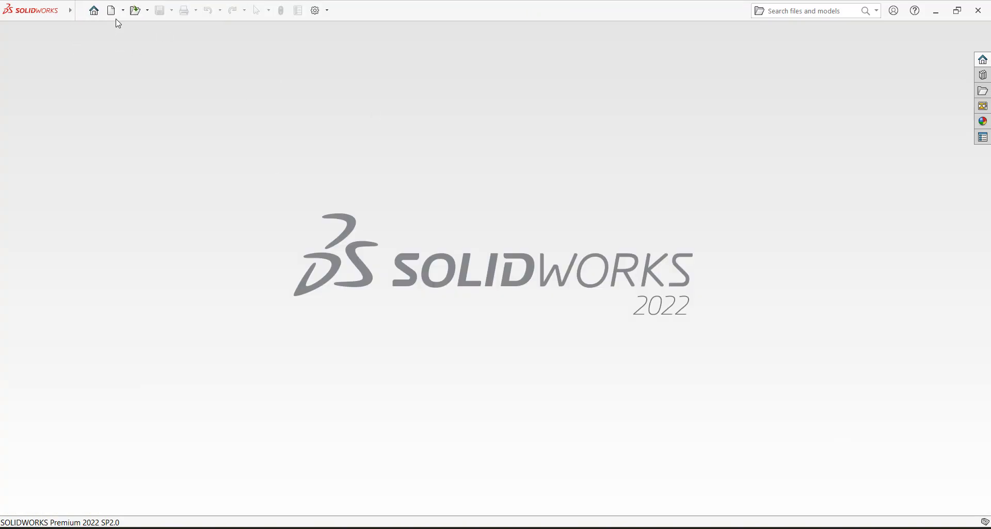
Create a new part and save it as Nozzle in the jetmobil folder
left_click(112, 10)
left_click(419, 405)
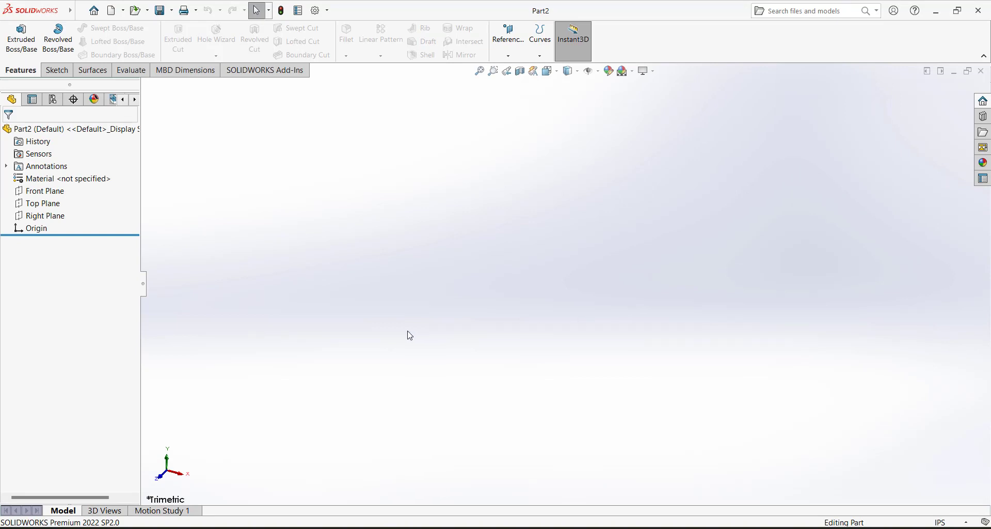
left_click(160, 10)
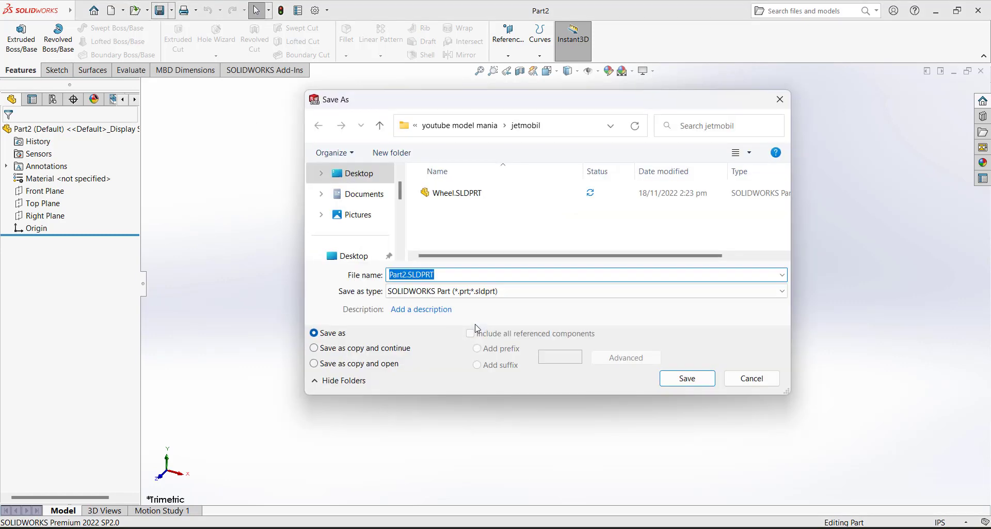
type("Nozzle")
key("Return")
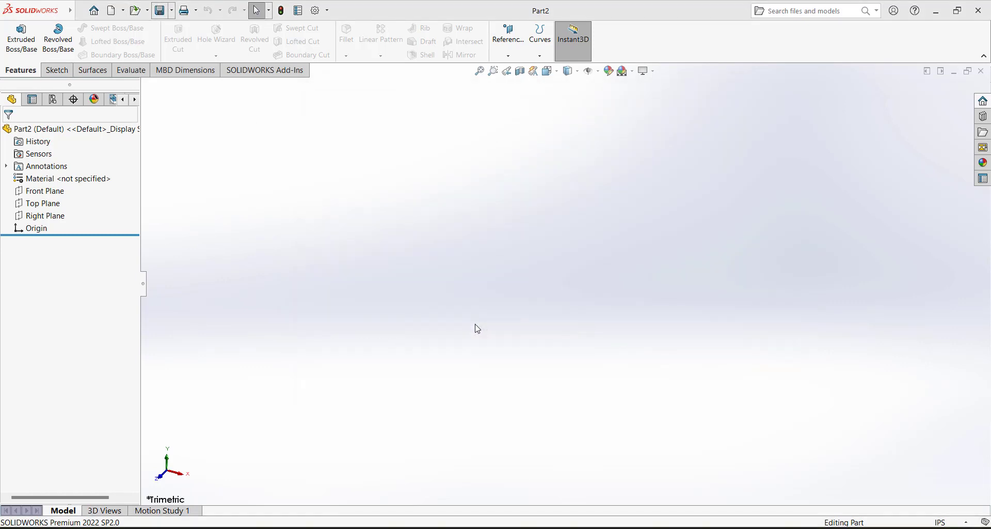
Set the Nozzle part's unit system to MMGS (millimeter, gram, second)
left_click(57, 71)
left_click(952, 521)
left_click(892, 474)
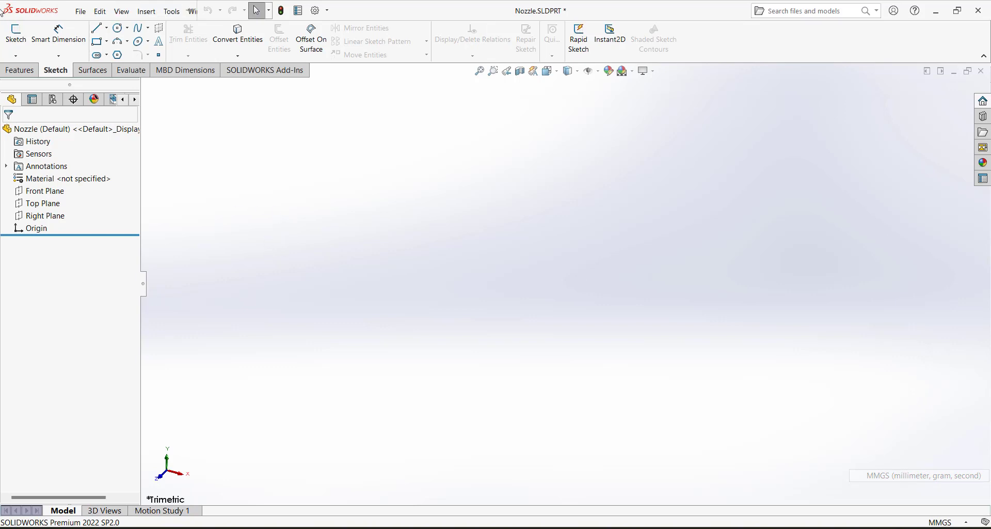
On the Front Plane, sketch a horizontal centerline about 65 mm leftward from the origin and a vertical one about 29 mm up from its end
left_click(17, 41)
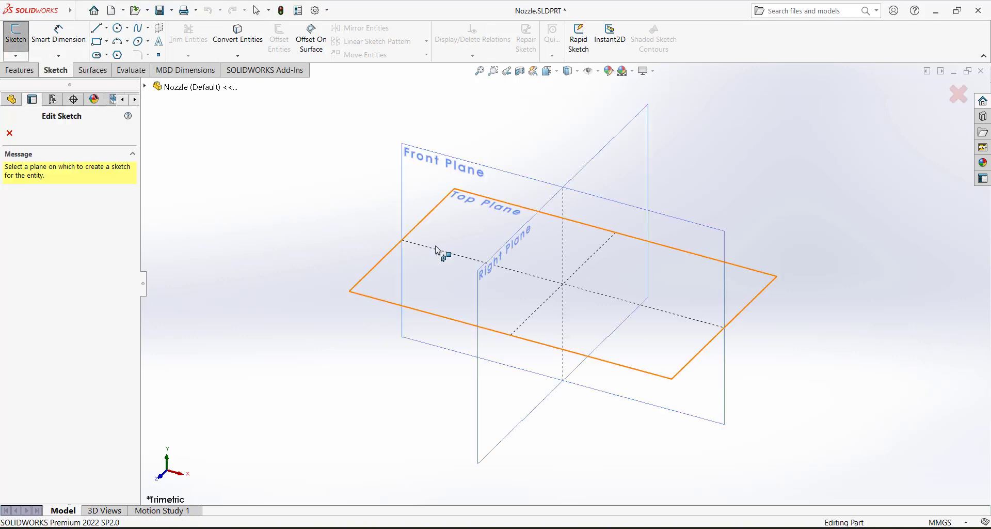
left_click(431, 164)
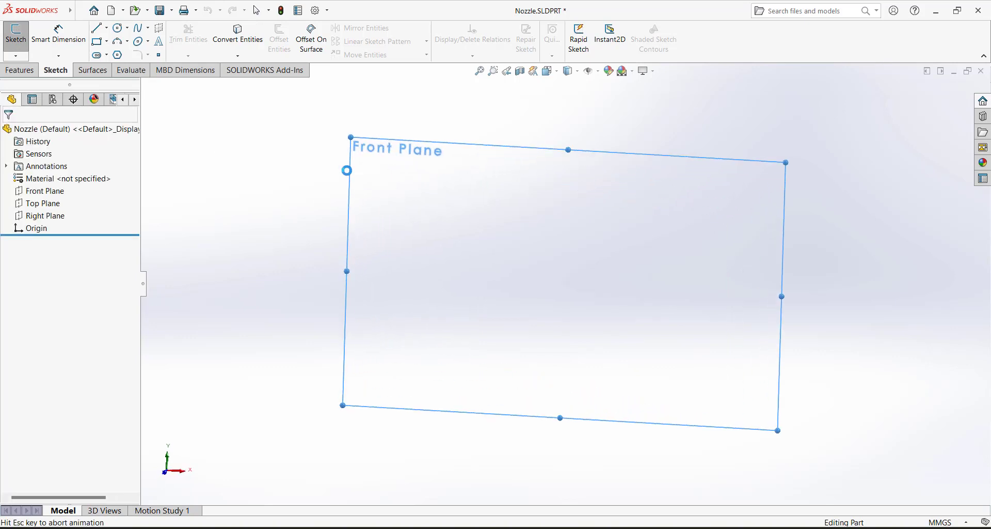
left_click(107, 28)
left_click(126, 51)
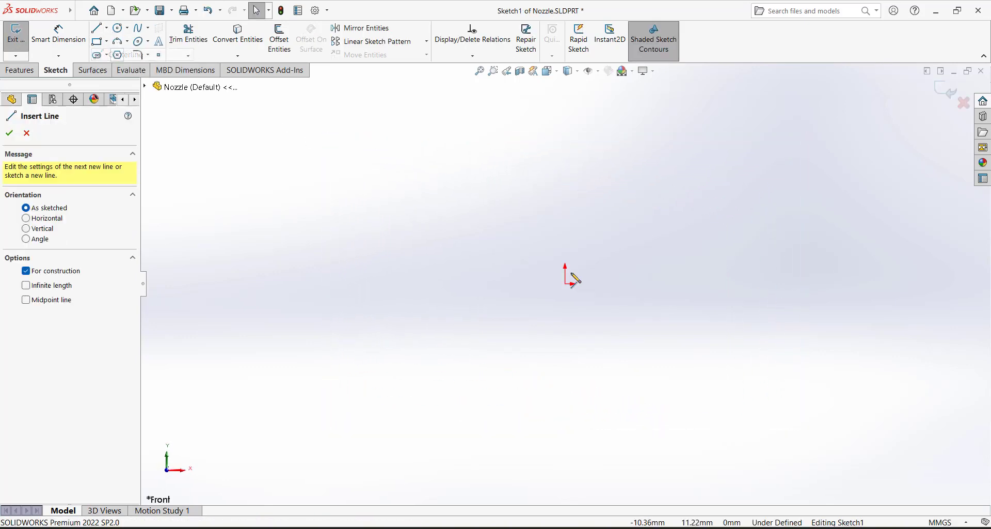
left_click(565, 282)
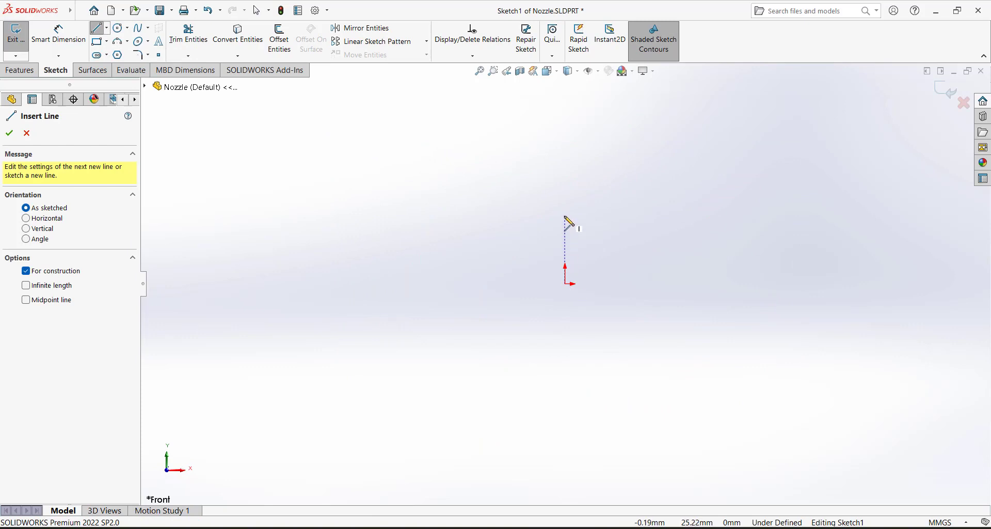
left_click(566, 284)
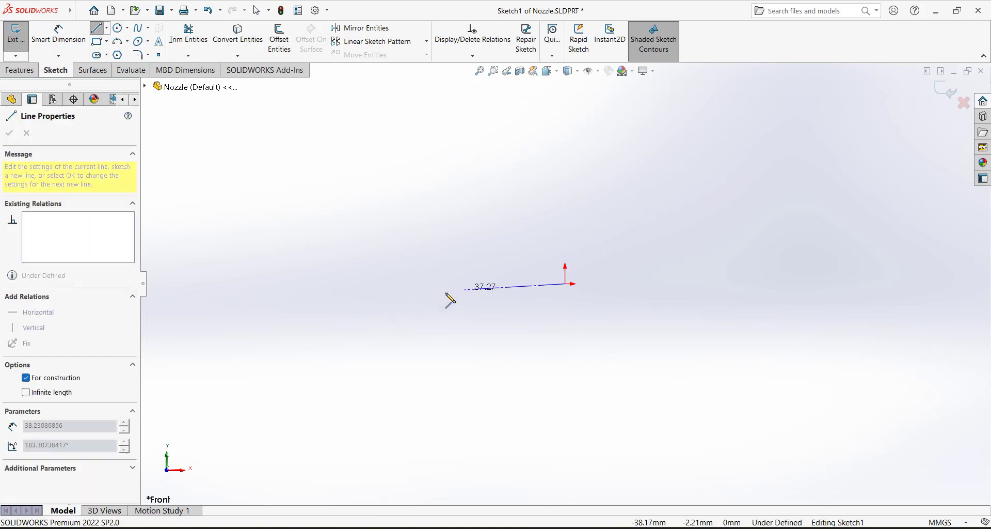
left_click(389, 284)
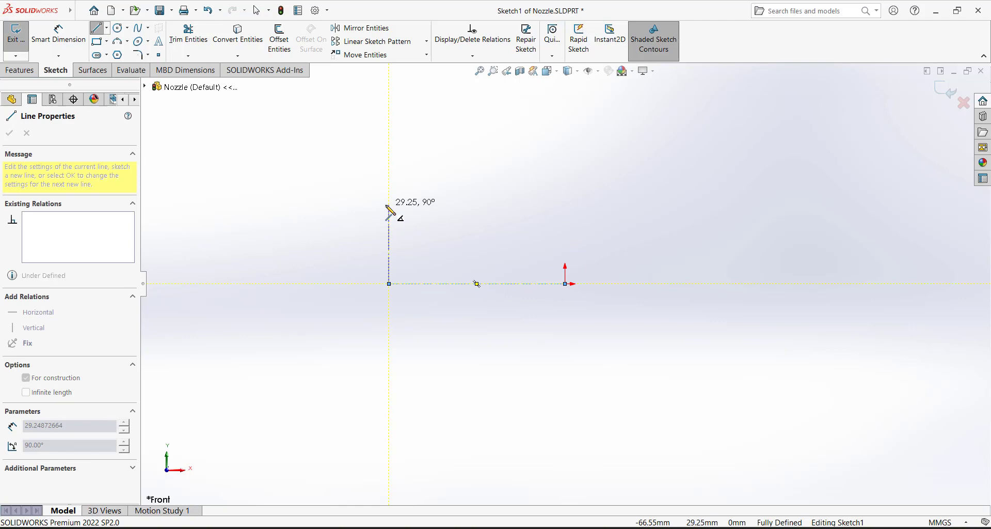
left_click(389, 205)
right_click(327, 224)
left_click(340, 232)
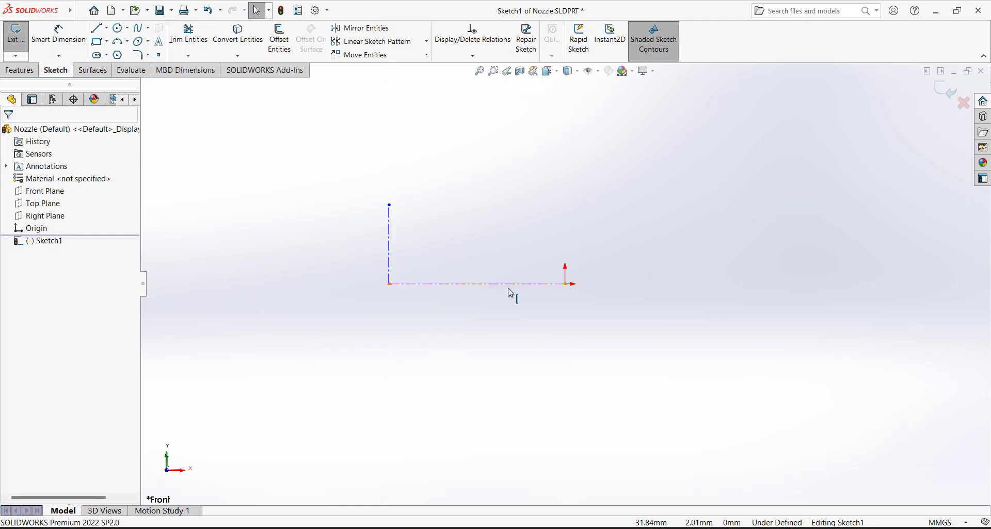
Round the corner between the two centerlines with a 10 mm Sketch Fillet
left_click(139, 54)
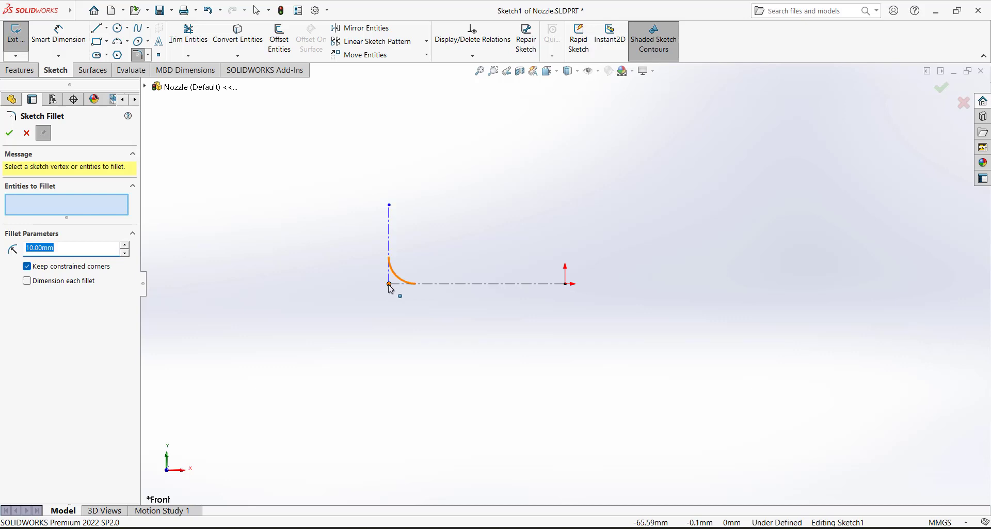
left_click(389, 284)
left_click(10, 133)
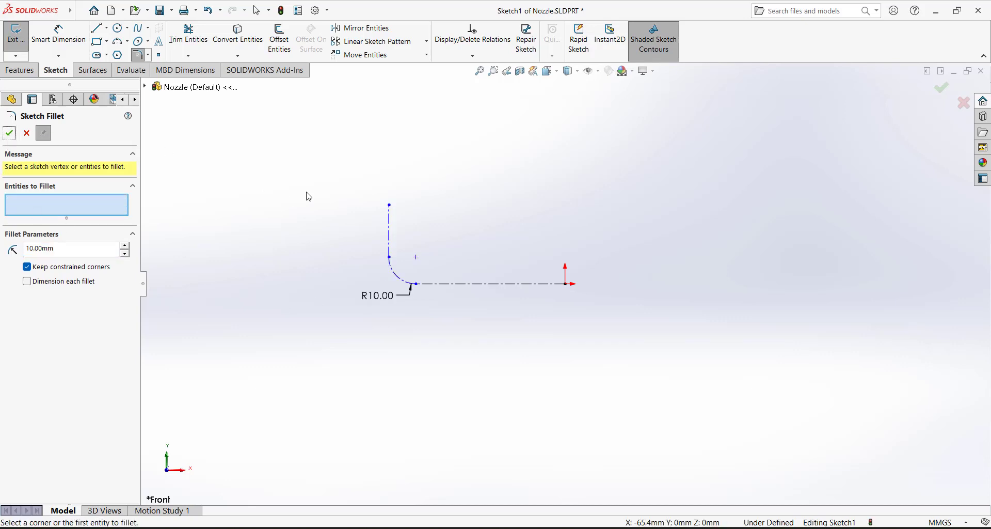
Dimension the horizontal centerline's length to 60 mm
left_click(58, 33)
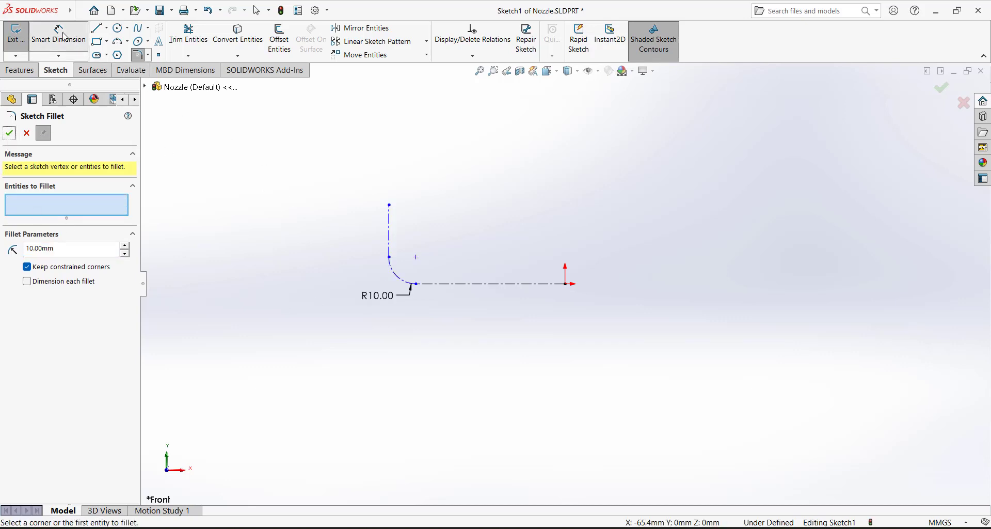
left_click(472, 284)
left_click(541, 381)
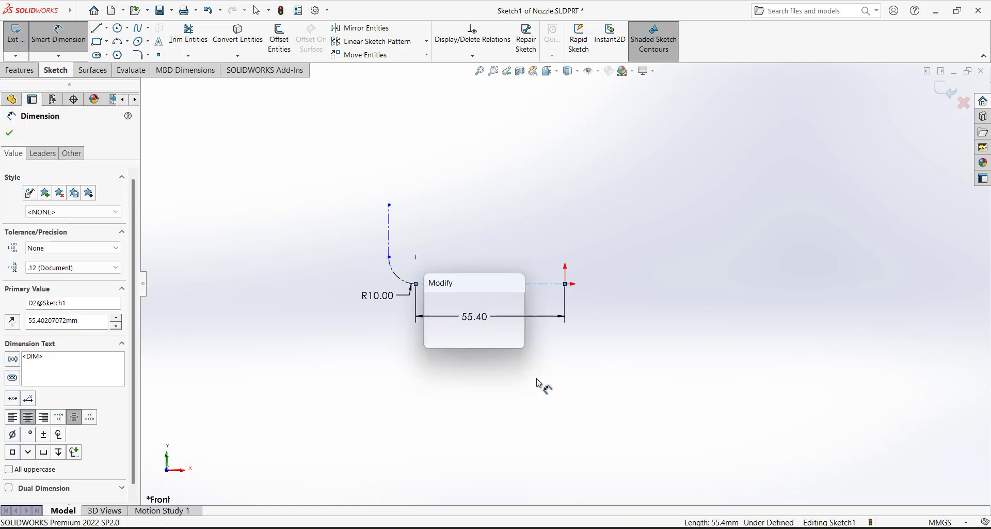
type("60")
key("Return")
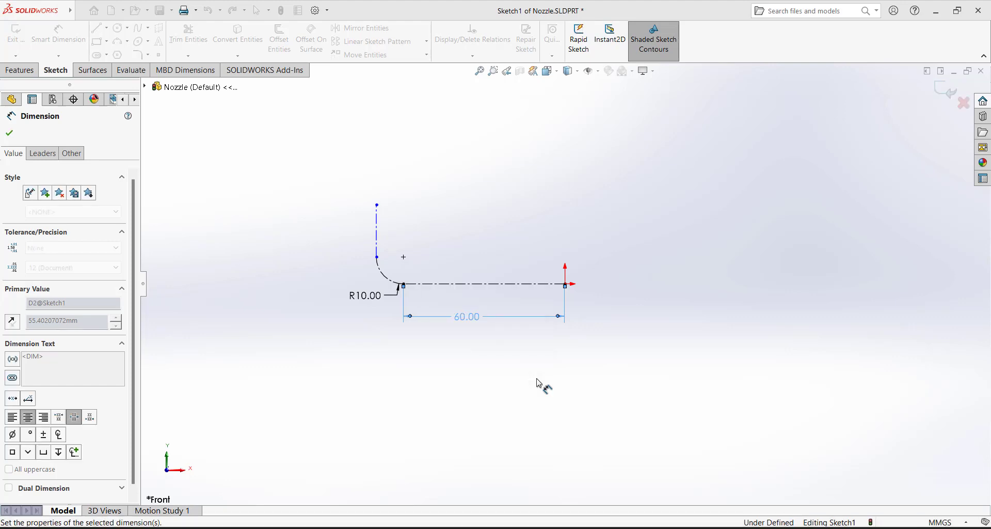
Dimension the horizontal distance from the vertical centerline to the origin, trying a value of 80 mm
left_click(377, 232)
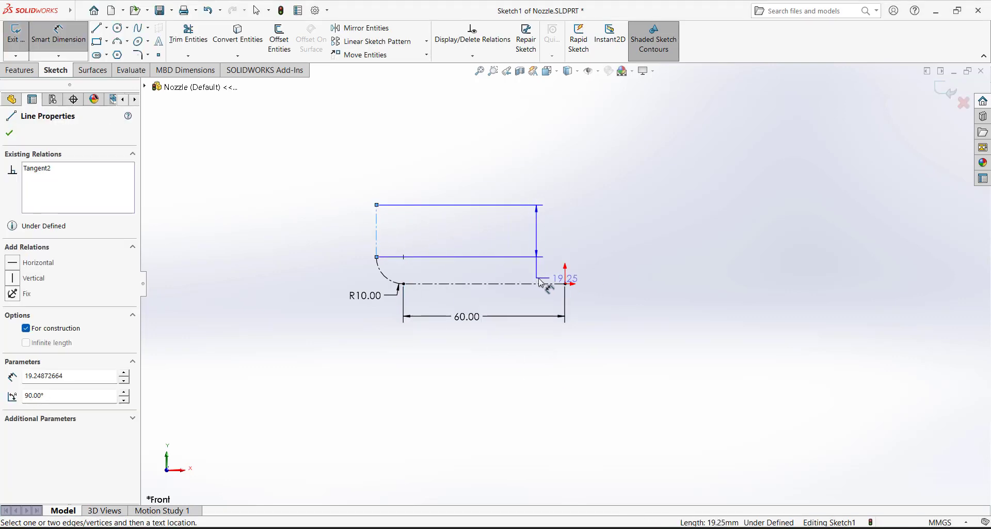
left_click(565, 283)
left_click(475, 370)
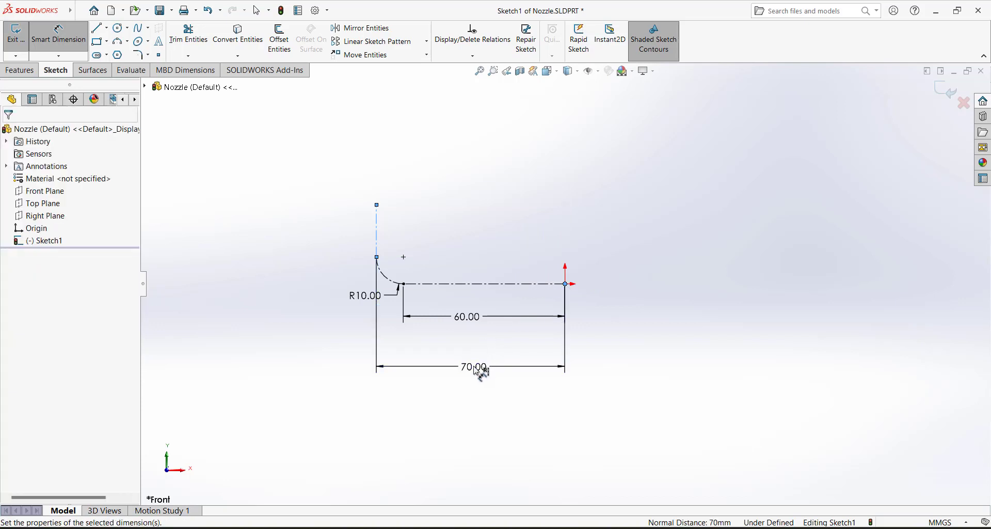
type("80")
key("Return")
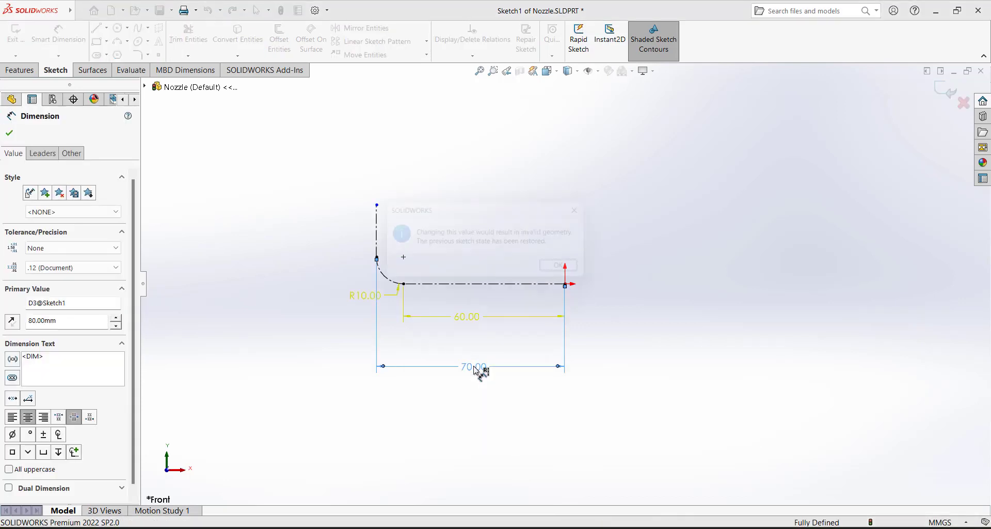
left_click(594, 210)
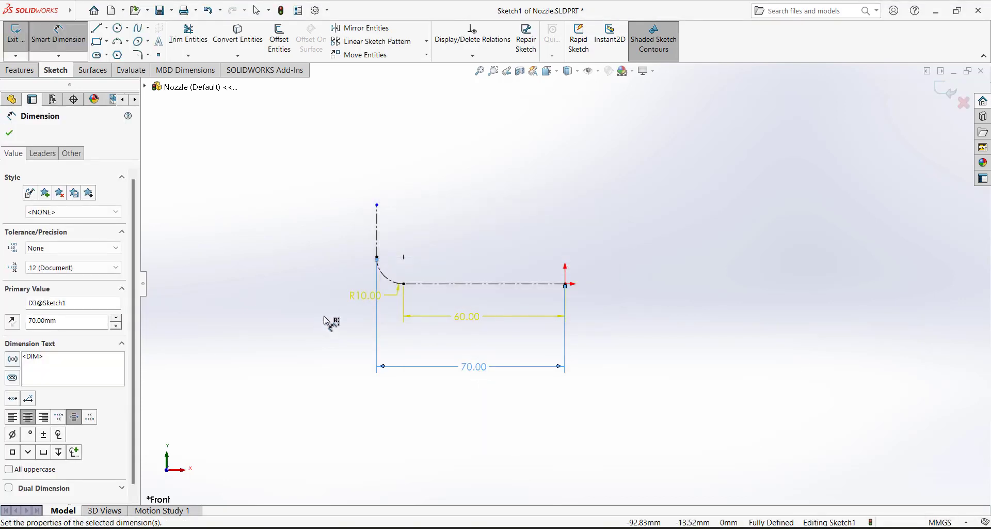
Delete the 10 mm radius dimension from the fillet arc
right_click(360, 296)
left_click(391, 330)
left_click(361, 298)
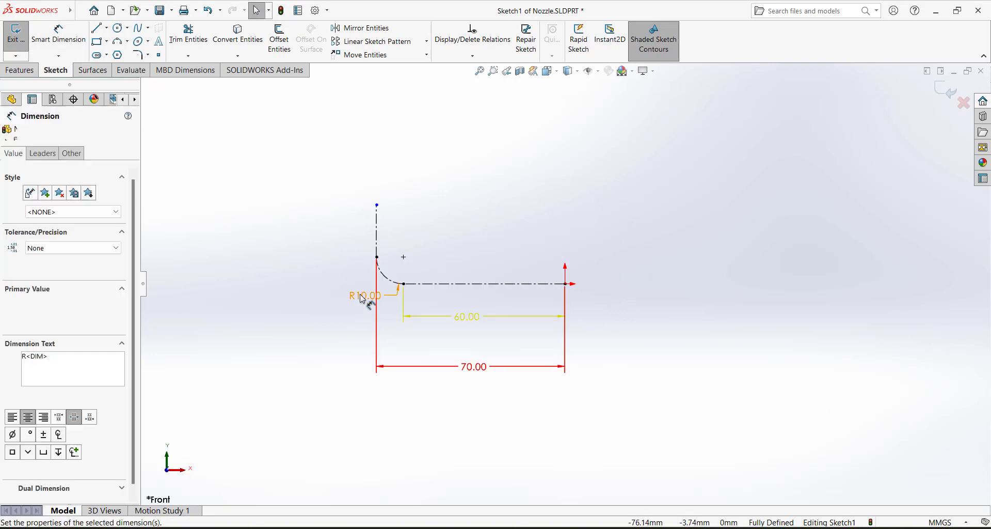
right_click(361, 298)
left_click(393, 416)
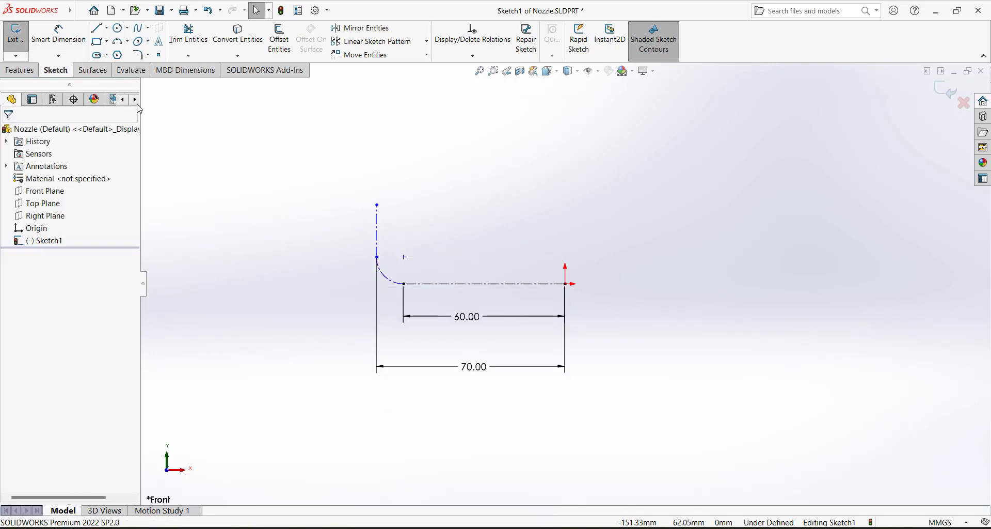
Set the overall distance between the upright centerline and the origin to 80 mm
double_click(485, 369)
type("80")
key("Return")
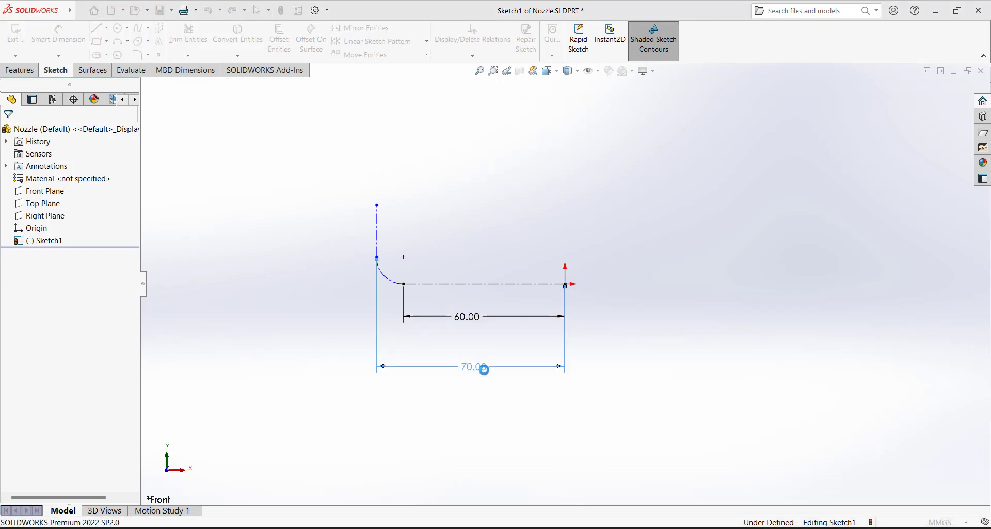
left_click(474, 393)
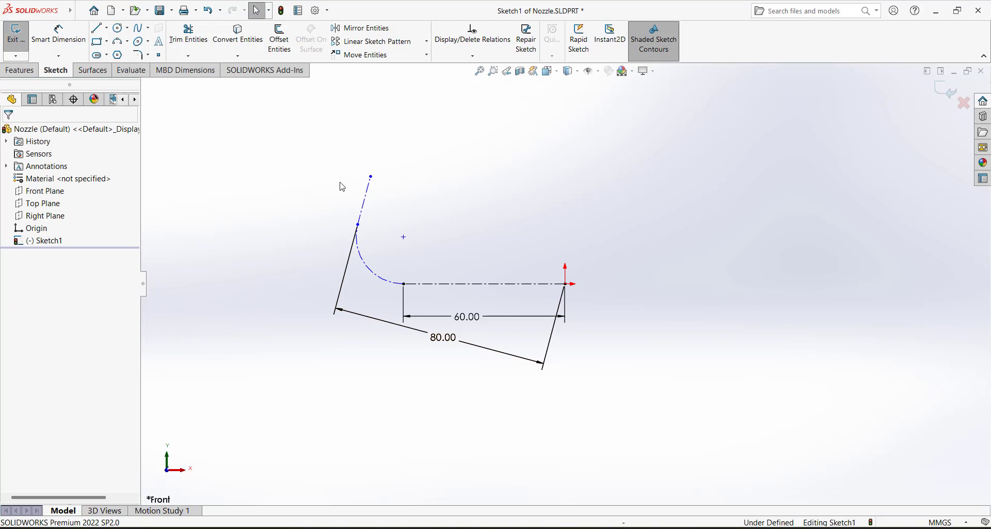
Make the slanted centerline vertical and stretch its free endpoint upward to a length of about 28 mm
left_click(368, 203)
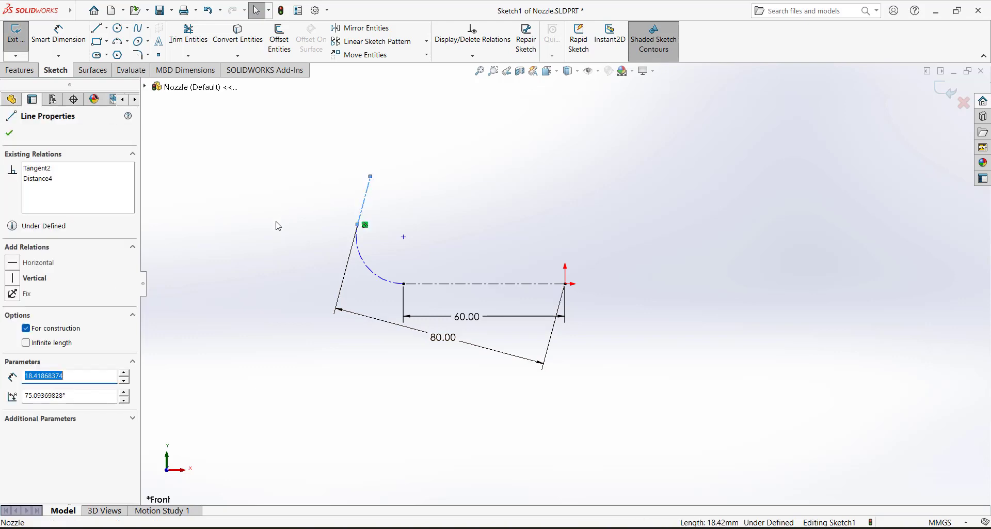
left_click(16, 280)
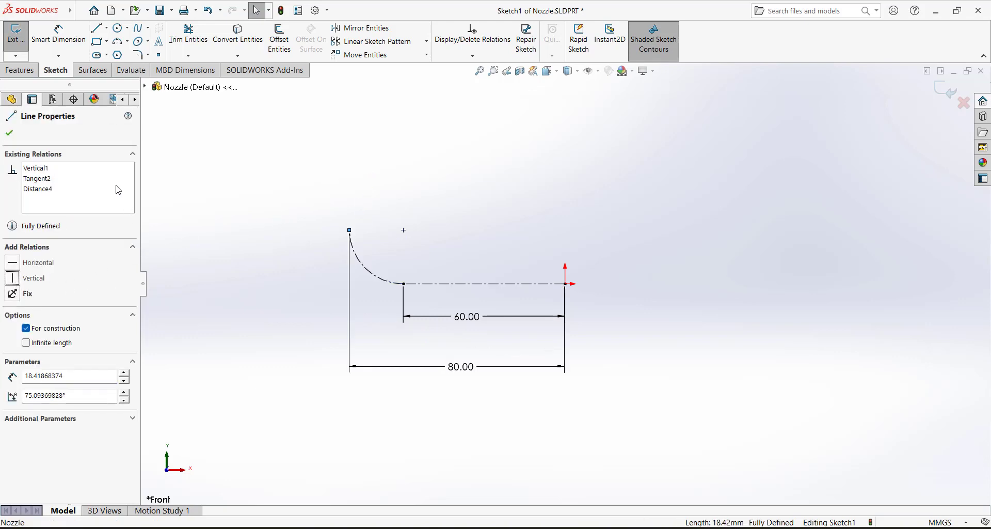
left_click(8, 134)
left_click_drag(351, 230, 351, 153)
left_click(291, 210)
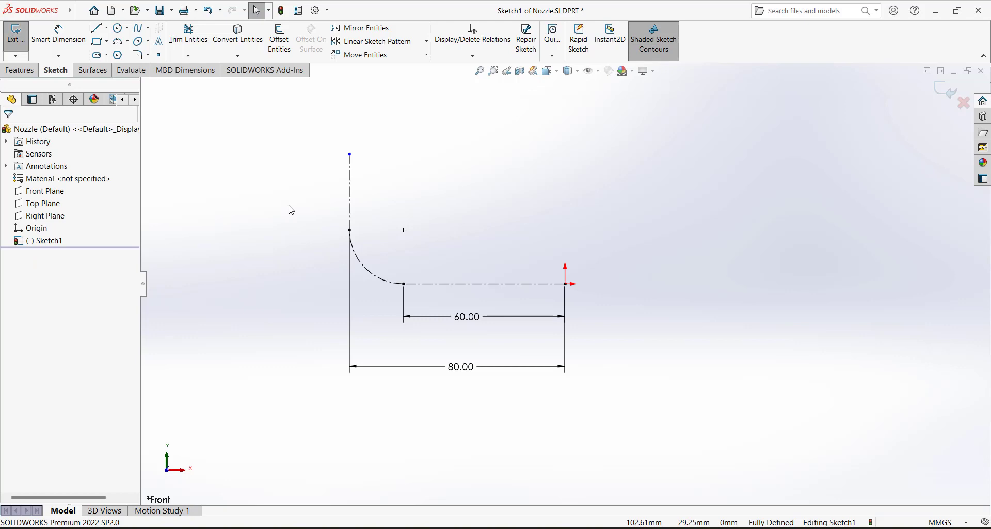
Dimension the vertical centerline's length to 17.5 mm
left_click(59, 34)
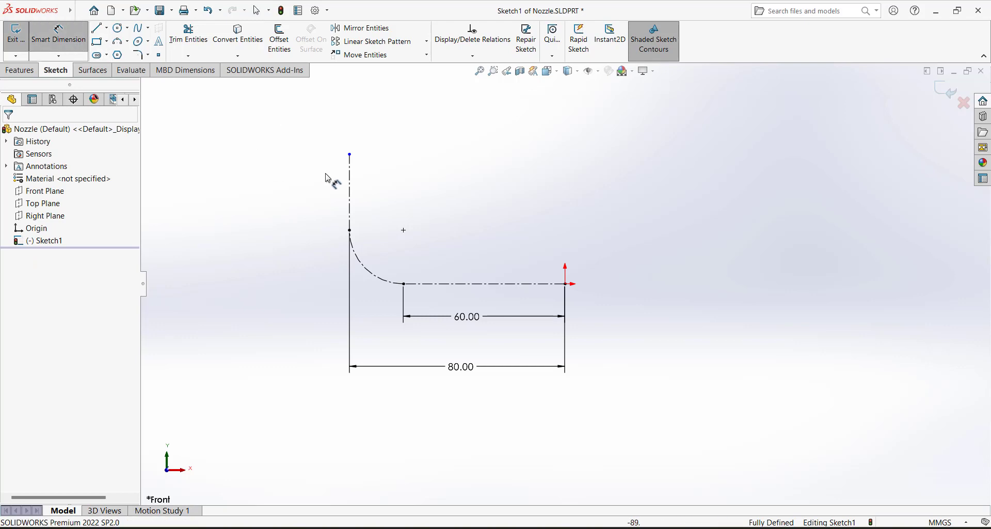
left_click(352, 180)
left_click(307, 222)
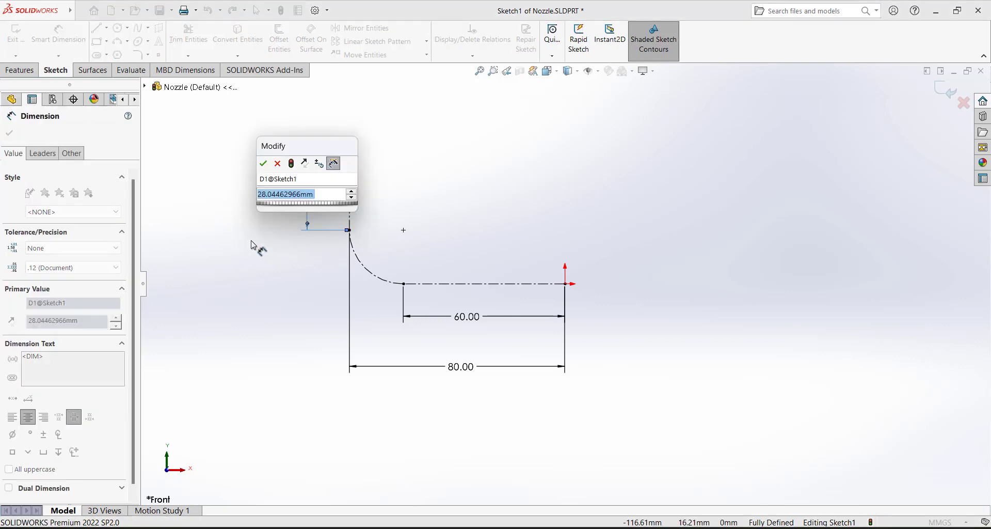
type("17.5")
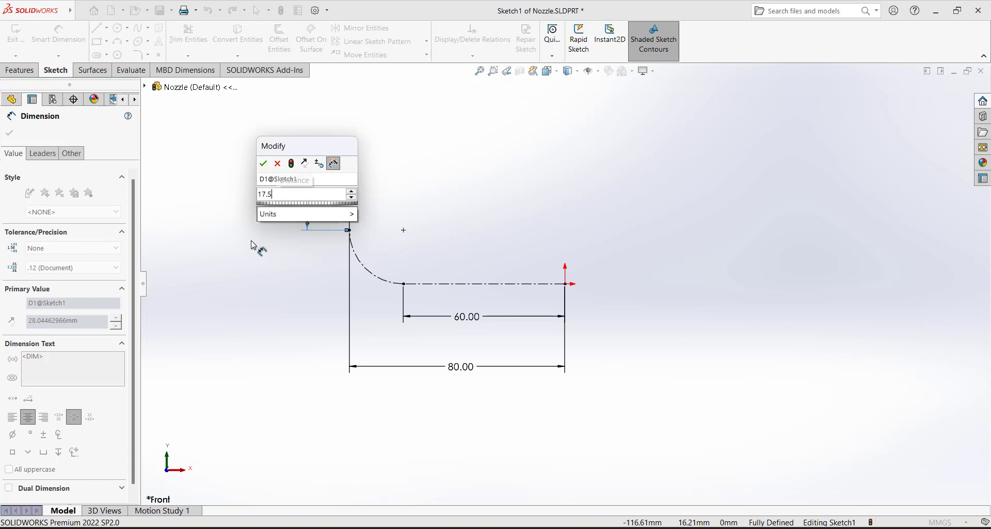
key("Return")
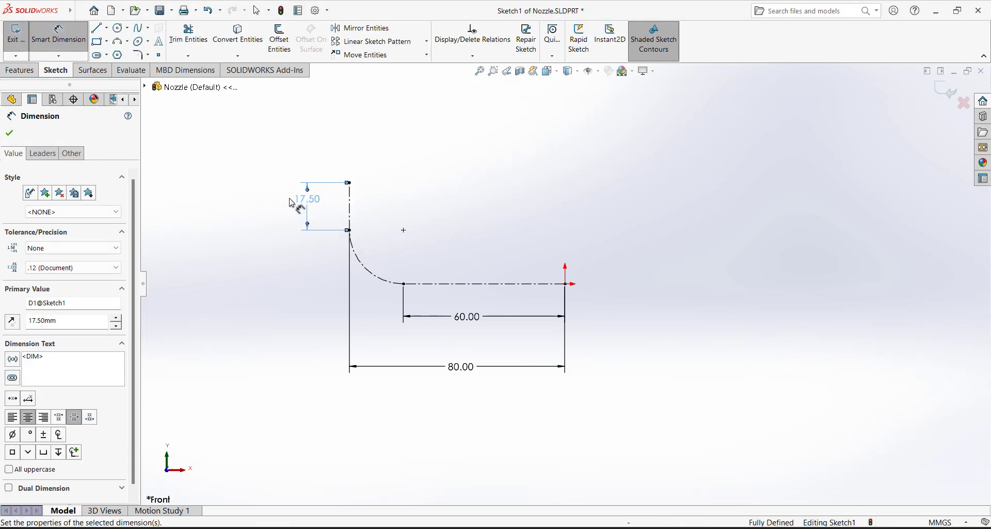
left_click(268, 212)
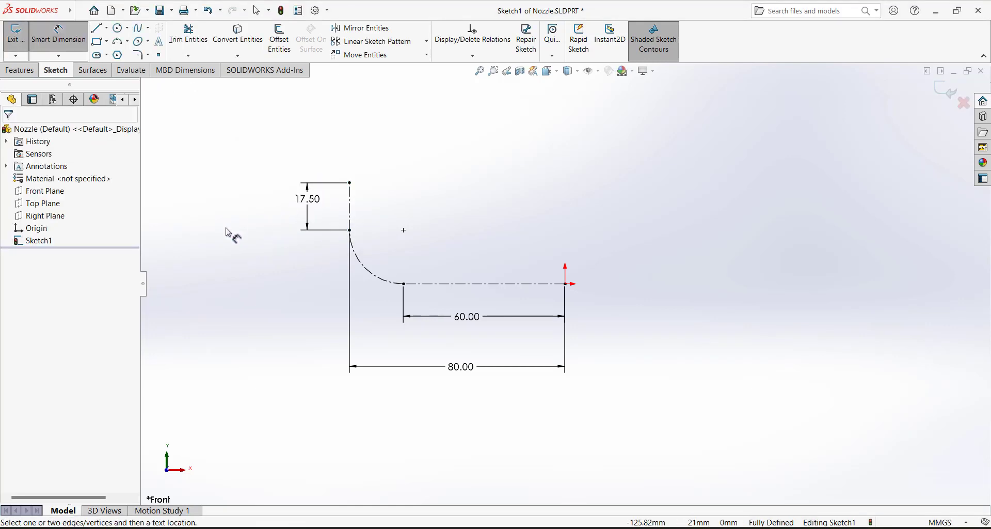
key("Escape")
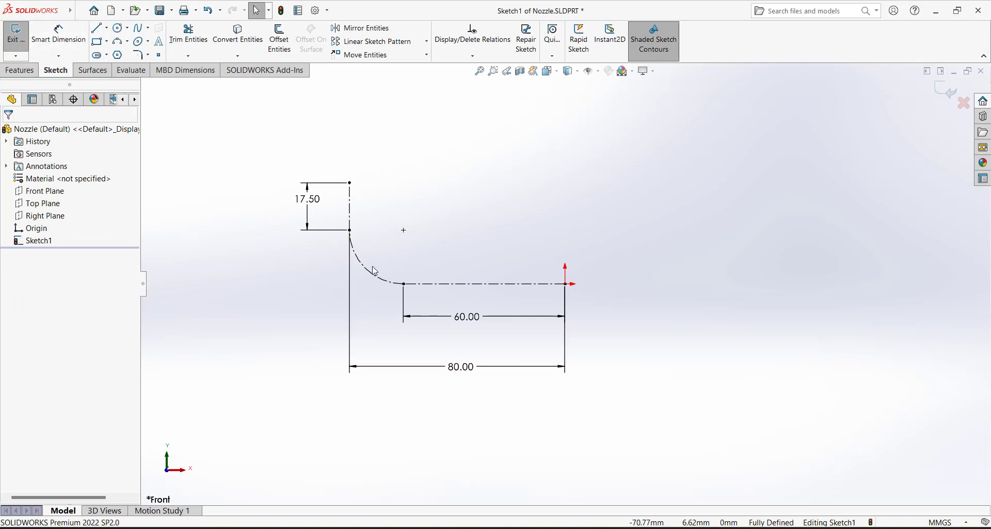
Check the radius of the arc joining the two centerlines without adding a dimension
left_click(59, 31)
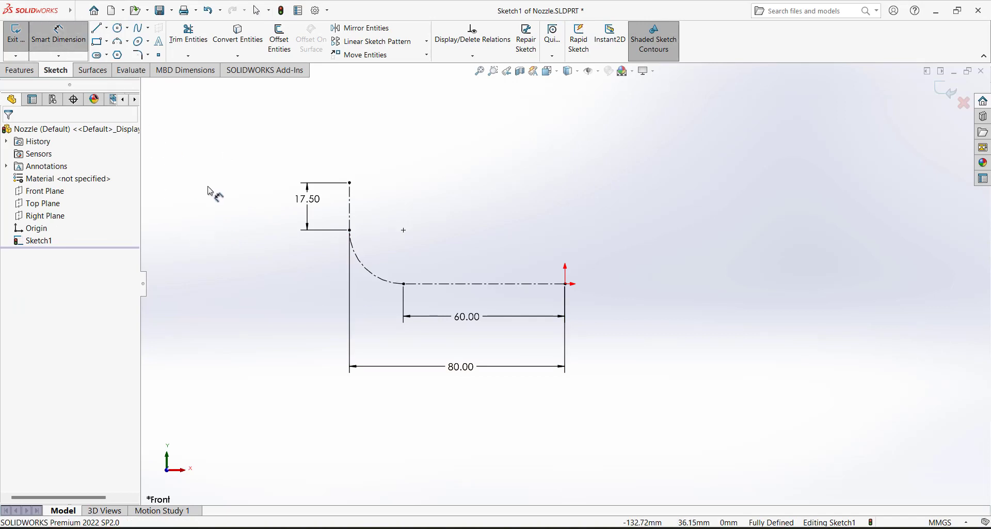
left_click(371, 277)
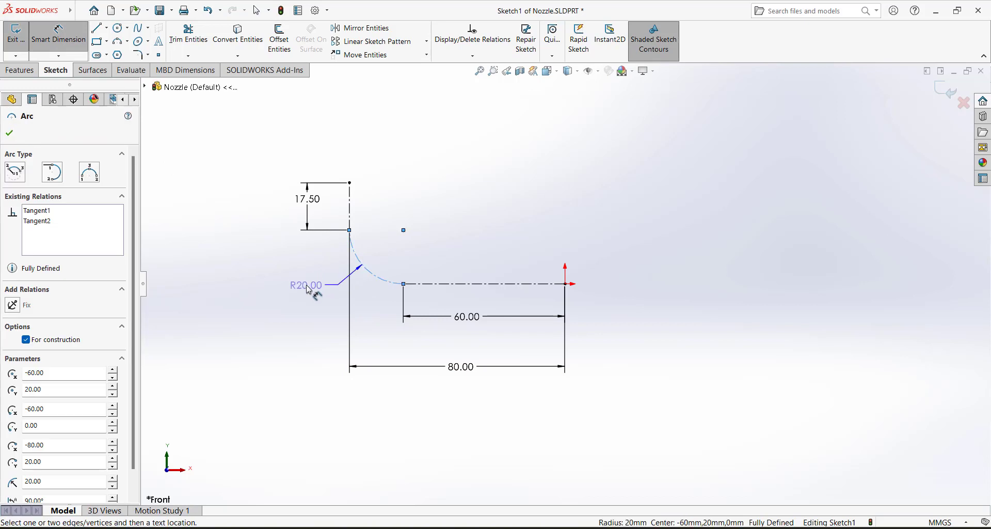
key("Escape")
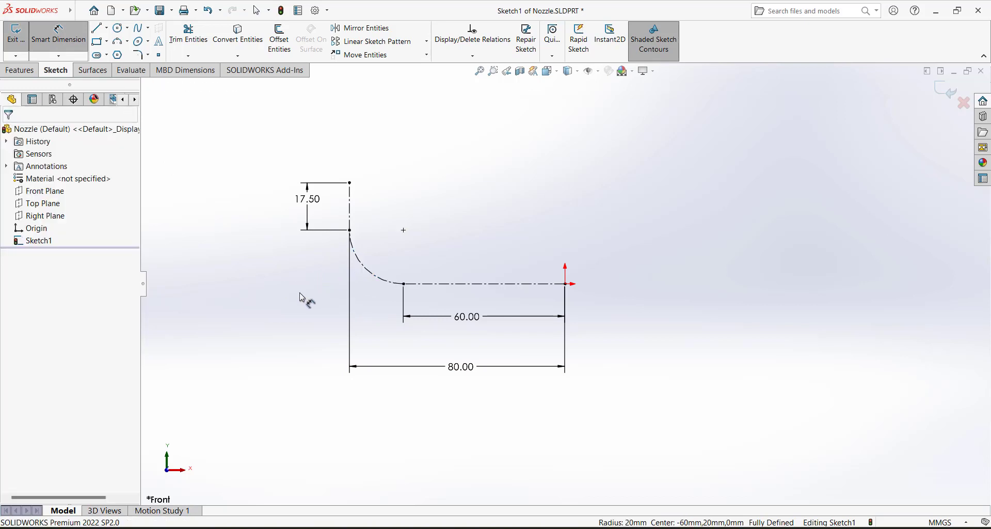
Close the centerline sketch and start a new sketch on the Right Plane
left_click(4, 40)
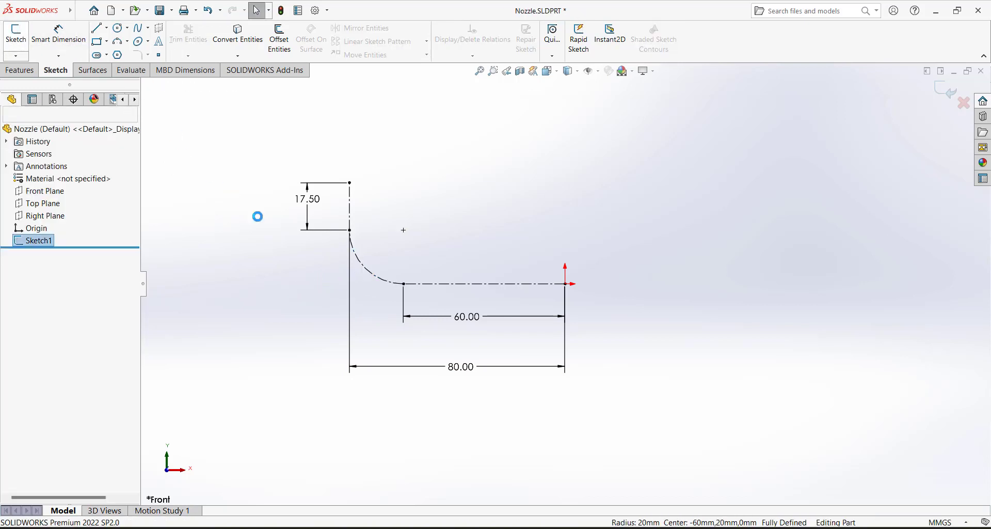
left_click(211, 219)
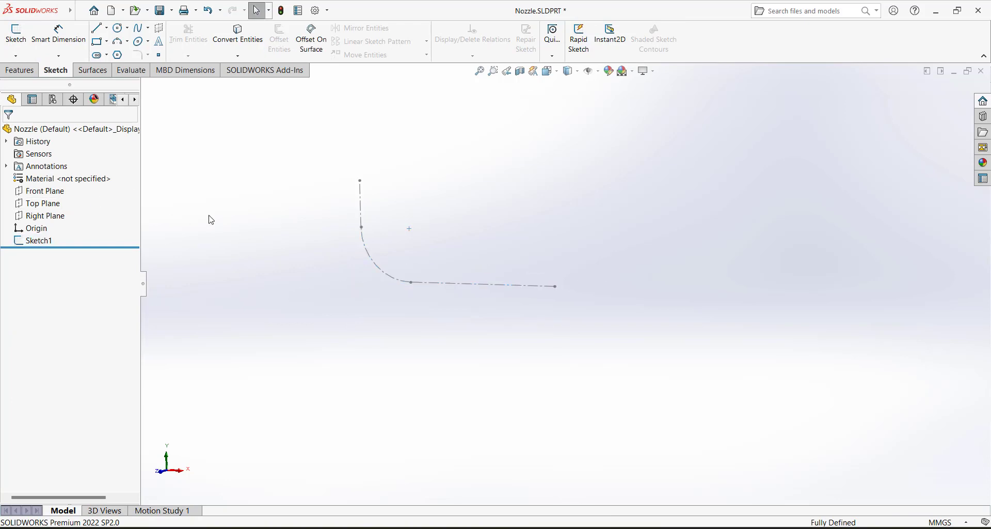
left_click(58, 216)
left_click(66, 206)
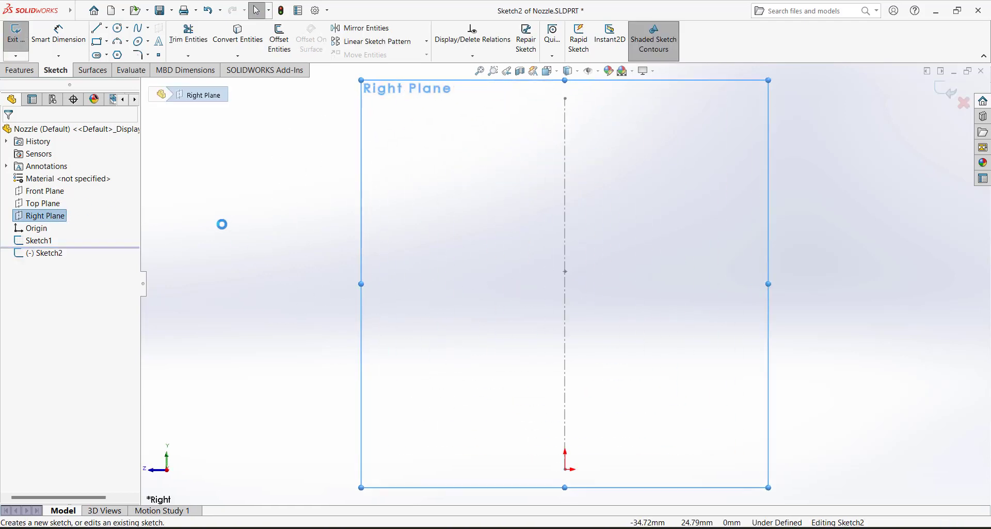
Sketch a circle of about 5.9 mm radius centered about 7.4 mm directly above the origin
left_click(118, 27)
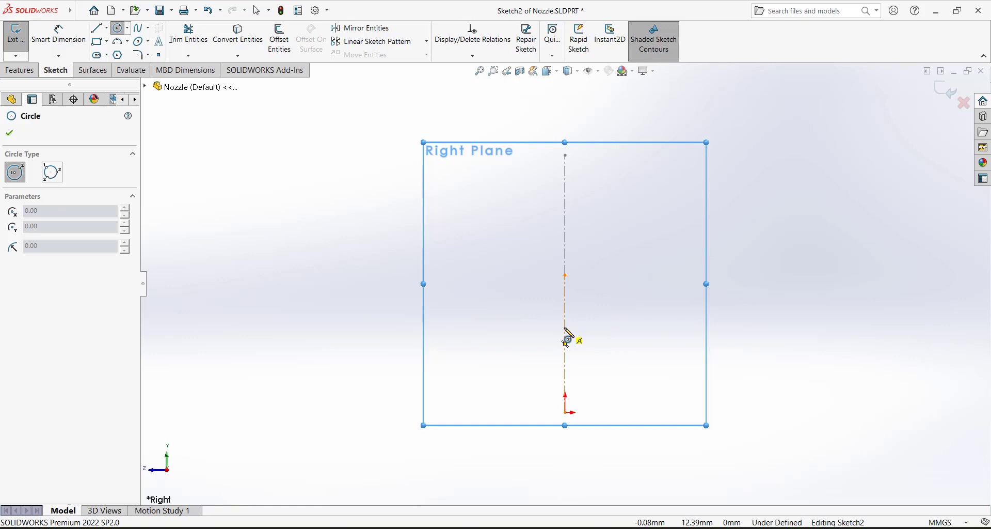
left_click(565, 362)
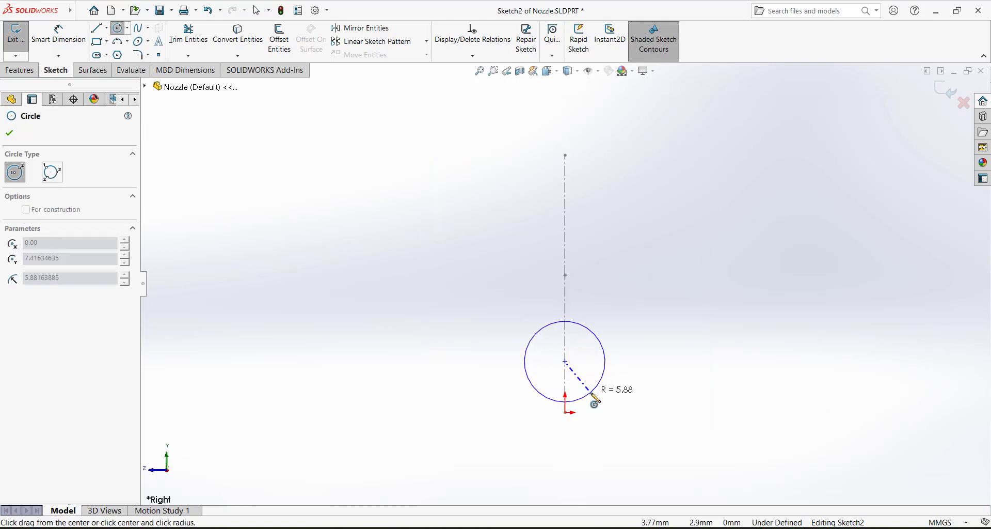
left_click(595, 401)
right_click(431, 303)
left_click(450, 304)
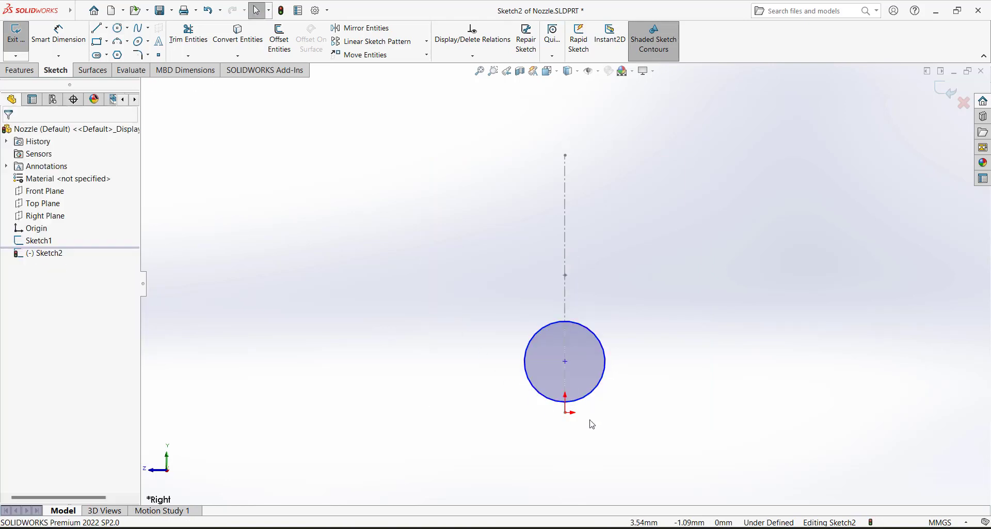
Add a coincident relation between the circle's edge and the origin
scroll(591, 421, "down", 5)
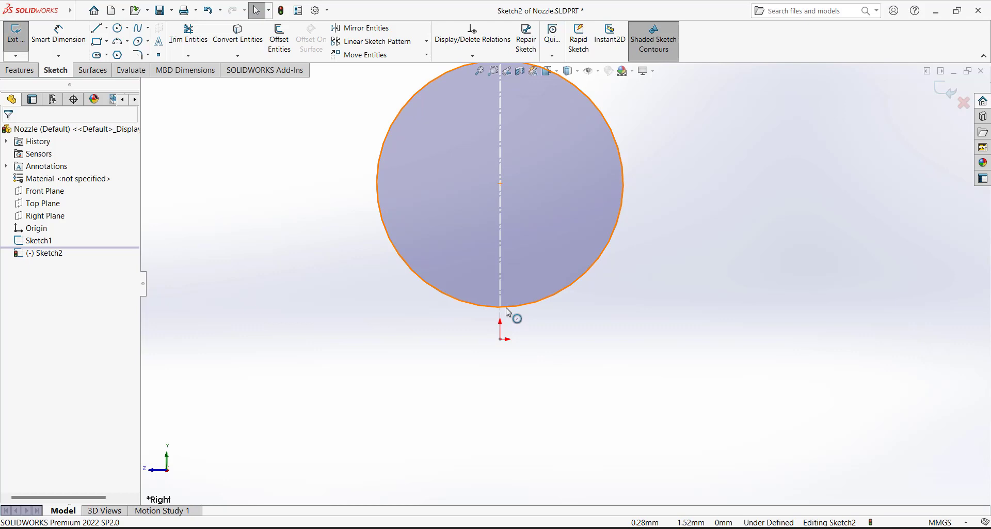
left_click(508, 312)
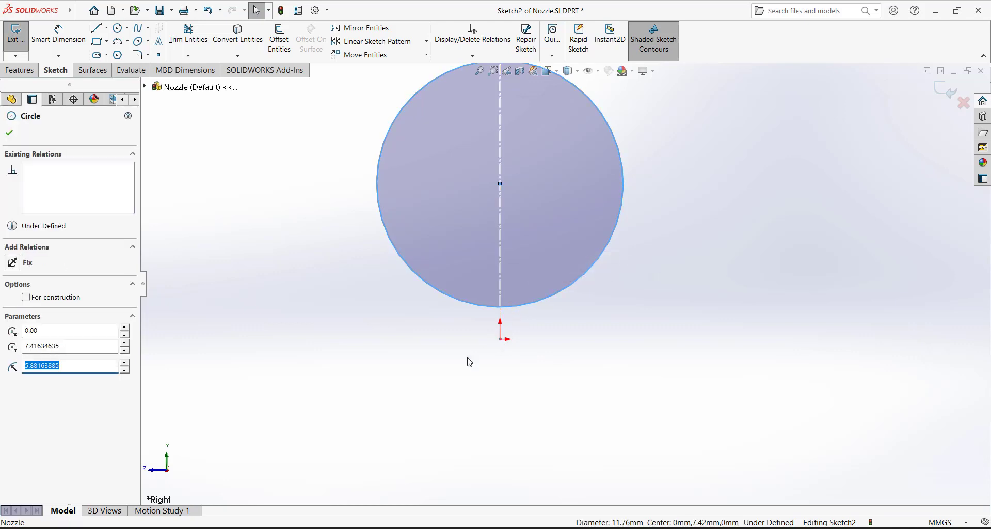
left_click(508, 311)
left_click(500, 339, "ctrl")
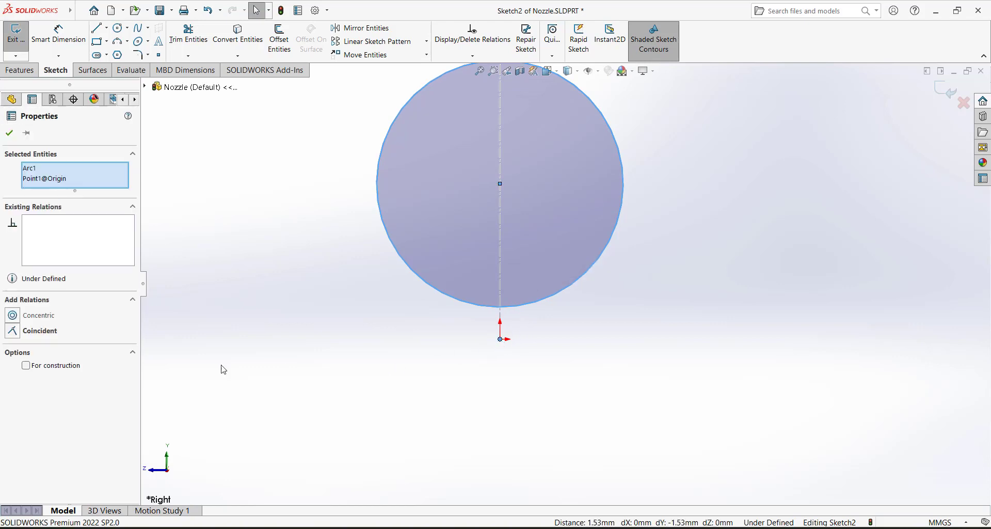
left_click(18, 331)
left_click(310, 358)
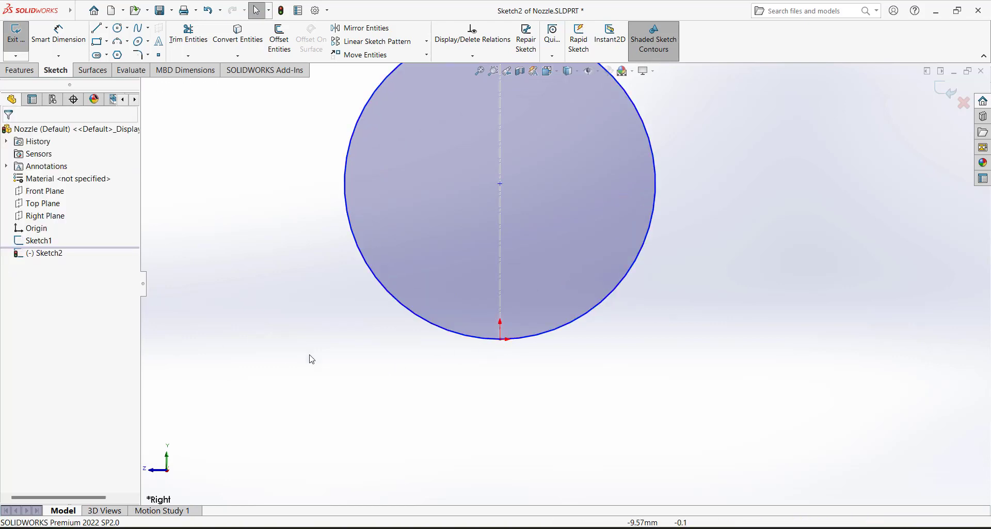
Dimension the circle's diameter to 15 mm and close the profile sketch
key("f")
left_click(60, 46)
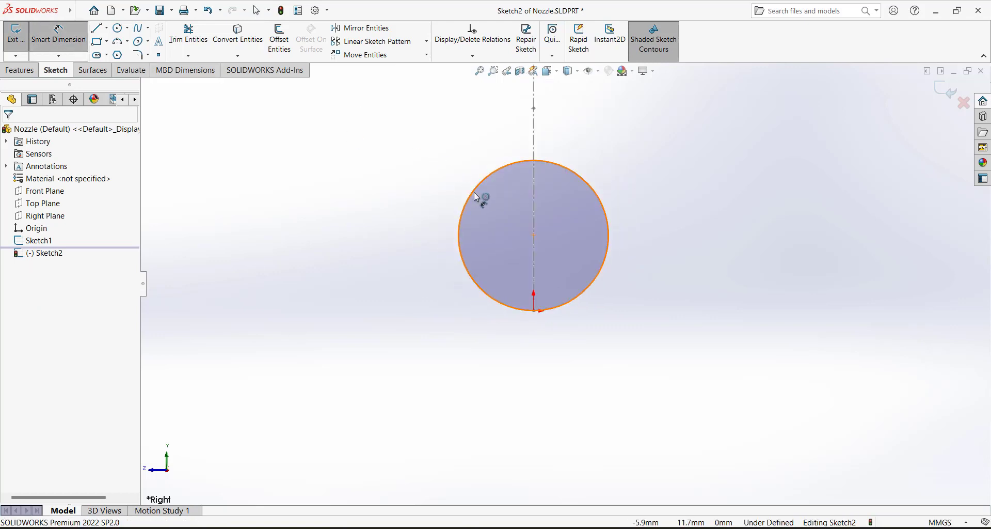
left_click(474, 192)
left_click(375, 269)
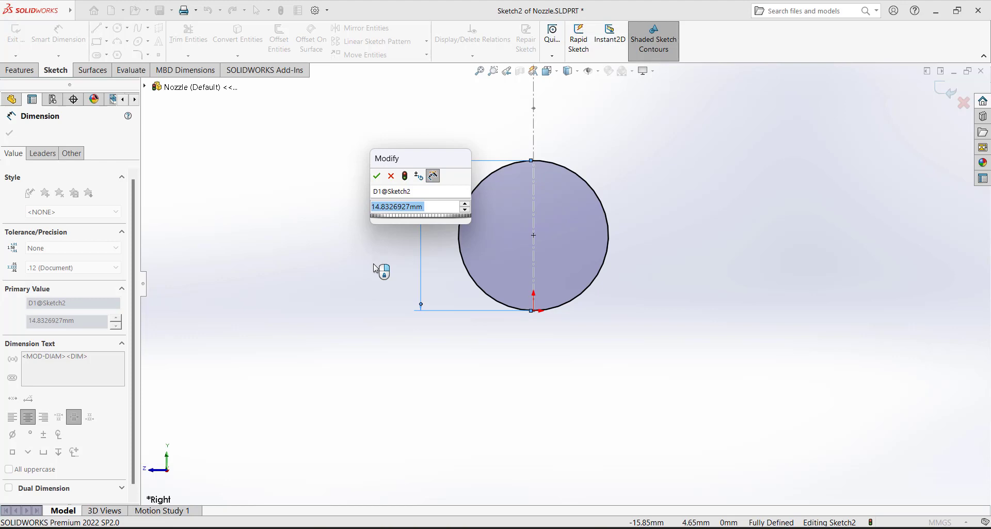
type("15")
key("Return")
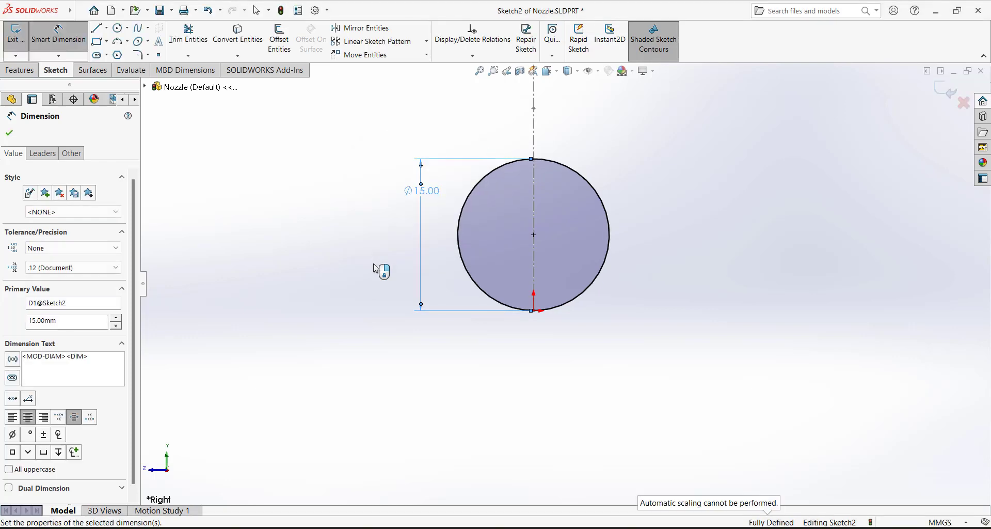
middle_click_drag(378, 255, 442, 261)
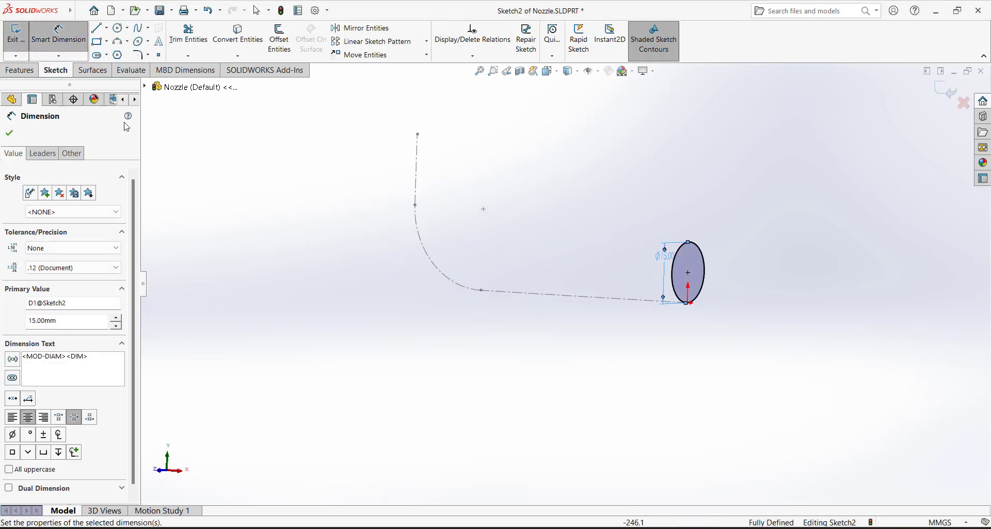
left_click(16, 36)
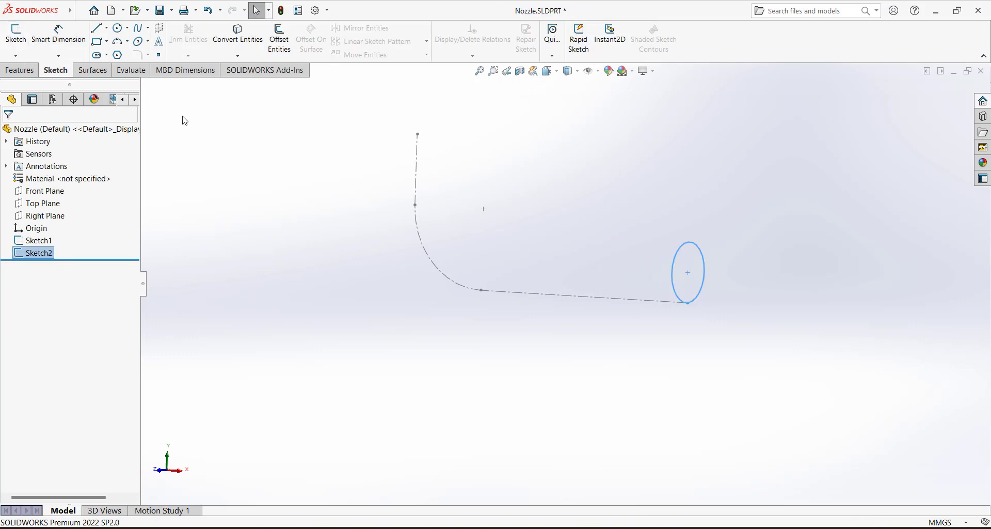
left_click(20, 70)
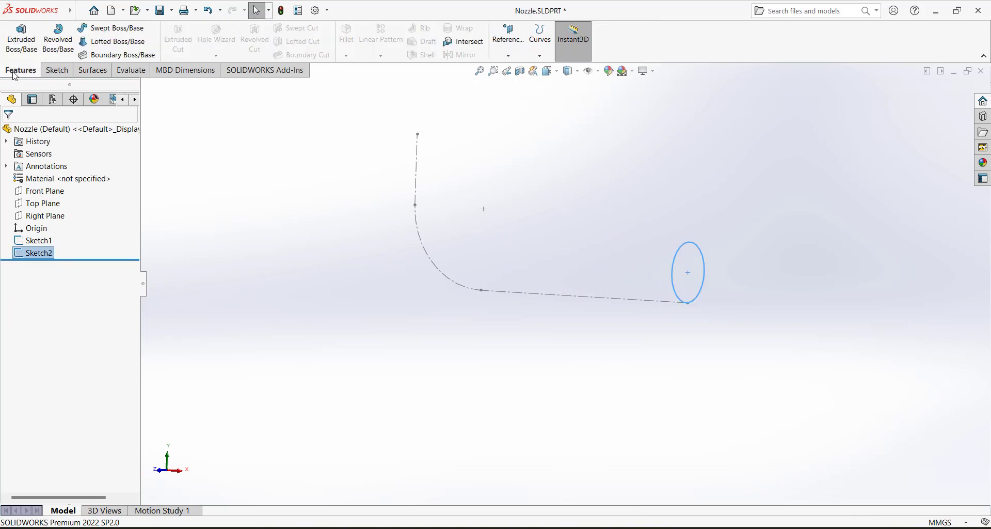
left_click(100, 30)
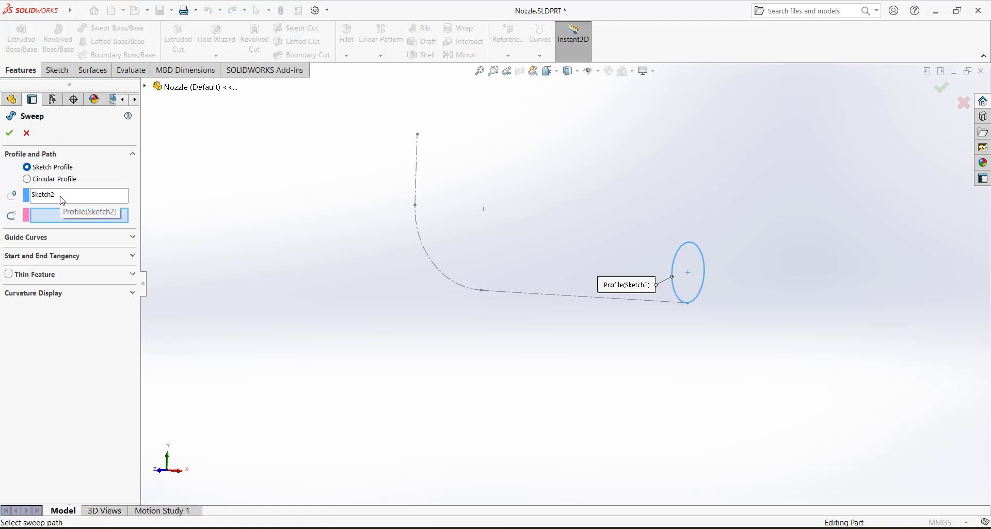
left_click(514, 295)
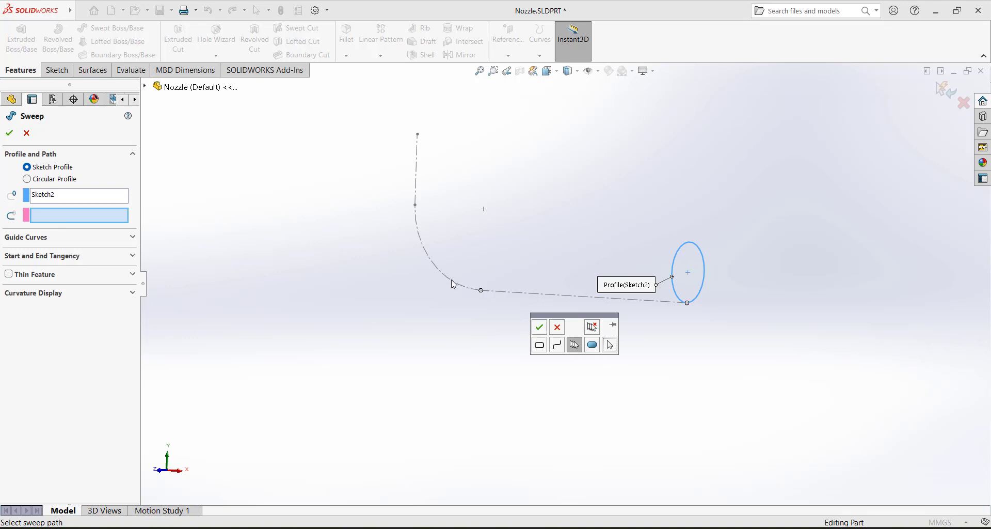
left_click(539, 327)
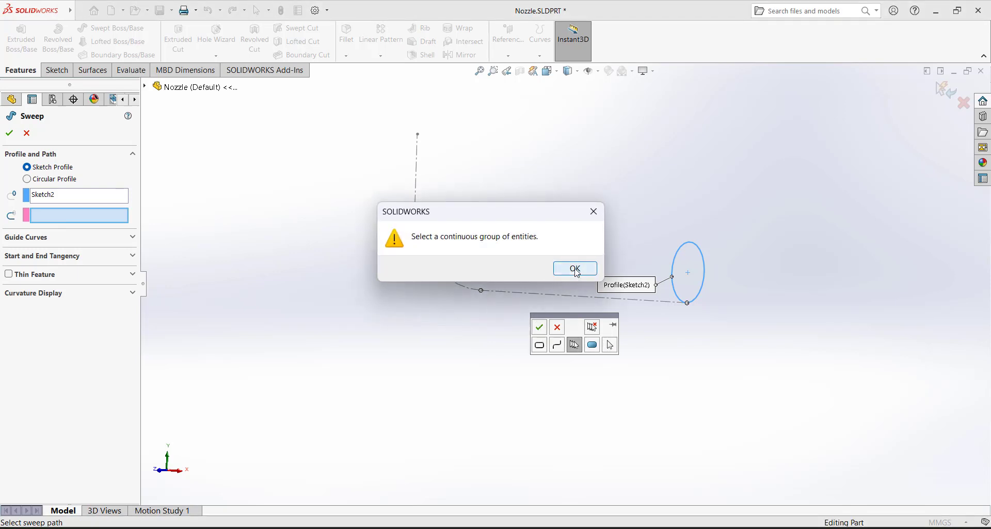
left_click(576, 269)
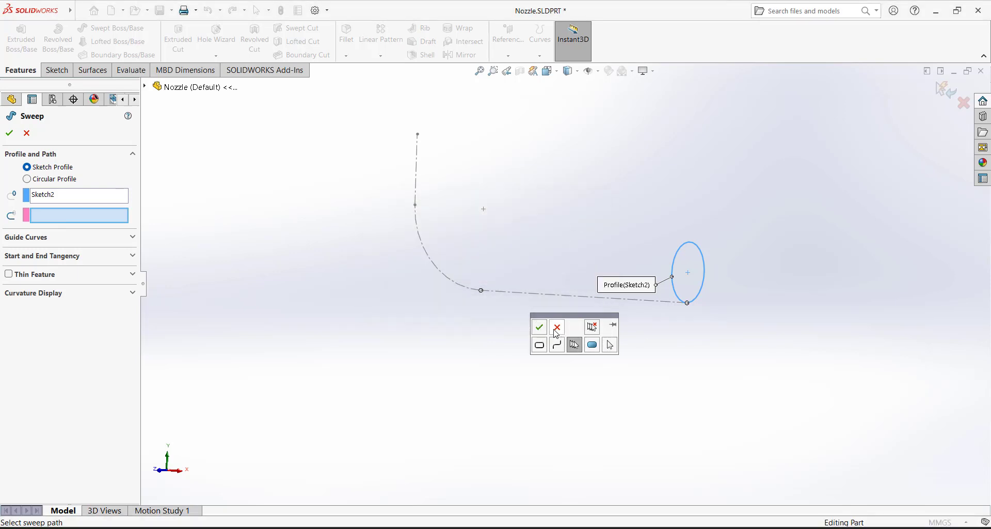
left_click(557, 329)
left_click(27, 132)
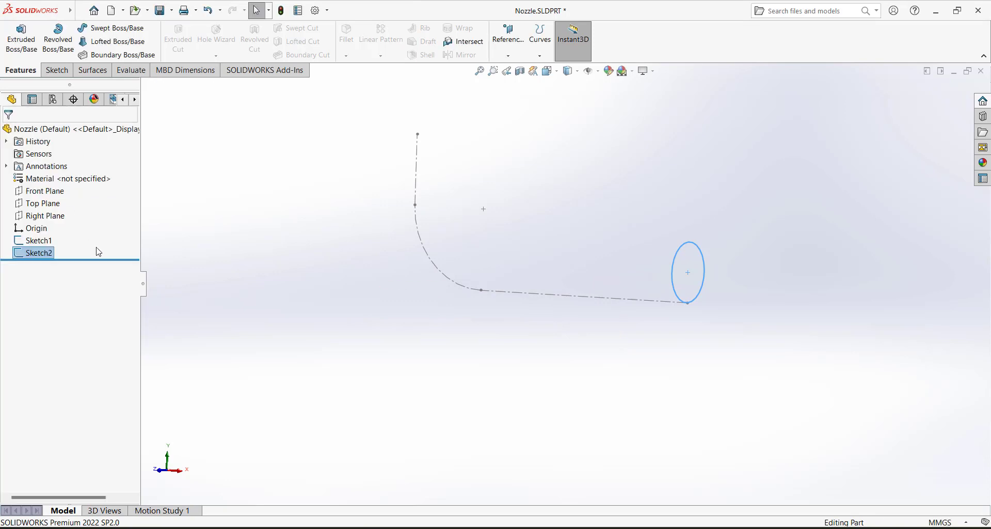
Edit the path sketch, convert its horizontal line, arc and vertical line from construction to solid geometry, and close it
left_click(49, 241)
left_click(60, 205)
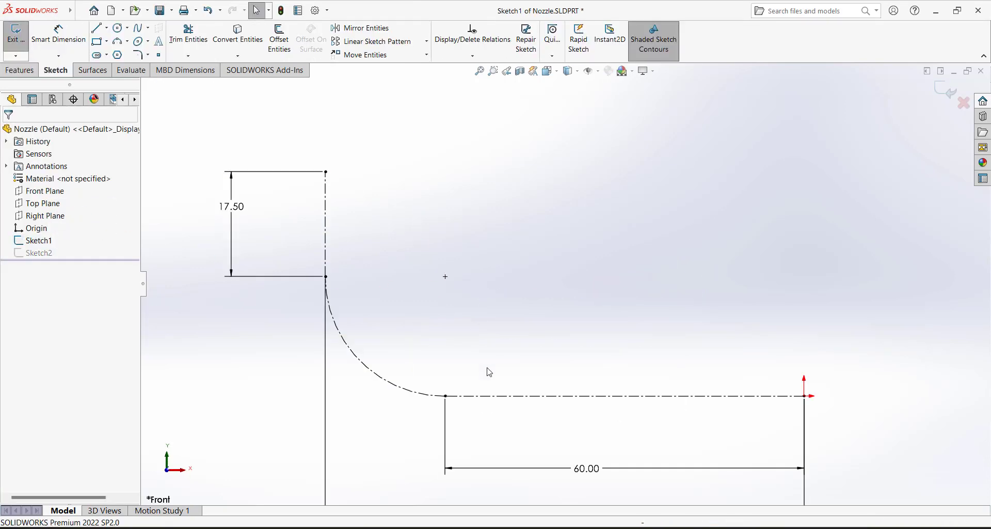
left_click(513, 396)
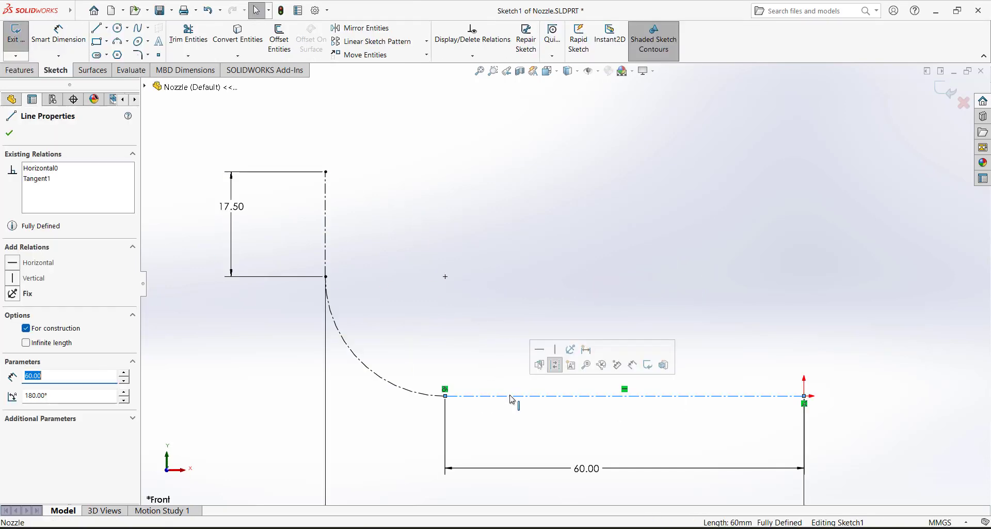
left_click(555, 369)
left_click(466, 365)
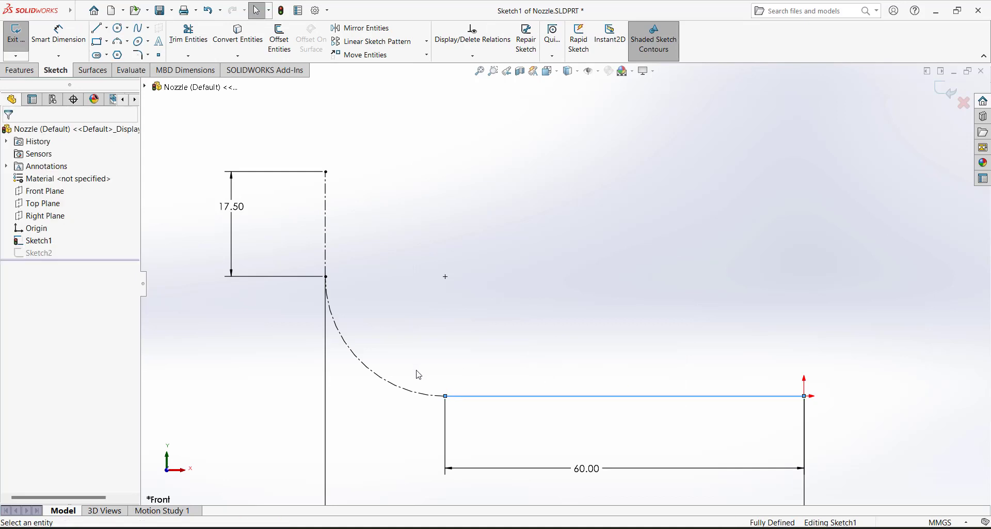
left_click(396, 389)
left_click(440, 352)
left_click(372, 259)
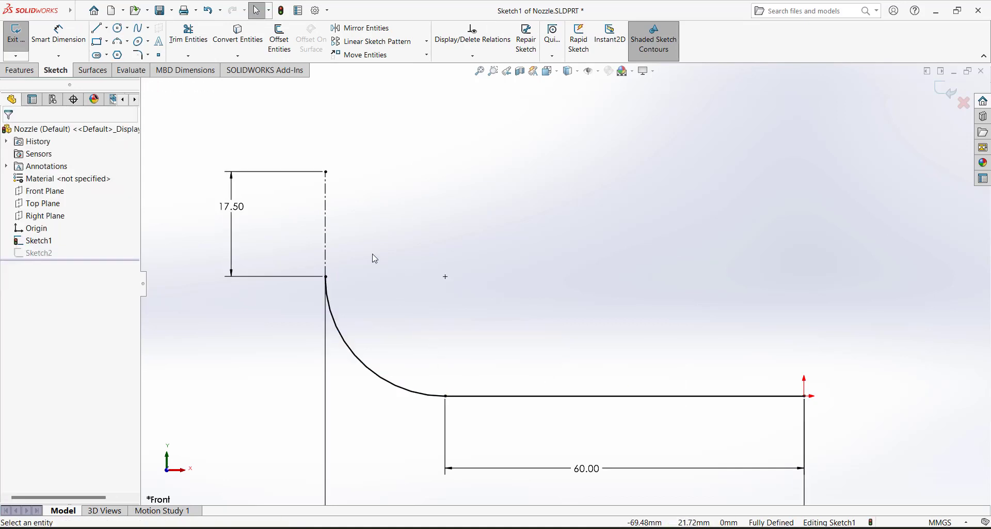
left_click(328, 234)
left_click(371, 196)
left_click(405, 266)
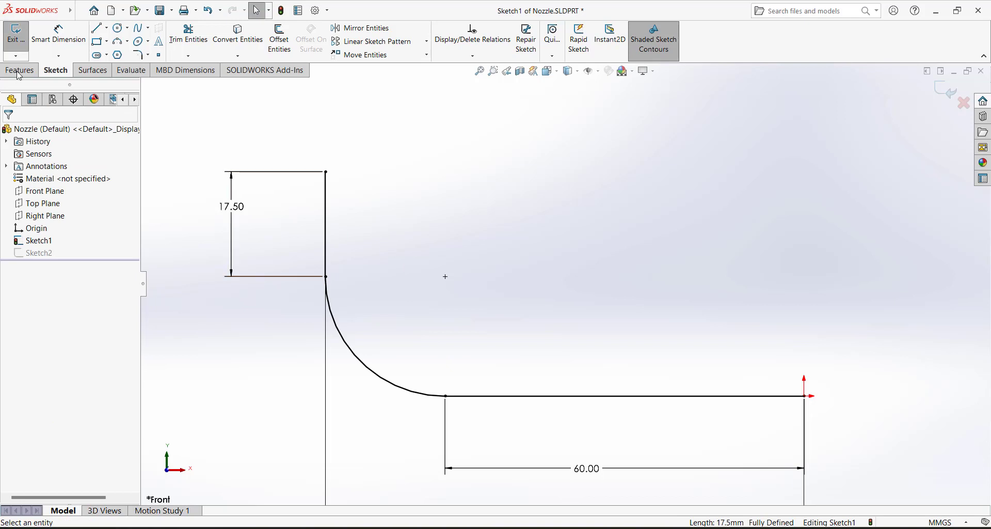
left_click(16, 40)
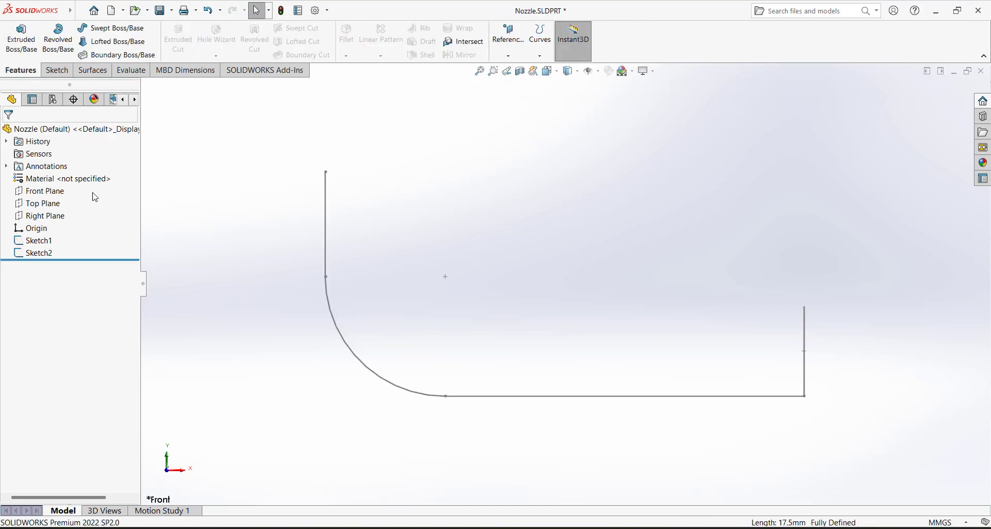
Create a swept boss using the 15 mm circle as the profile and the curved sketch as the path
left_click(97, 29)
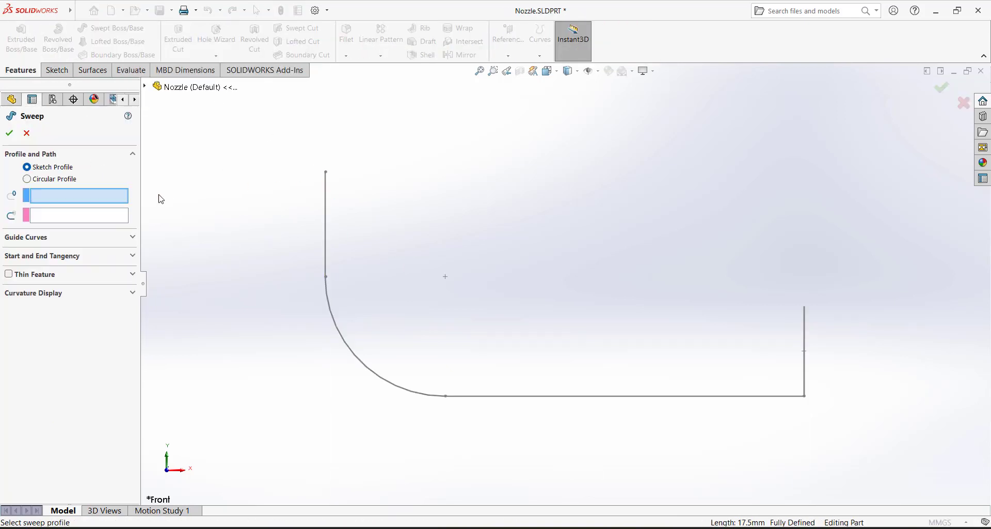
left_click(806, 361)
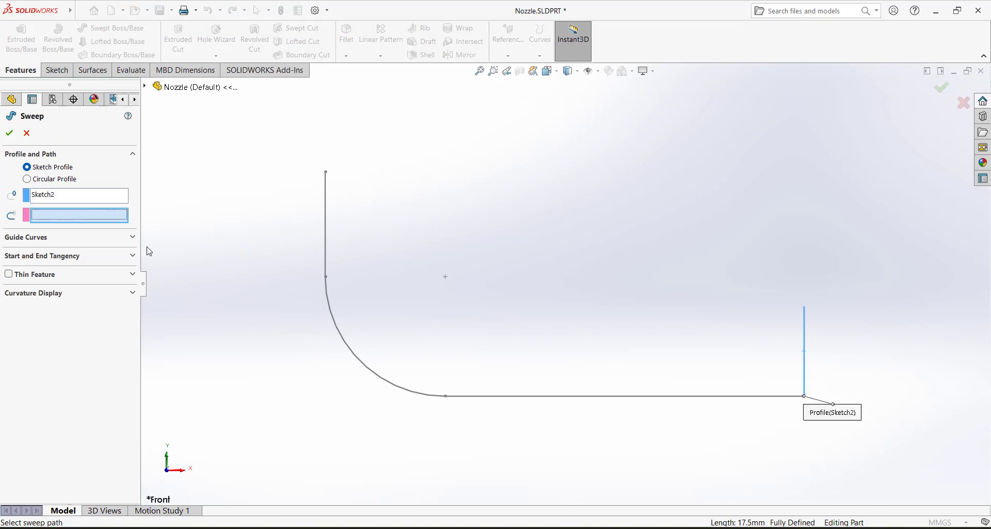
left_click(529, 396)
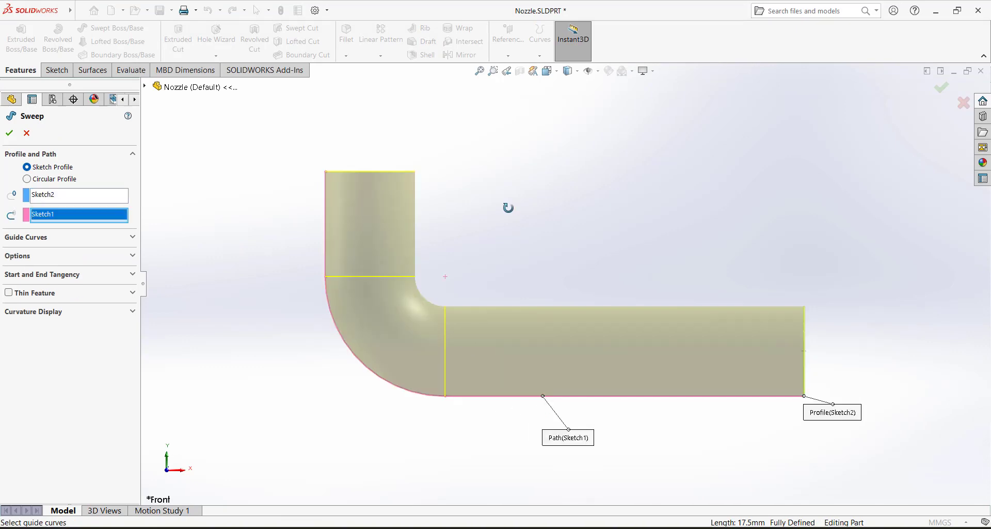
middle_click_drag(507, 207, 444, 260)
scroll(445, 325, "down", 3)
scroll(683, 326, "up", 2)
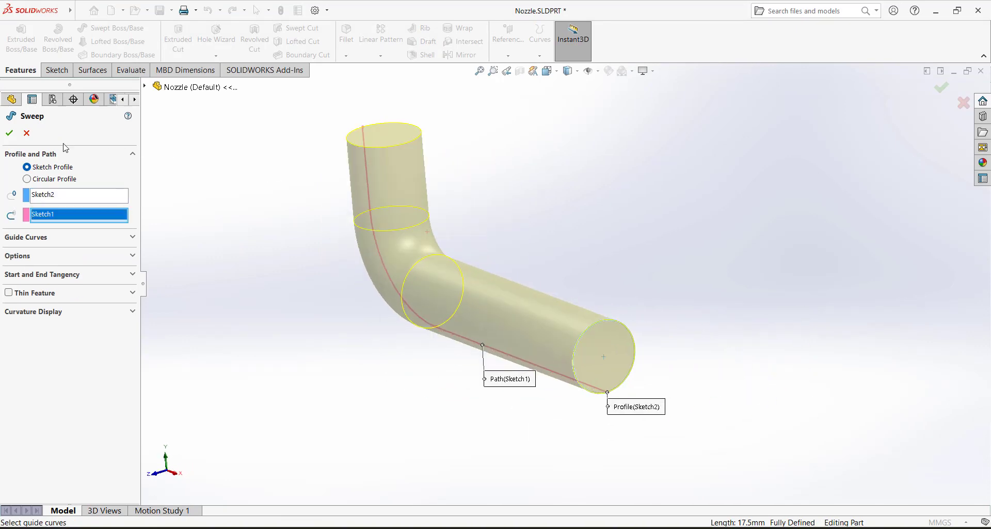
left_click(10, 133)
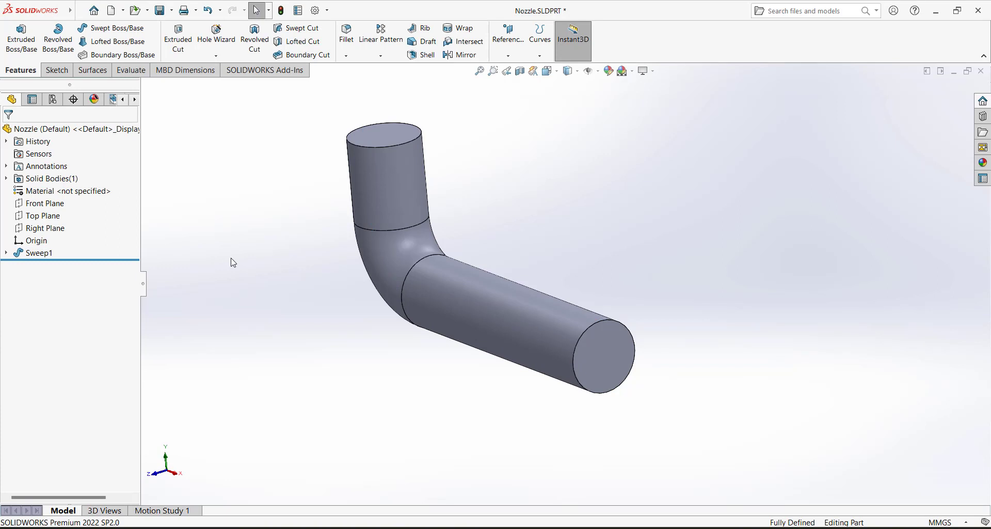
Expand the sweep feature and show its path sketch on the solid body
left_click(7, 253)
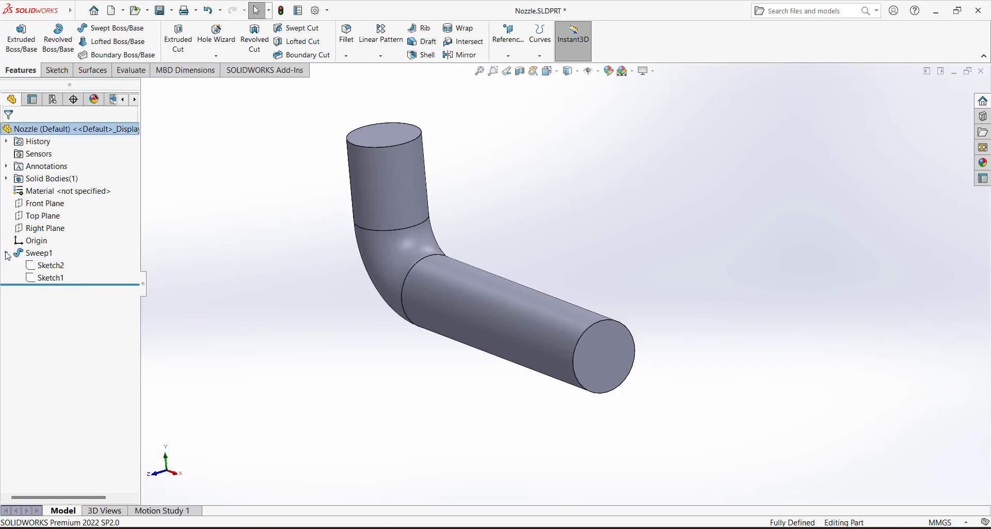
left_click(48, 278)
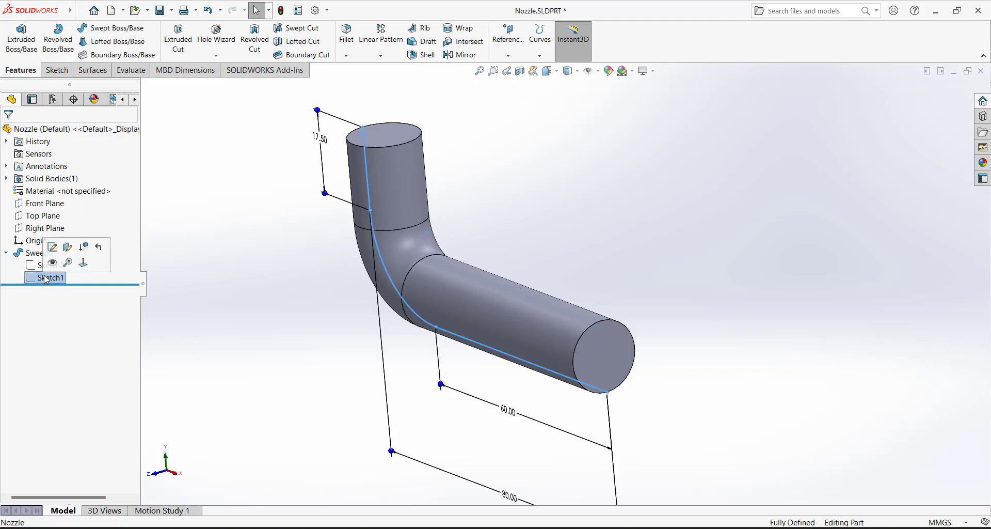
left_click(239, 279)
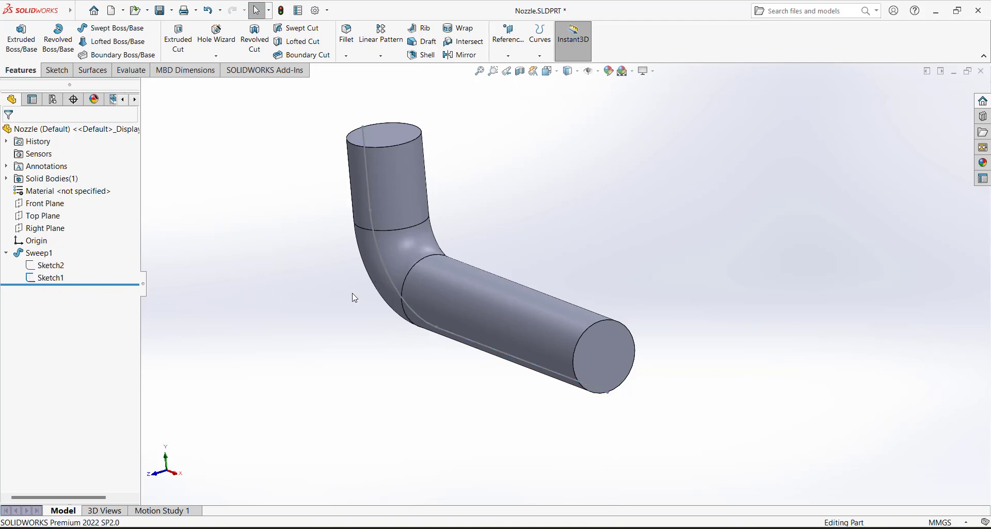
middle_click_drag(355, 294, 401, 274)
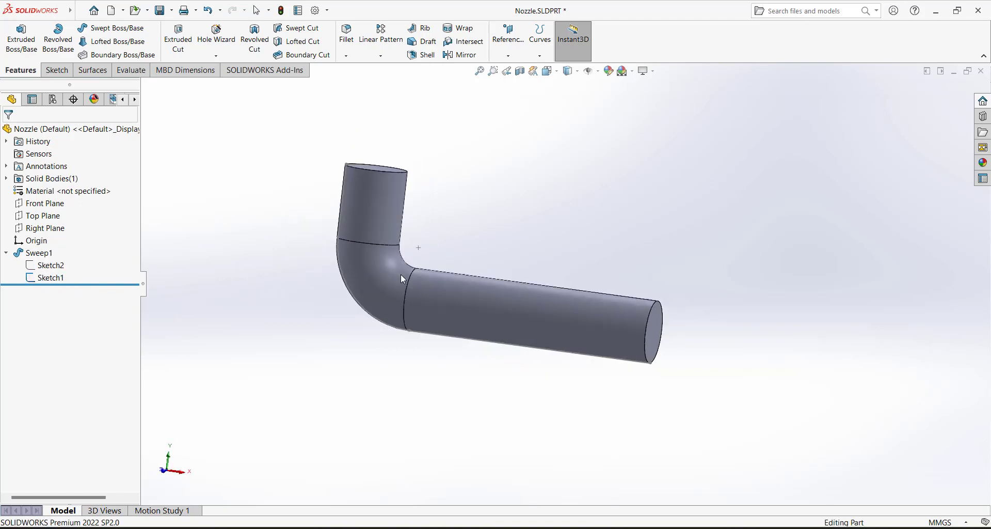
Hide the sweep's path sketch and show it again
left_click(63, 277)
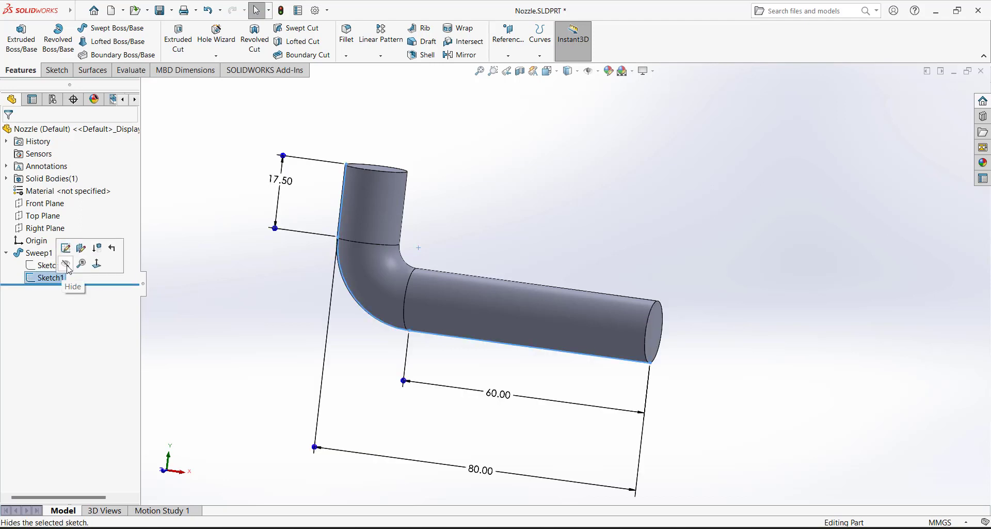
left_click(66, 263)
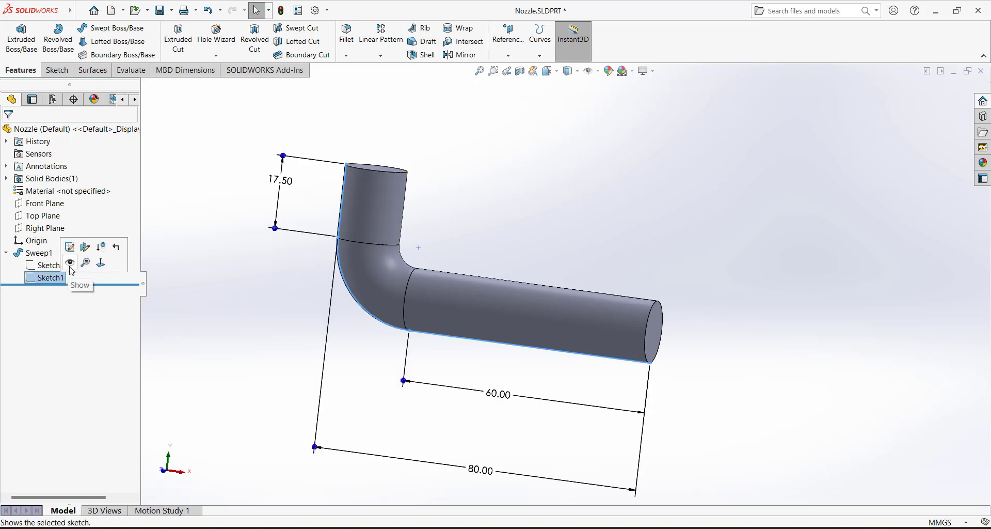
left_click(224, 288)
middle_click_drag(294, 277, 276, 299)
left_click(57, 71)
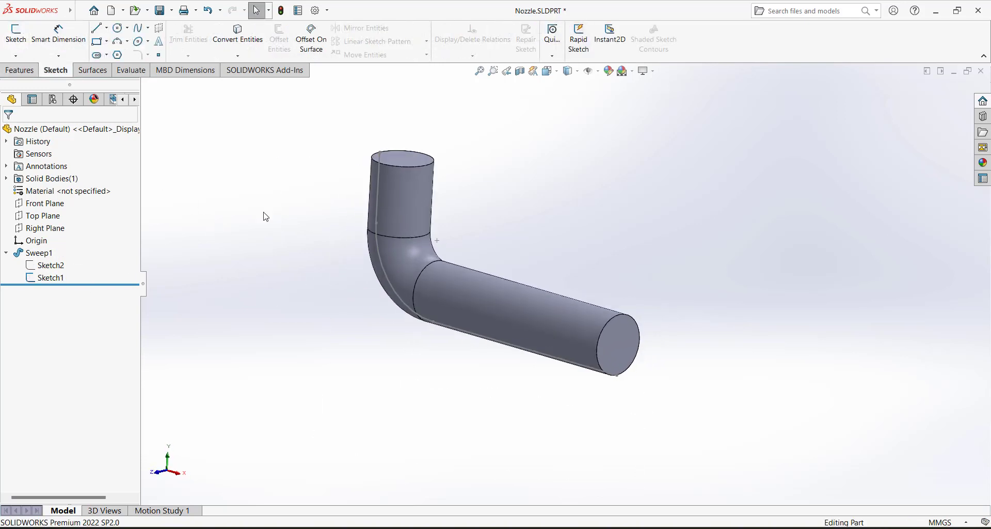
left_click(16, 34)
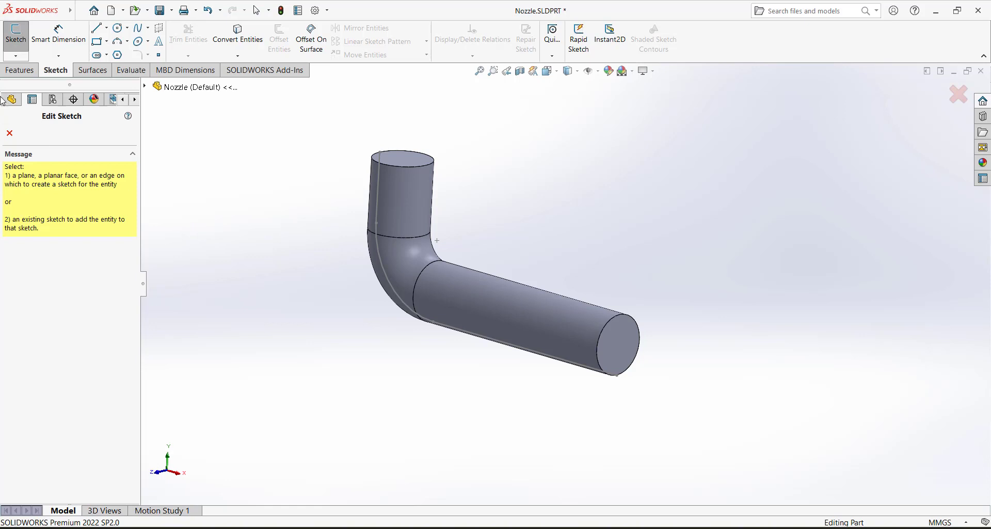
left_click(9, 130)
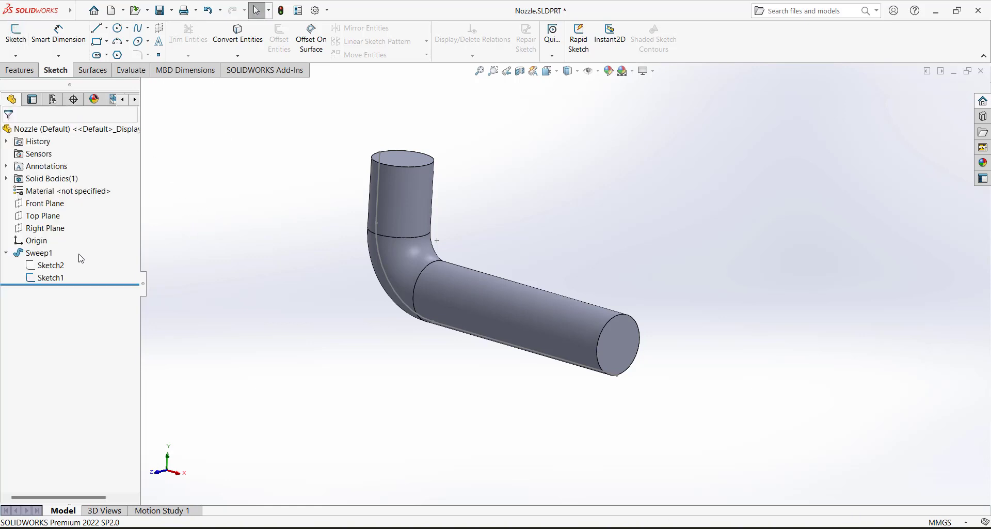
Edit the sweep's circular profile sketch and draw a tilted 3 Point Center Rectangle inside the circle, centered on the circle's center
left_click(51, 266)
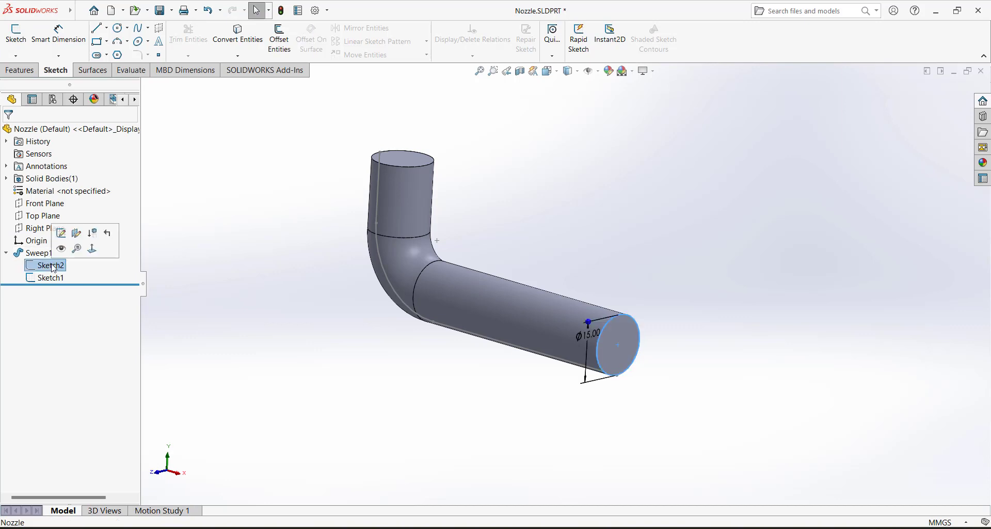
left_click(61, 233)
scroll(642, 432, "down", 5)
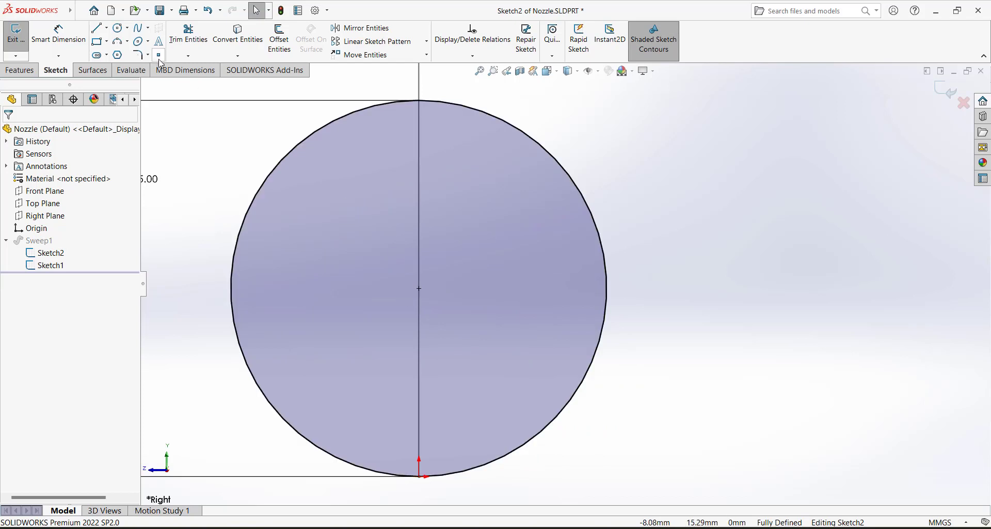
left_click(96, 28)
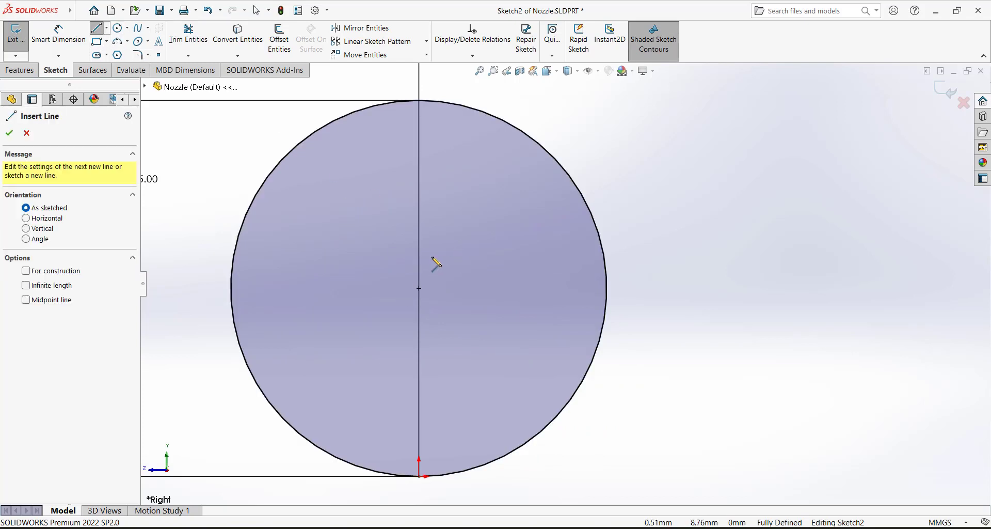
left_click(106, 43)
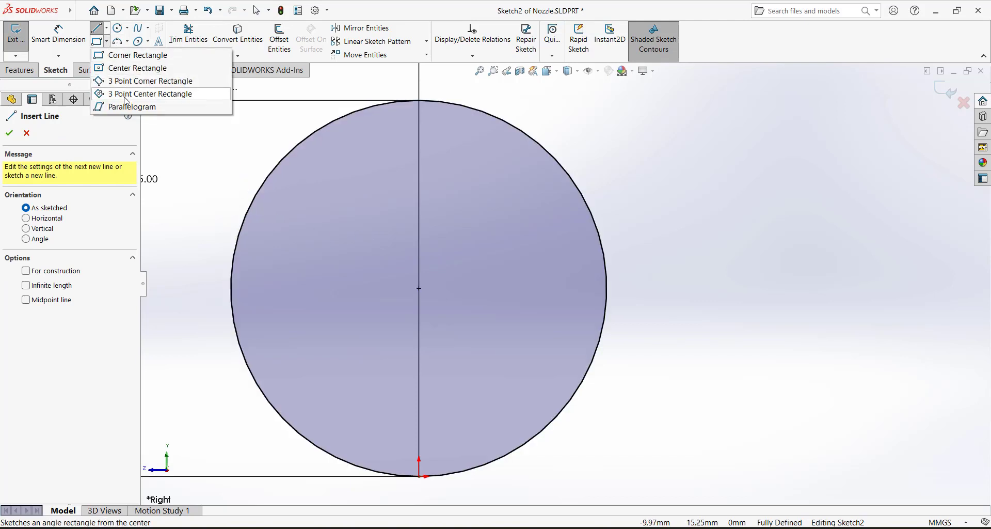
left_click(157, 96)
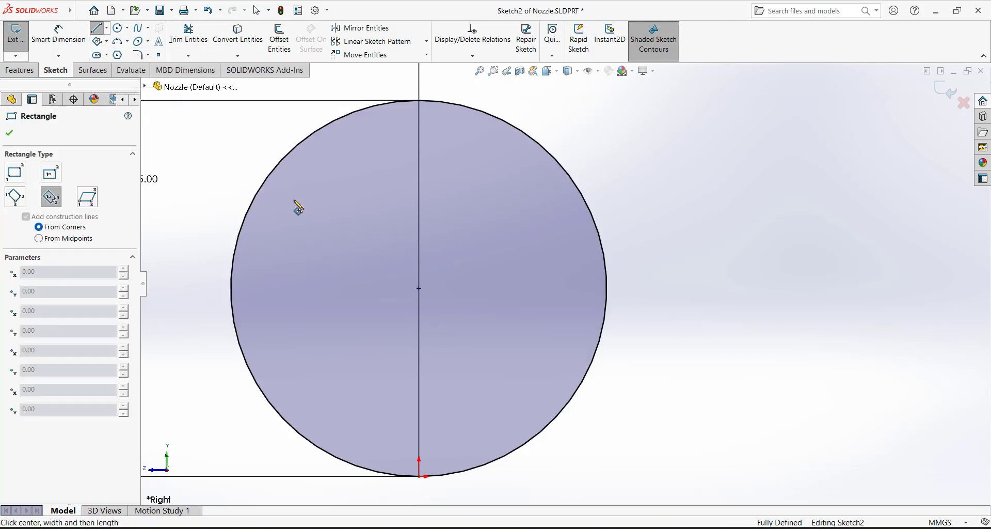
left_click(419, 289)
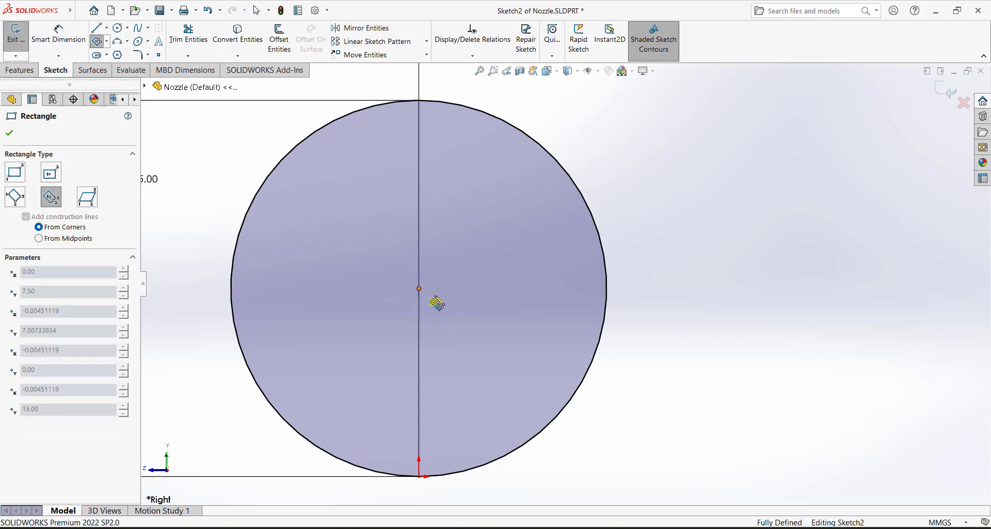
left_click(466, 344)
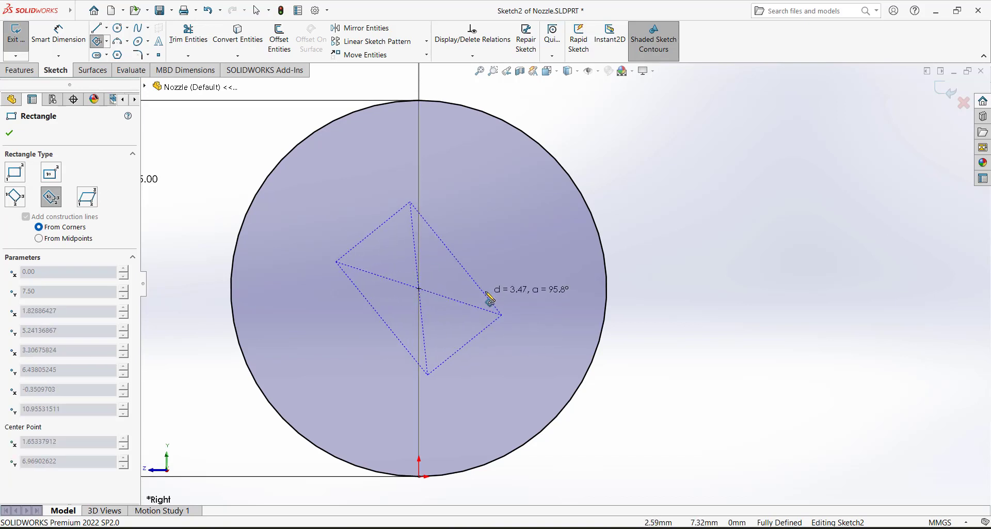
left_click(492, 294)
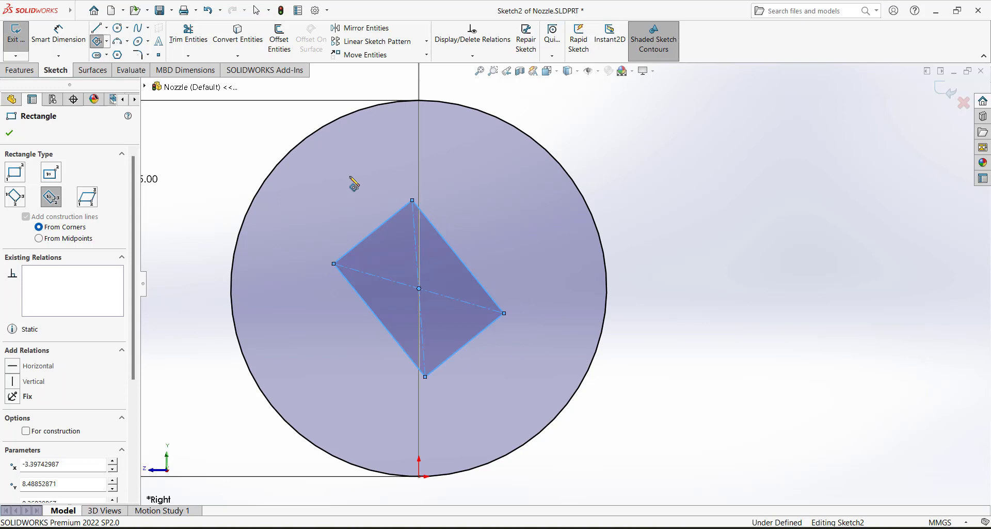
right_click(237, 159)
left_click(258, 168)
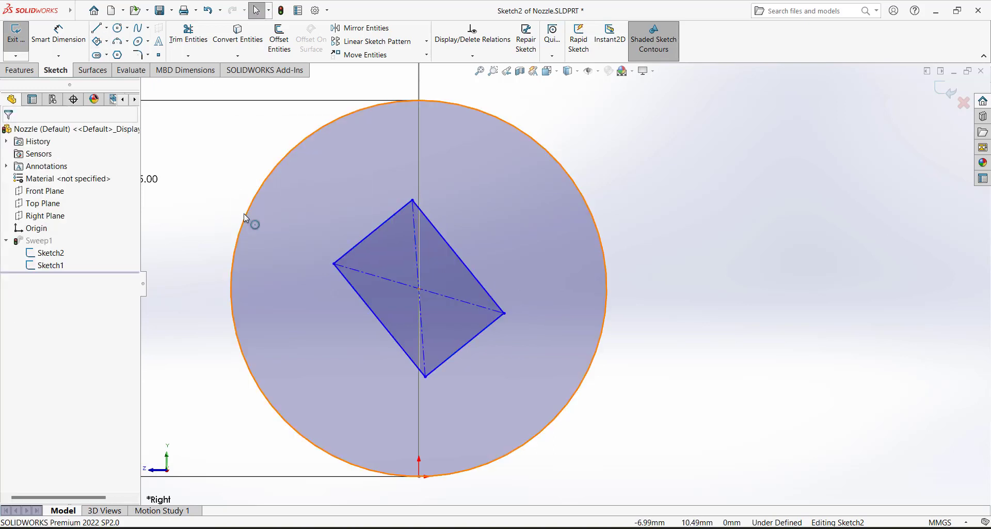
Add an Equal relation to the four sides of the tilted rectangle inside the profile circle
left_click(71, 41)
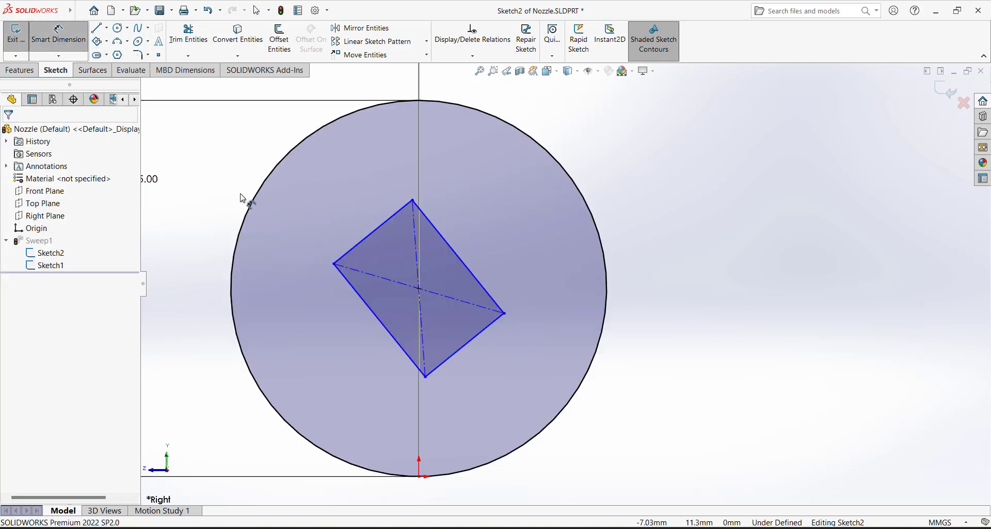
key("Escape")
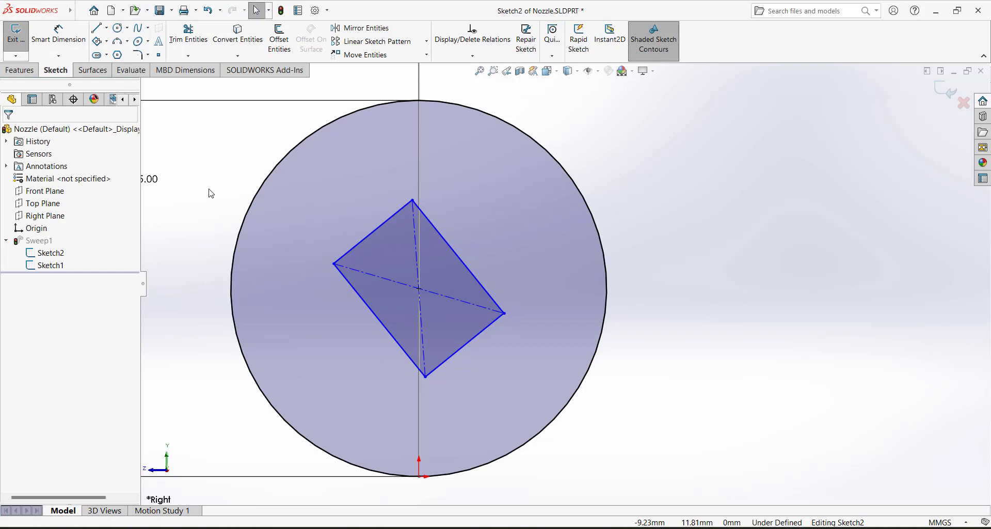
left_click(365, 307)
left_click(197, 281)
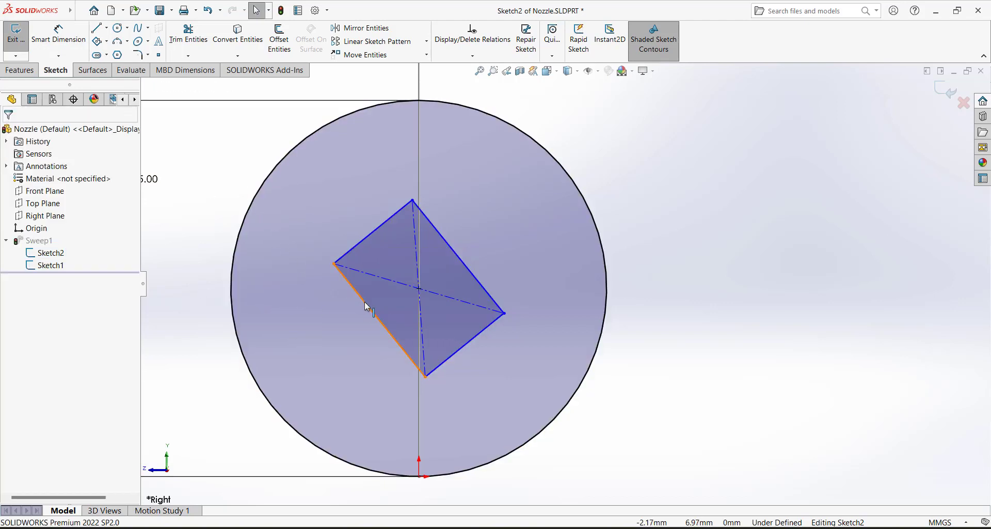
left_click(365, 307)
left_click(354, 250, "ctrl")
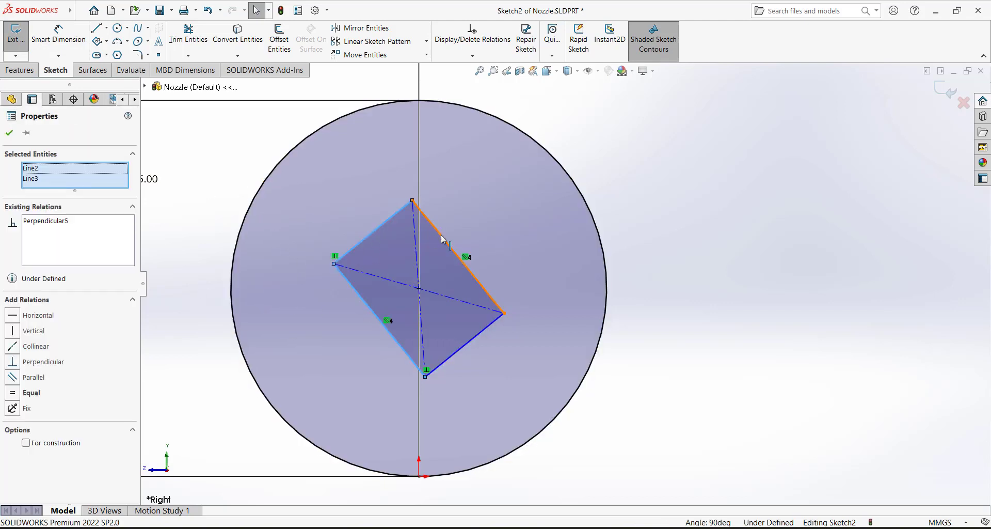
left_click(441, 238, "ctrl")
left_click(459, 348, "ctrl")
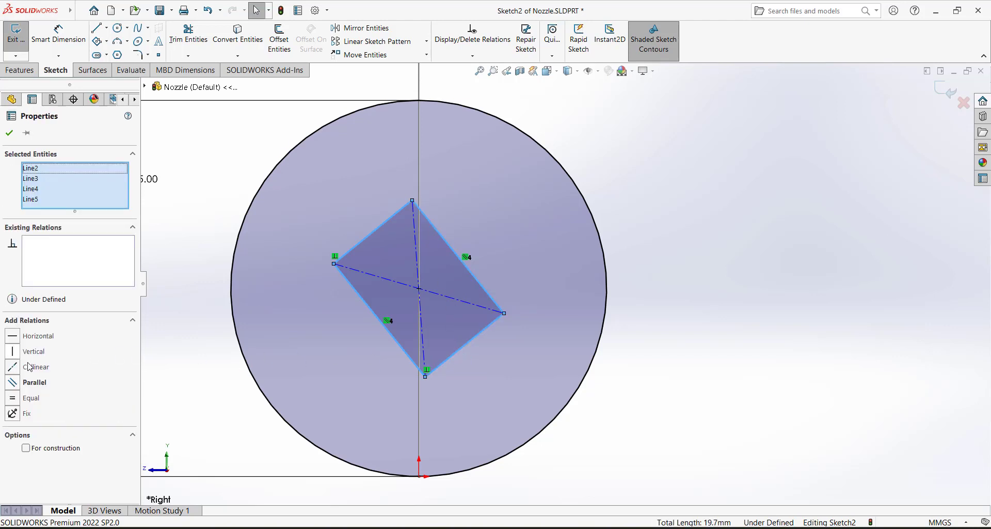
left_click(13, 397)
left_click(190, 303)
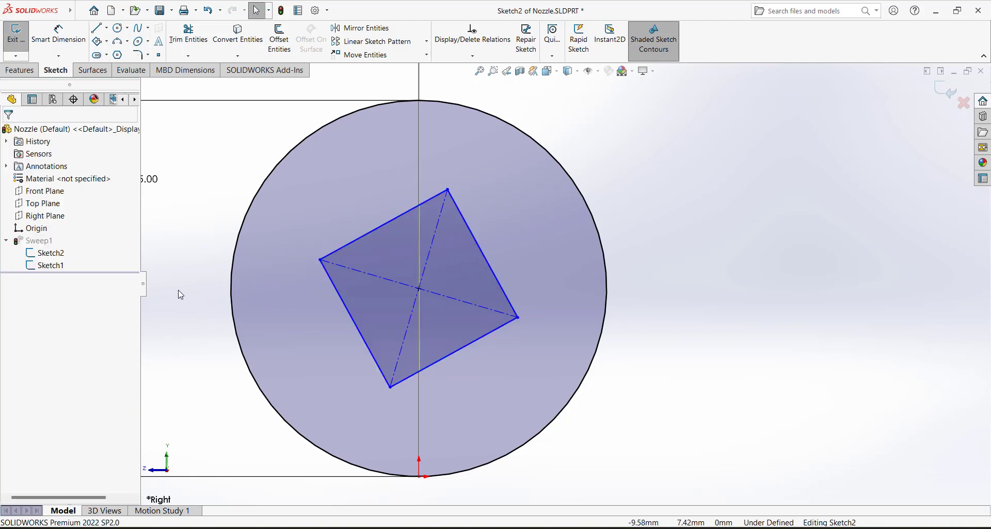
Add a Vertical relation between the square's lower corner and the origin
left_click(391, 387)
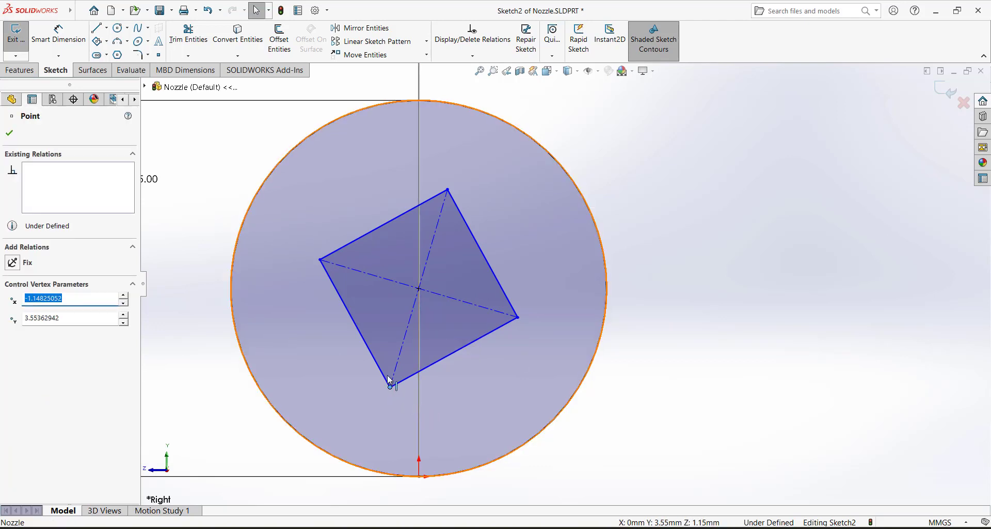
left_click(227, 398)
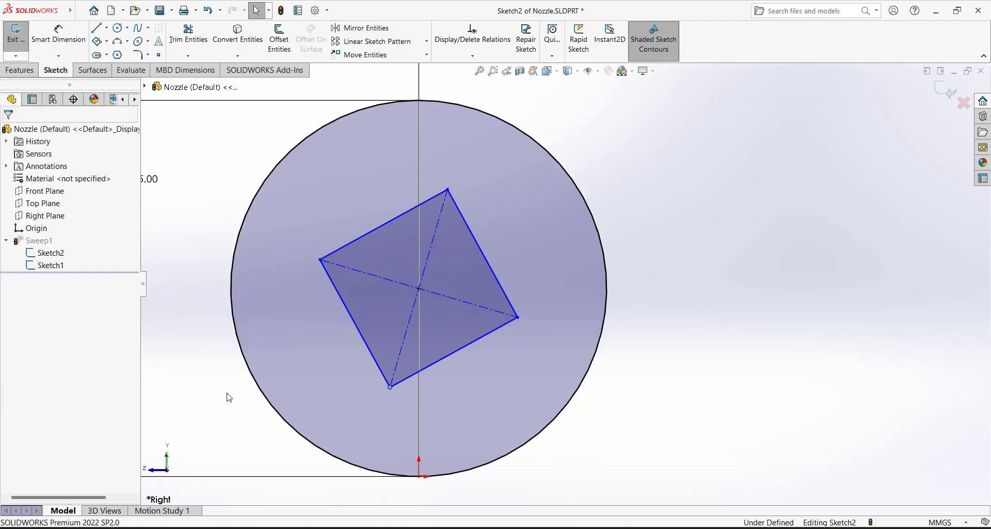
left_click(390, 388)
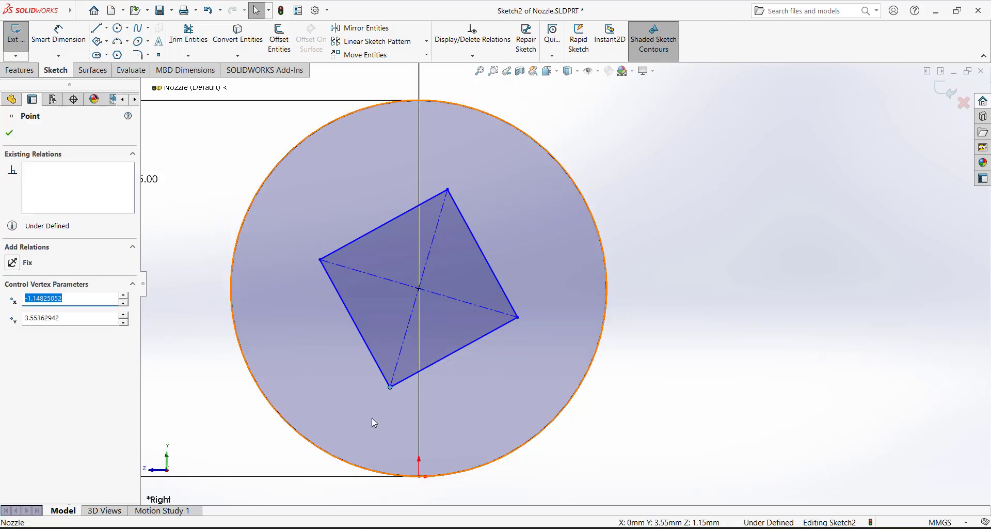
left_click(419, 476, "ctrl")
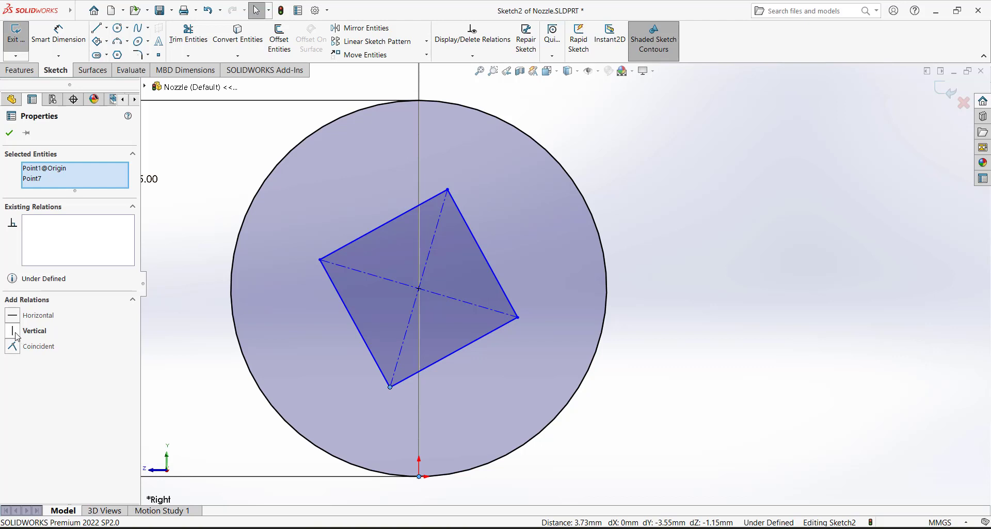
left_click(17, 333)
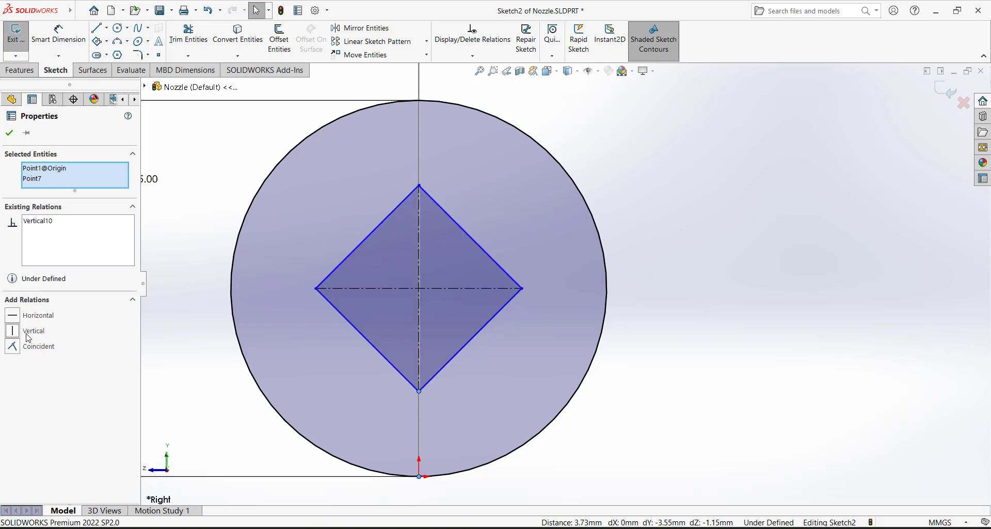
key("Escape")
Dimension the upper sloping side of the square at 6 mm
left_click(62, 40)
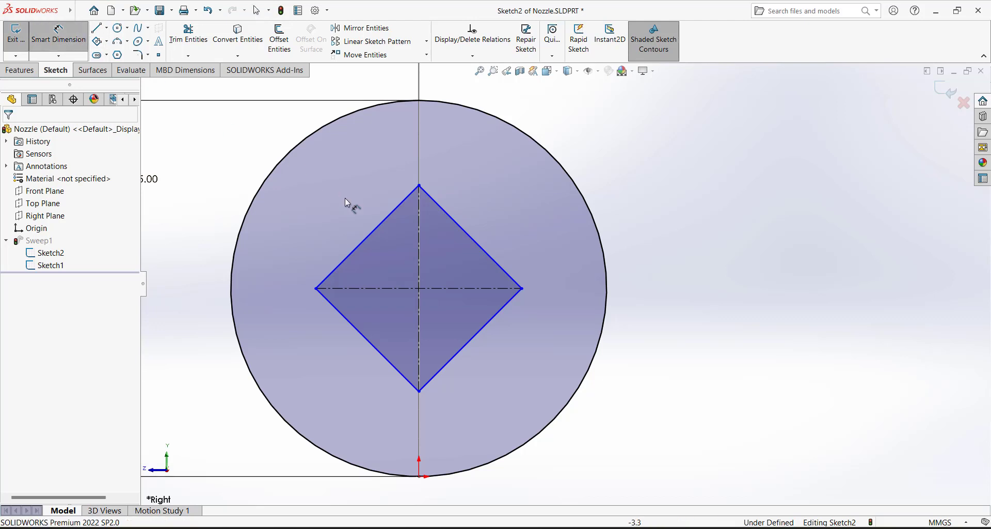
left_click(439, 205)
left_click(499, 206)
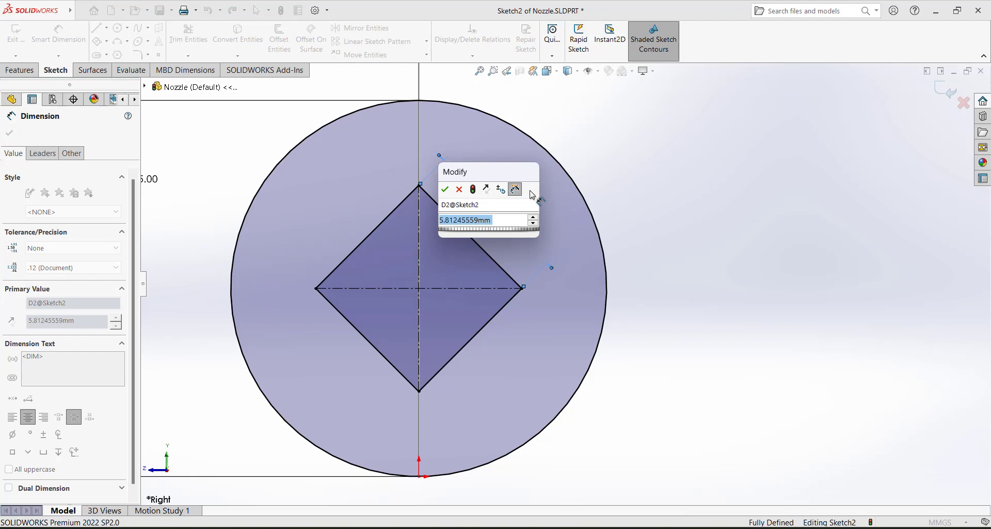
type("6")
key("Return")
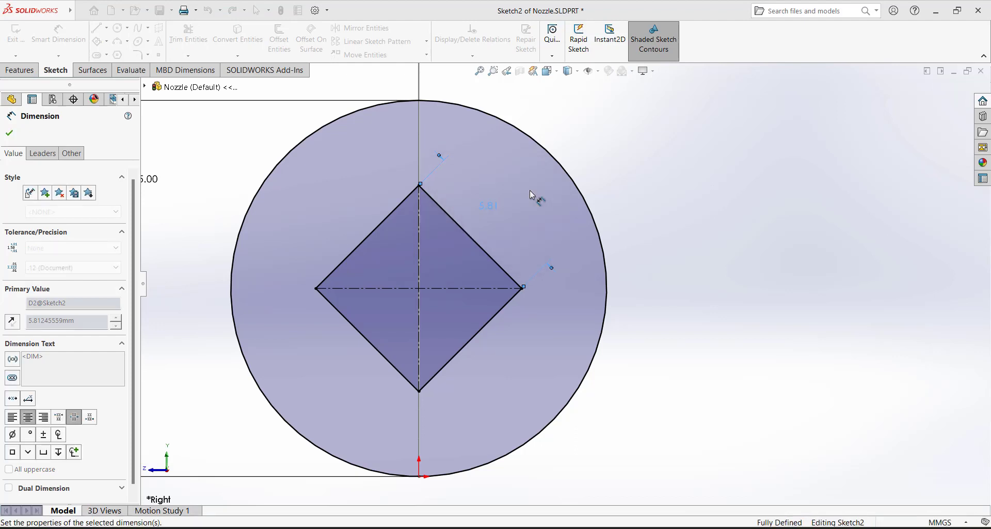
scroll(619, 289, "up", 2)
scroll(578, 268, "up", 2)
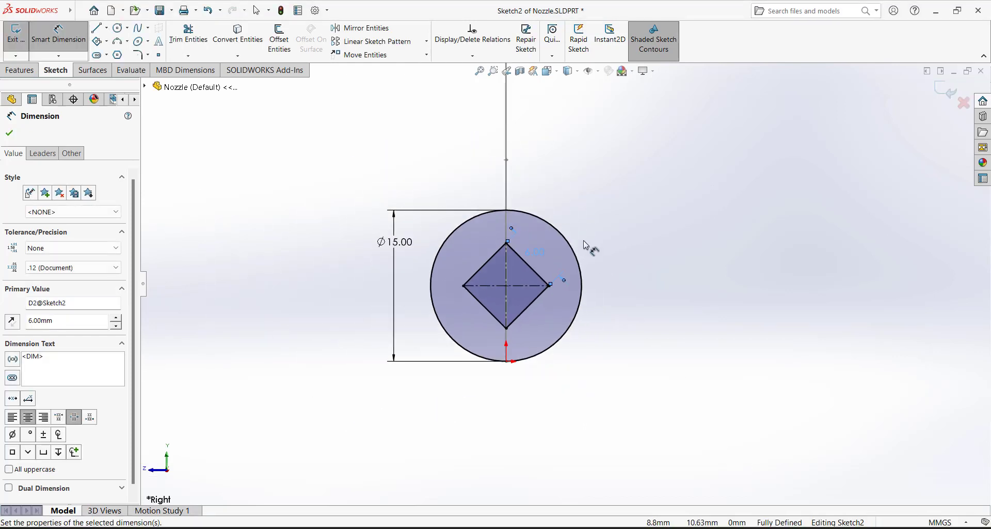
Exit the profile sketch to rebuild the sweep with the square cutout, and hide the sweep's path sketch
left_click(15, 34)
middle_click_drag(307, 217, 294, 232)
scroll(336, 235, "up", 2)
middle_click_drag(371, 236, 376, 325)
key("ctrl+7")
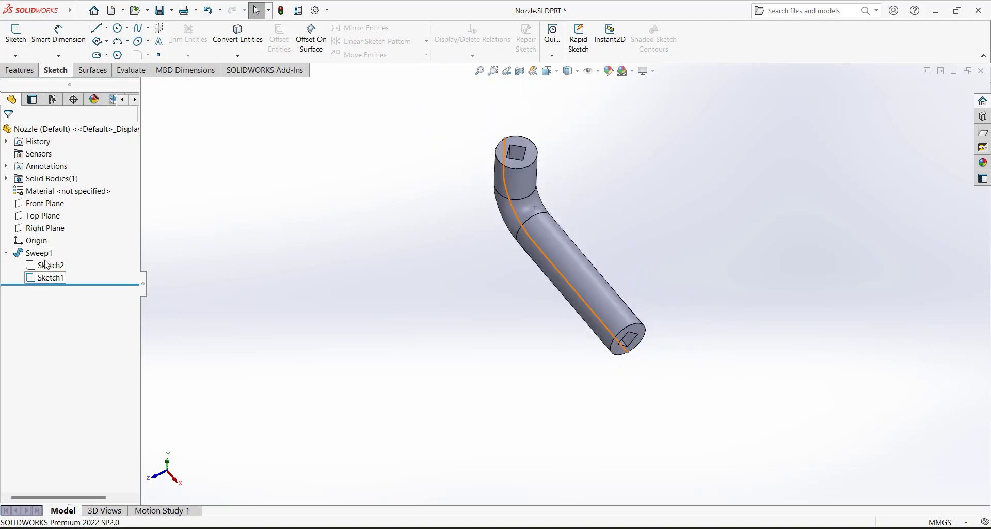
left_click(53, 278)
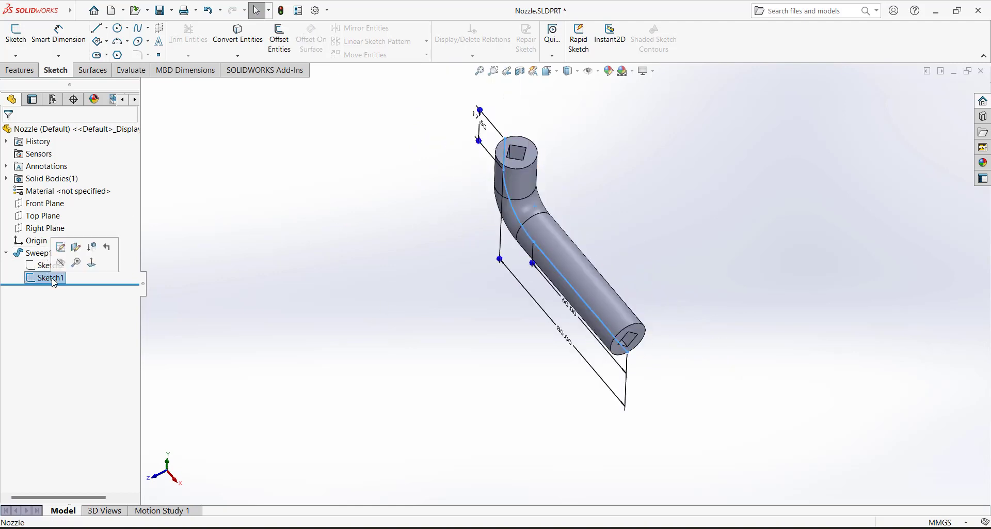
left_click(61, 263)
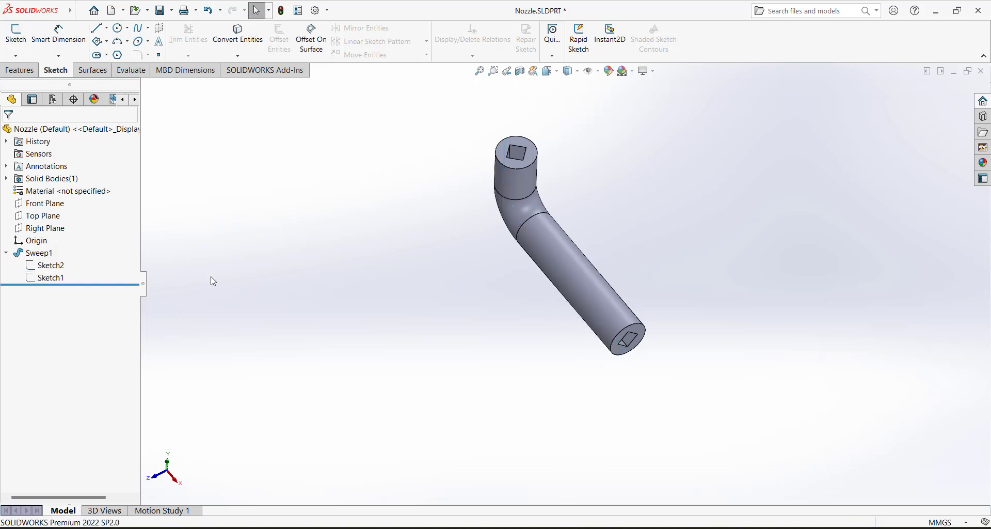
middle_click_drag(389, 290, 429, 215)
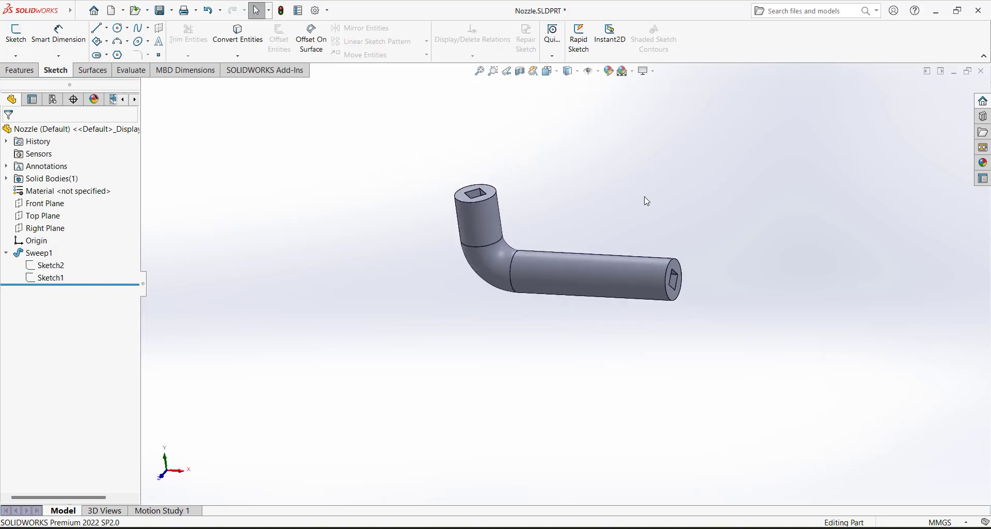
left_click(550, 70)
left_click(609, 103)
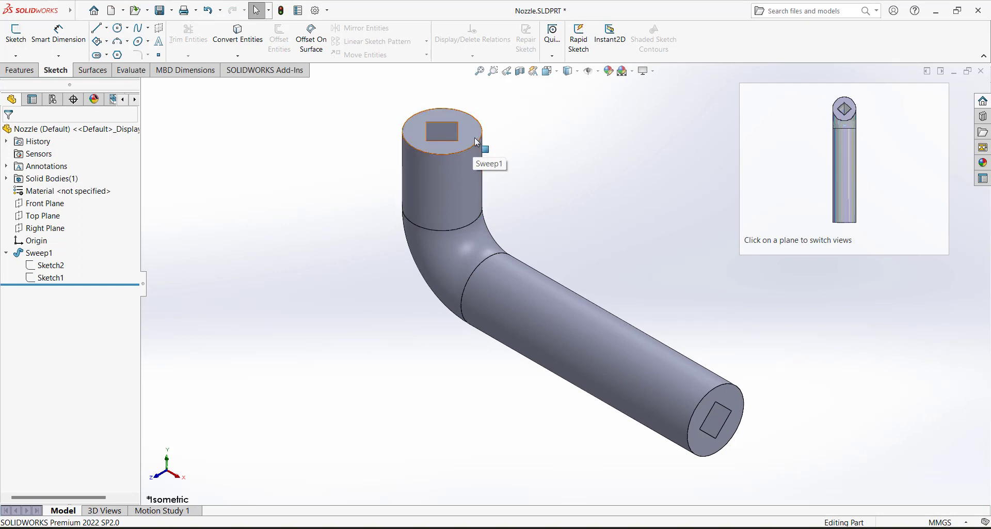
Set up a reference plane from the Right Plane with an offset distance of 80 mm
left_click(22, 70)
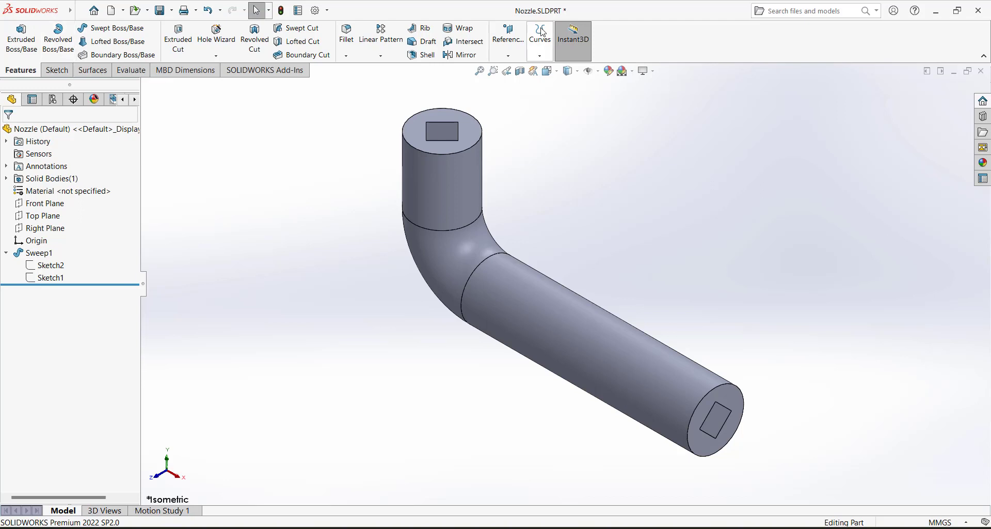
left_click(507, 52)
left_click(521, 69)
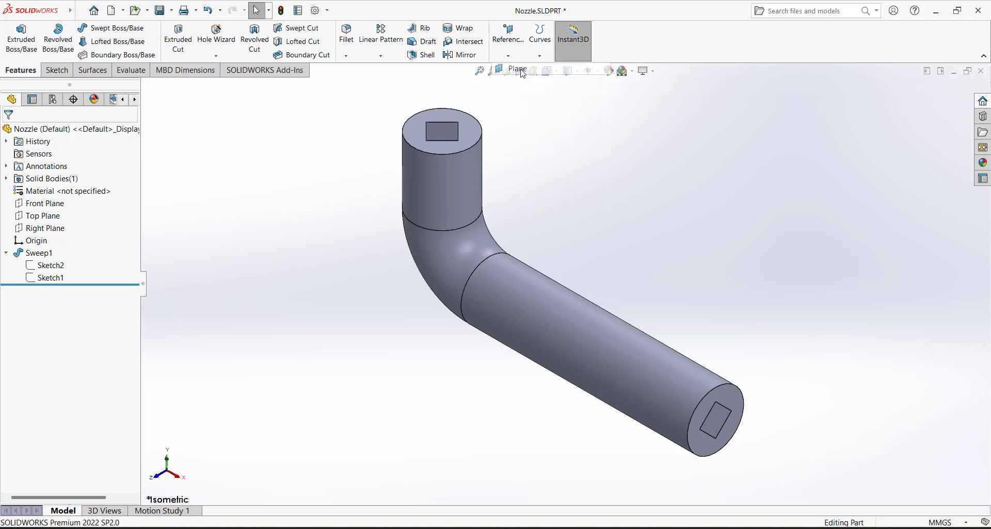
left_click(145, 86)
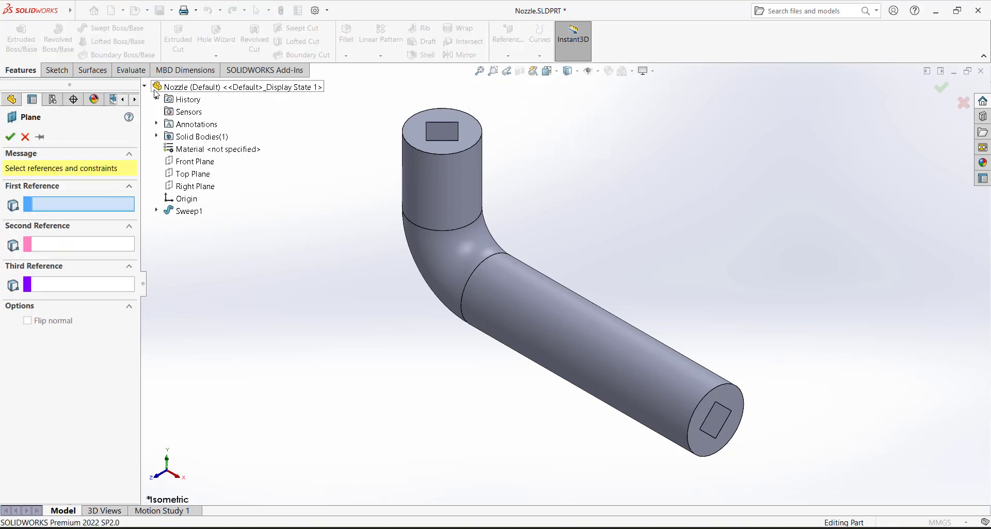
left_click(196, 187)
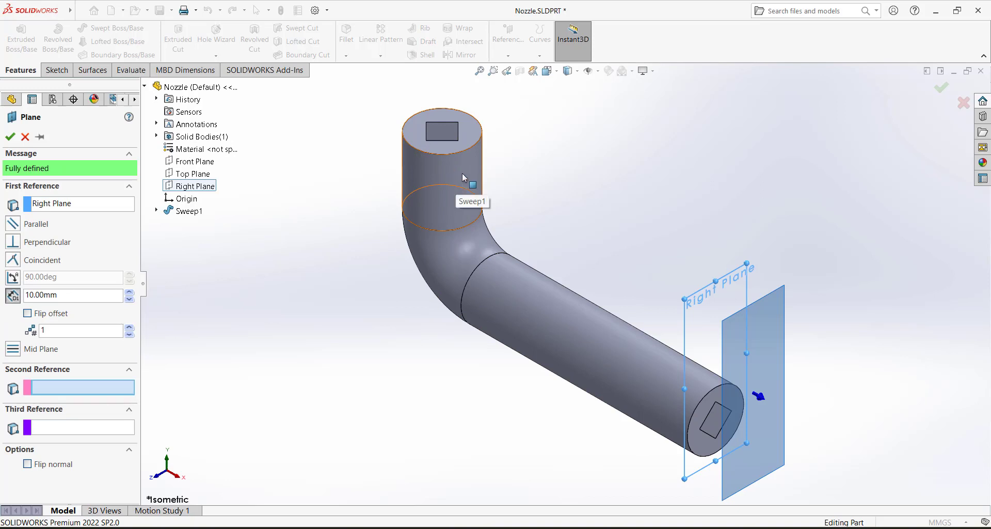
double_click(81, 294)
type("80")
key("Return")
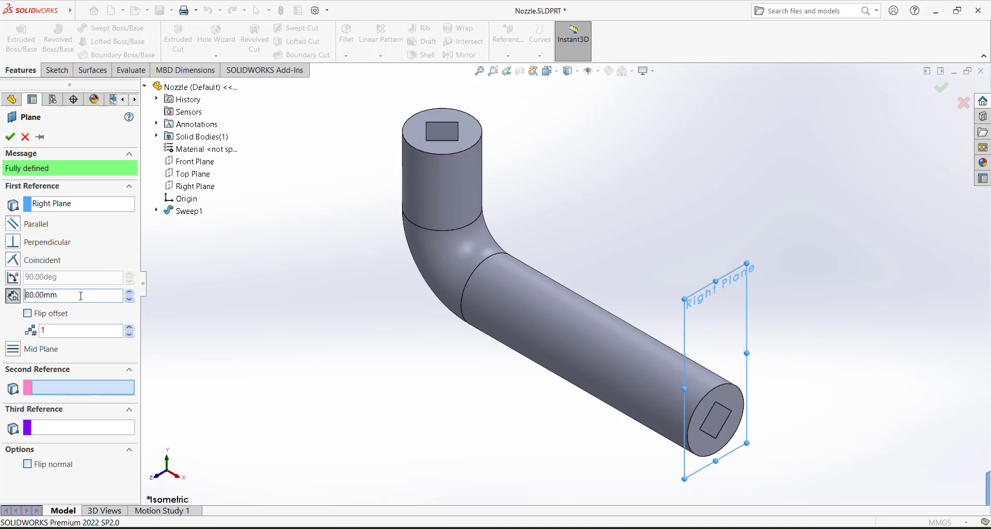
Flip the plane's offset to the side of the nozzle's upright tube and create the plane
scroll(442, 370, "up", 5)
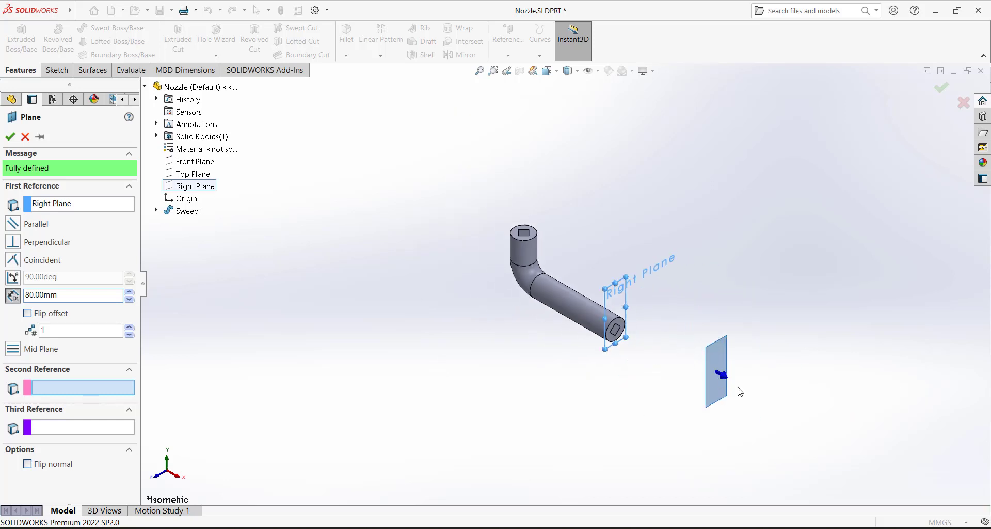
left_click(28, 313)
scroll(465, 239, "down", 3)
middle_click_drag(465, 239, 684, 242)
scroll(611, 276, "down", 3)
middle_click_drag(611, 277, 591, 265)
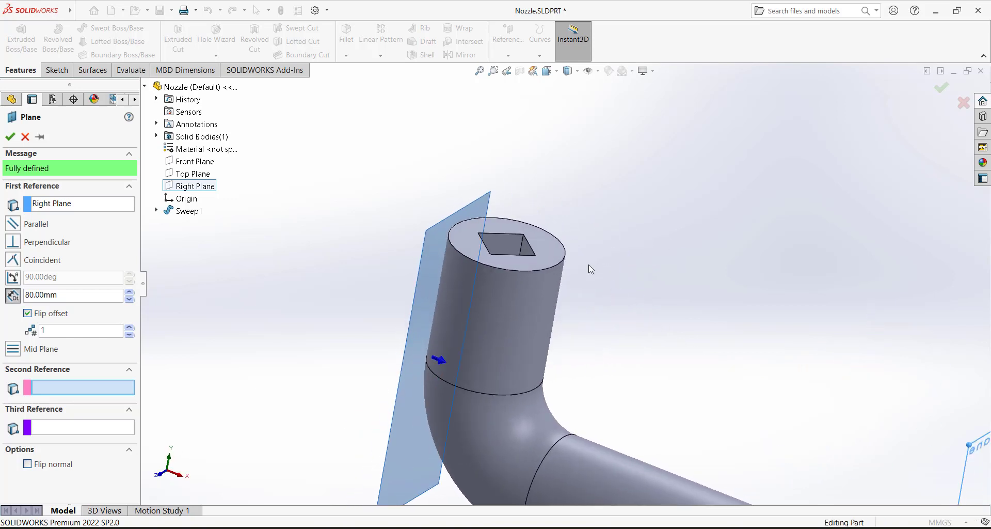
left_click(10, 137)
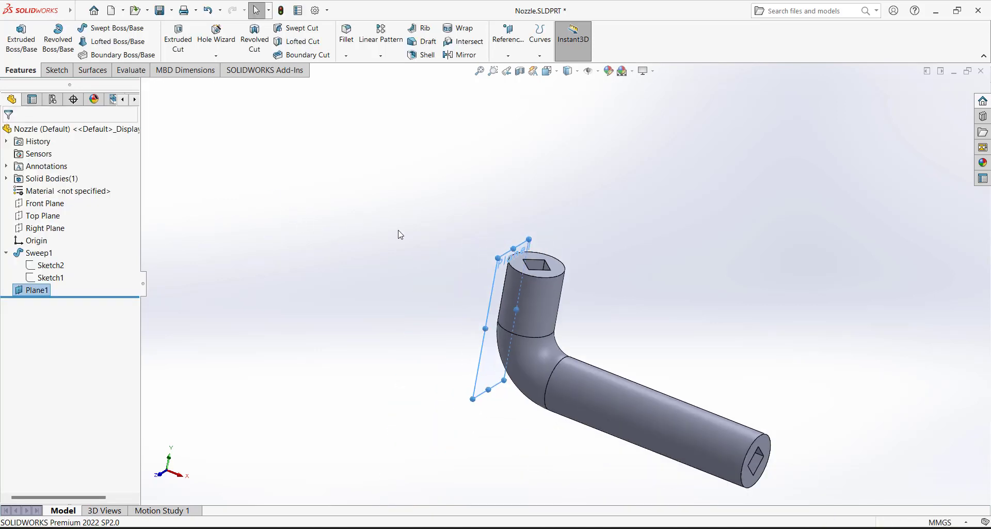
Sketch a closed right triangle on the offset plane, about 1.7 mm wide and 2 mm high, outside the upright tube's upper corner
middle_click_drag(401, 234, 414, 293)
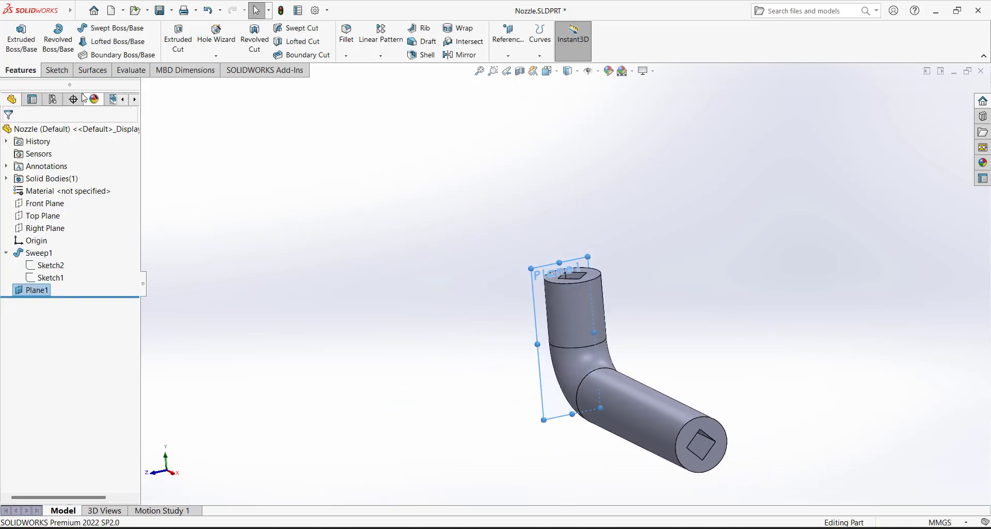
left_click(56, 70)
left_click(23, 46)
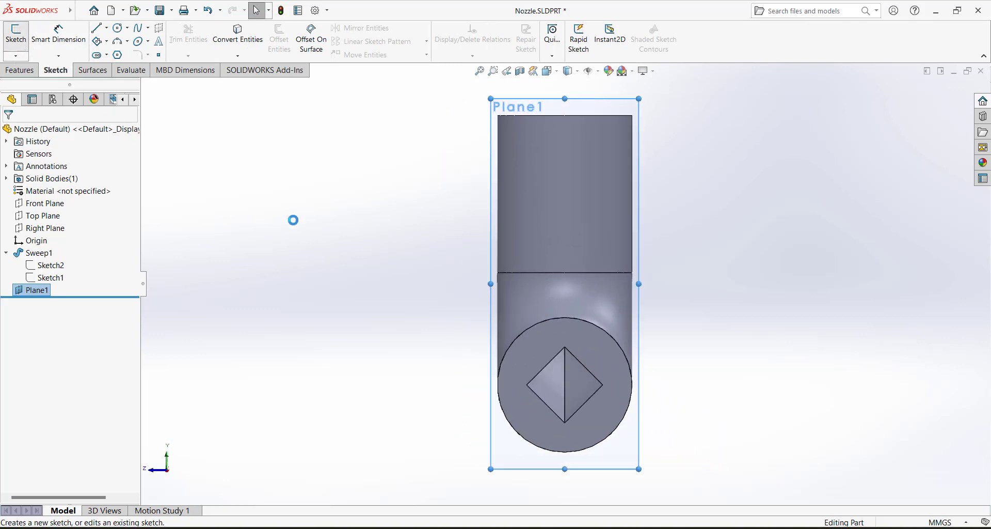
scroll(507, 145, "down", 3)
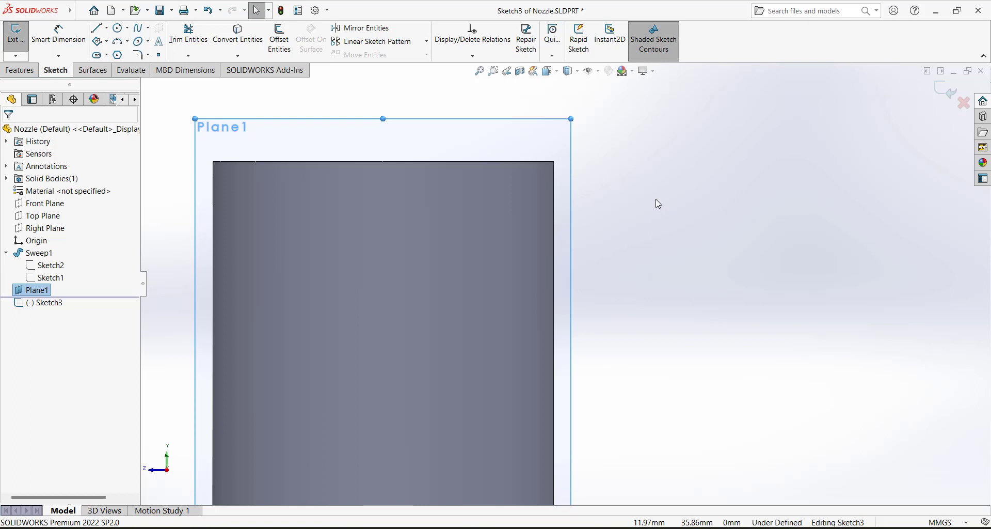
key("l")
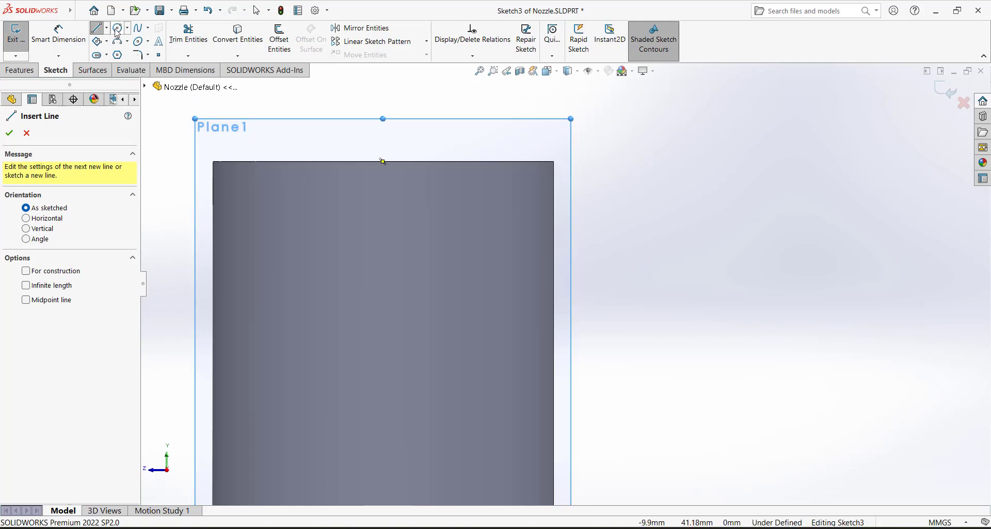
left_click(554, 162)
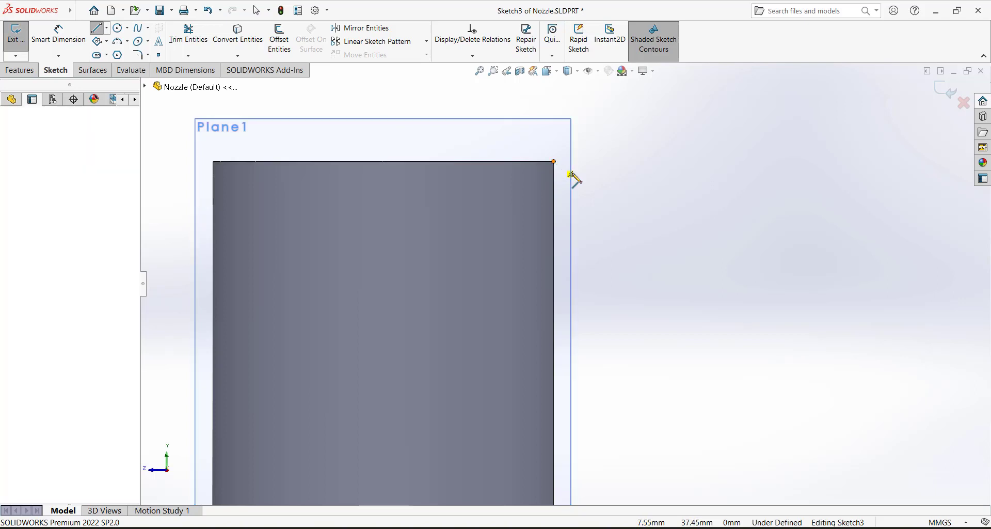
left_click(593, 205)
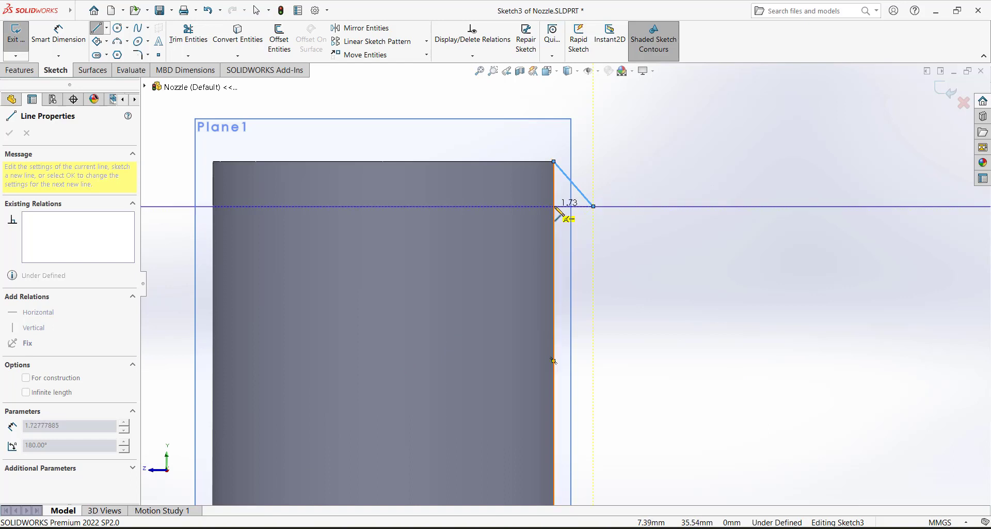
left_click(554, 206)
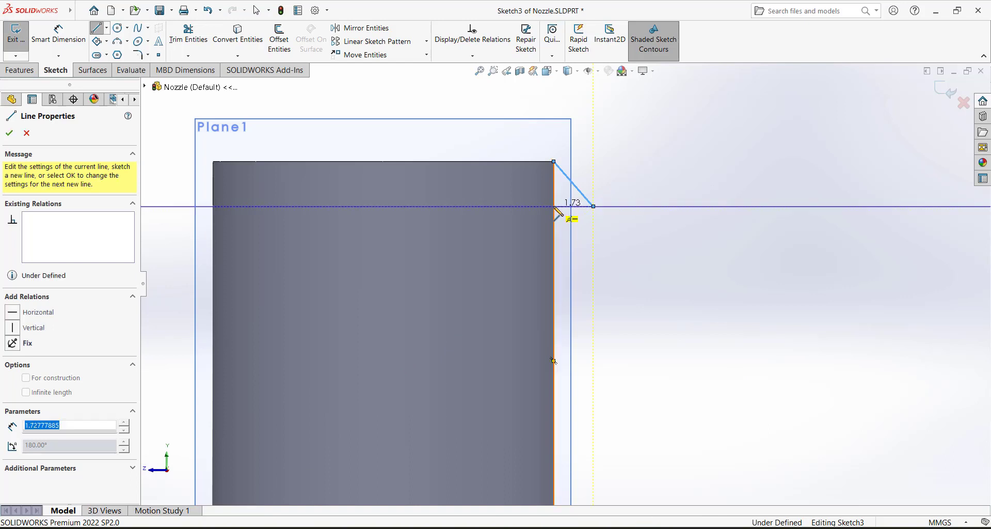
left_click(553, 161)
key("Escape")
key("z")
Dimension the triangle's horizontal base at 4 mm below the tube's top edge
key("d")
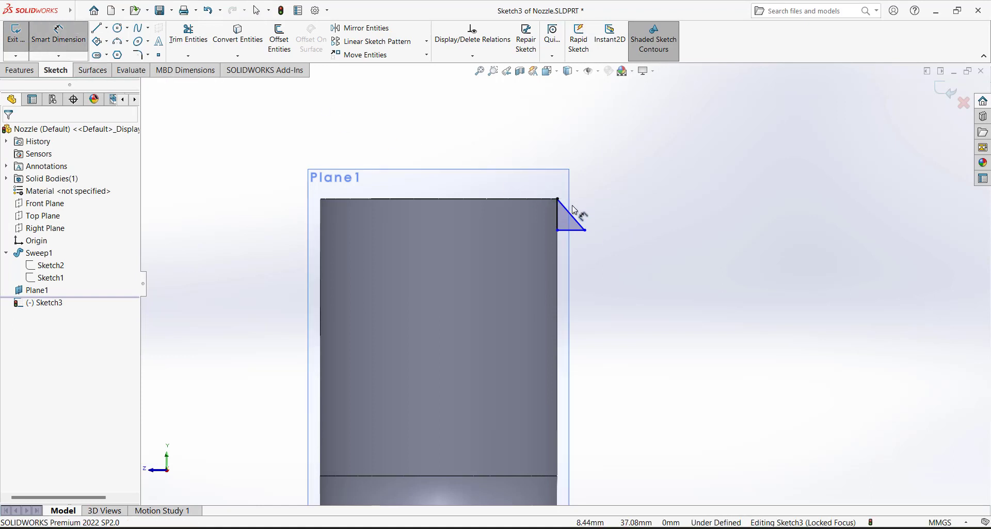
left_click(553, 205)
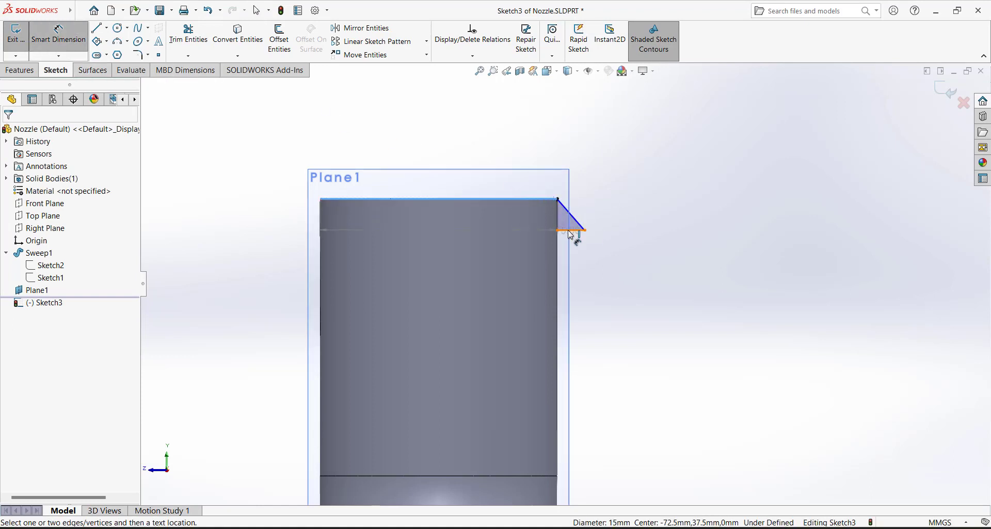
left_click(570, 231)
left_click(658, 220)
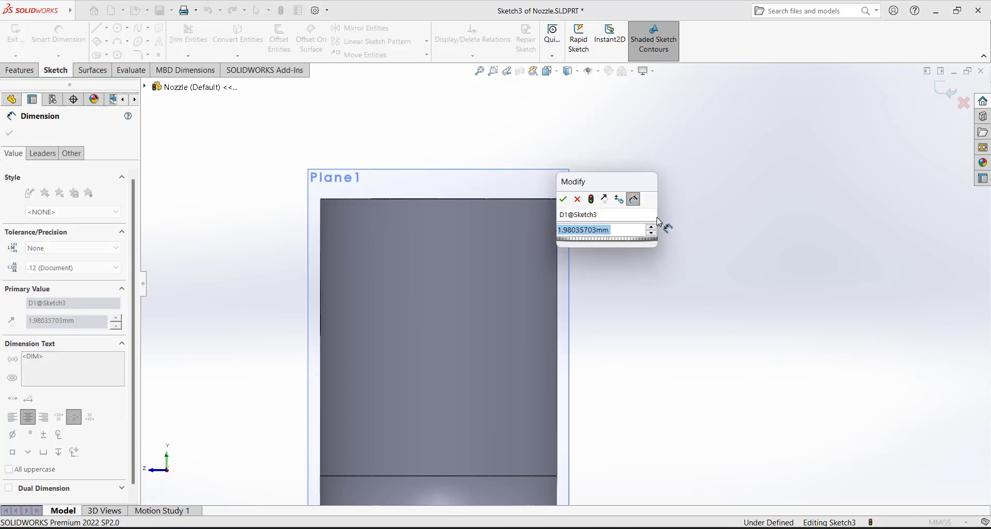
type("4")
key("Return")
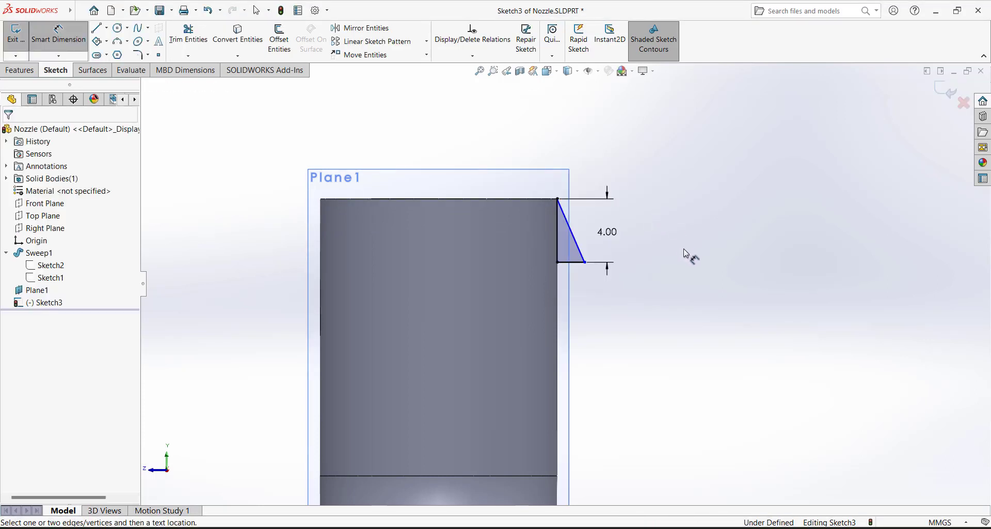
Dimension the angle between the triangle's sloping side and its vertical side at 150 degrees
left_click(570, 226)
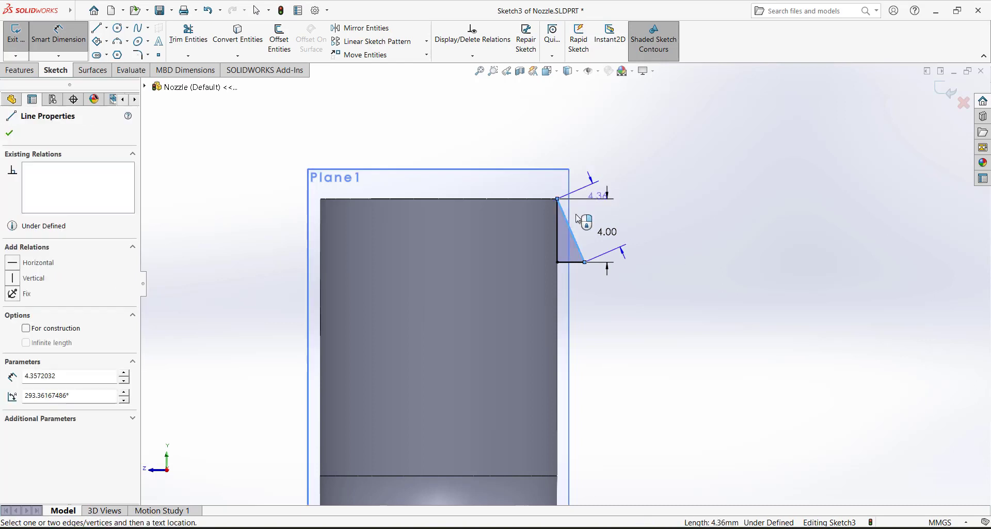
left_click(558, 222)
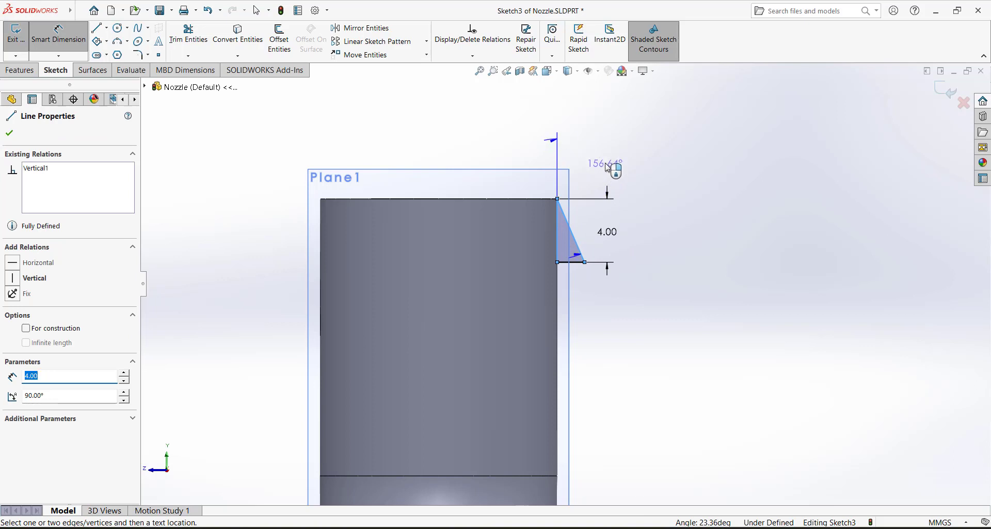
left_click(609, 166)
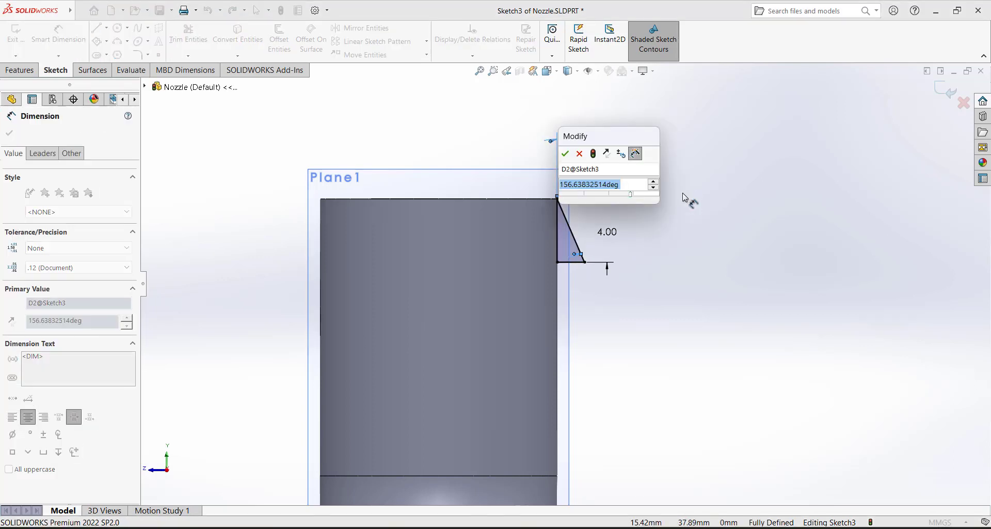
type("150")
key("Return")
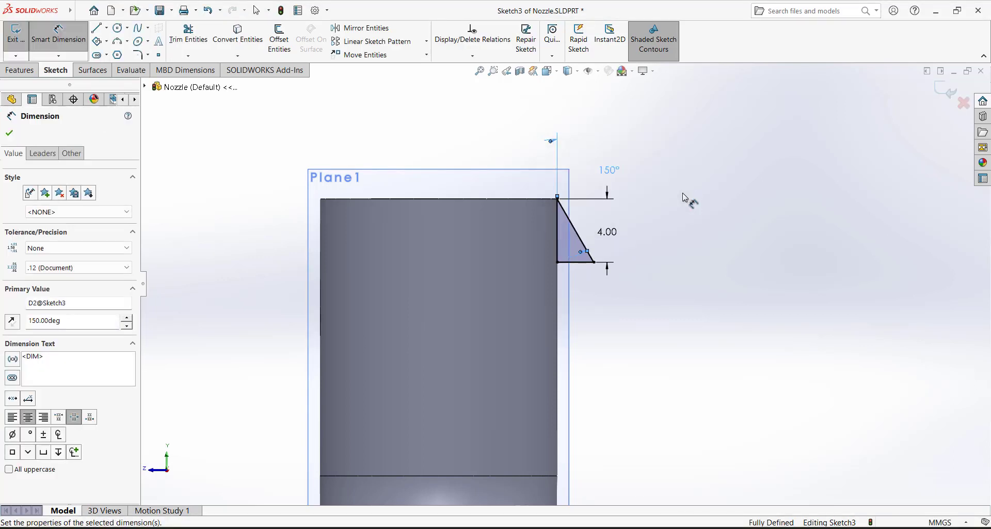
Draw a vertical centerline about 50 mm long from the origin up through the middle of the tube
scroll(679, 213, "up", 5)
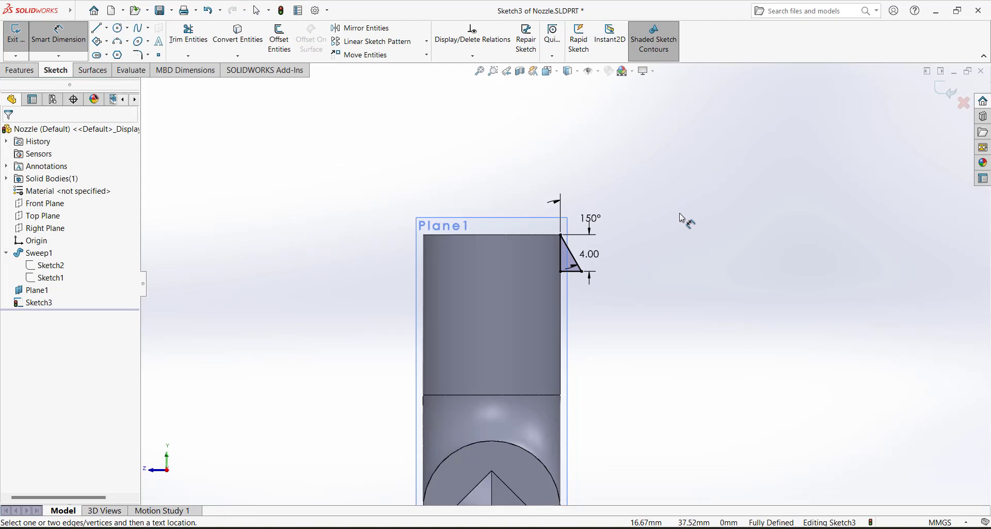
left_click(106, 27)
left_click(120, 55)
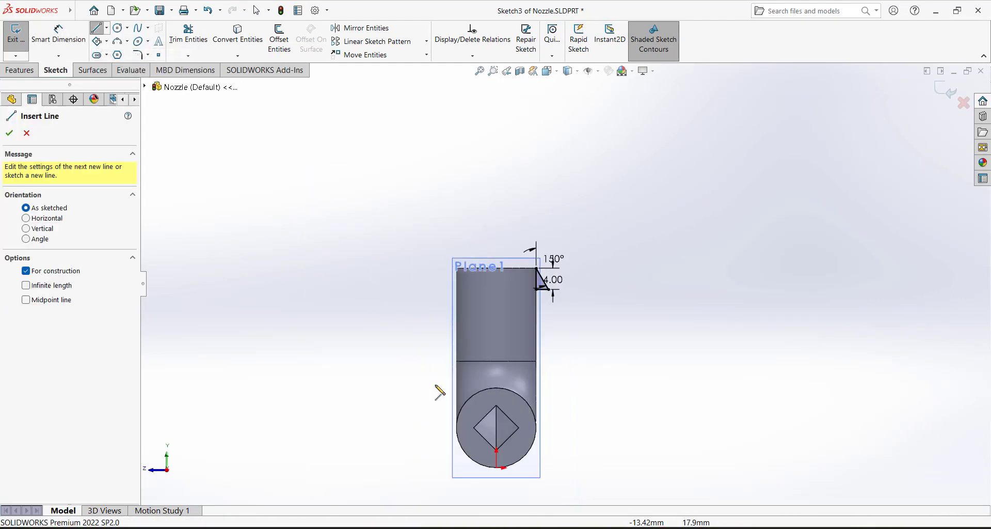
left_click(497, 467)
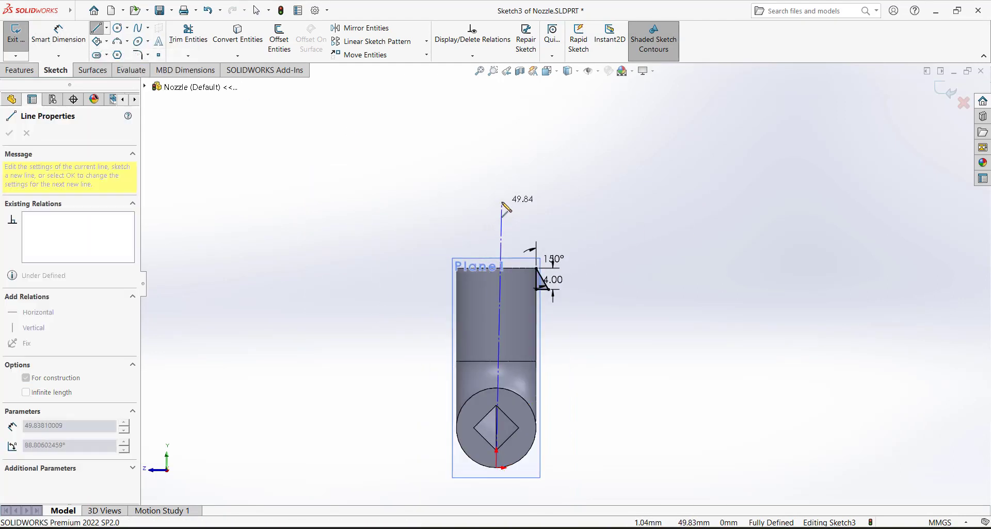
left_click(496, 199)
key("Escape")
key("Escape")
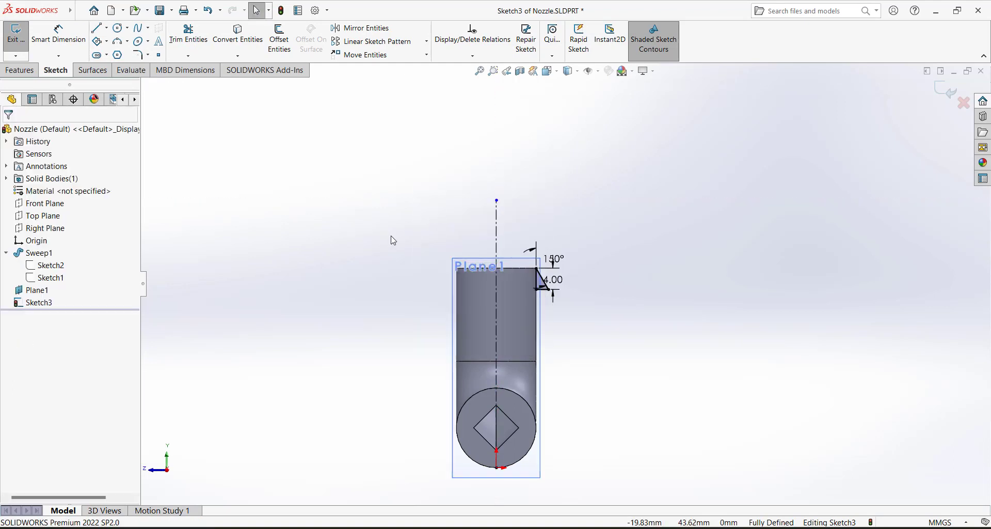
Exit the sketch and revolve the triangle 360 degrees about the centerline as a merged boss
left_click(16, 42)
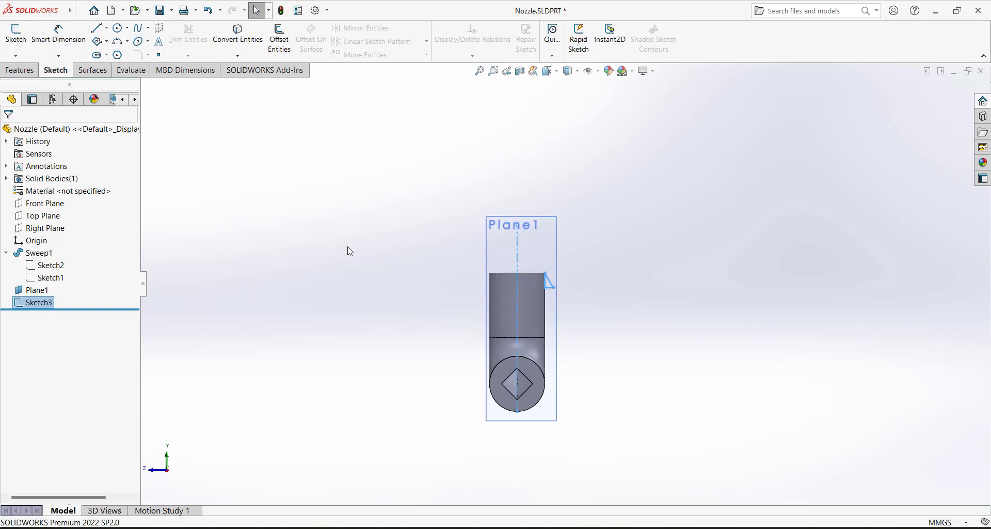
mouse_move(347, 250)
middle_mouse_down()
mouse_move(387, 245)
mouse_move(370, 265)
middle_mouse_up()
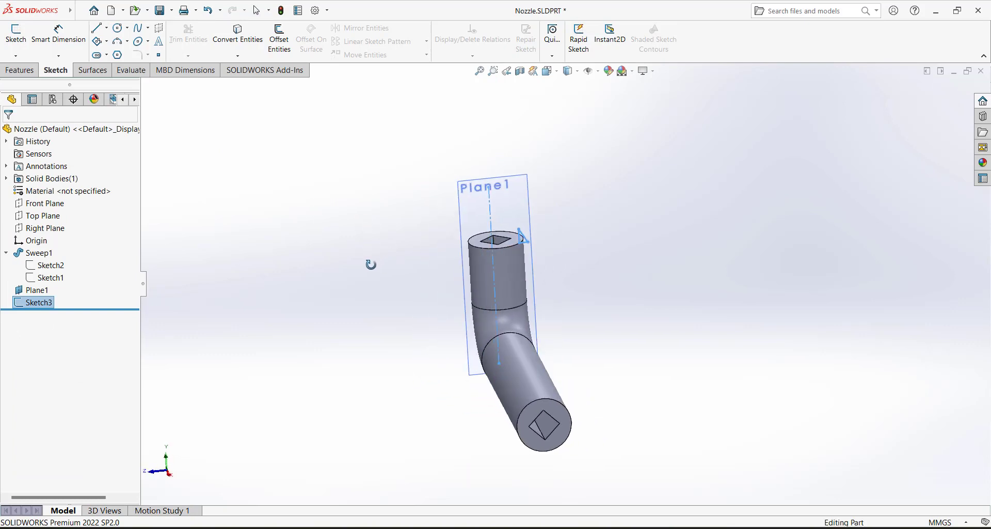
left_click(20, 70)
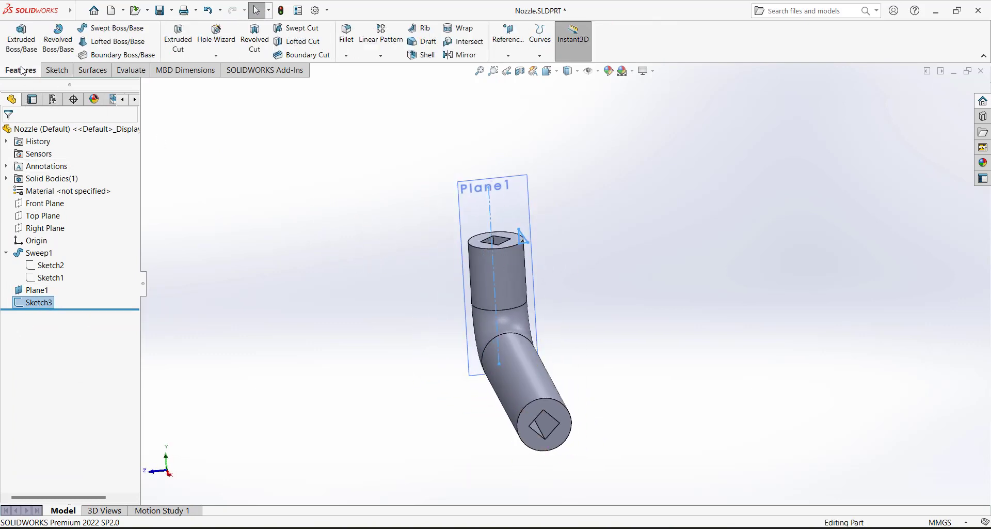
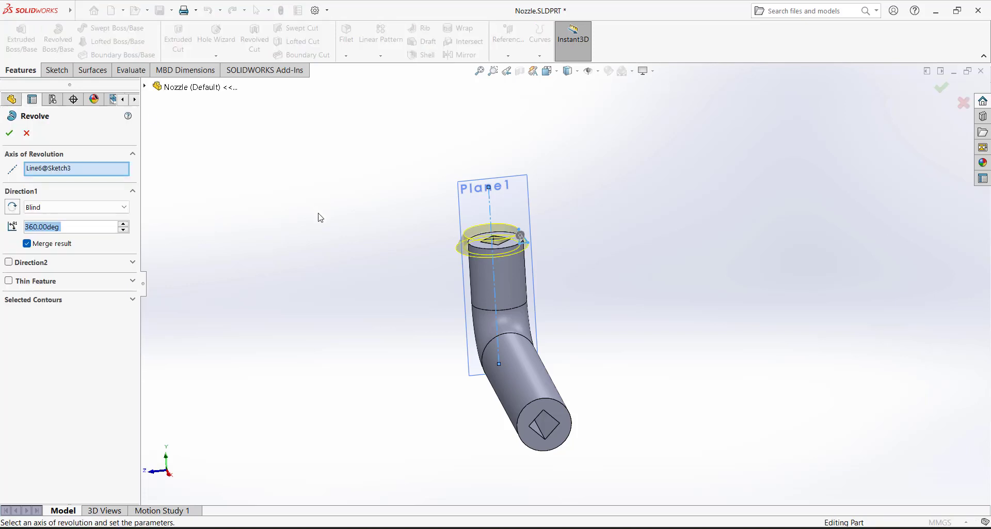
left_click(10, 135)
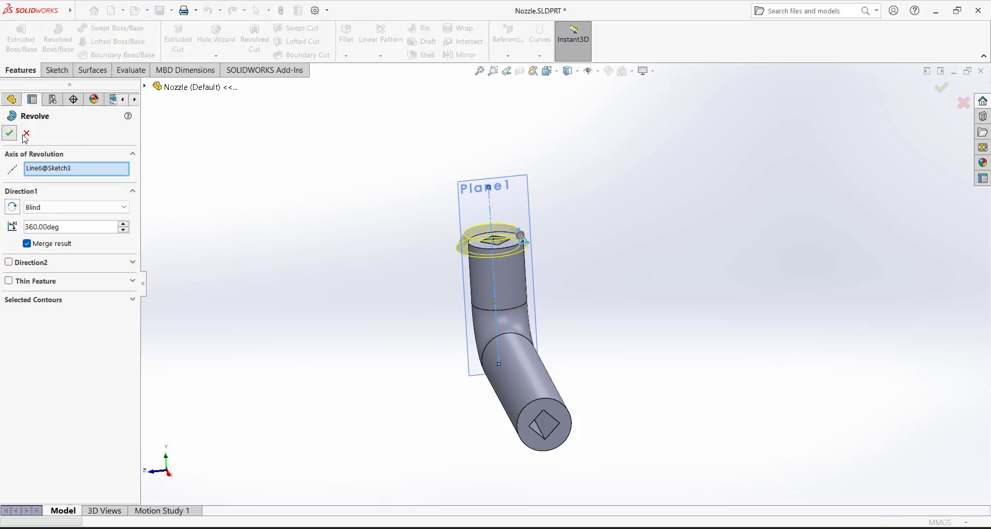
Examine from several angles how the revolved ring sits relative to the open end of the upright tube
scroll(527, 258, "down", 5)
middle_click_drag(528, 262, 425, 309)
scroll(425, 308, "up", 3)
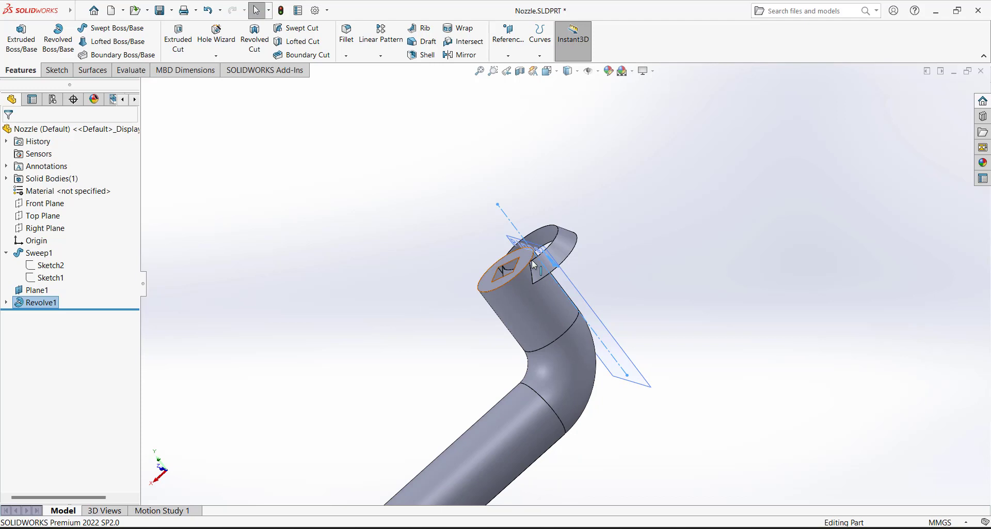
scroll(533, 264, "down", 3)
scroll(451, 206, "up", 2)
middle_click_drag(451, 261, 616, 280)
scroll(564, 315, "up", 3)
scroll(528, 304, "down", 2)
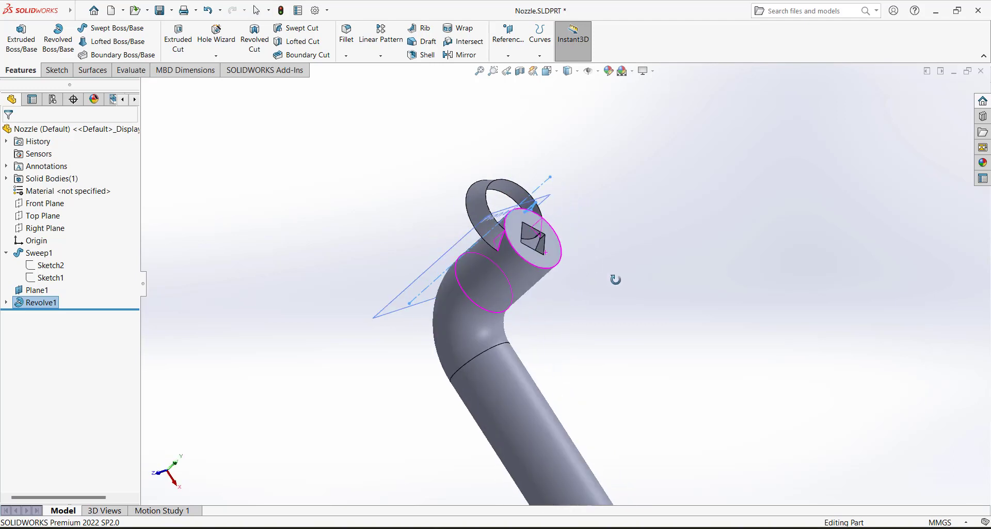
scroll(594, 261, "down", 3)
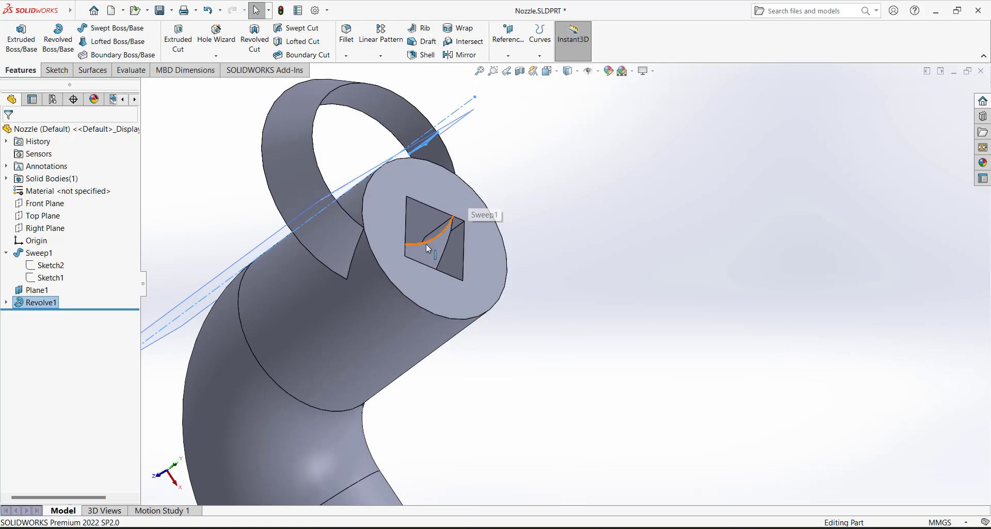
scroll(566, 284, "up", 5)
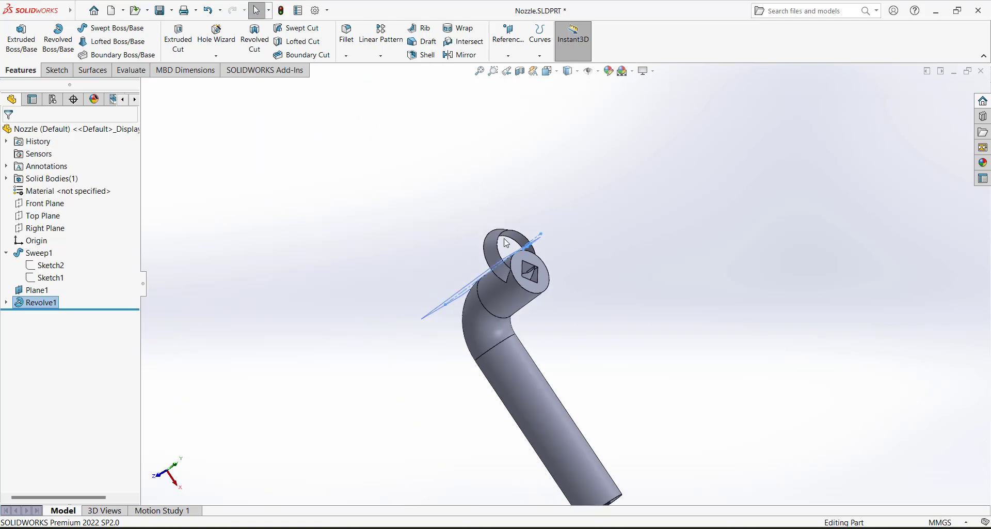
scroll(644, 382, "down", 1)
scroll(644, 383, "up", 3)
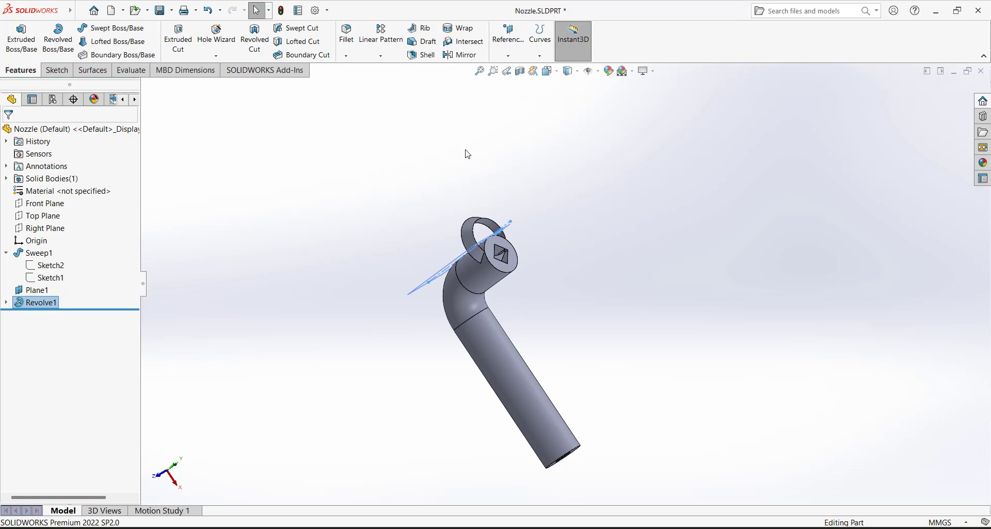
scroll(556, 288, "down", 2)
scroll(582, 290, "up", 2)
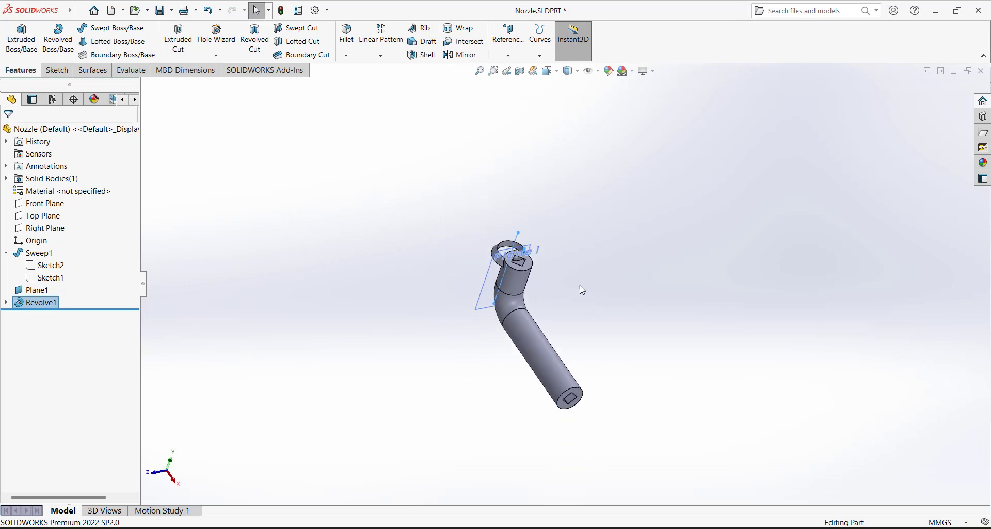
scroll(611, 337, "down", 2)
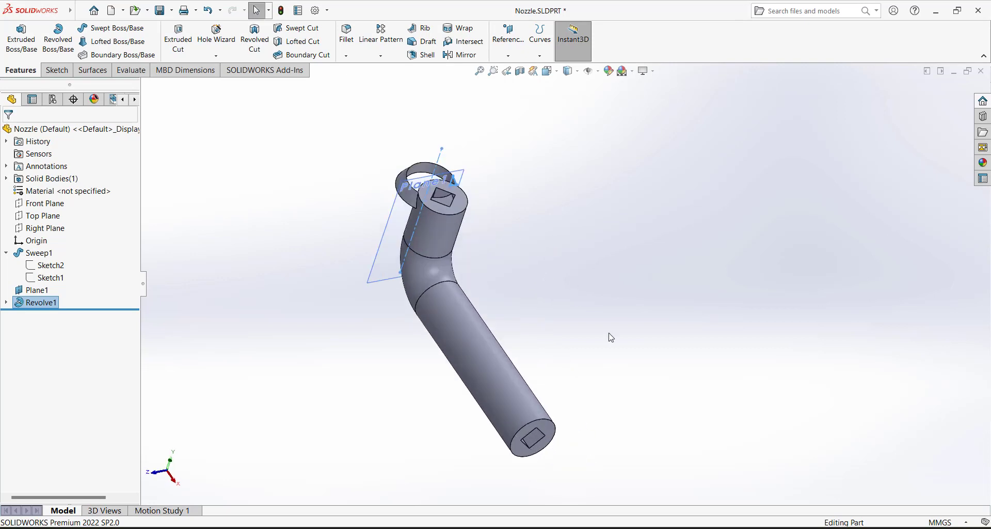
Measure the distance between the centers of the circular edges at the nozzle's two ends
left_click(138, 73)
left_click(111, 34)
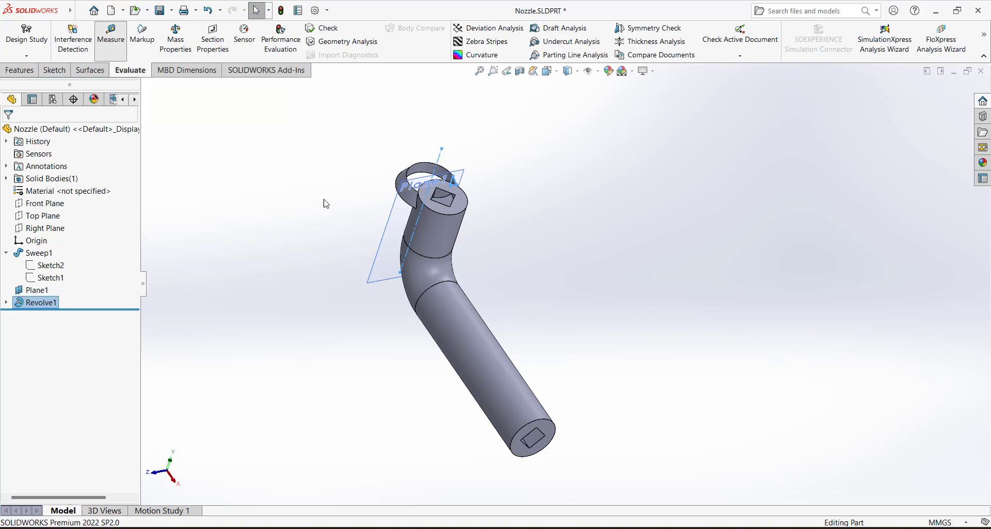
left_click(554, 424)
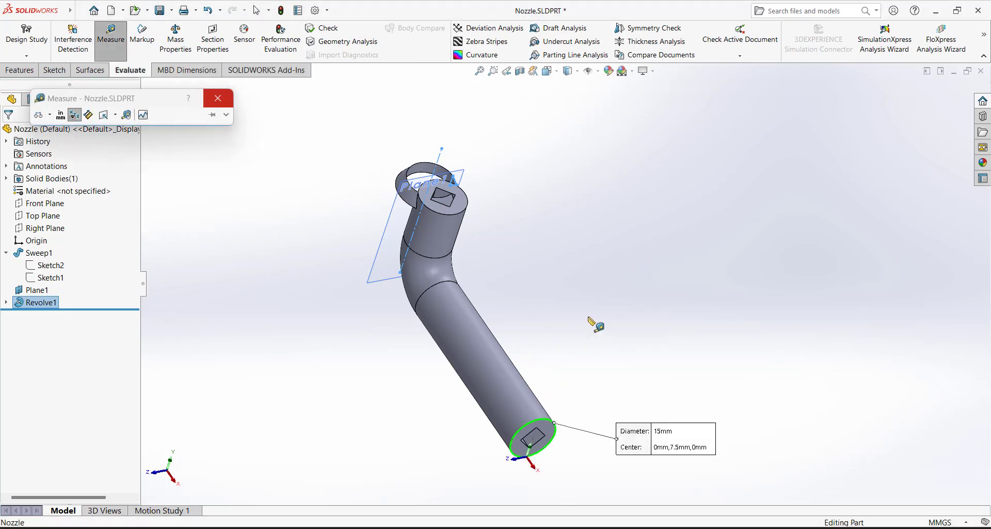
left_click(467, 205)
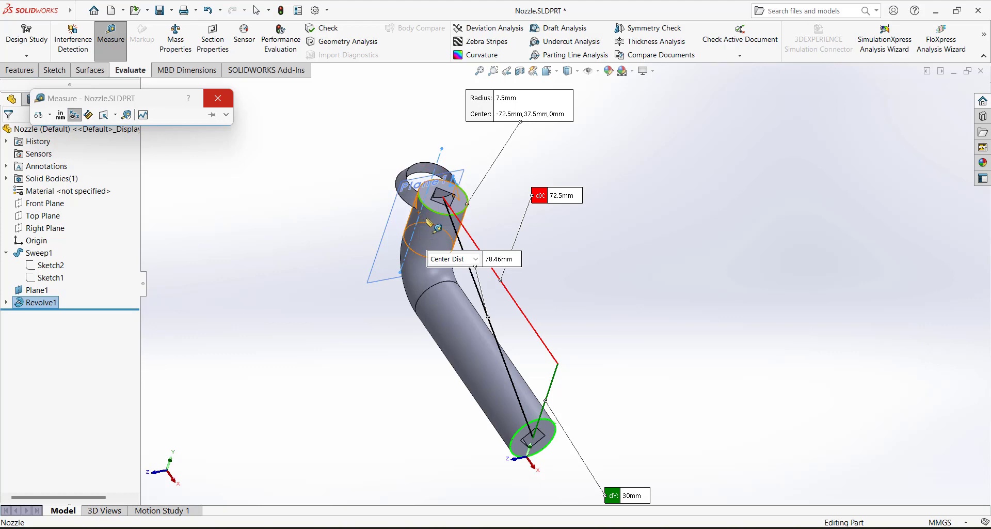
middle_click_drag(439, 228, 602, 240)
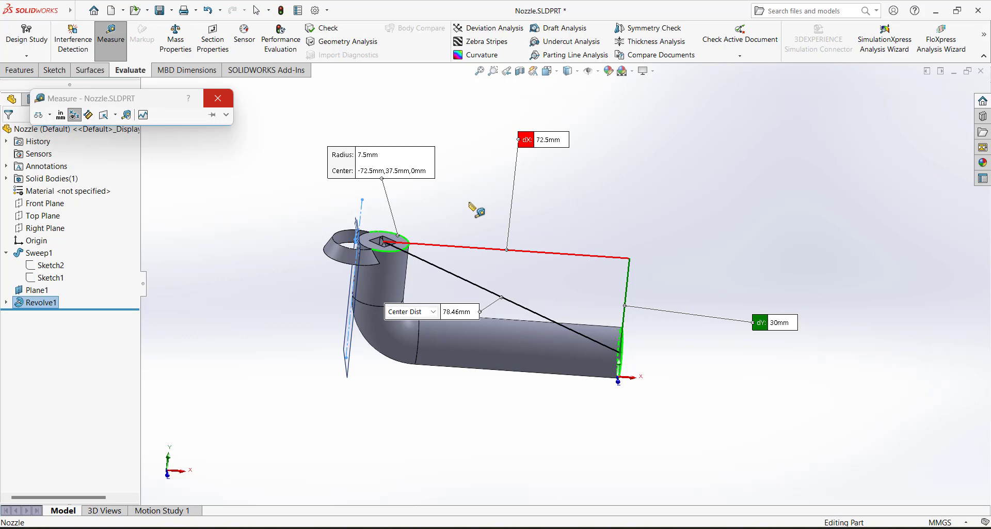
Close the distance measurement and turn the nozzle to view its two ends
left_click(217, 98)
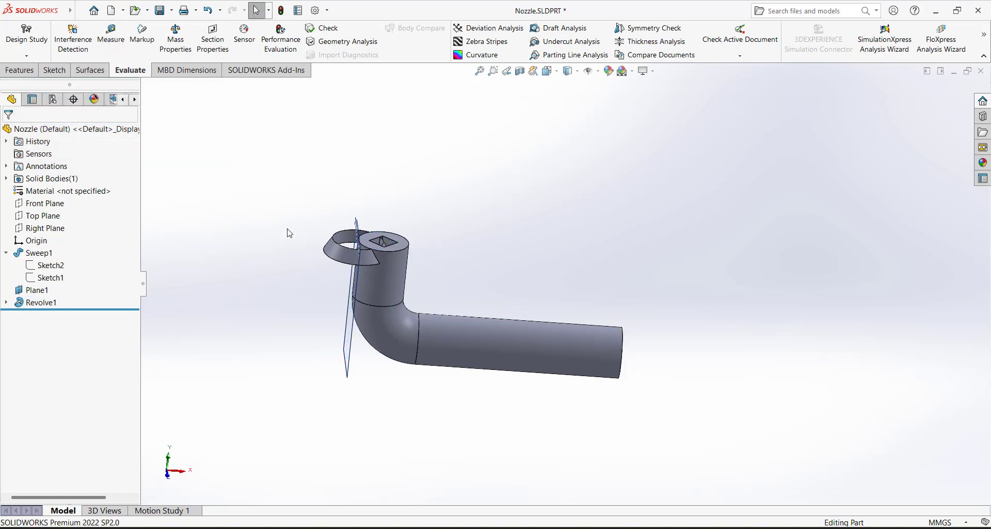
middle_click_drag(290, 234, 250, 274)
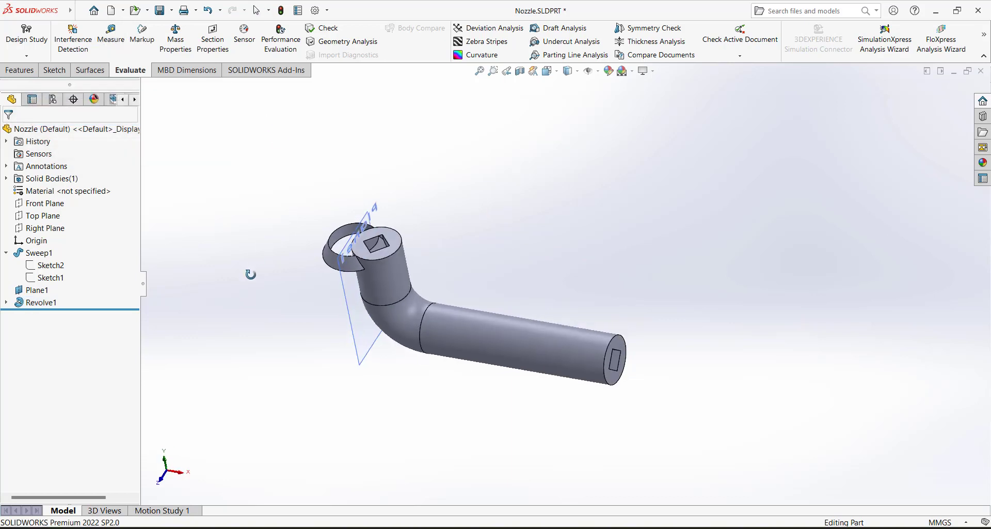
left_click(47, 291)
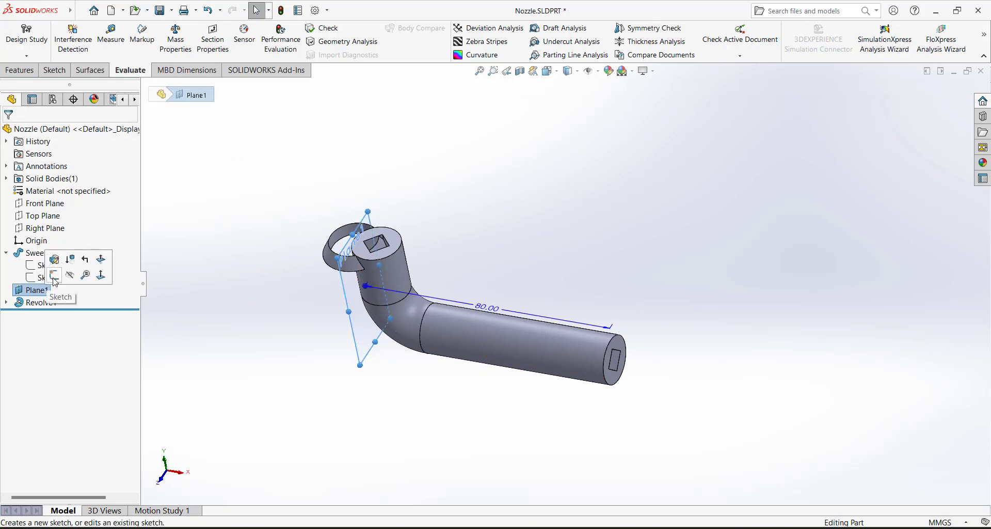
left_click(54, 276)
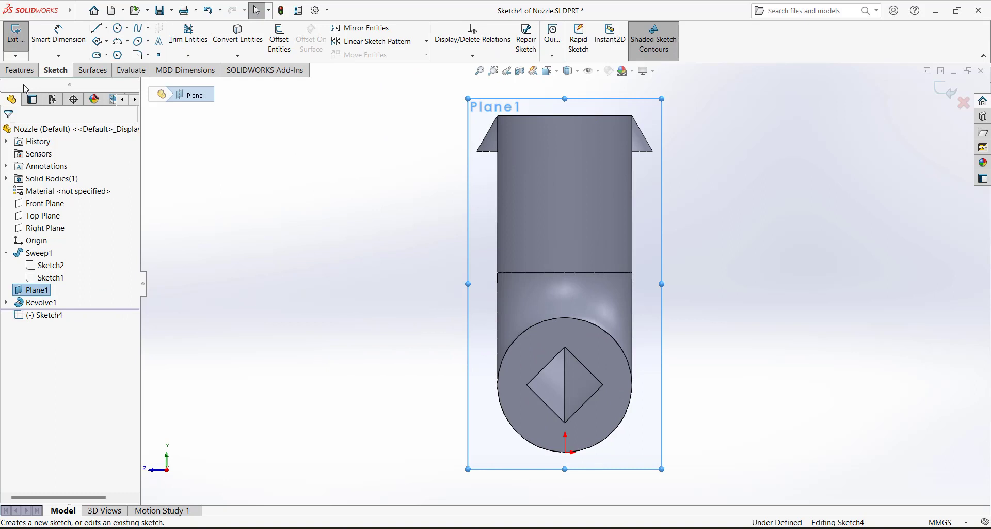
left_click(16, 34)
Set the offset of Plane1 from the Right Plane to 72.5 mm
left_click(32, 290)
left_click(50, 259)
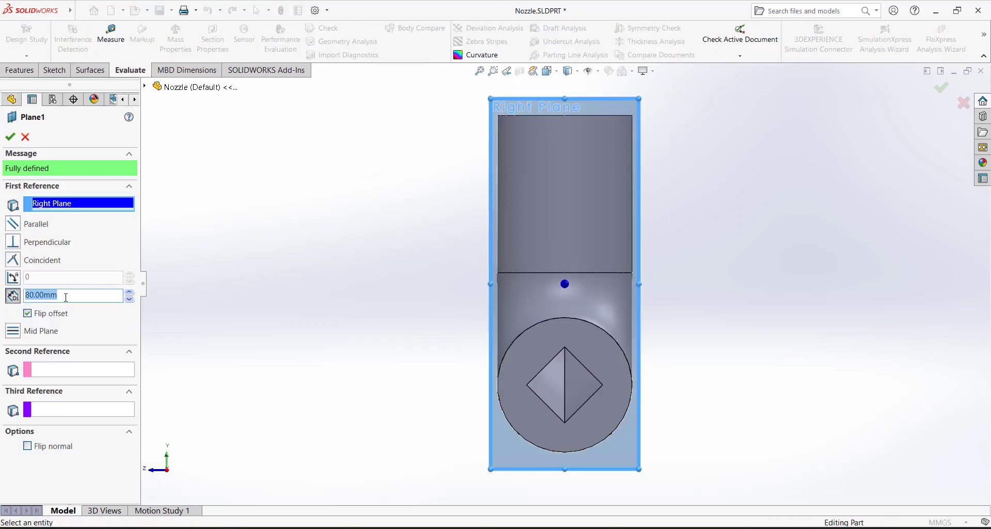
type("72.5")
key("Return")
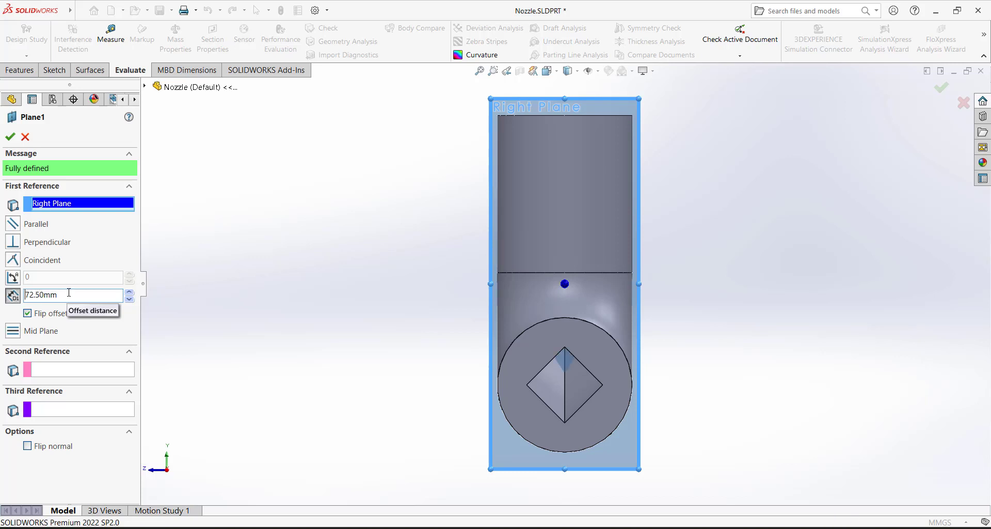
left_click(8, 137)
Examine from several angles how the revolved ring fits around the tube's upright end, finishing in the isometric view
middle_click_drag(283, 228, 309, 310)
scroll(316, 350, "up", 5)
scroll(565, 164, "down", 5)
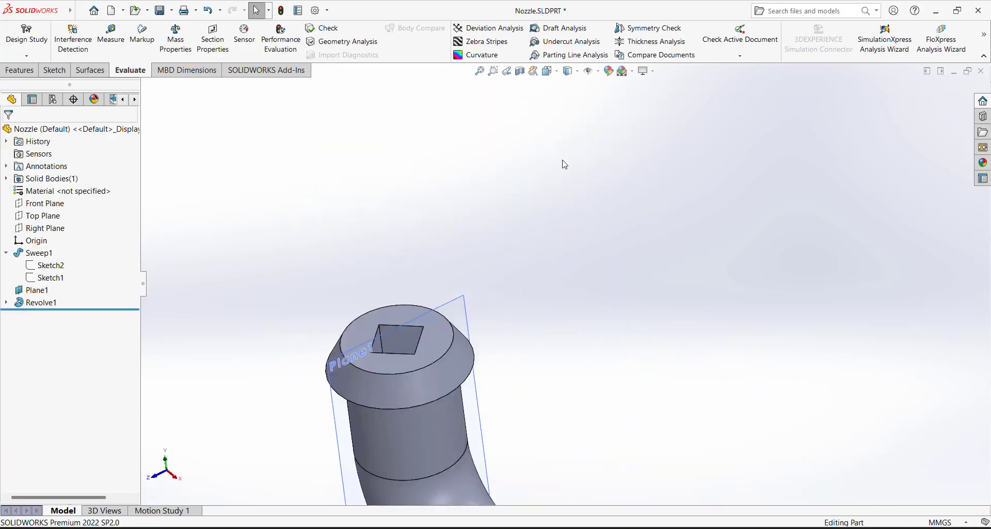
middle_click_drag(434, 341, 423, 436)
scroll(474, 345, "up", 3)
scroll(530, 328, "down", 3)
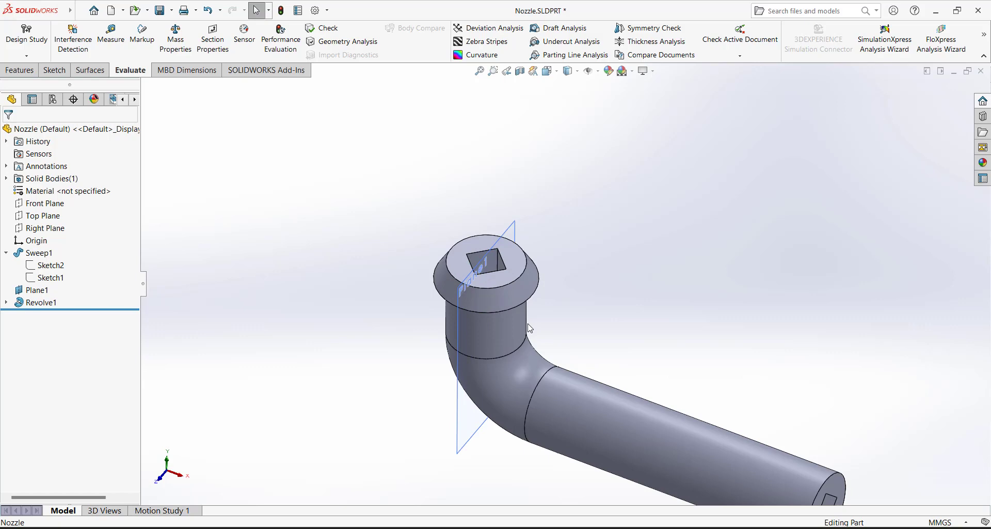
left_click(570, 71)
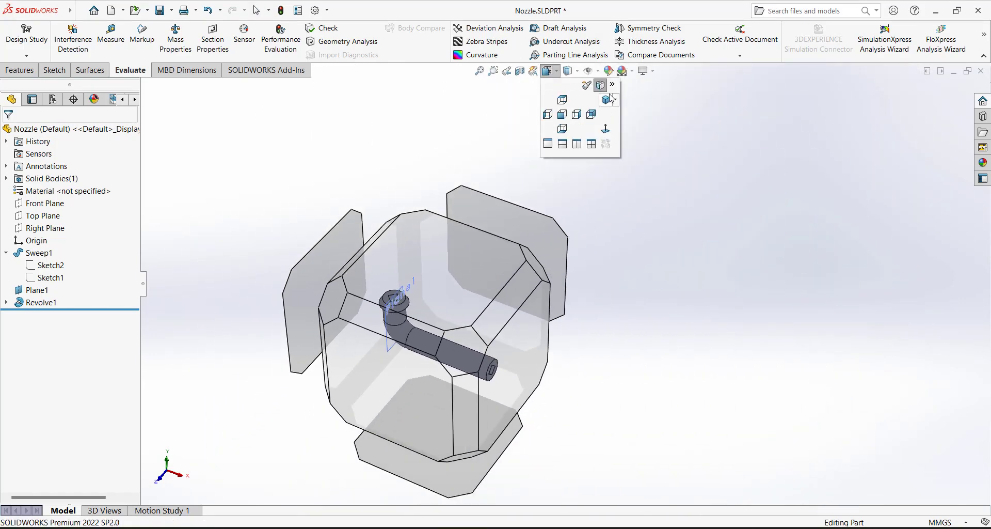
left_click(605, 93)
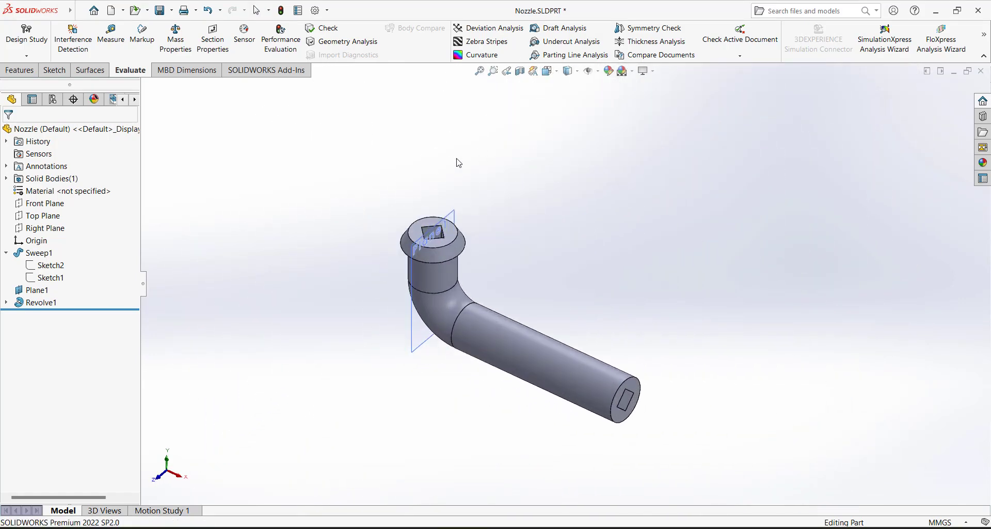
Hide Plane1, then save and close the nozzle part
left_click(37, 293)
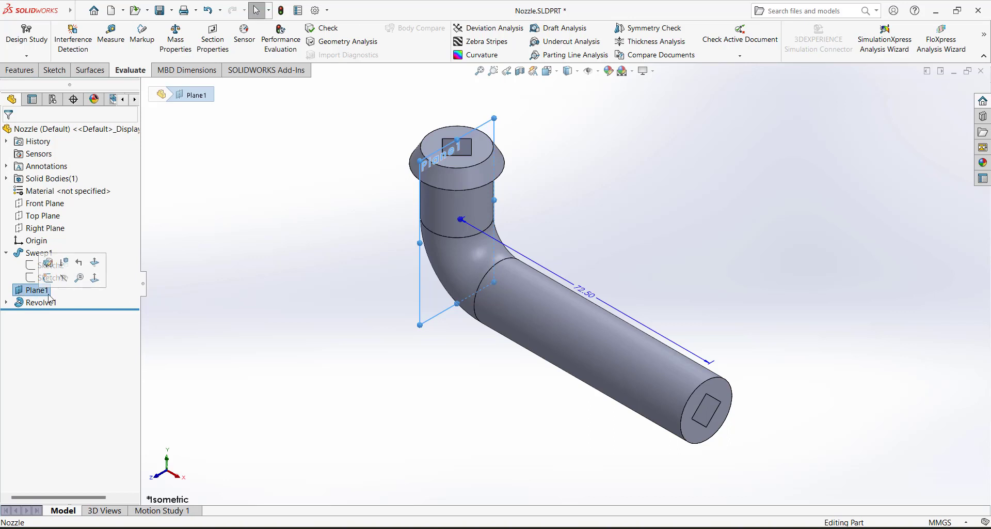
left_click(329, 252)
left_click(159, 12)
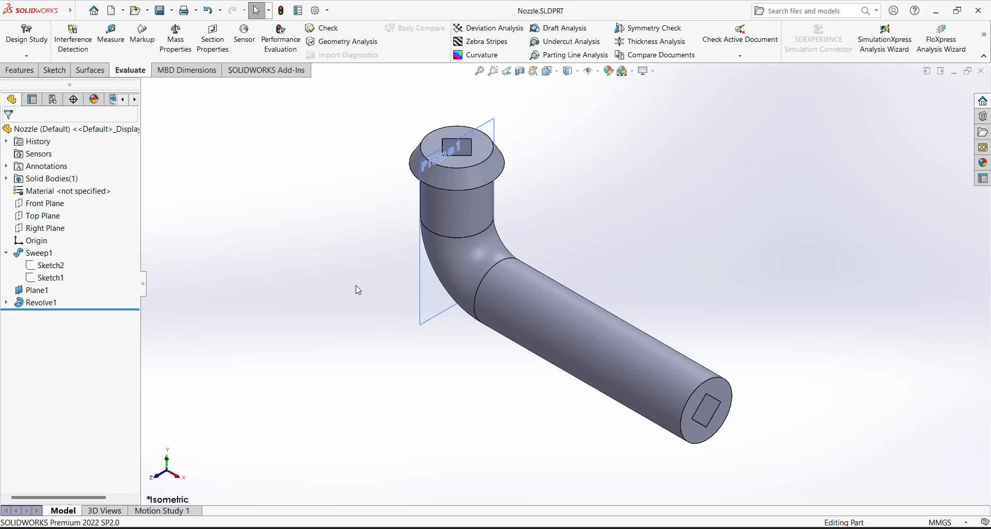
left_click(429, 285)
left_click(493, 254)
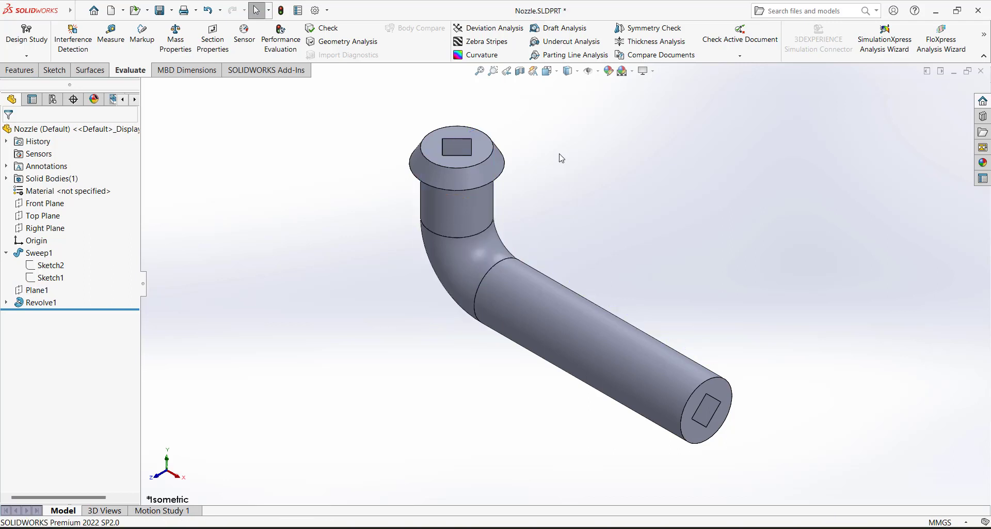
left_click(157, 9)
left_click(981, 71)
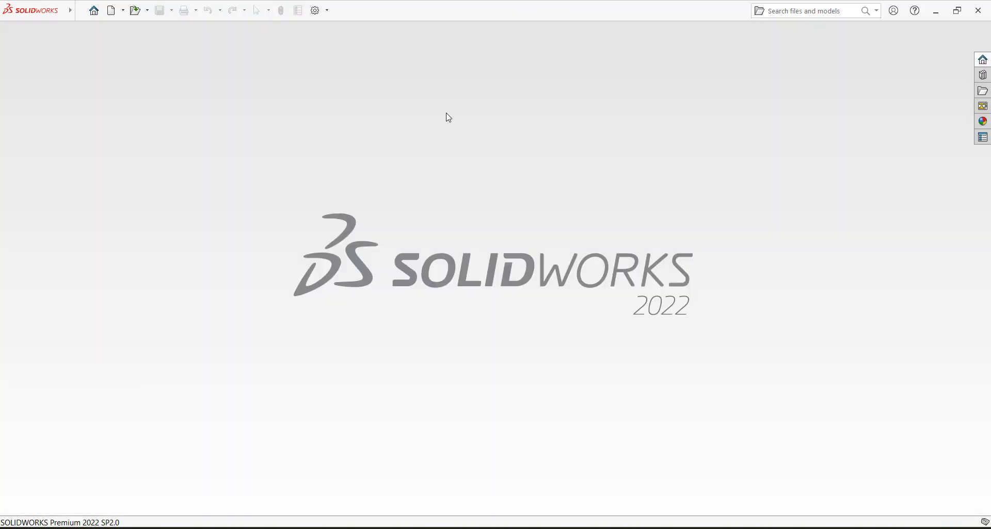
Create a new part and save it as Ramp in the jetmobil folder
left_click(111, 10)
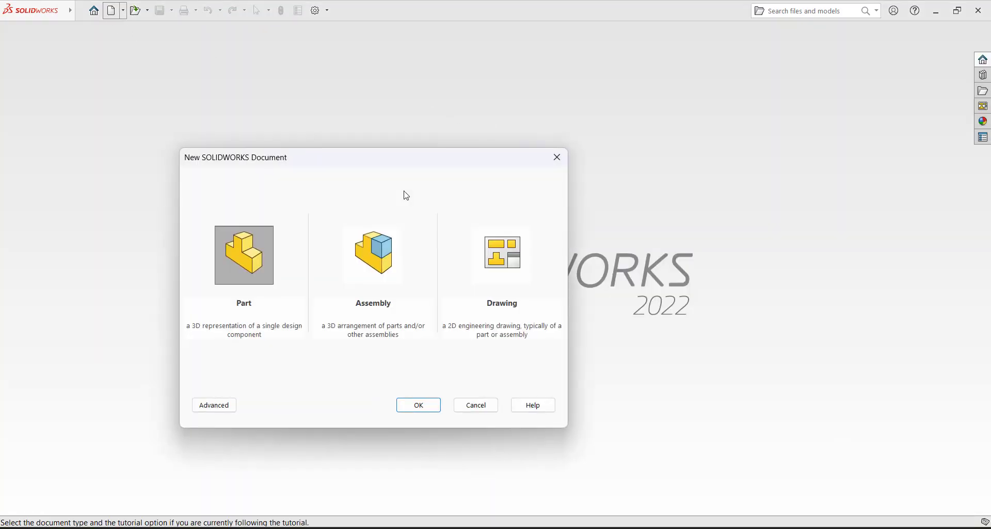
left_click(416, 404)
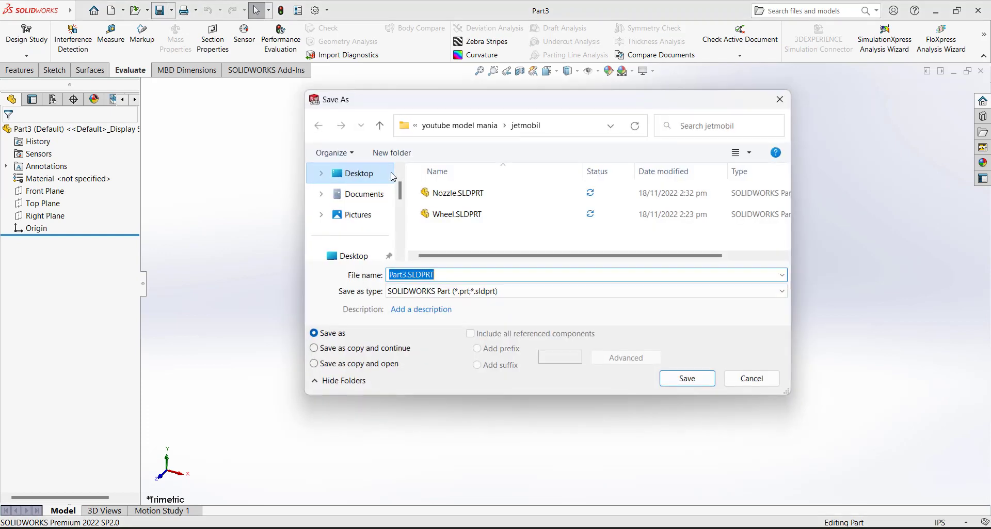
type("Ramp")
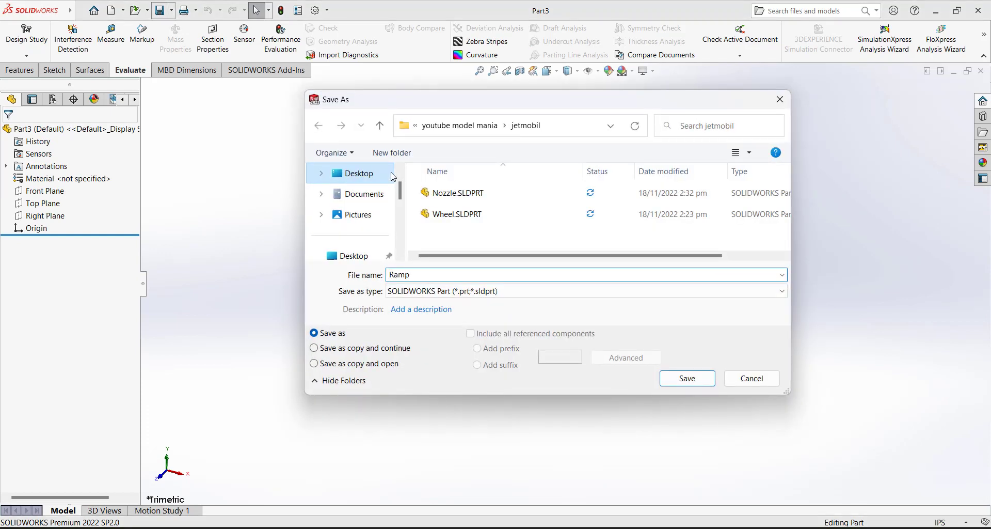
key("Return")
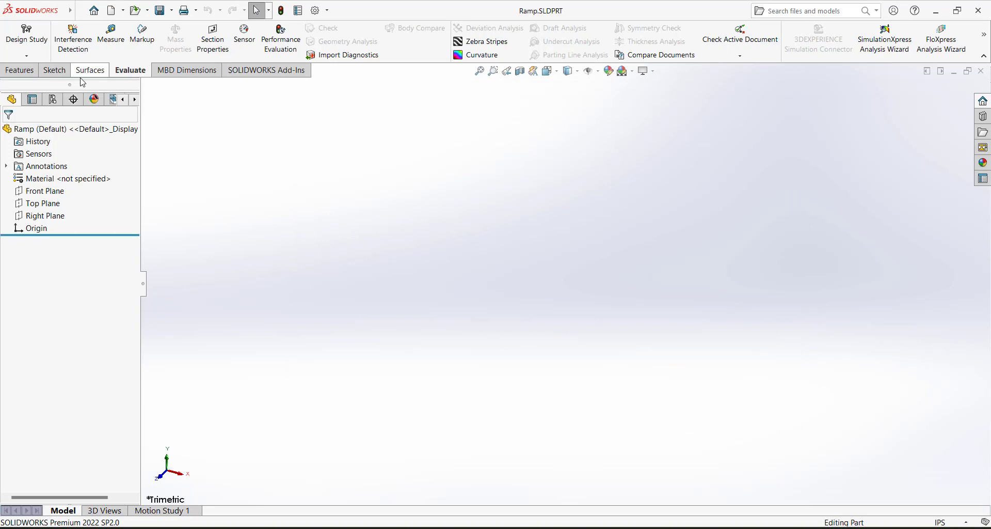
Set the document units to MMGS and open a sketch on the Top Plane
left_click(57, 72)
left_click(936, 522)
left_click(884, 474)
left_click(15, 33)
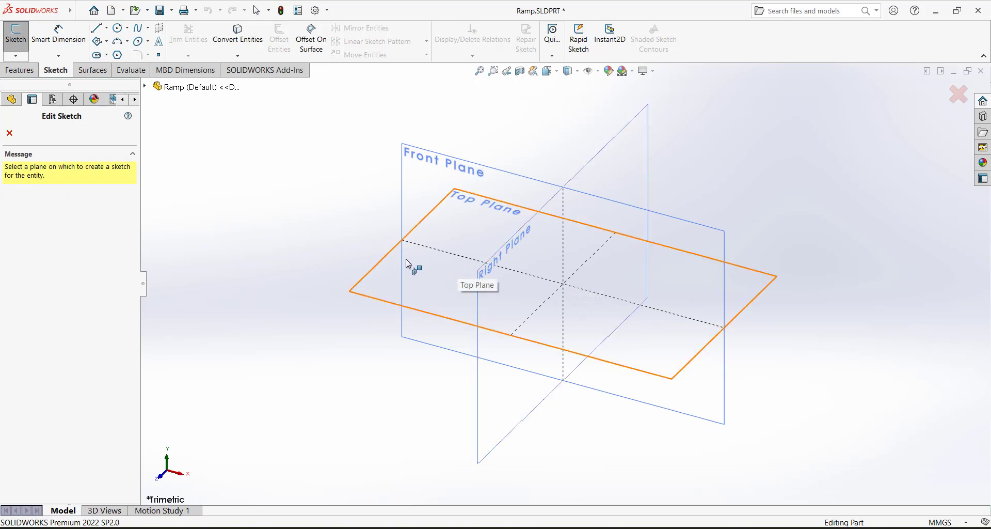
left_click(390, 281)
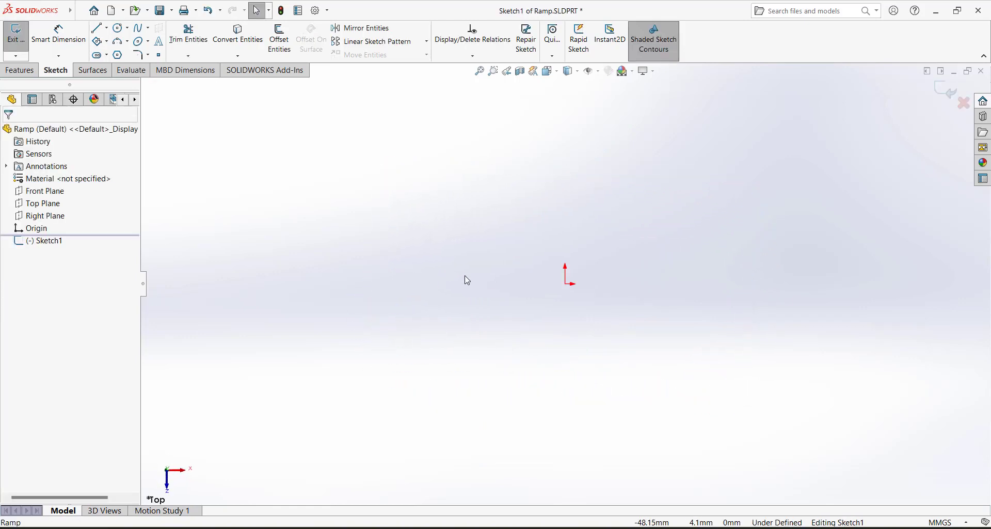
Draw a closed profile from the origin: a horizontal line about 103 mm long, an outward-slanted side about 57 mm, a convex arc and a closing side
left_click(96, 28)
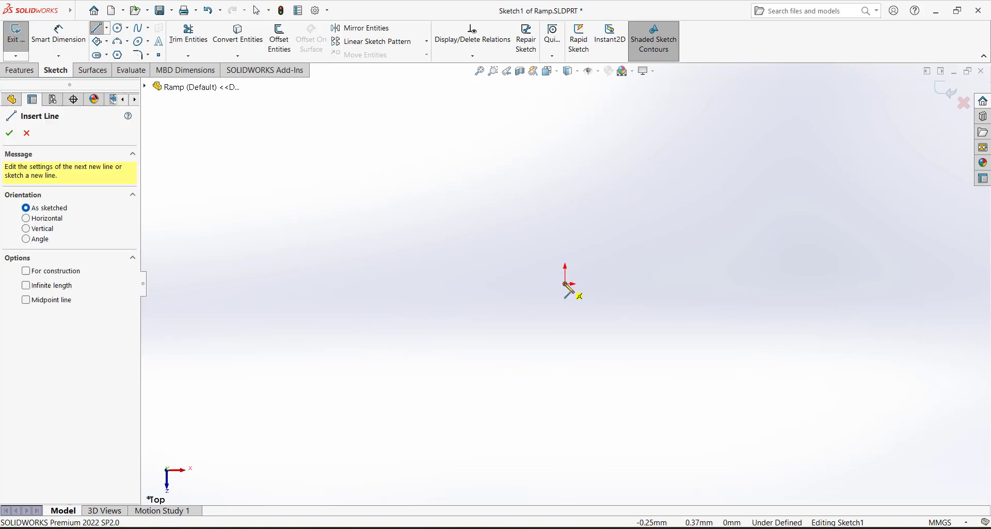
left_click(567, 283)
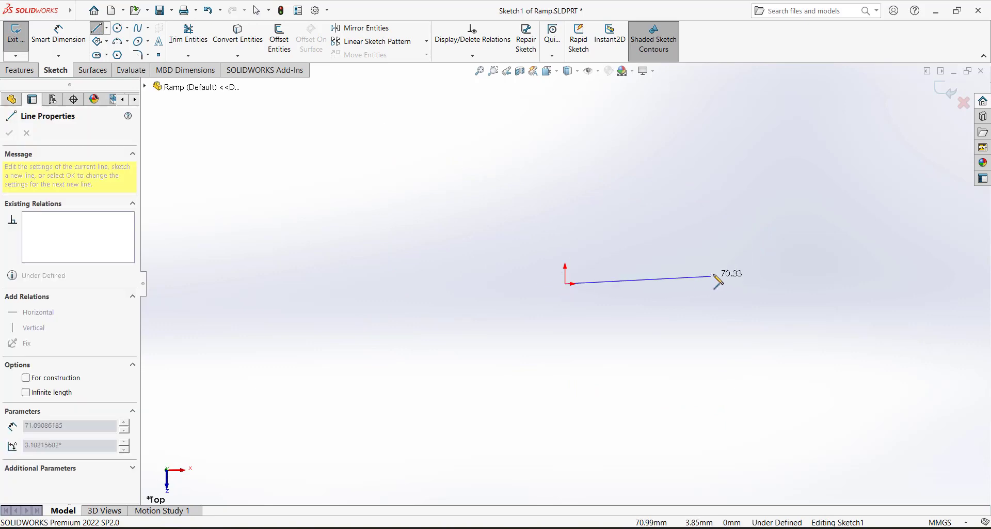
left_click(779, 284)
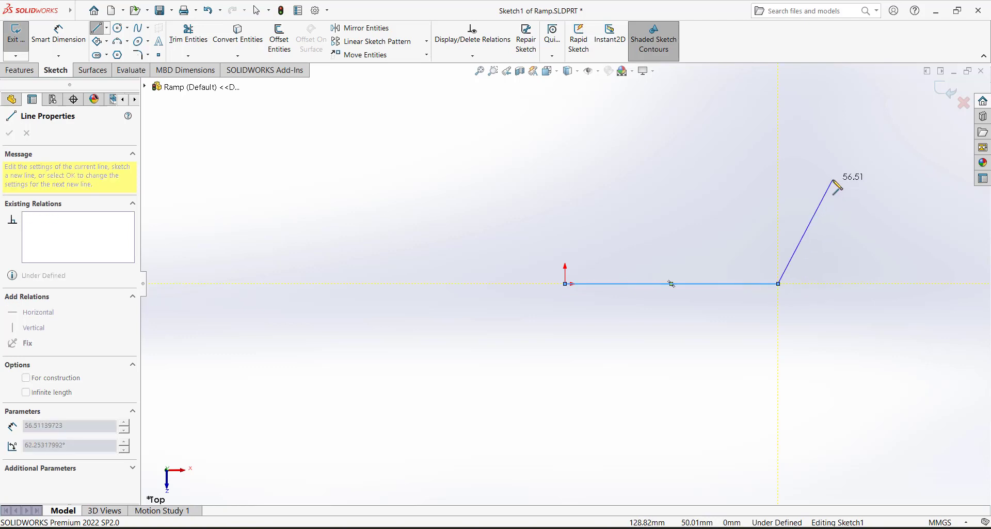
left_click(834, 179)
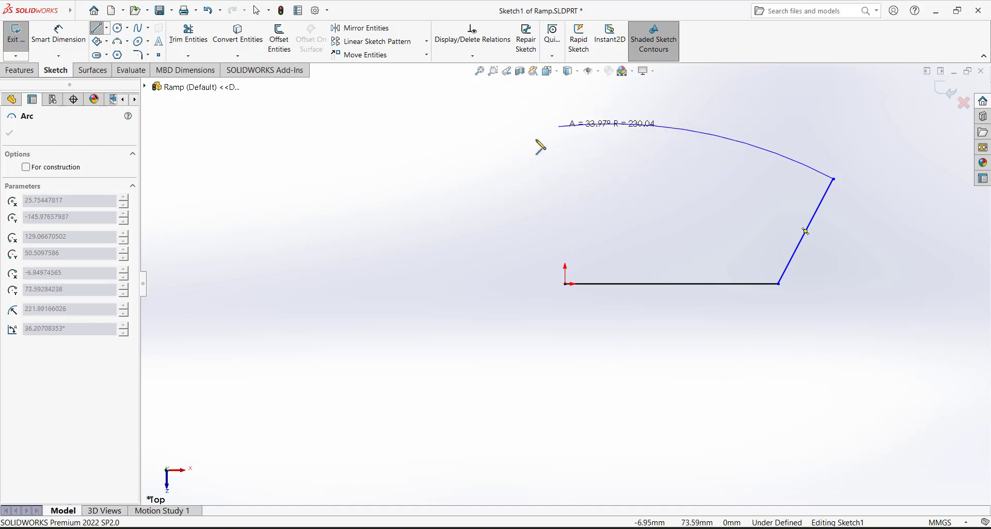
left_click(488, 146)
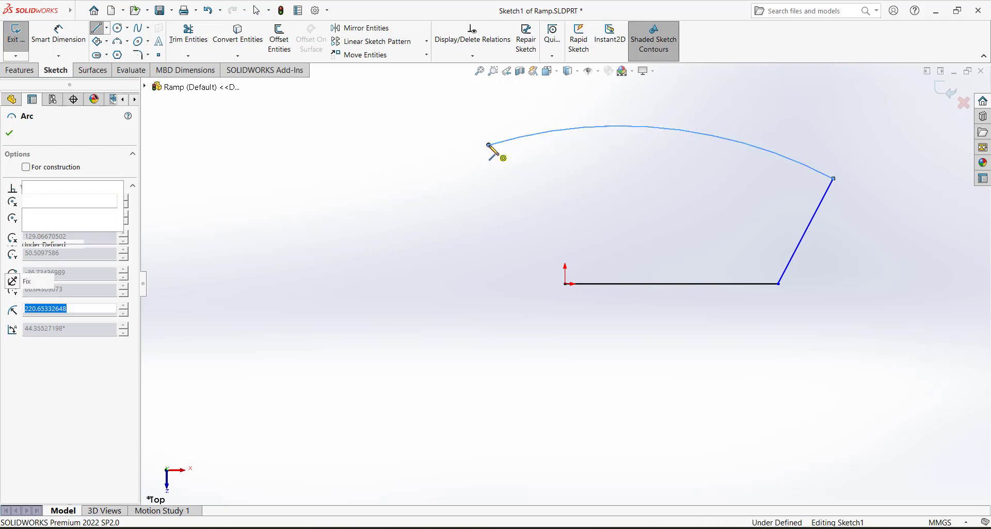
left_click(565, 284)
right_click(448, 227)
left_click(466, 230)
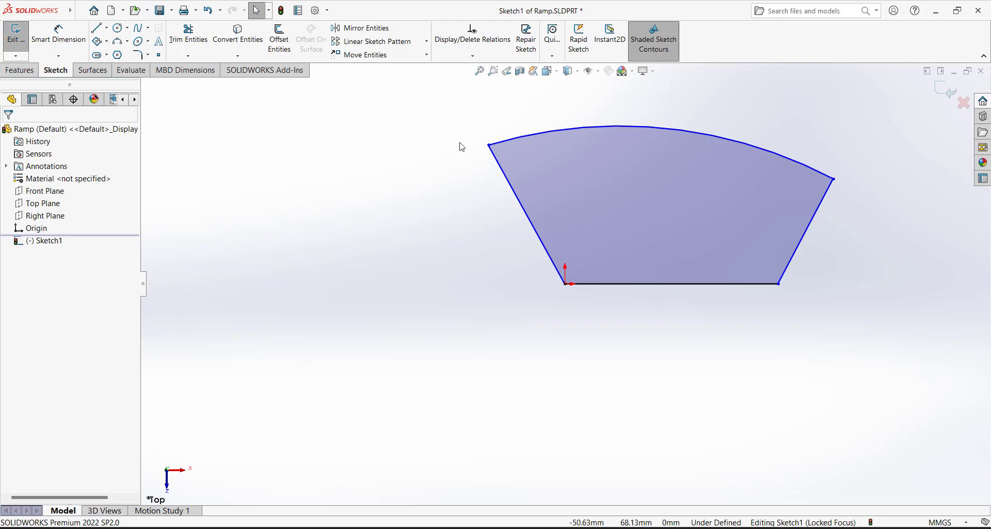
Dimension the profile's horizontal base line to 36 mm
left_click(59, 36)
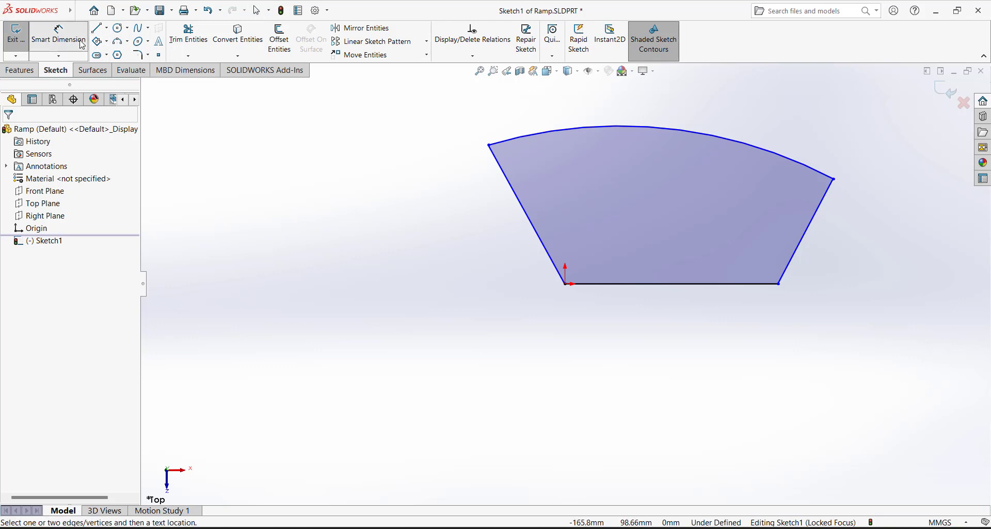
left_click(619, 284)
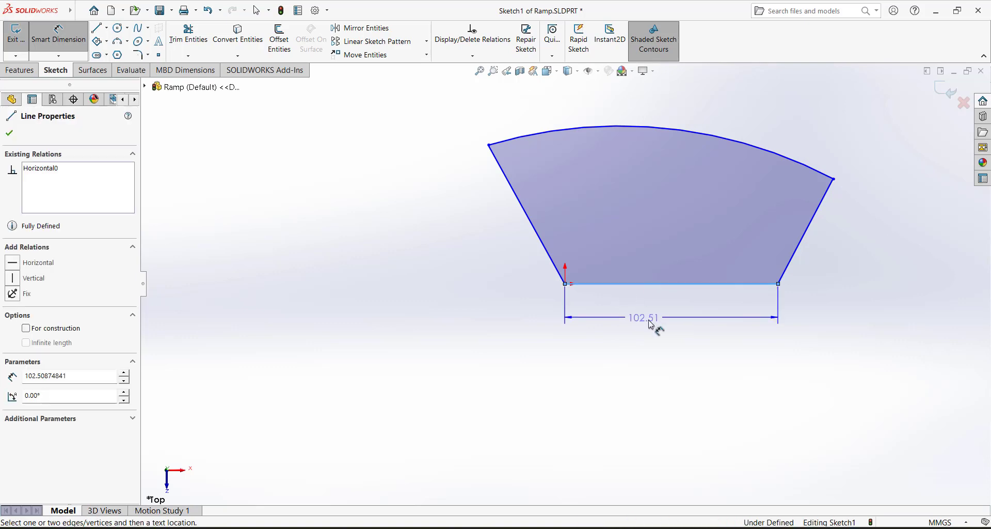
left_click(656, 326)
type("36")
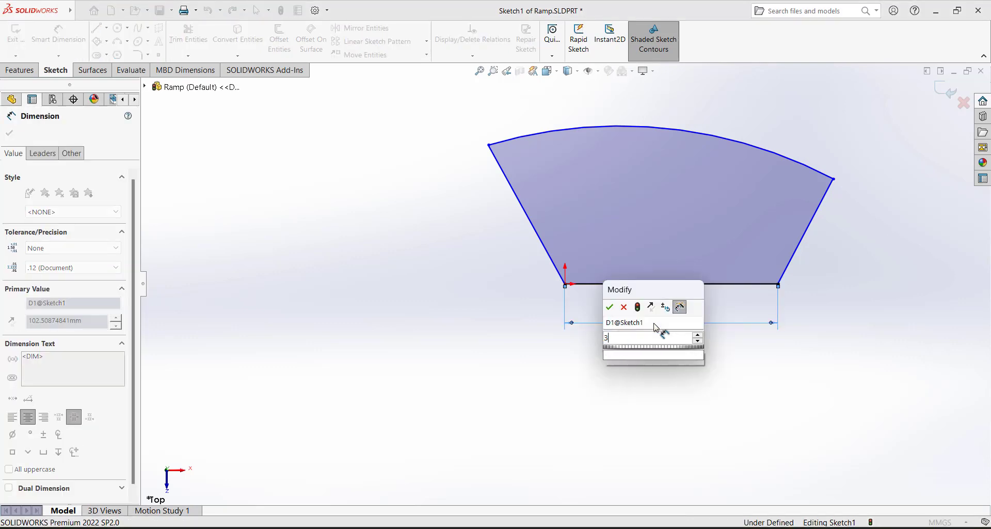
key("Return")
scroll(648, 216, "down", 5)
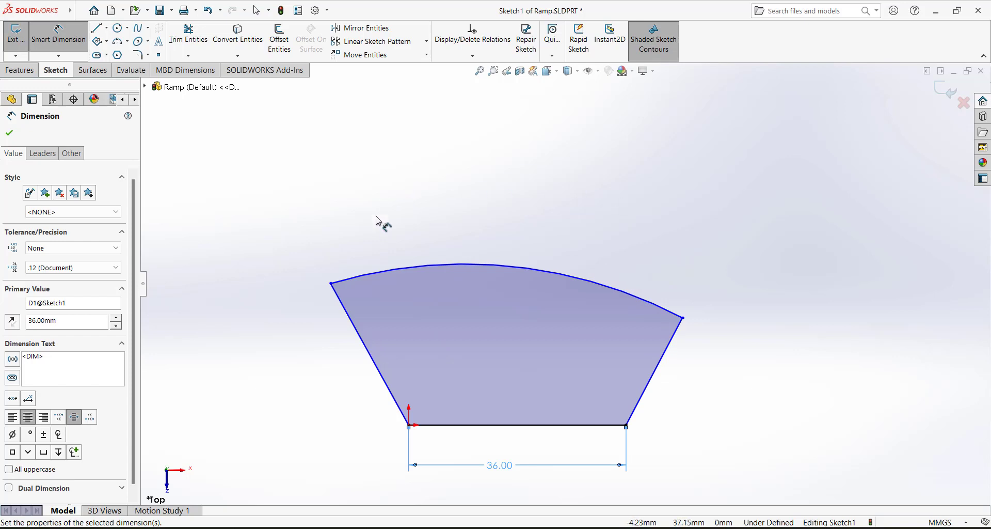
Dimension the vertical distance from the base line to the arc's highest point as 30 mm
left_click(471, 426)
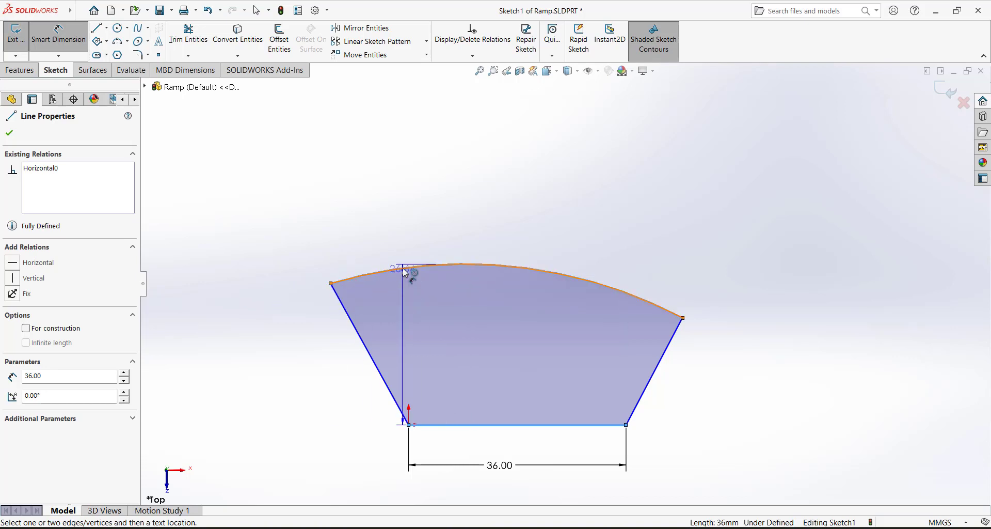
left_click(409, 267)
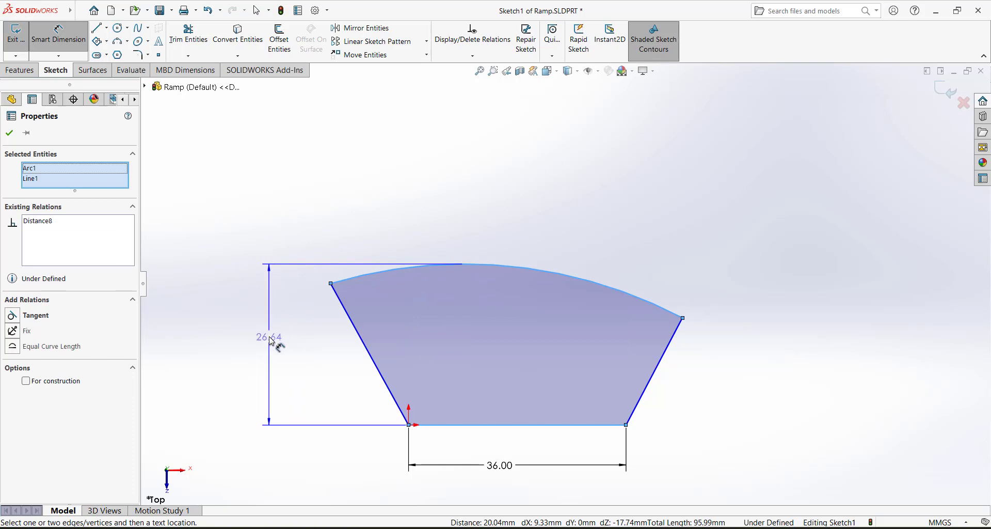
left_click(272, 341)
type("30")
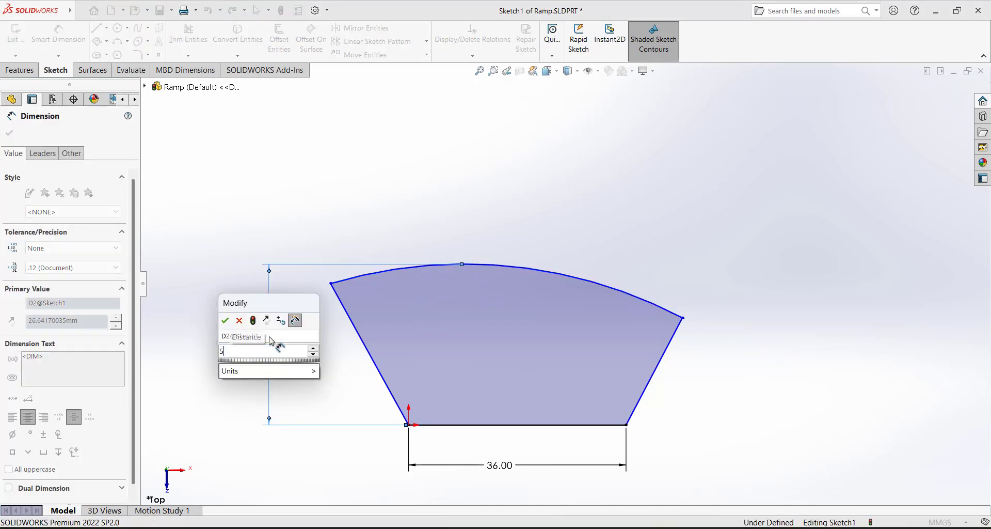
key("Return")
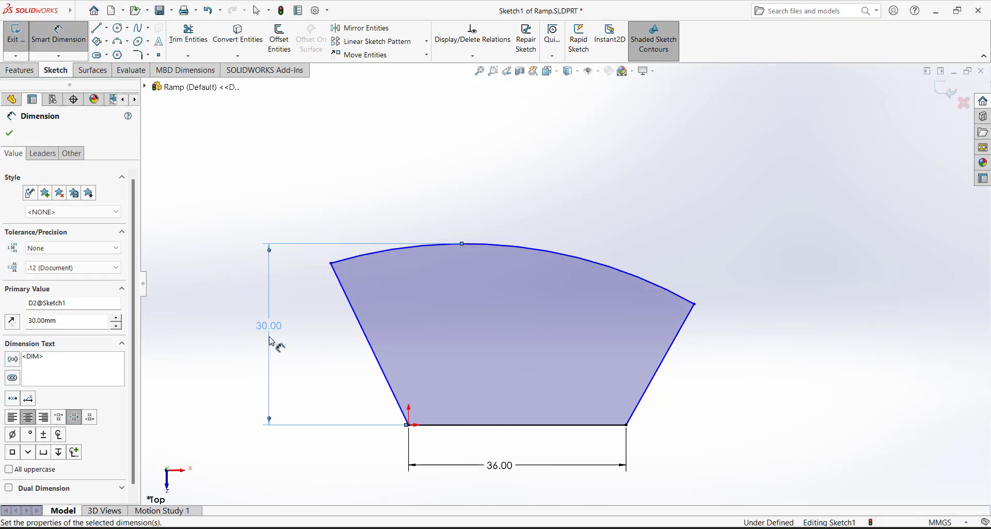
left_click(316, 371)
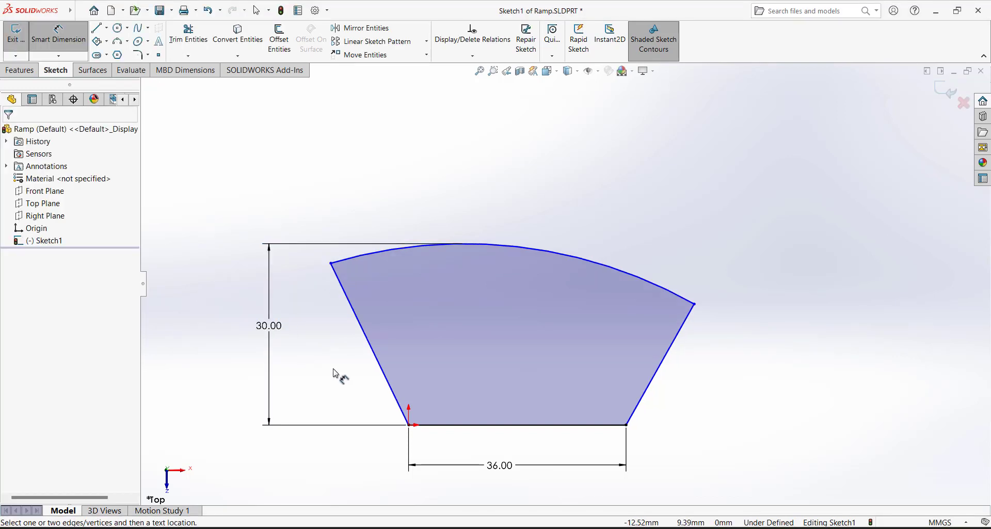
Dimension the exterior angle between the profile's right slanted side and the base line as 78.3°
left_click(644, 397)
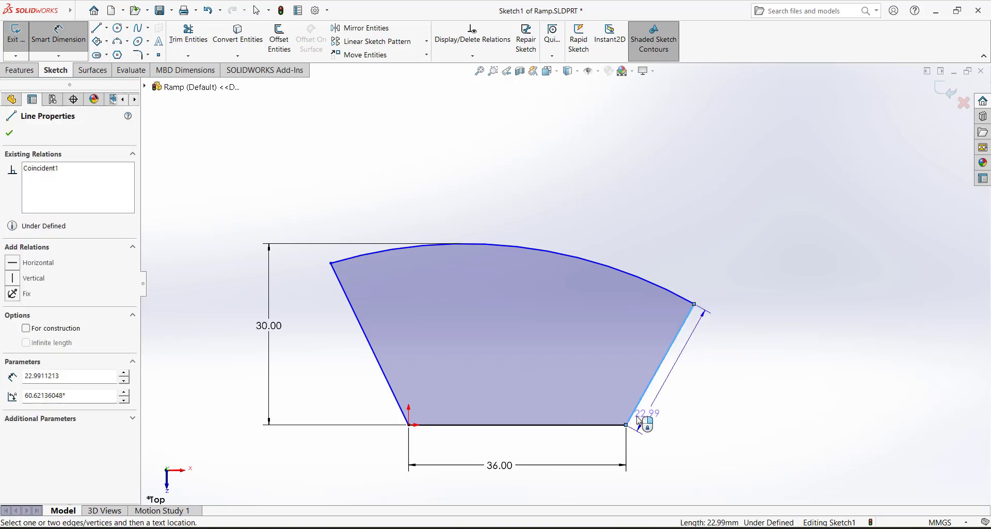
left_click(610, 427)
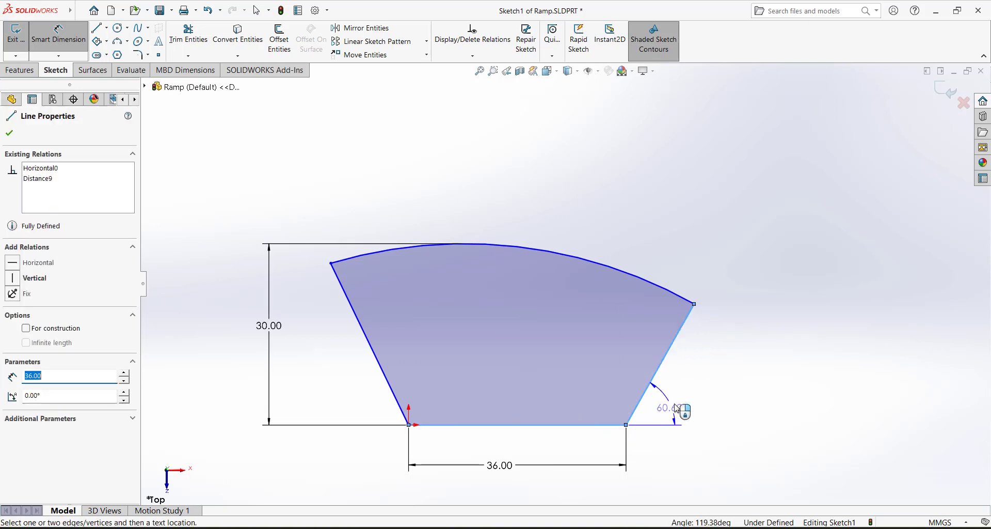
left_click(683, 407)
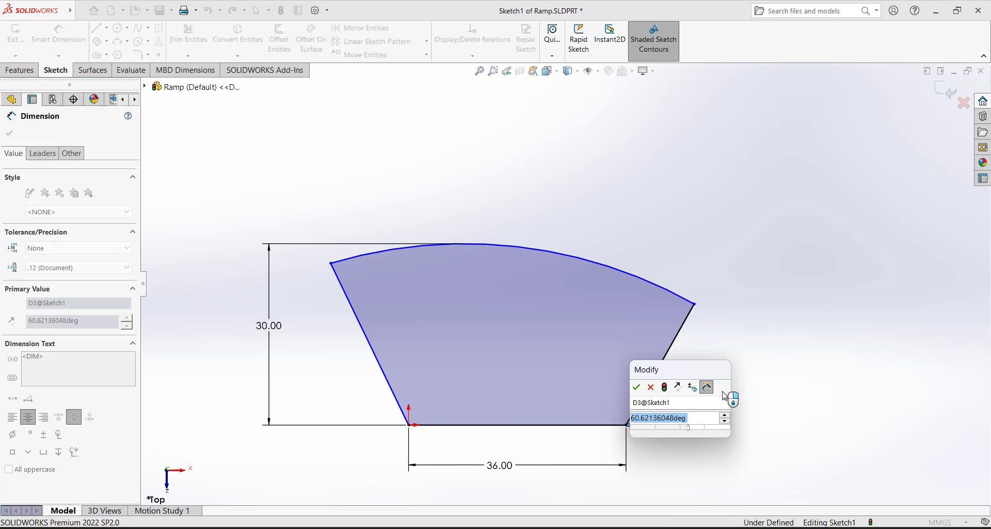
type("78.3")
key("Return")
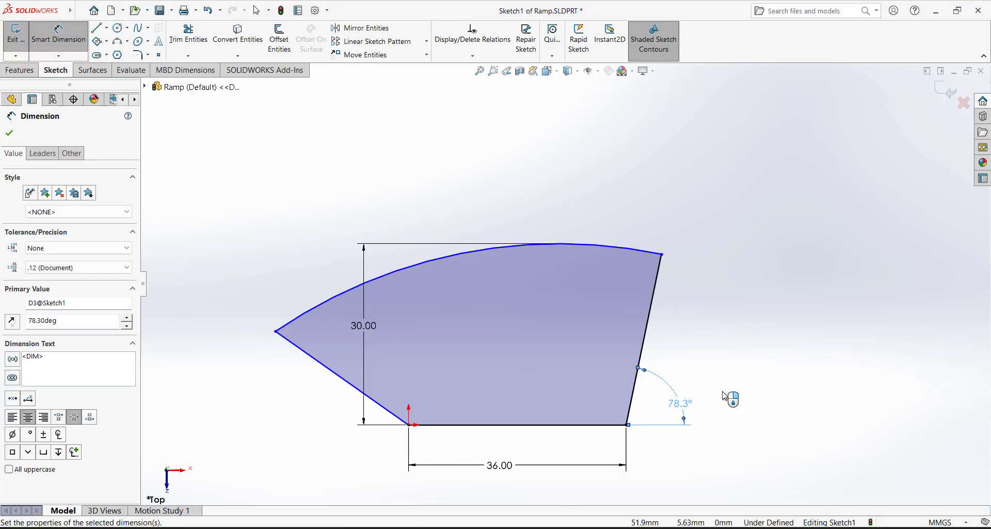
left_click(726, 398)
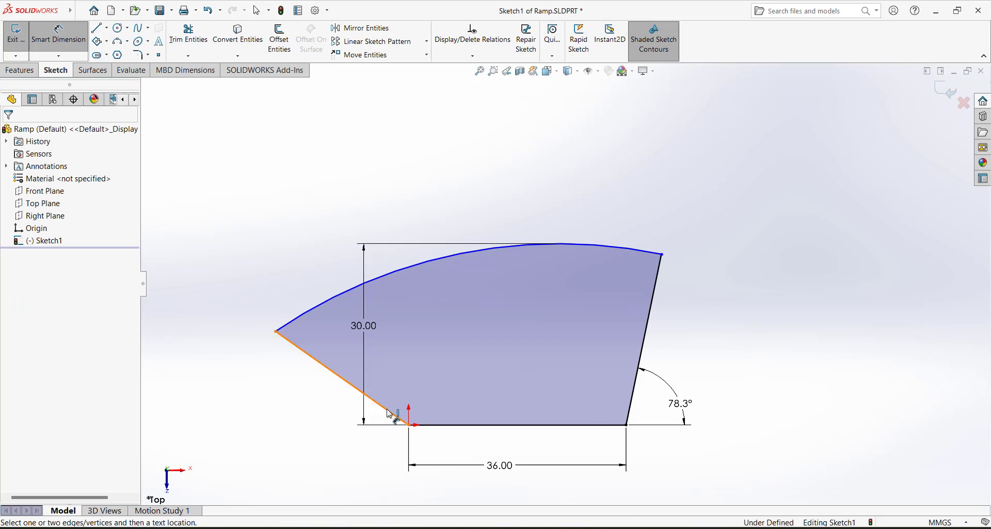
Dimension the exterior angle between the profile's left slanted side and the base line as 78.3°, and end dimensioning
left_click(415, 424)
left_click(384, 407)
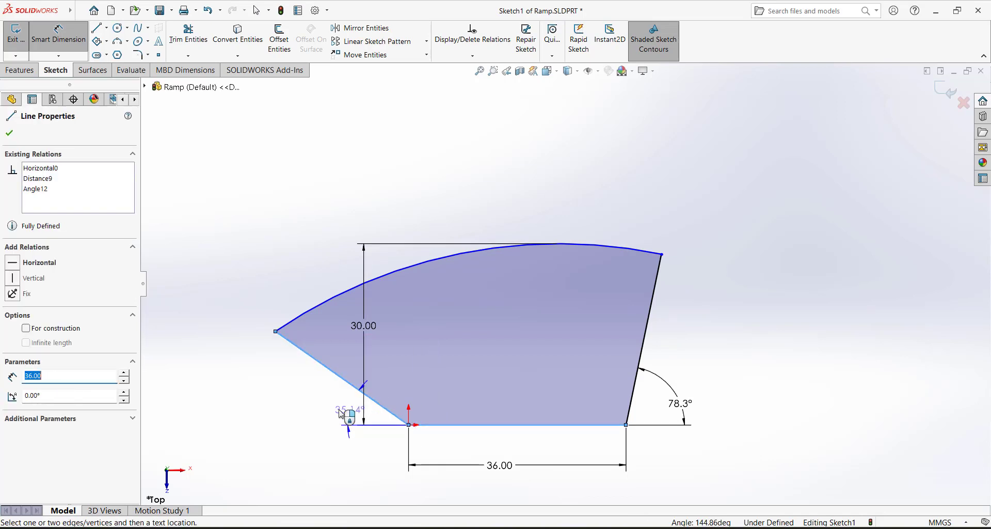
left_click(338, 411)
type("78.3")
key("Return")
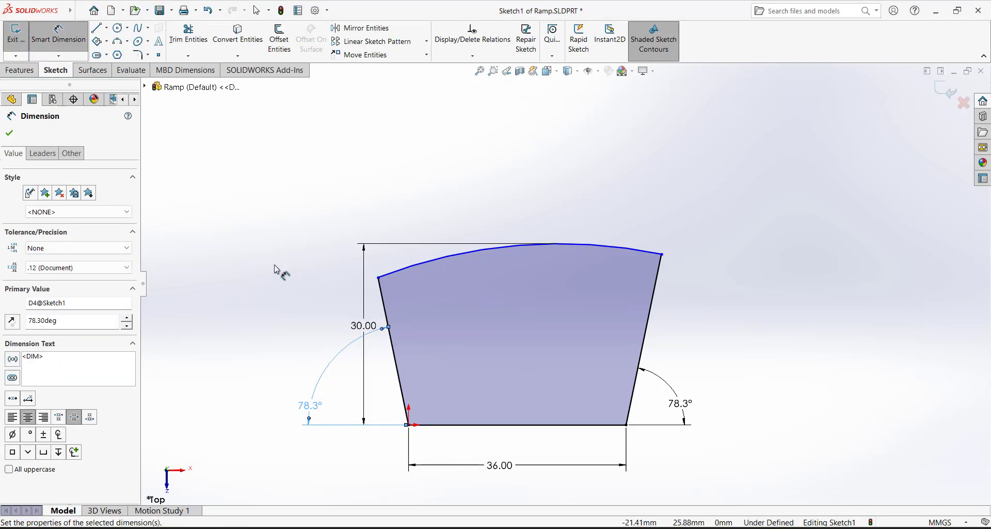
key("Escape")
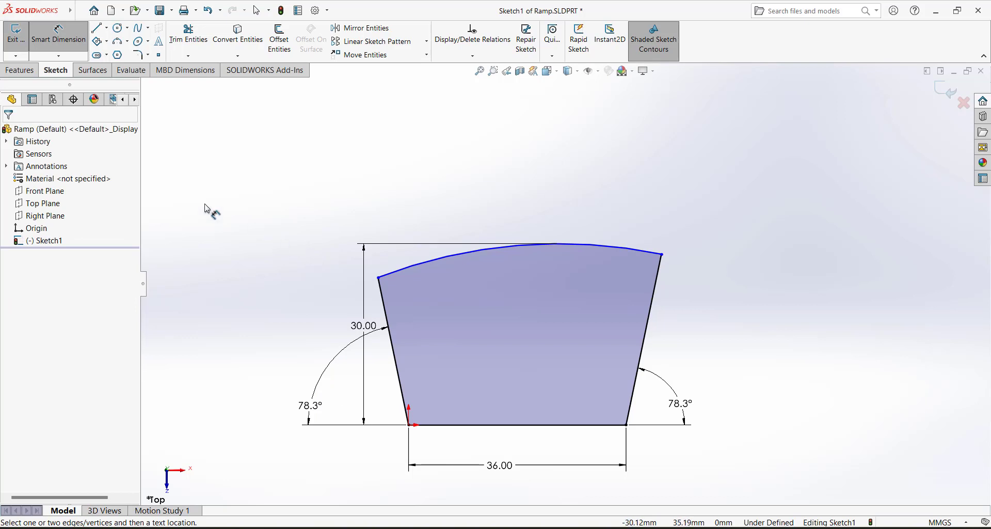
right_click(191, 186)
left_click(228, 218)
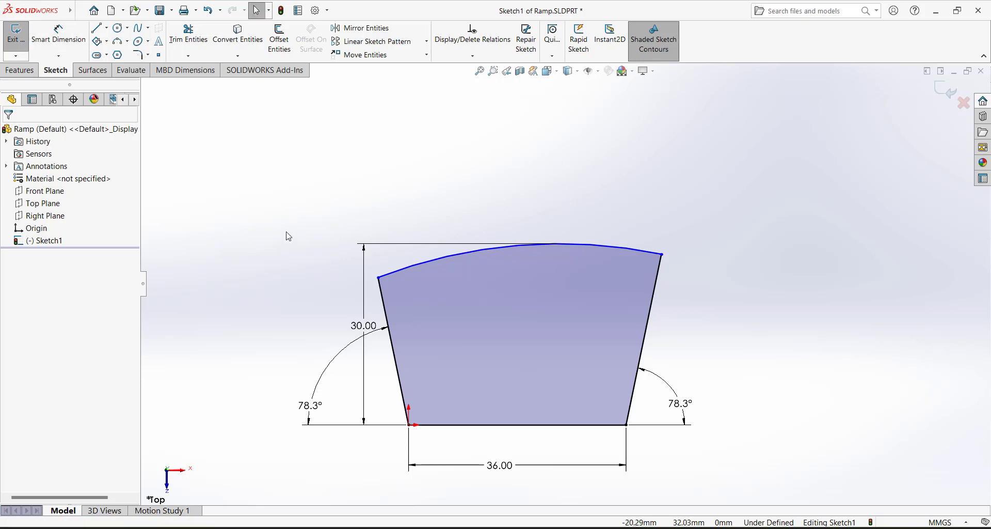
Align the top arc's two endpoints with a Horizontal relation
mouse_move(664, 259)
left_mouse_down()
mouse_move(664, 275)
mouse_move(652, 263)
left_mouse_up()
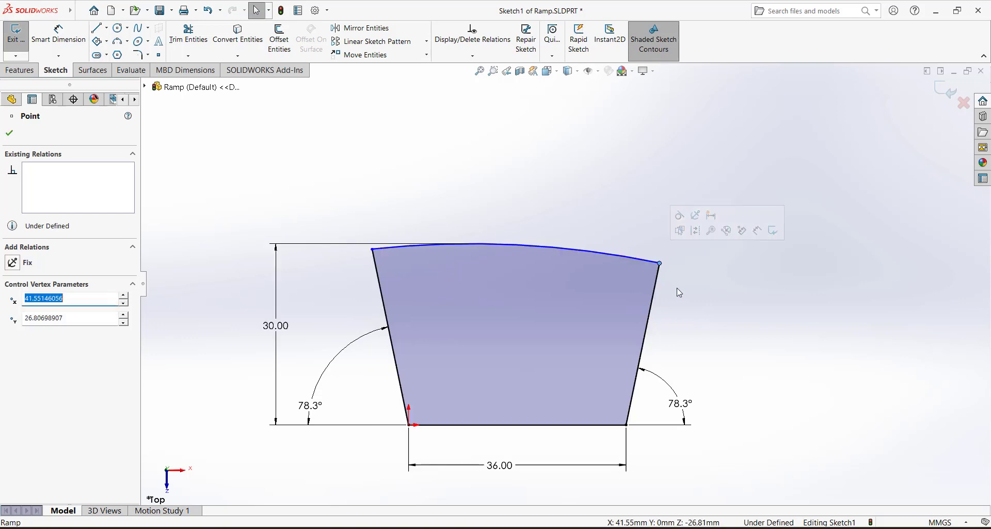
left_click(686, 295)
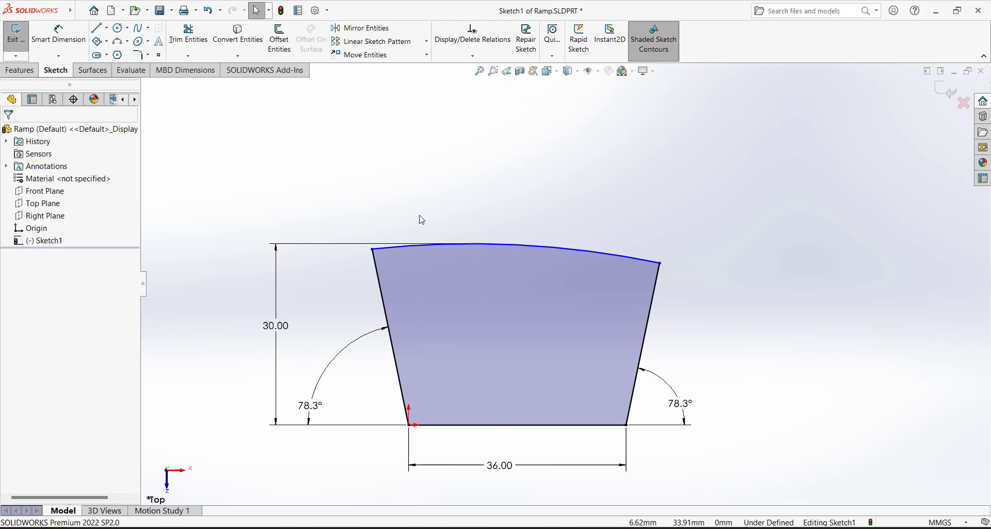
left_click(373, 249)
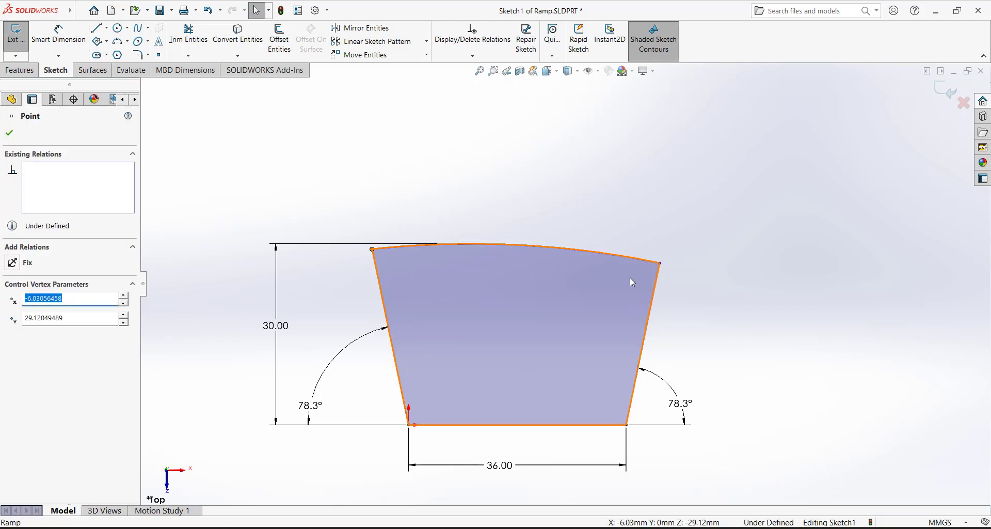
left_click(659, 264, "ctrl")
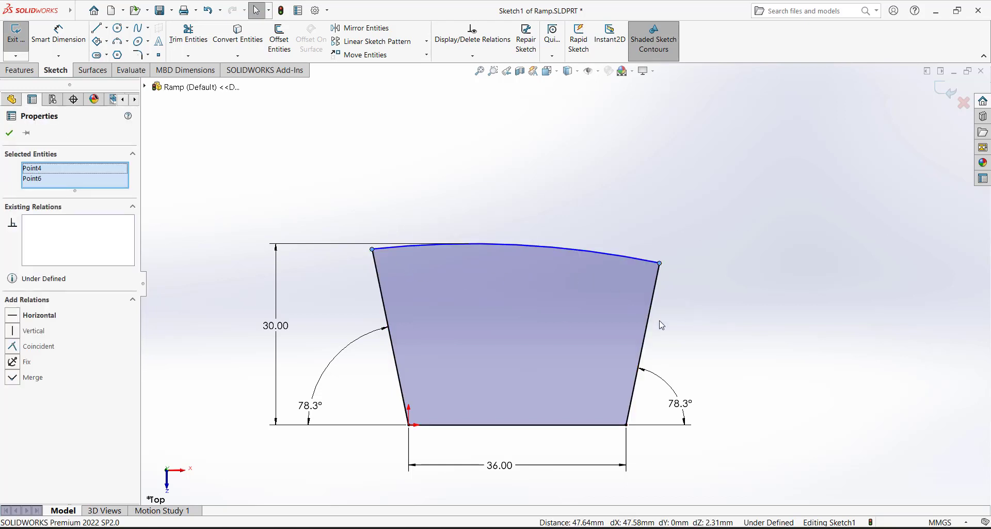
left_click(16, 320)
left_click(251, 220)
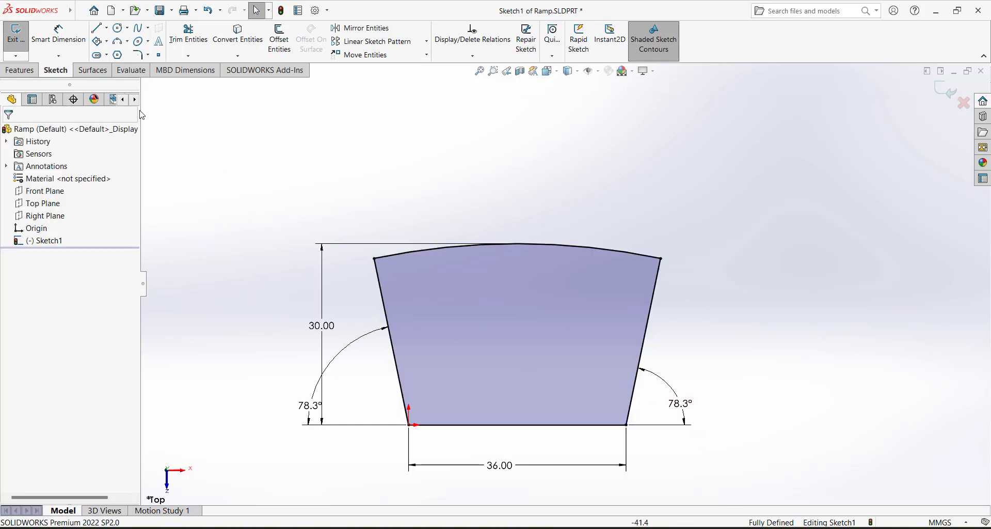
Draw a circle with a radius of about 7.4 mm near the middle of the profile, below the top arc
left_click(116, 30)
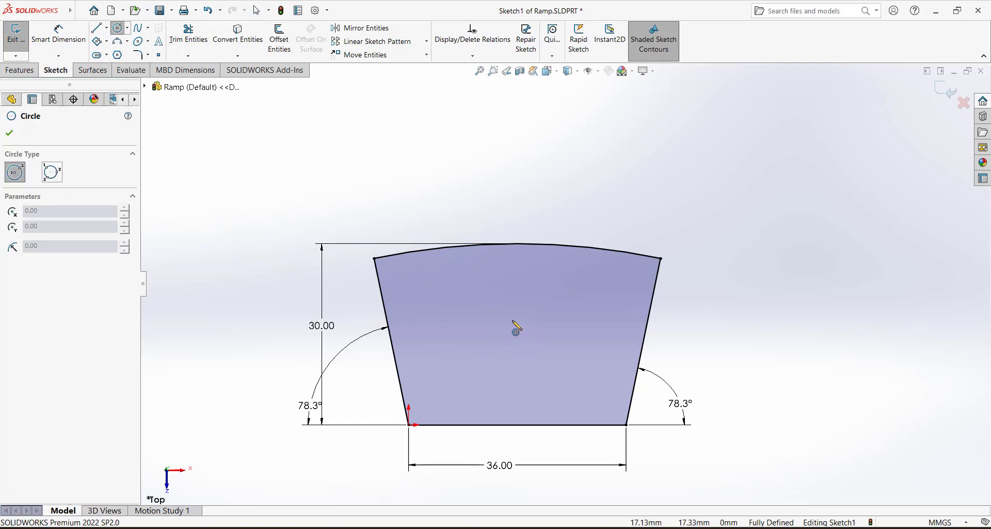
left_click(515, 321)
left_click(558, 318)
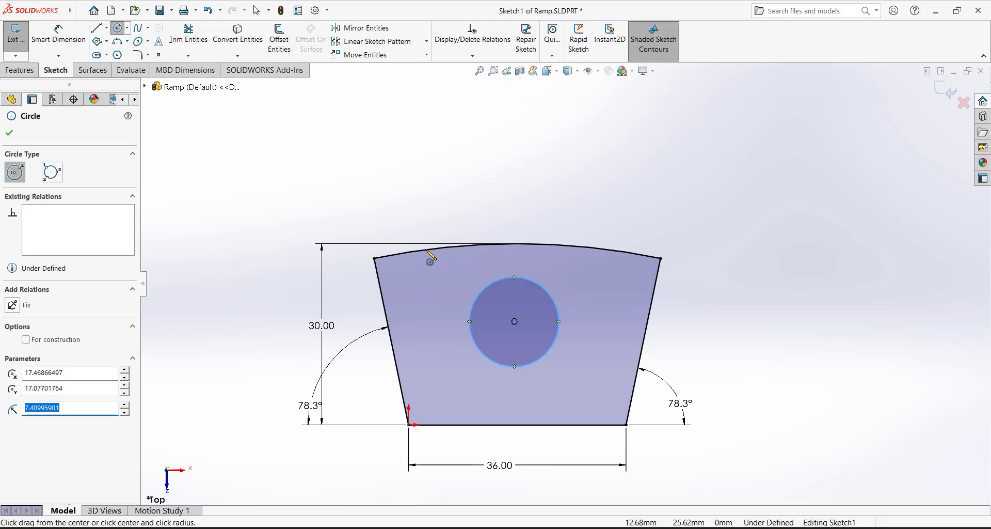
key("Escape")
Draw a horizontal line across the upper part of the circle, extending past it on both sides
left_click(97, 28)
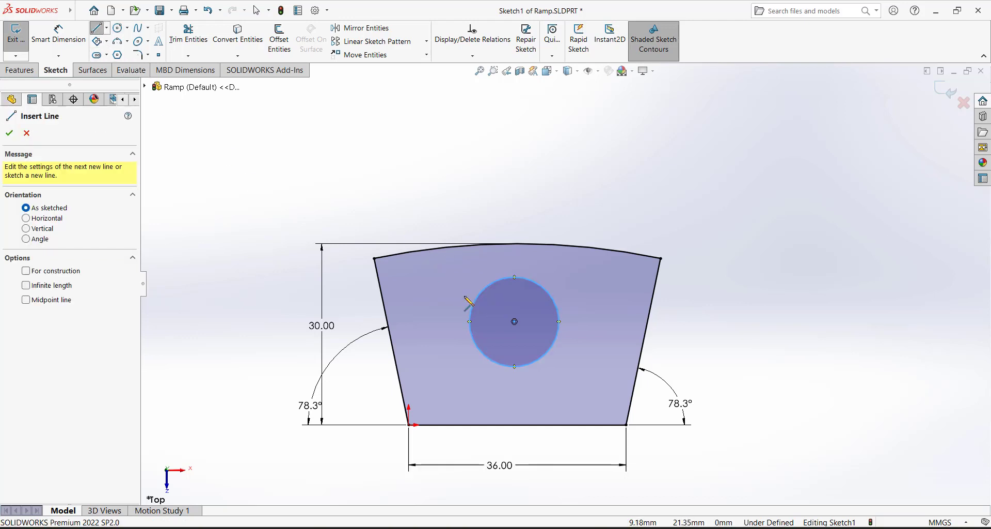
left_click(463, 296)
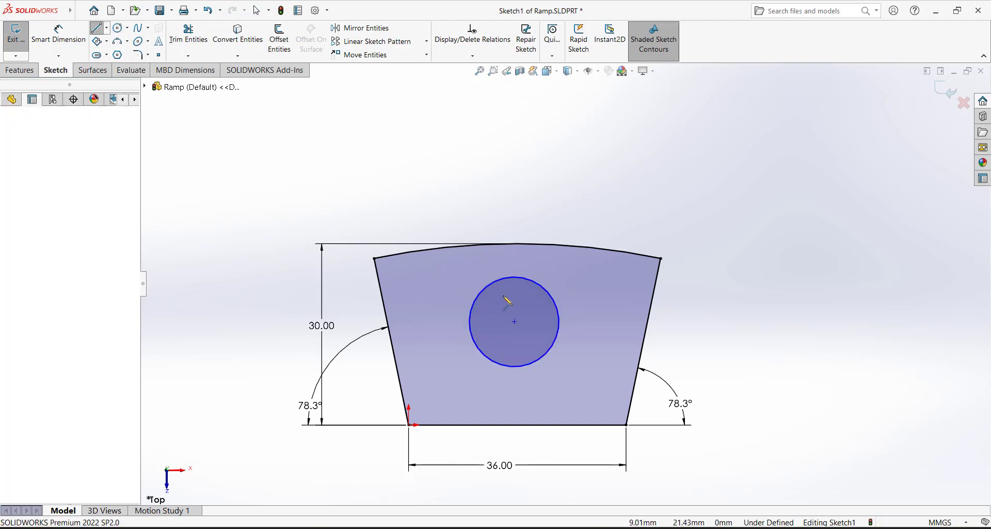
left_click(567, 295)
right_click(568, 285)
left_click(569, 286)
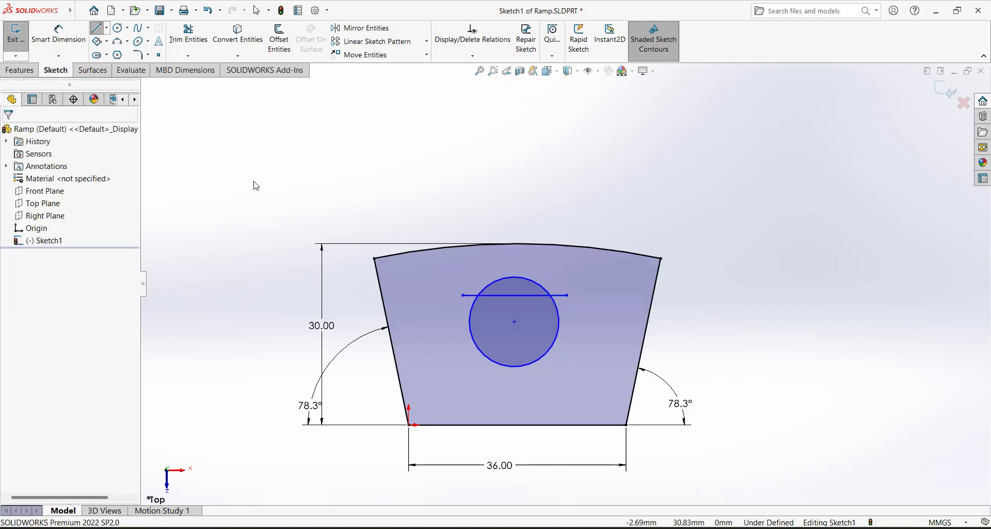
Trim both overhanging line ends and the circle's arc above the line, leaving a closed flat-topped circle
left_click(188, 34)
left_click(470, 295)
left_click(510, 278)
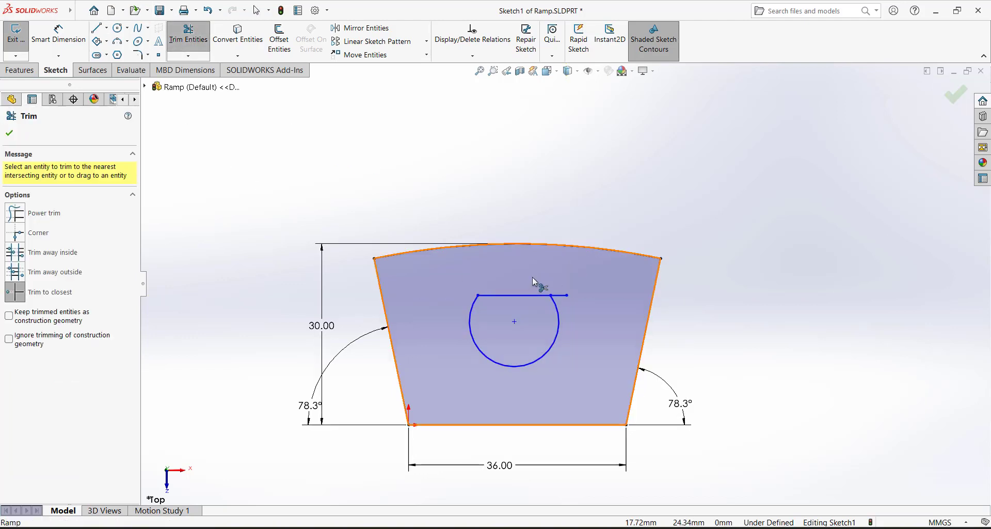
left_click(560, 295)
left_click(9, 133)
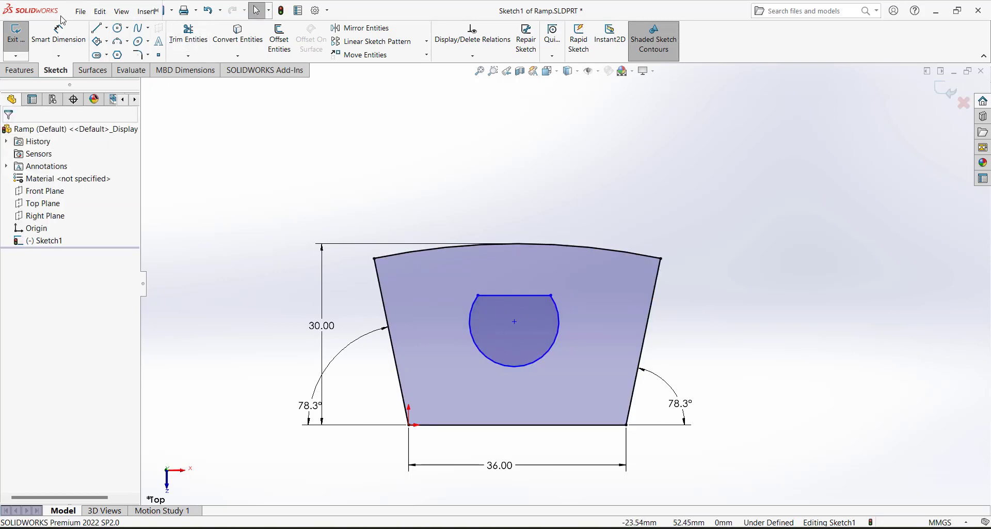
Dimension the inner arc's radius as 15.5/2 mm and move the dimension text outside the arc
left_click(58, 34)
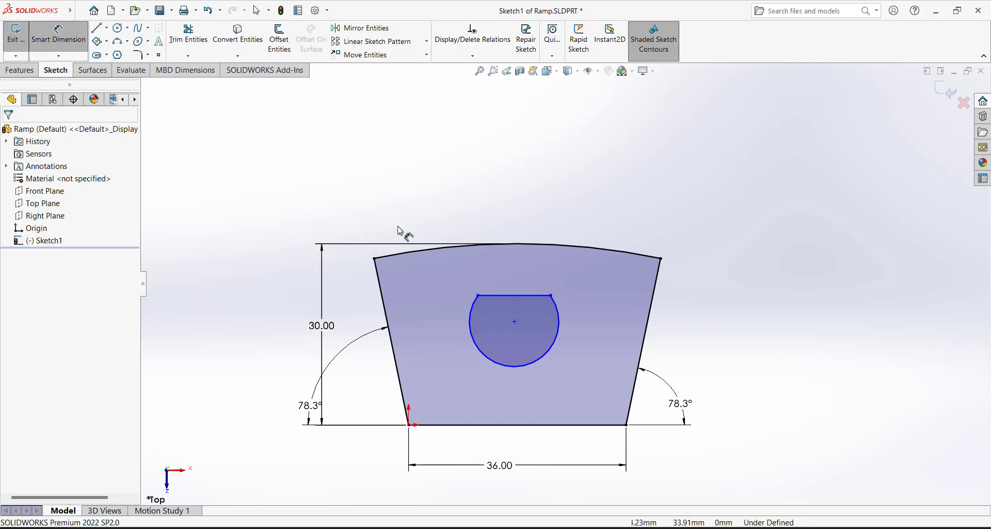
left_click(559, 332)
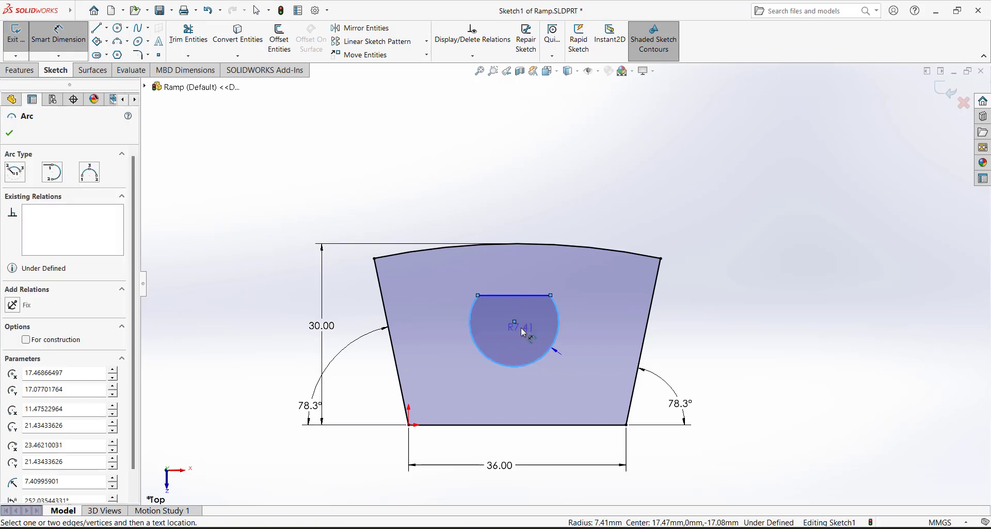
left_click(524, 333)
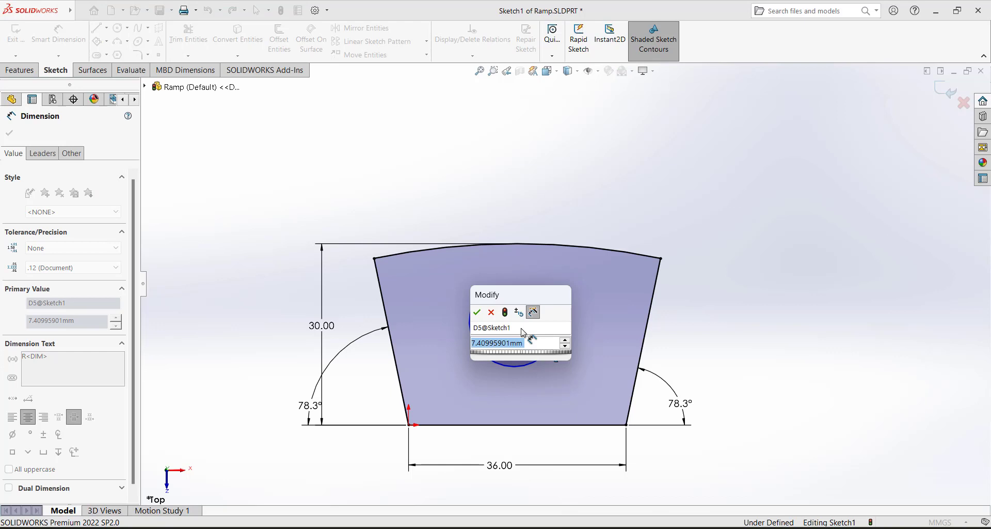
type("15.5")
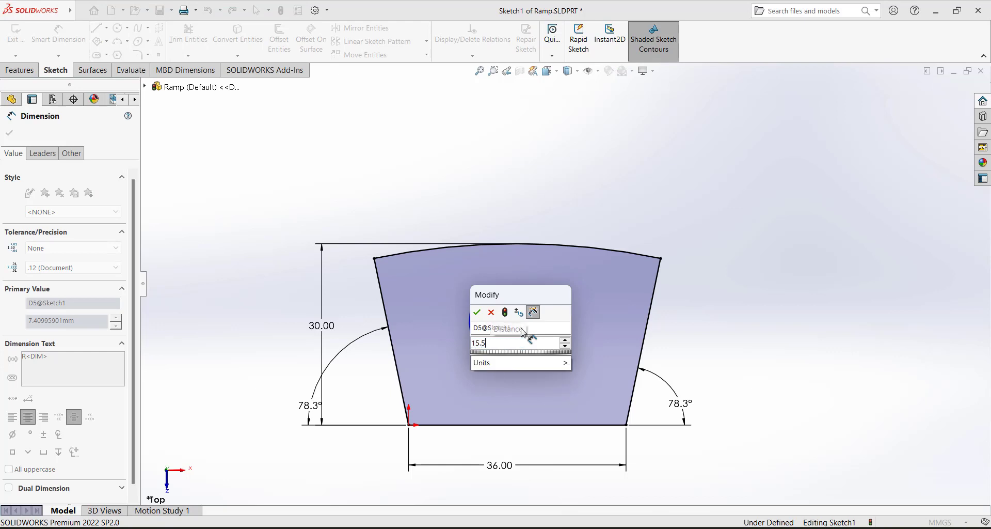
type("/2")
key("Return")
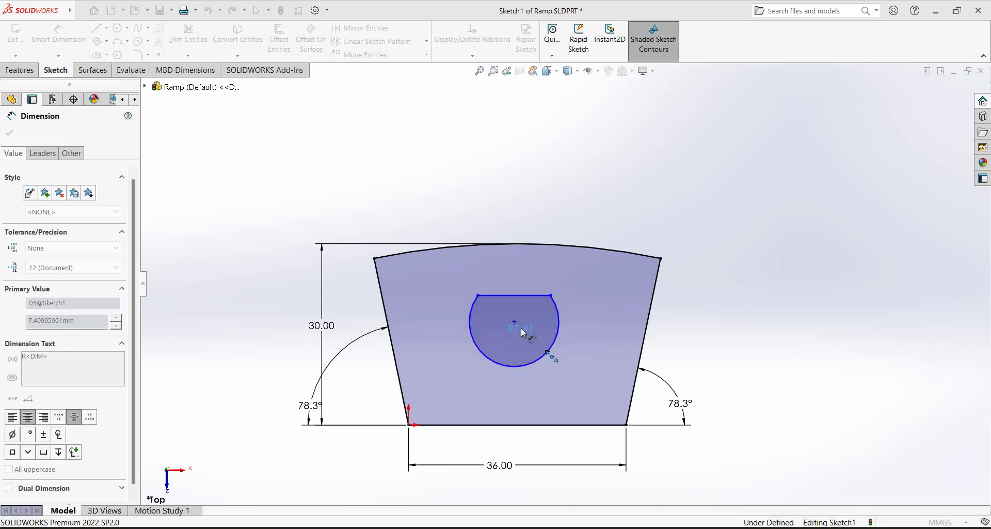
left_click(705, 319)
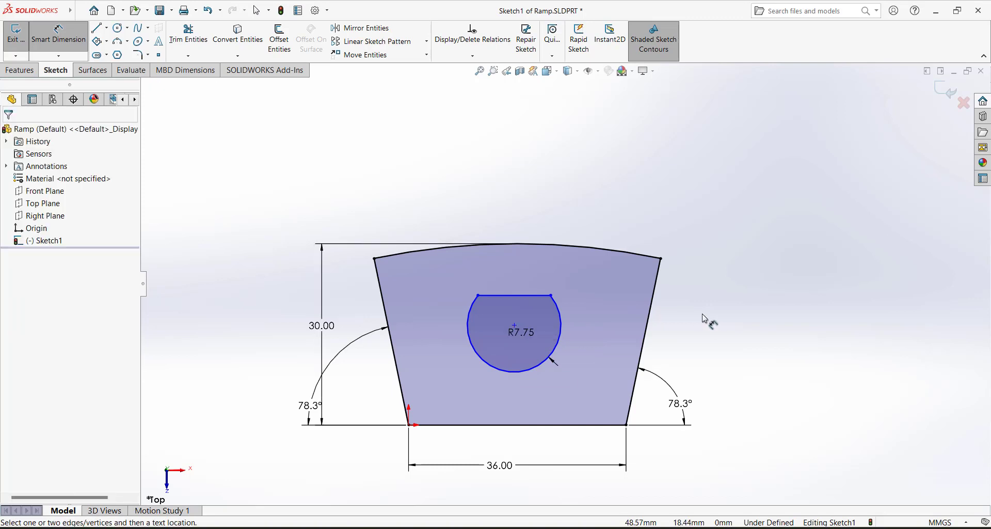
scroll(705, 319, "up", 3)
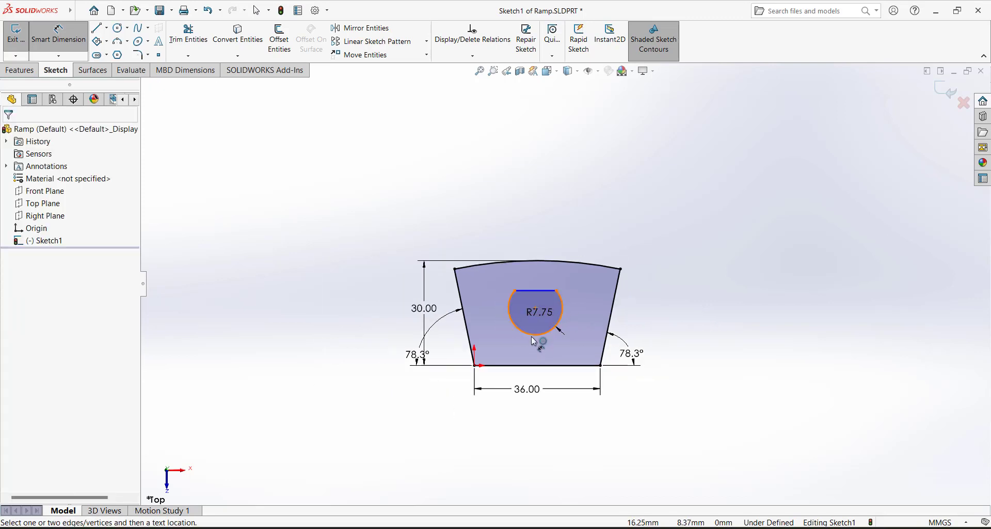
left_click_drag(537, 314, 574, 336)
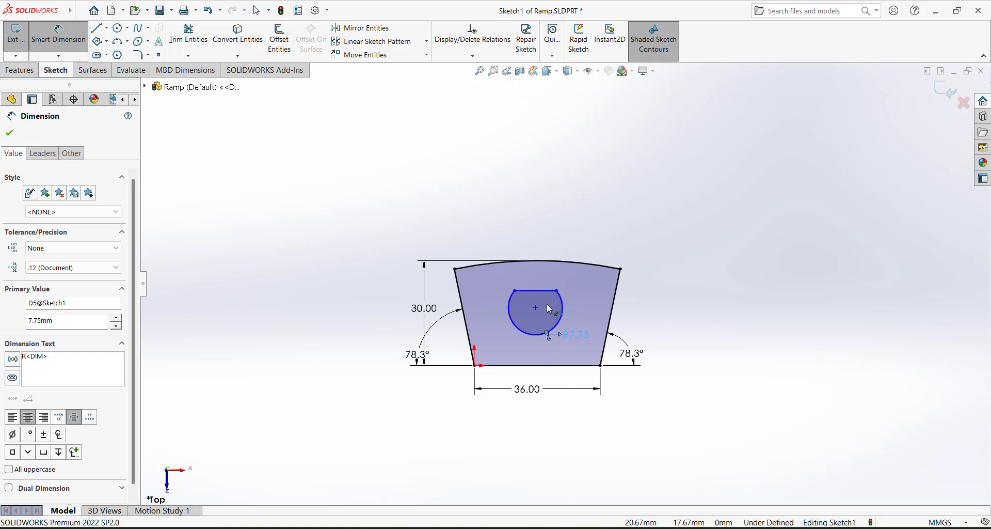
Dimension the vertical distance from the base line to the inner arc's center as 15 mm
left_click(536, 307)
left_click(542, 365)
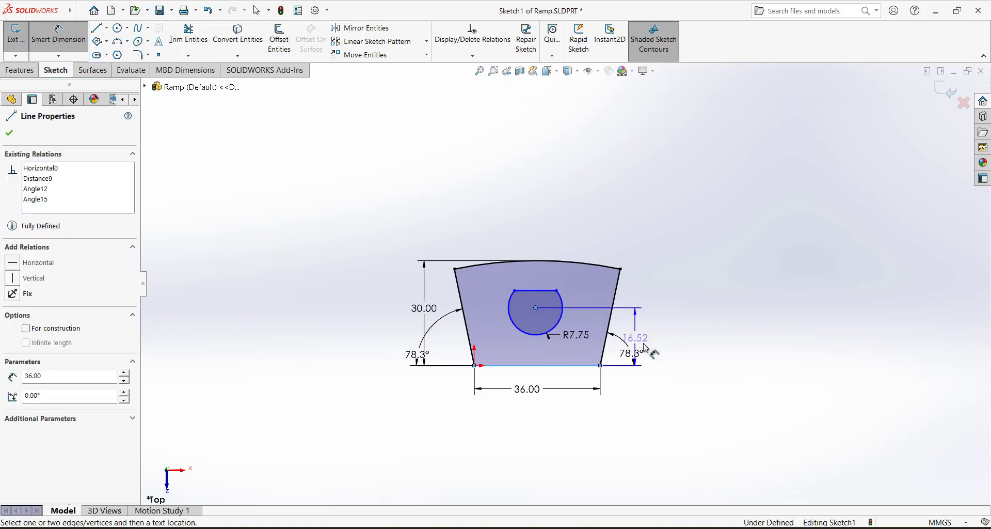
left_click(683, 350)
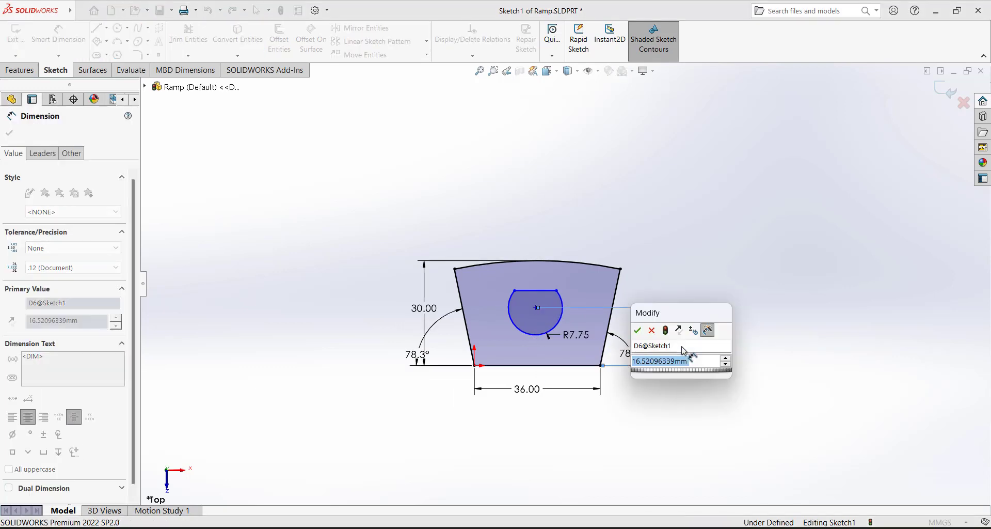
type("15")
key("Return")
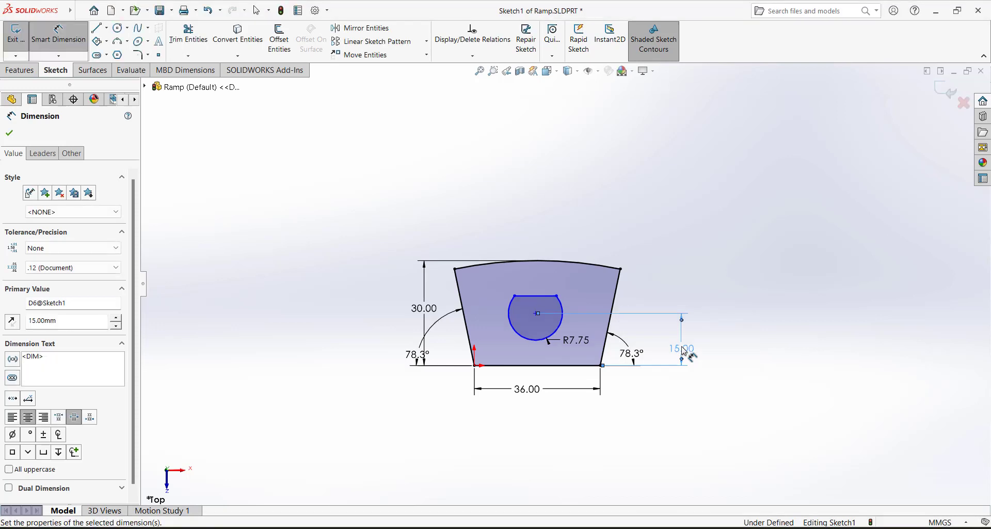
Dimension the vertical distance from the base line to the inner cutout's flat edge as 21.5 mm
left_click(544, 298)
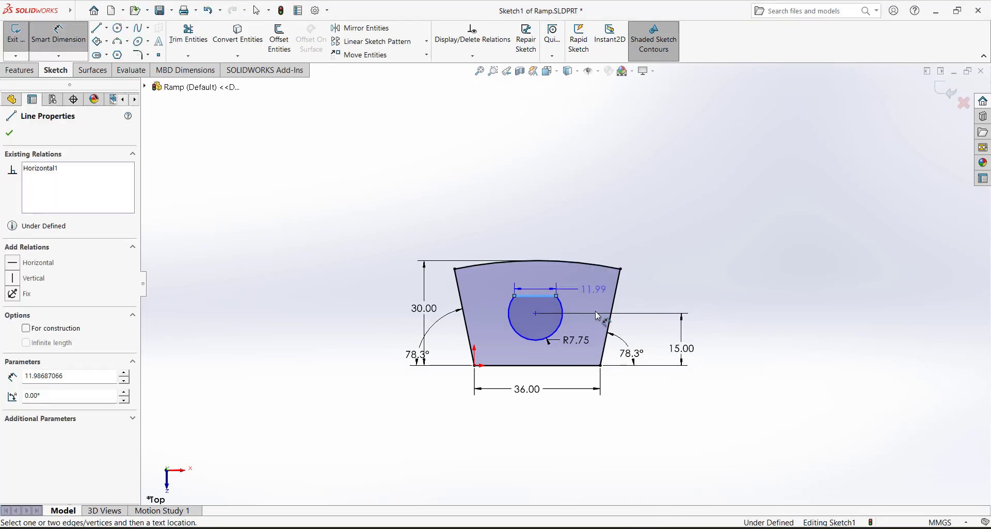
left_click(547, 365)
left_click(777, 352)
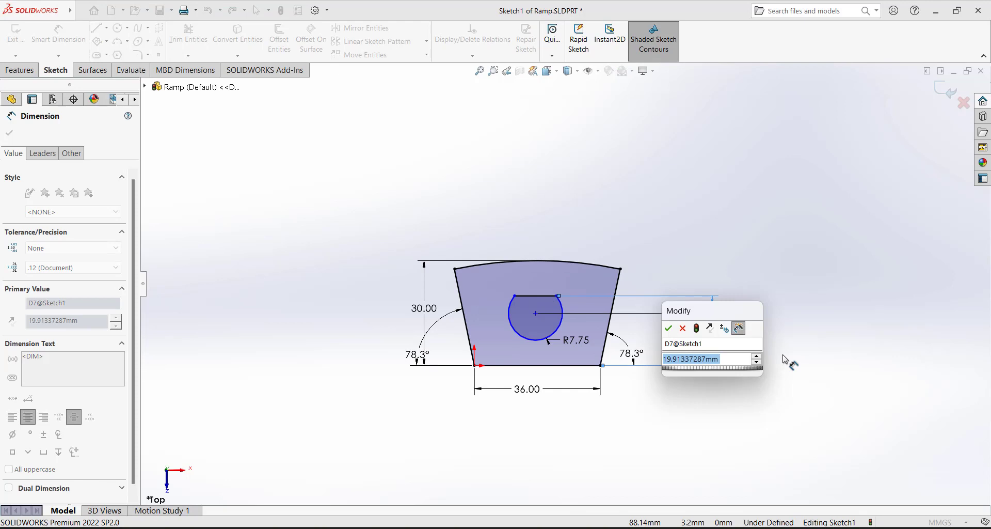
type("21.5")
key("Return")
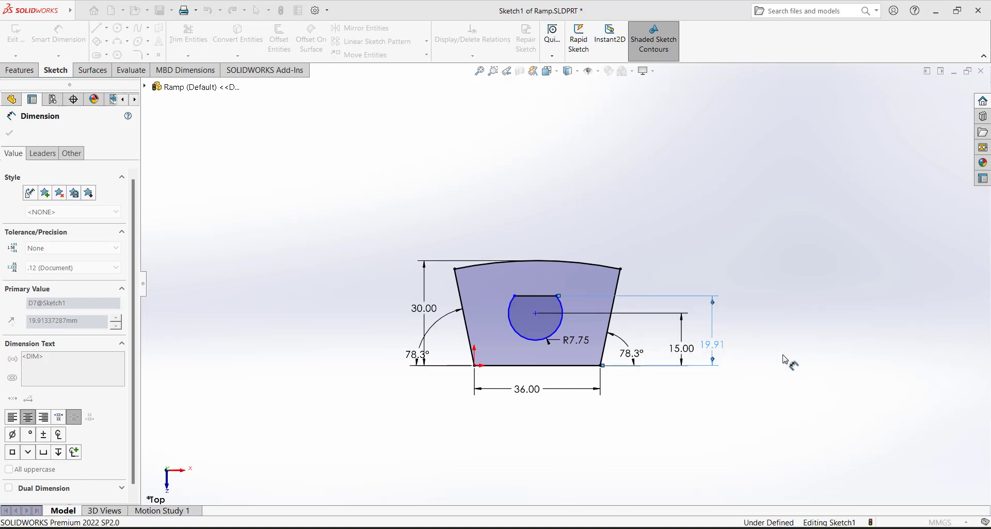
Dimension the horizontal distance from the origin to the inner arc's center as 18 mm and exit the sketch
left_click(535, 313)
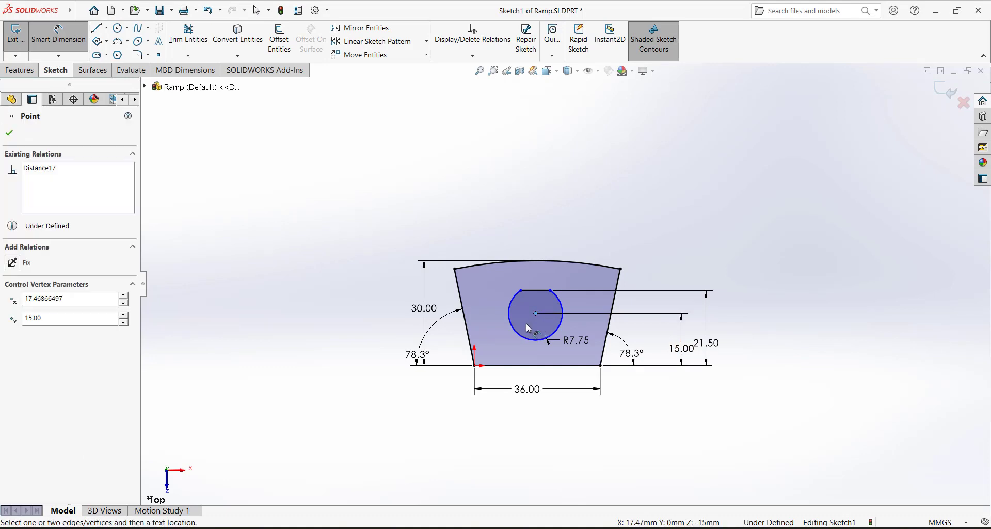
left_click(474, 365)
left_click(516, 419)
type("18")
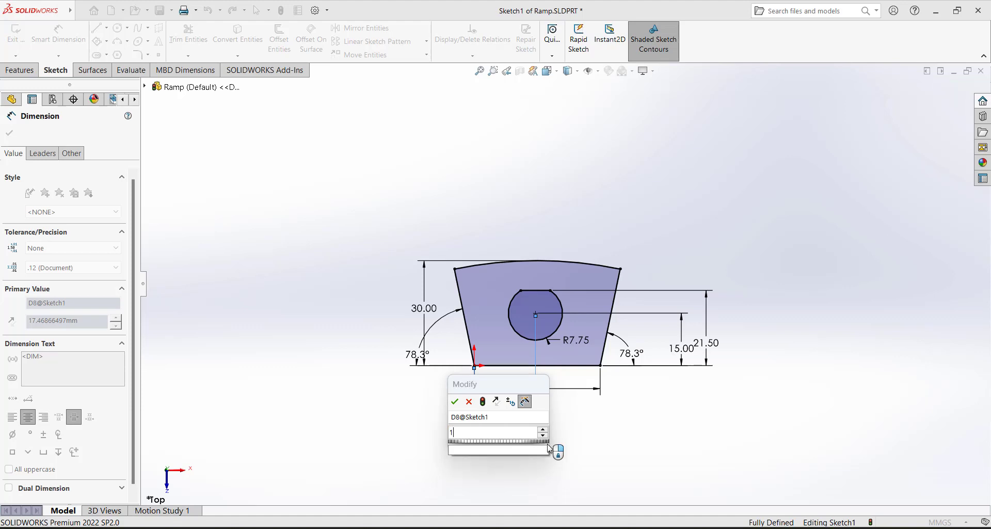
key("Return")
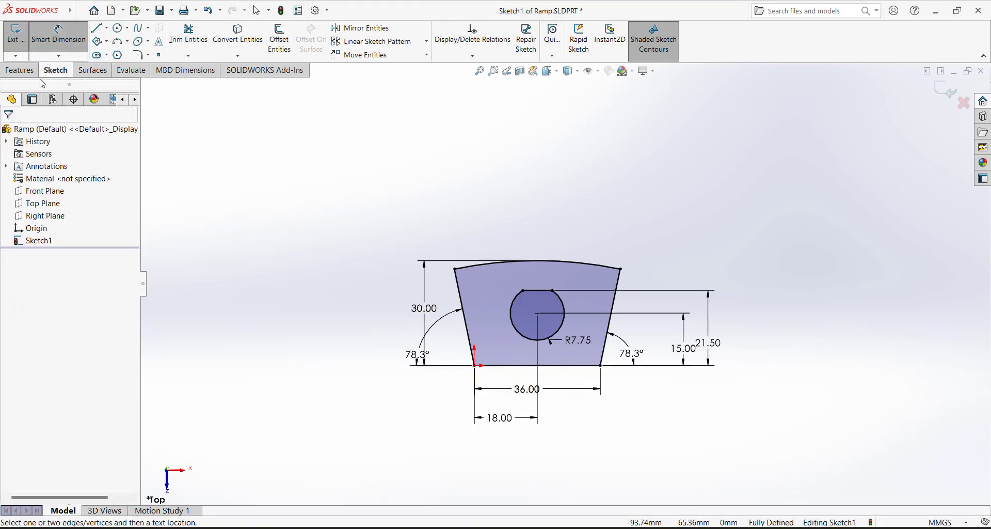
left_click(15, 33)
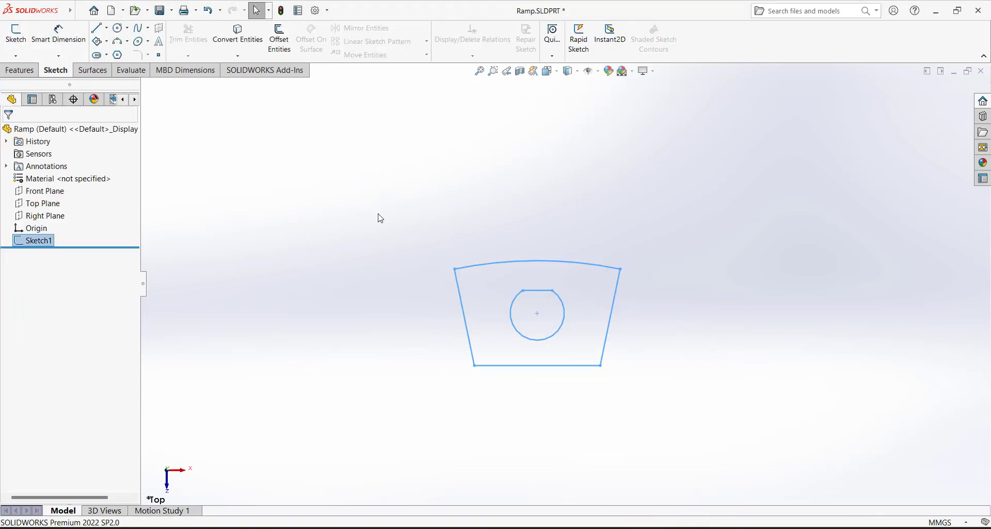
Extrude the ramp profile with its flat-topped circular cutout as a 5 mm blind boss
middle_click_drag(363, 253, 351, 233)
left_click(19, 69)
left_click(21, 52)
middle_click_drag(626, 318, 630, 285)
scroll(635, 301, "down", 2)
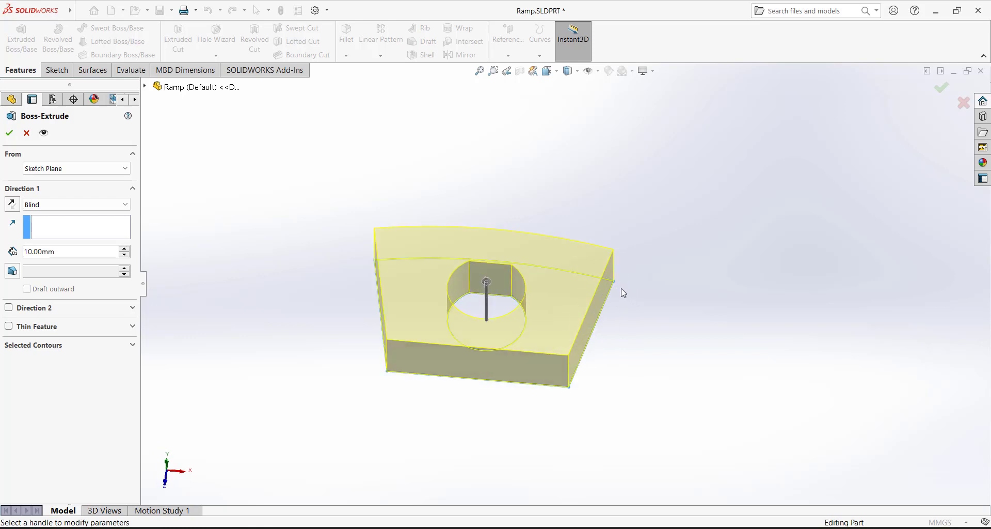
left_click(70, 251)
left_click(70, 251)
double_click(70, 251)
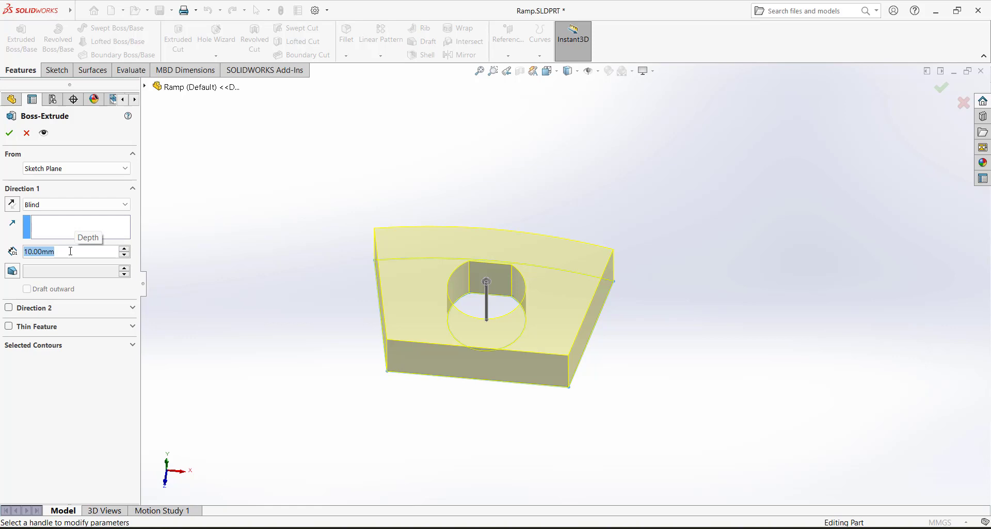
type("5")
key("Return")
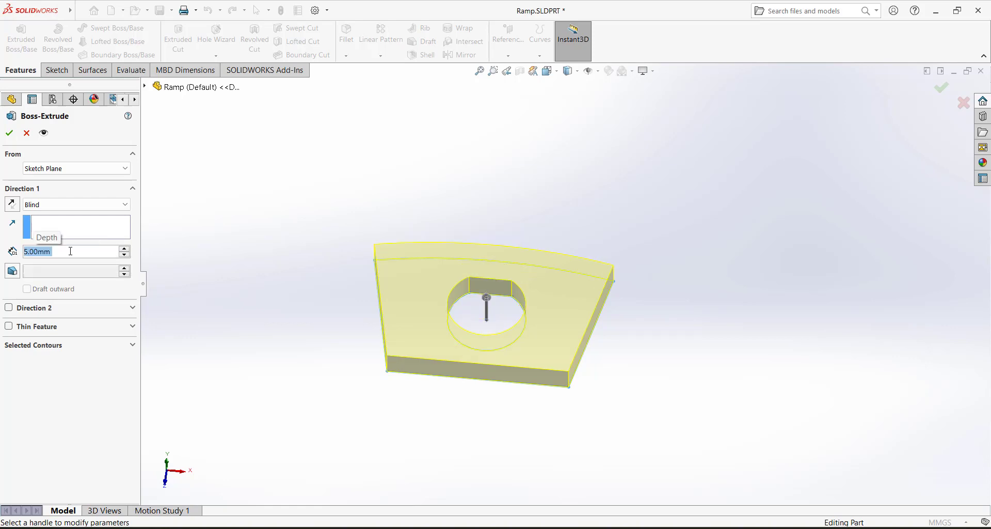
left_click(9, 132)
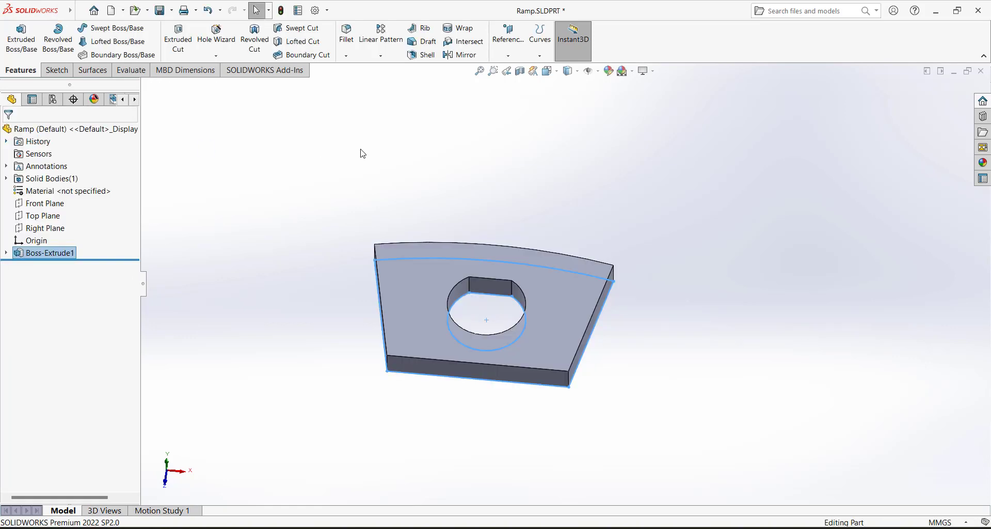
Fillet the two vertical corner edges at the ends of the plate's curved side with a 5 mm radius
middle_click_drag(494, 189, 456, 183)
left_click(346, 34)
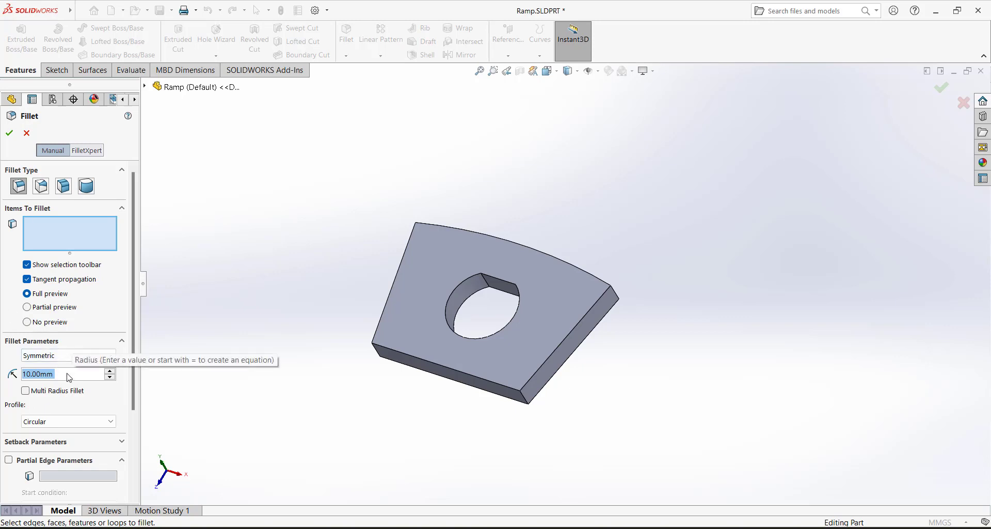
type("5")
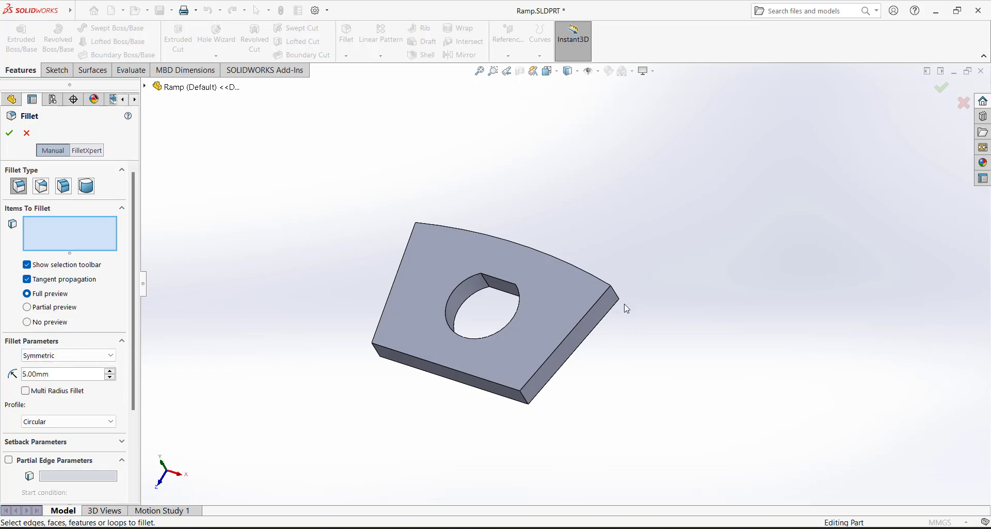
left_click(615, 294)
middle_click_drag(478, 206, 396, 229)
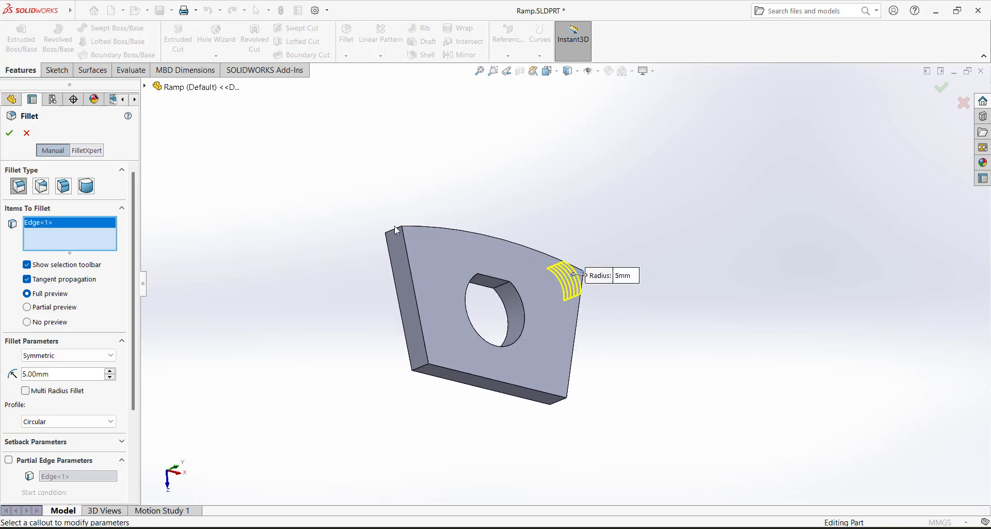
left_click(397, 230)
left_click(9, 133)
Shell the plate to a 2 mm wall thickness, removing its large upper face
middle_click_drag(385, 314, 368, 163)
left_click(422, 54)
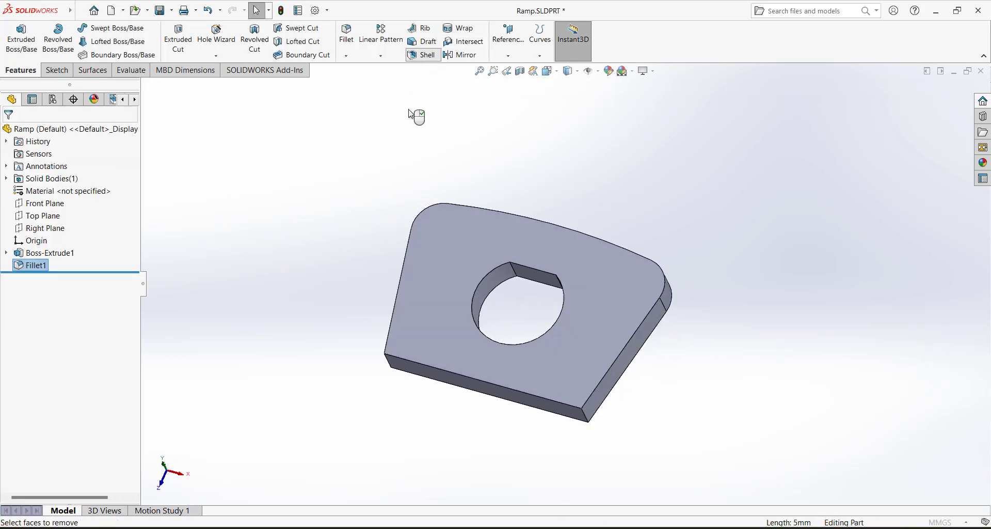
left_click(449, 274)
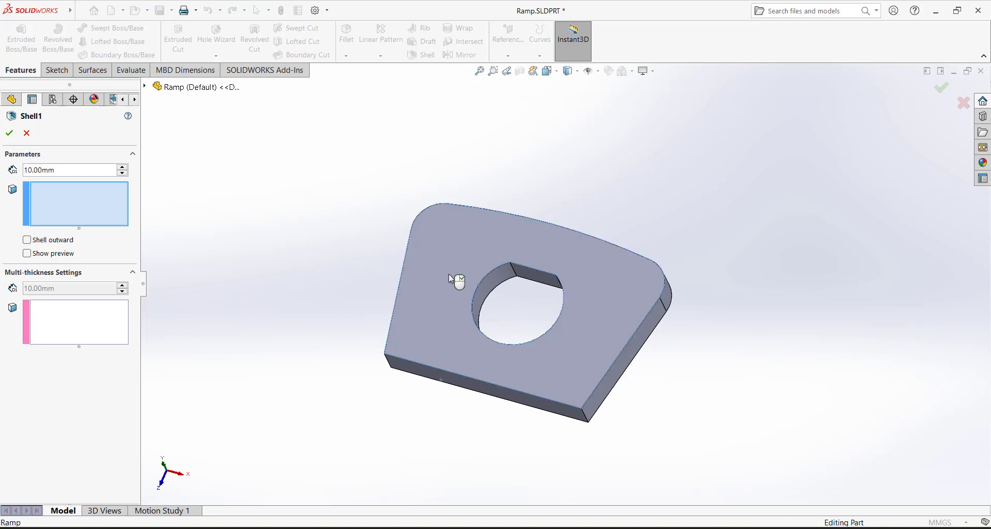
double_click(64, 169)
type("2")
key("Return")
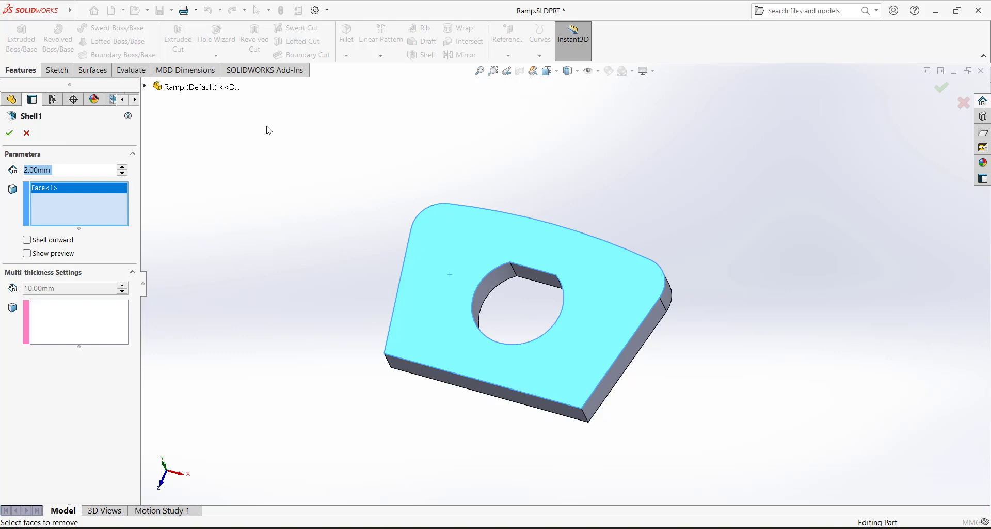
middle_click_drag(361, 221, 377, 244)
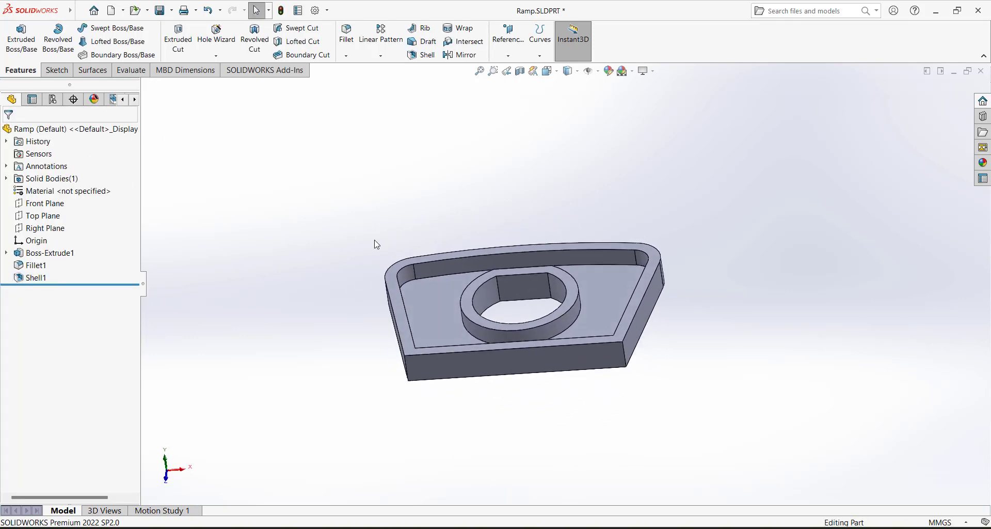
Sketch a circle about 2.9 mm in diameter near the middle of the plate's straight front side face
middle_click_drag(363, 287, 336, 278)
left_click(57, 71)
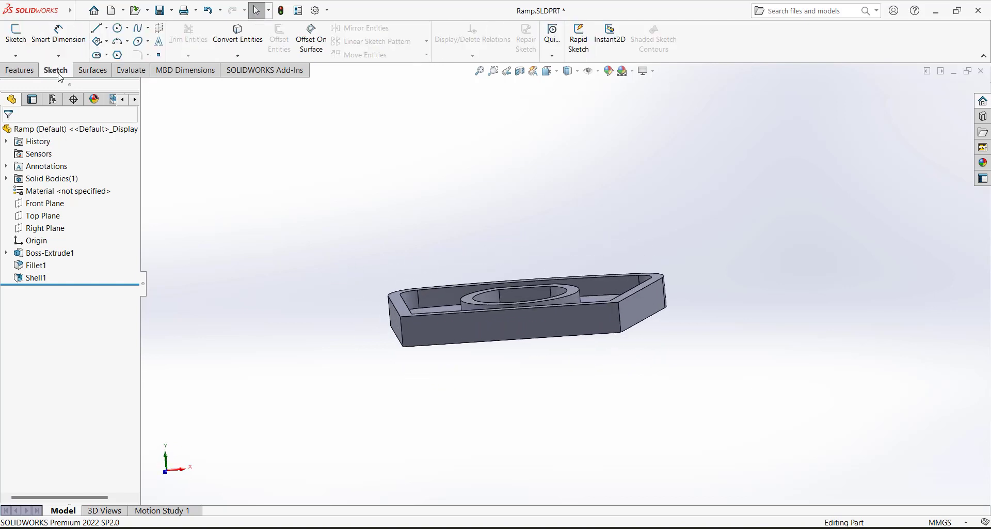
left_click(16, 38)
mouse_move(369, 254)
middle_mouse_down()
mouse_move(365, 350)
mouse_move(369, 248)
middle_mouse_up()
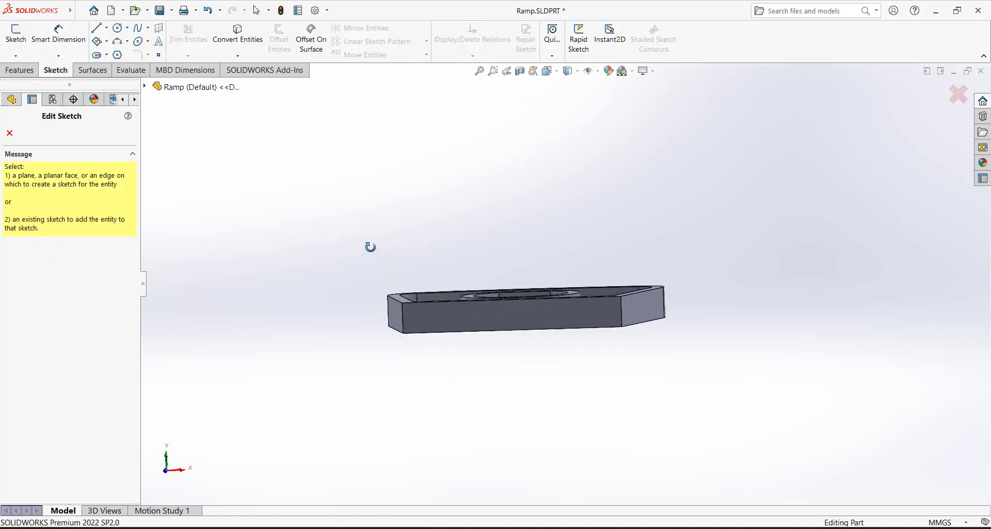
left_click(471, 316)
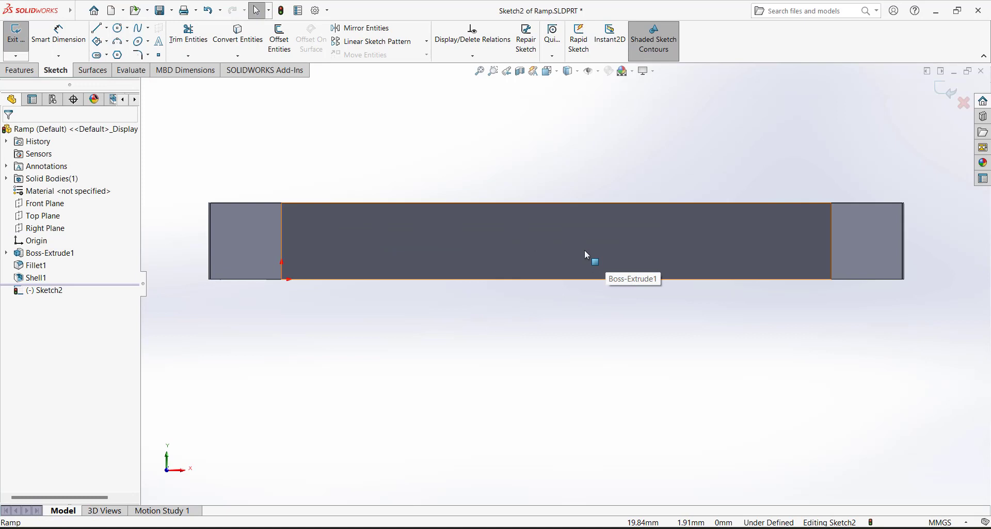
left_click(118, 30)
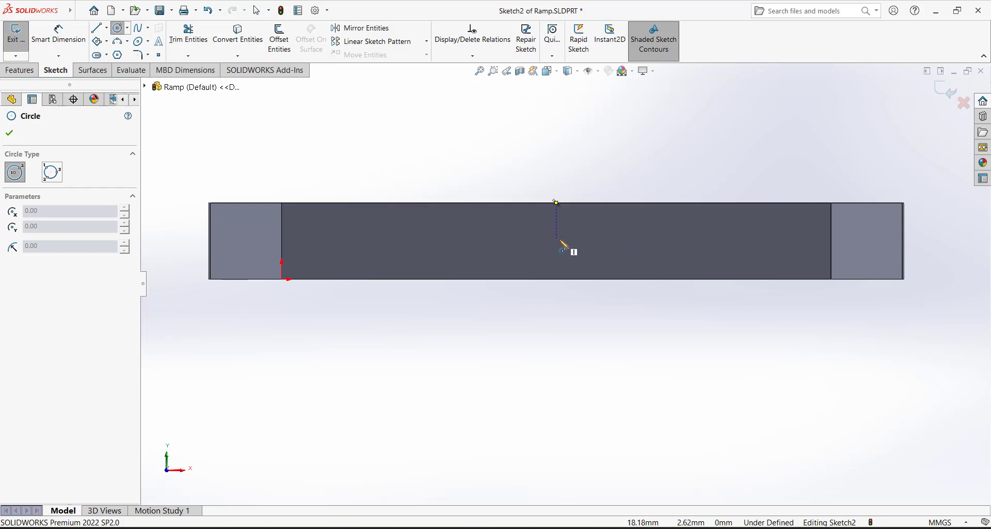
left_click(534, 238)
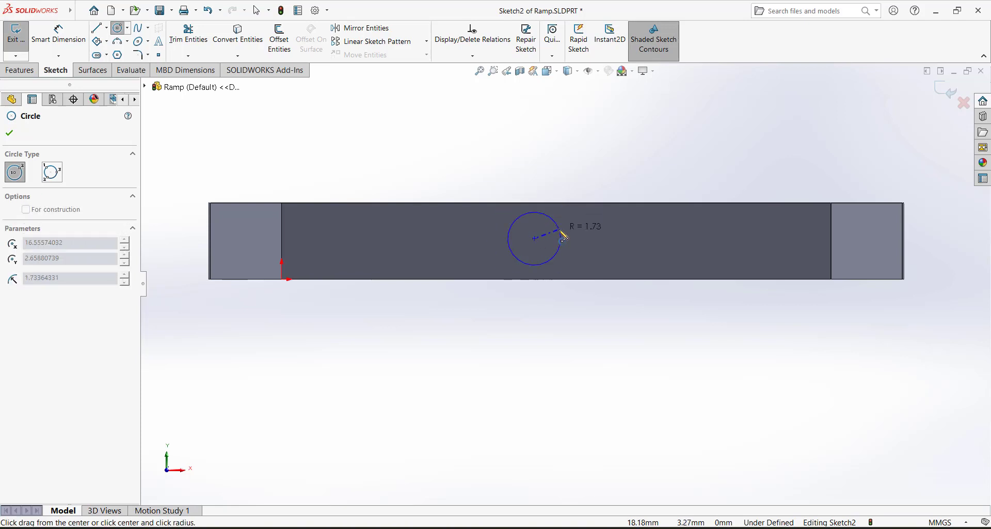
left_click(557, 237)
Dimension the front face circle's diameter as 5 mm
left_click(59, 34)
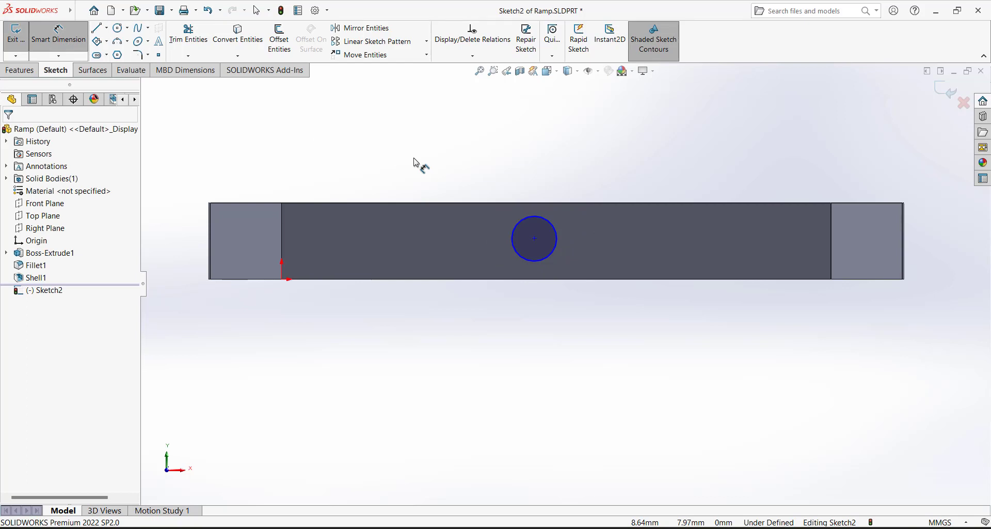
left_click(537, 261)
left_click(728, 386)
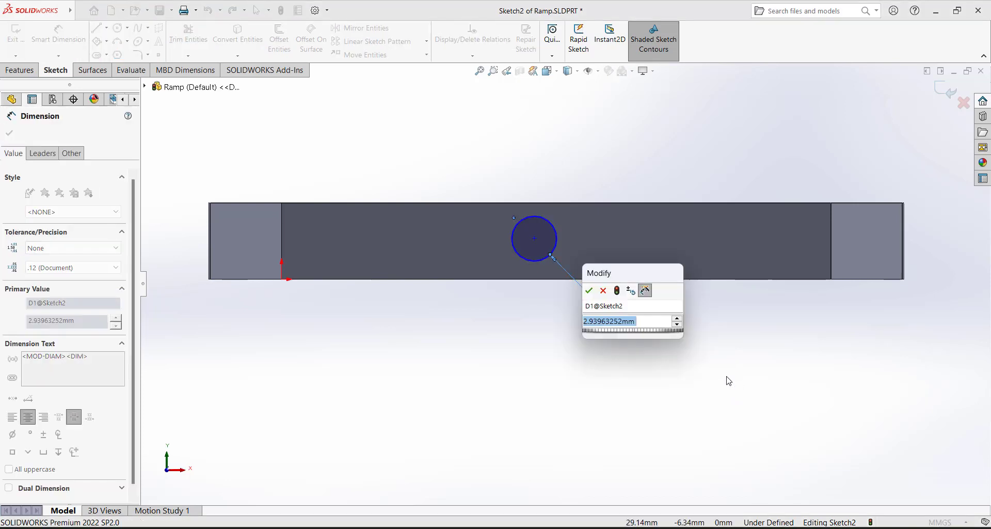
type("5")
key("Return")
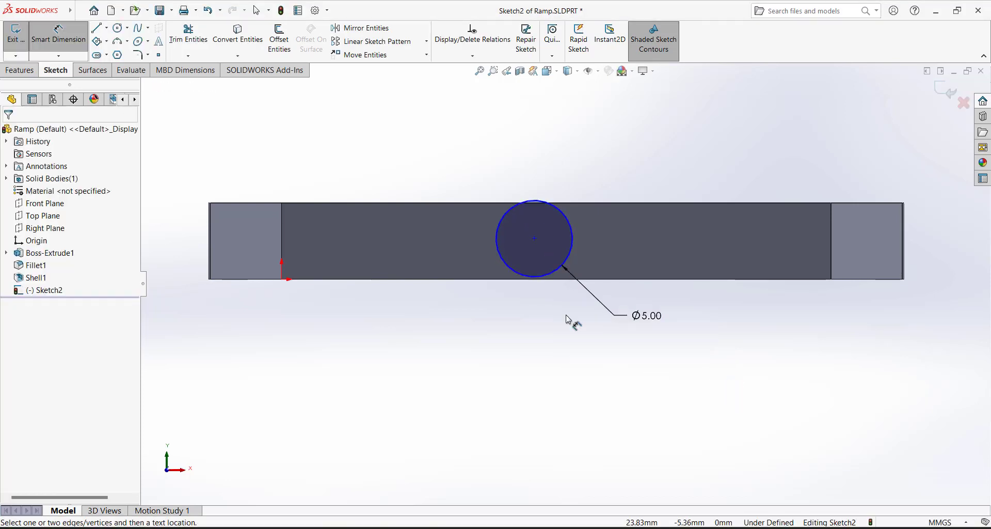
Dimension the vertical distance from the front face's lower edge to the circle's center as 2.5 mm
left_click(336, 281)
left_click(534, 239)
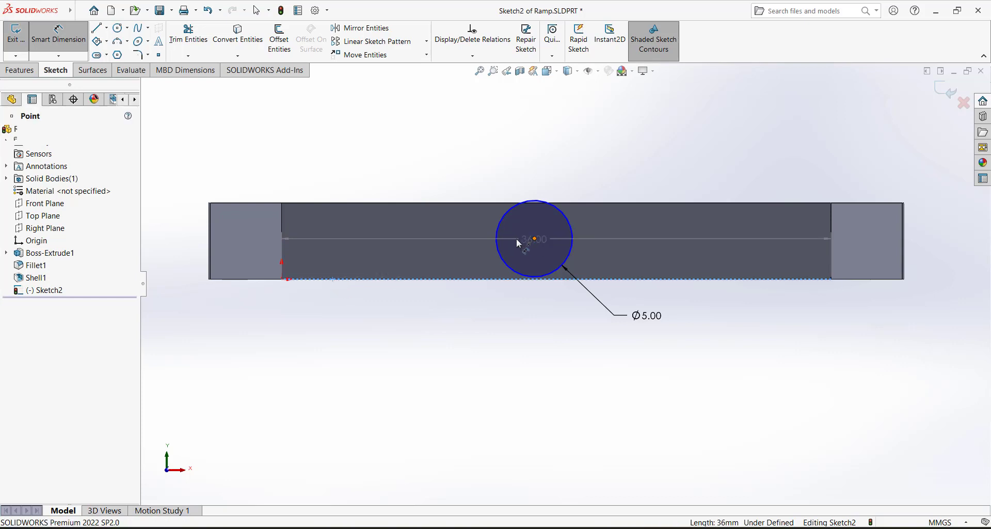
left_click(398, 258)
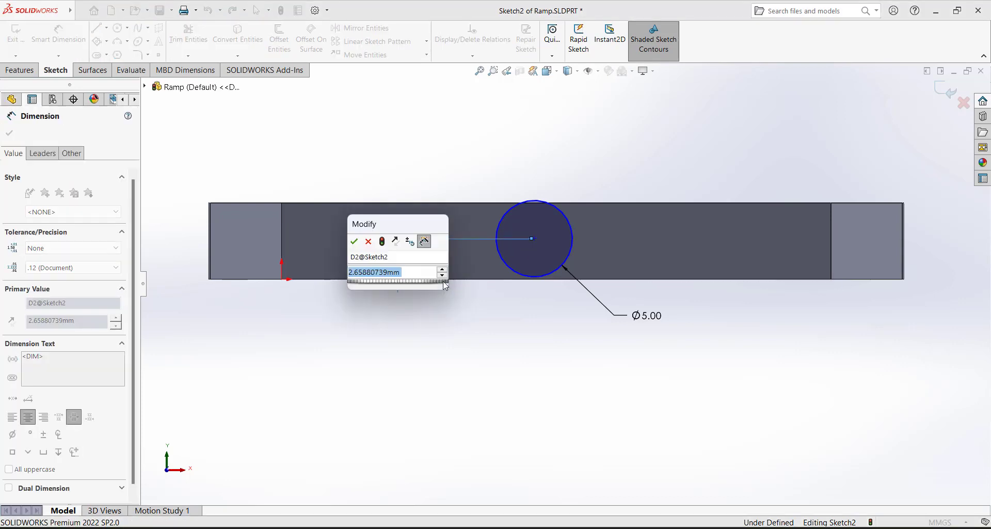
type("2.5uin")
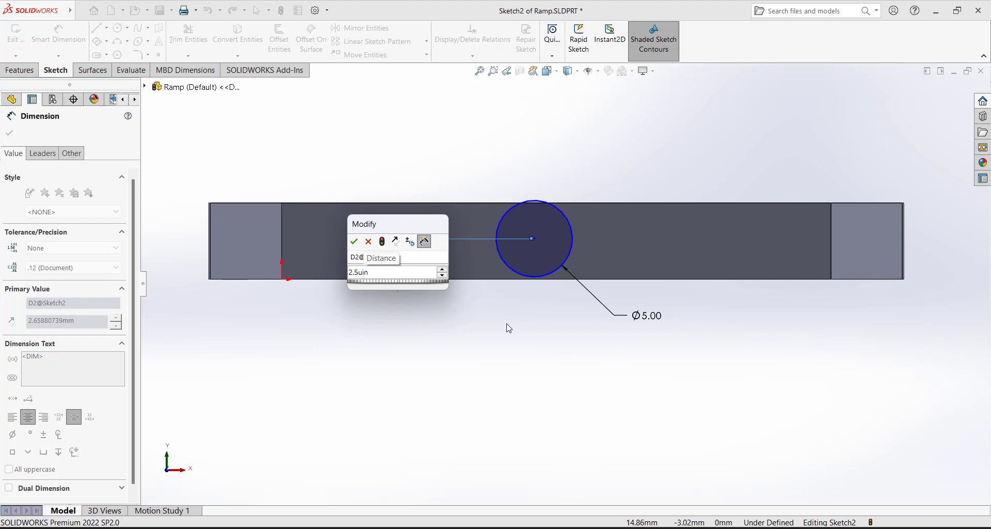
type("2.5")
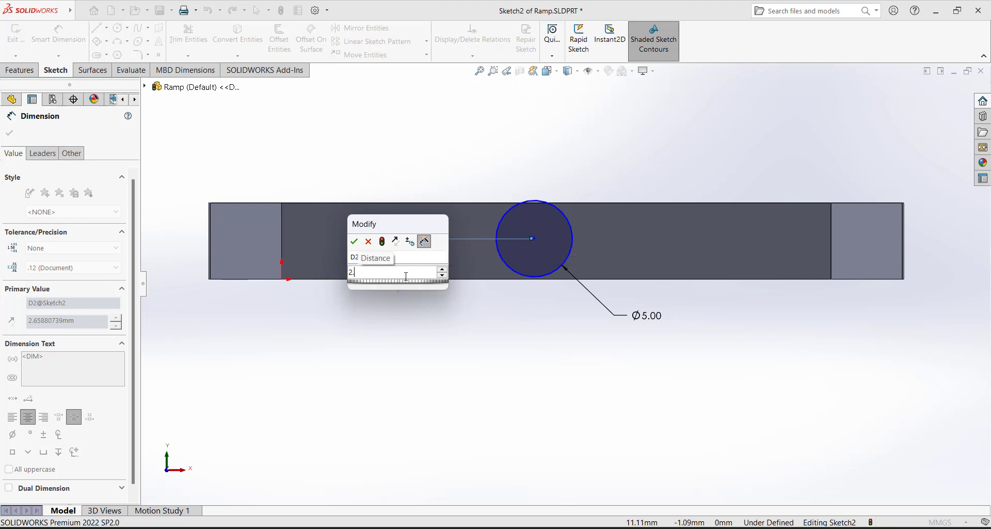
key("Return")
Dimension the horizontal distance from the origin to the circle's center as 18 mm
left_click(535, 240)
left_click(282, 279)
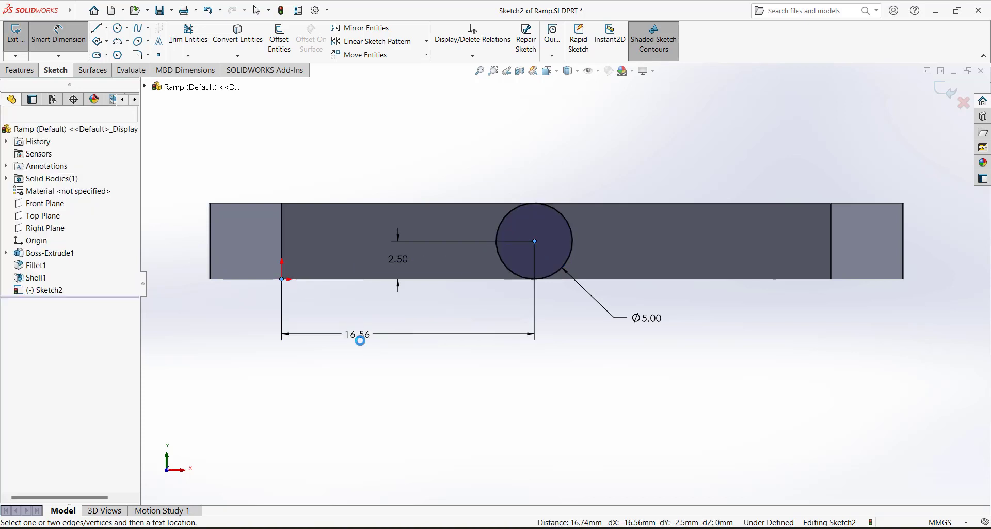
left_click(360, 335)
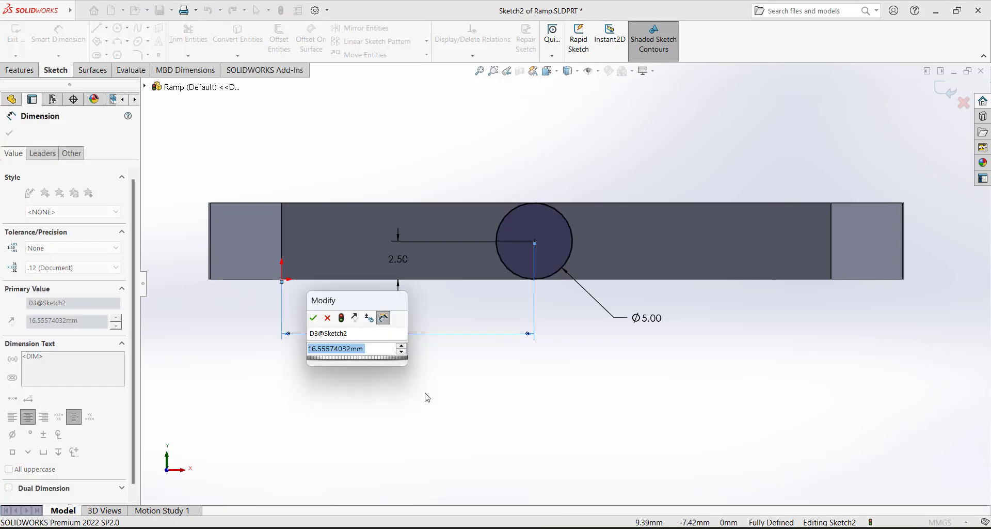
type("18")
key("Return")
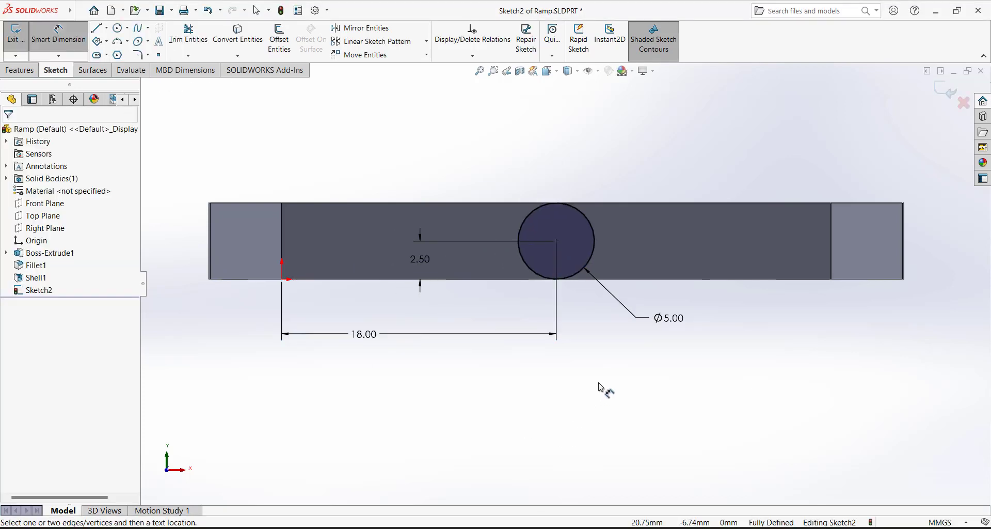
Extrude the 5 mm circle outward from the front face as a 7.5 mm blind boss merged with the plate
key("ctrl+7")
left_click(21, 70)
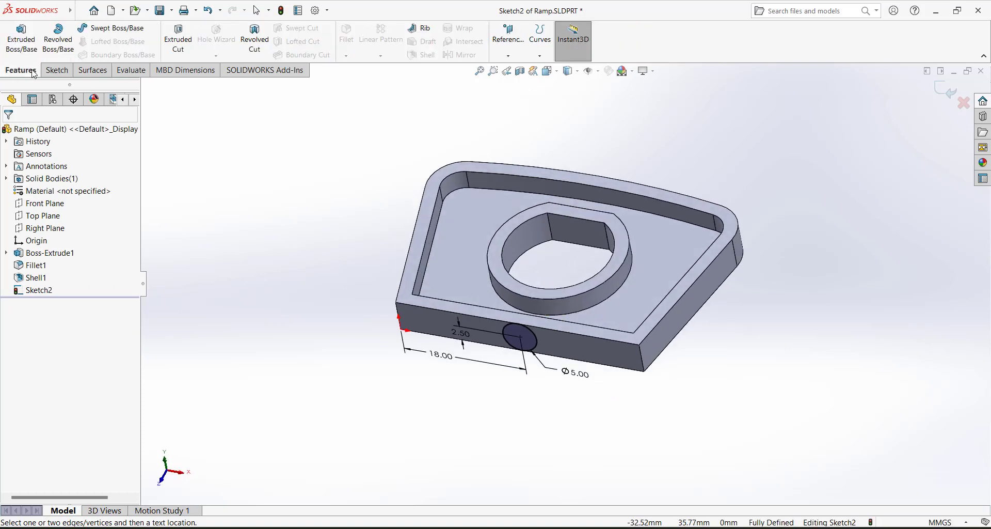
left_click(21, 39)
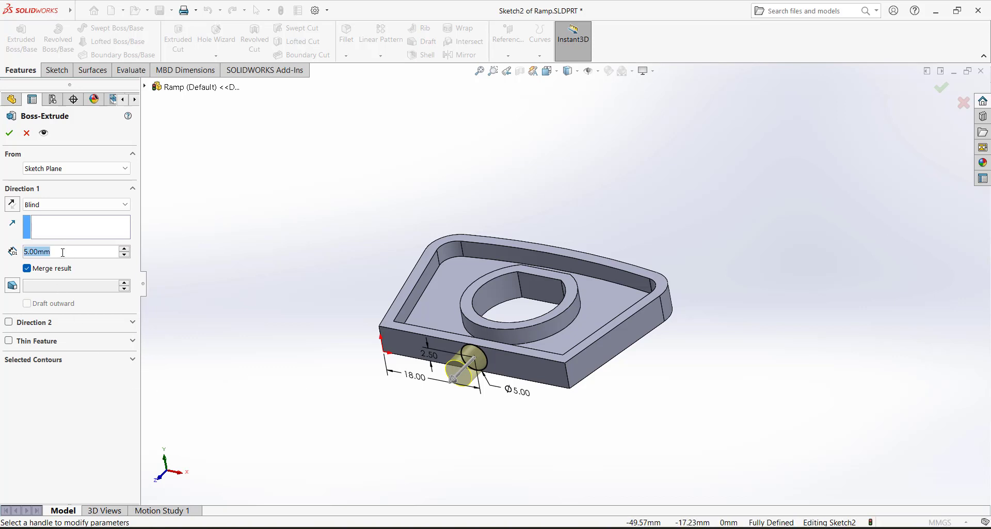
type("7.5")
key("Return")
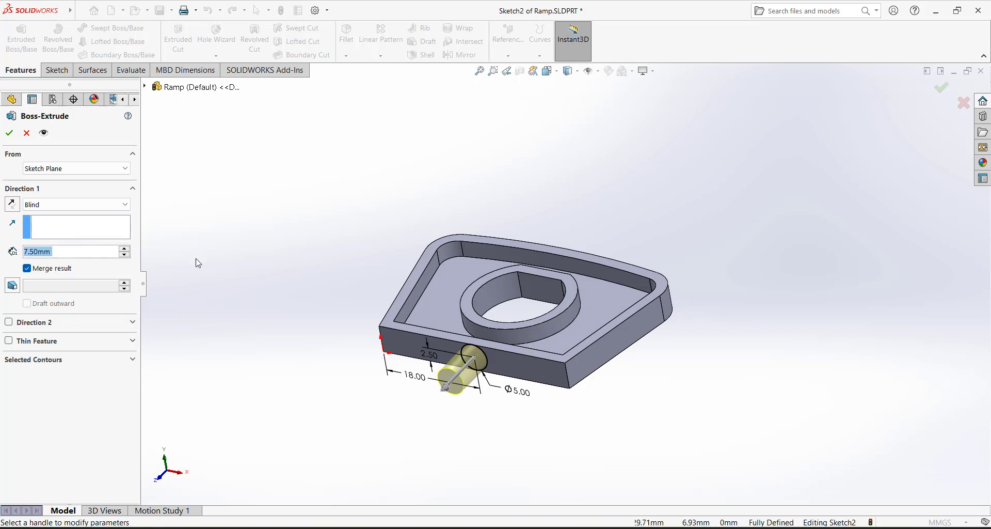
left_click(10, 132)
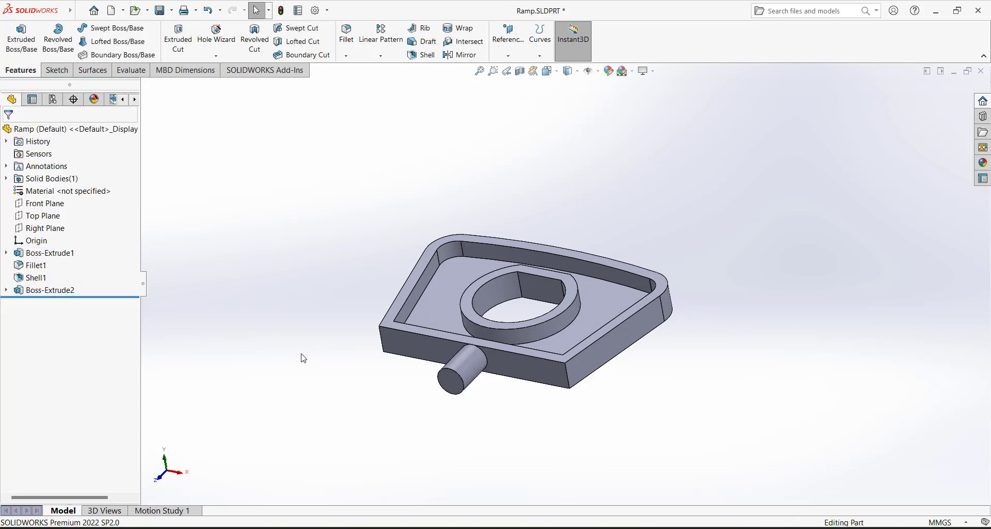
Sketch a circle of about 1.6 mm radius on the peg's end face, centered on the peg's axis
left_click(57, 70)
left_click(16, 34)
left_click(453, 381)
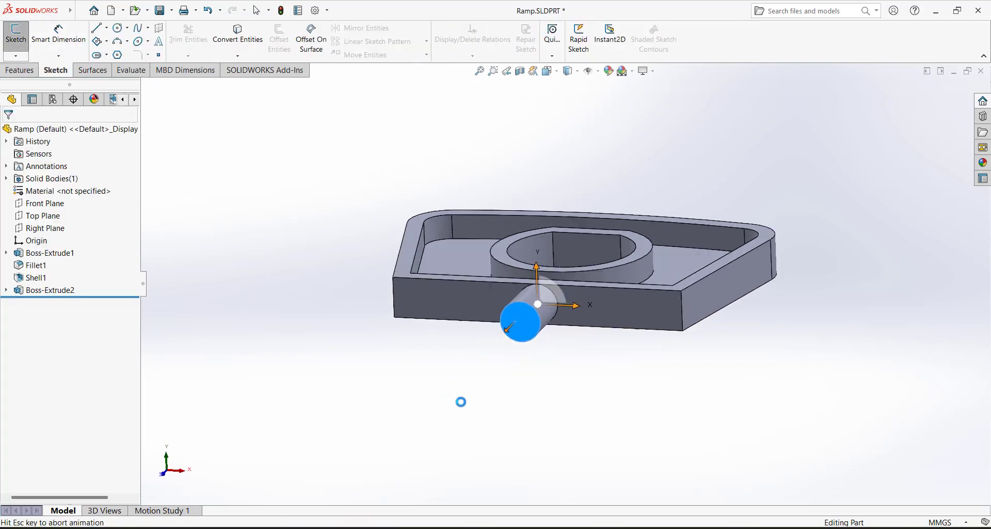
left_click(118, 28)
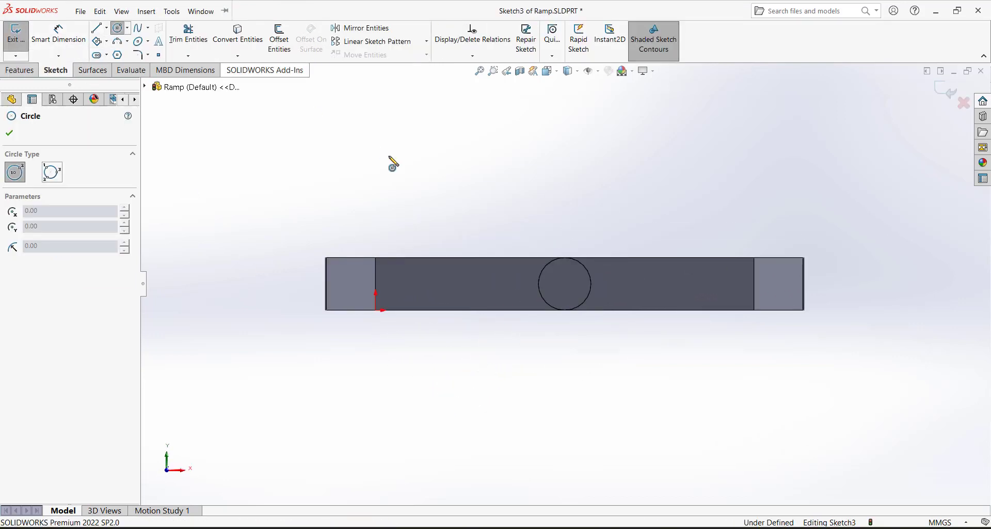
left_click(566, 284)
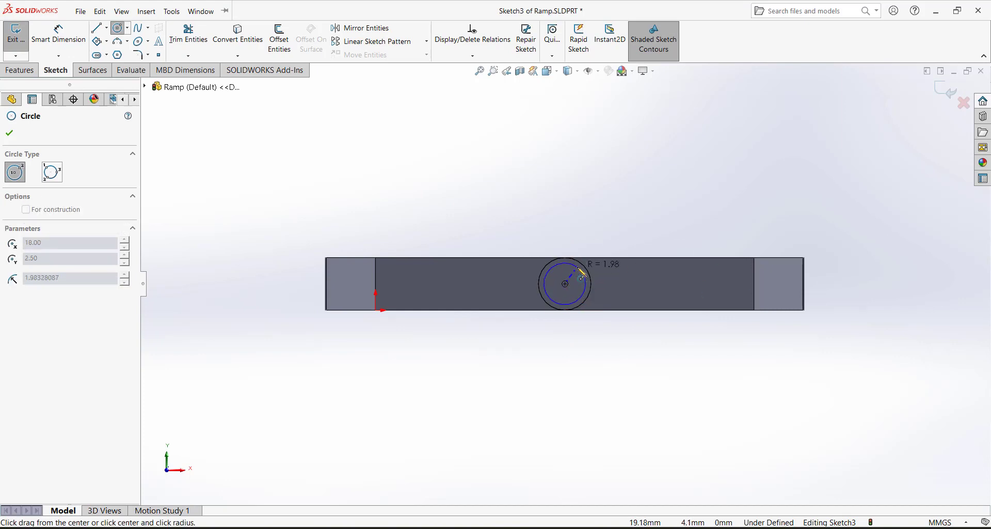
key("Escape")
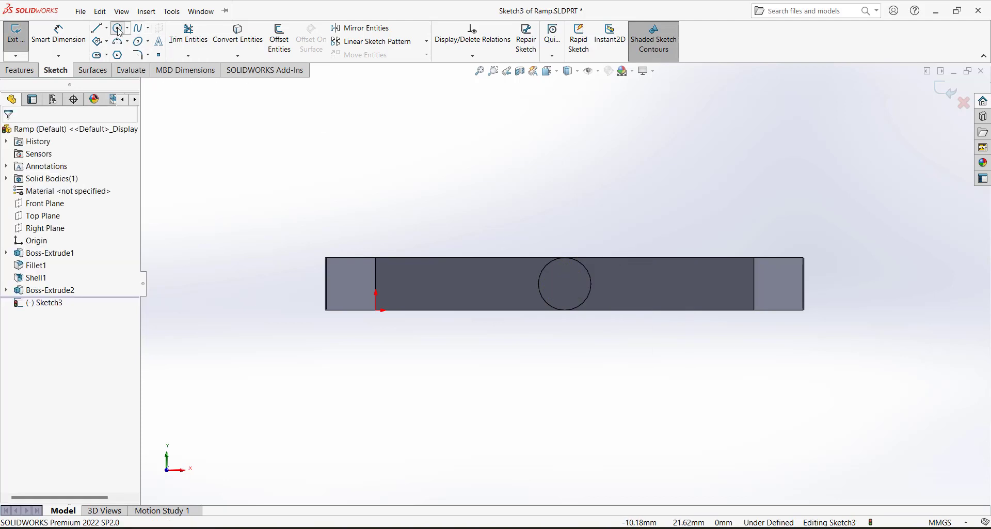
left_click(120, 30)
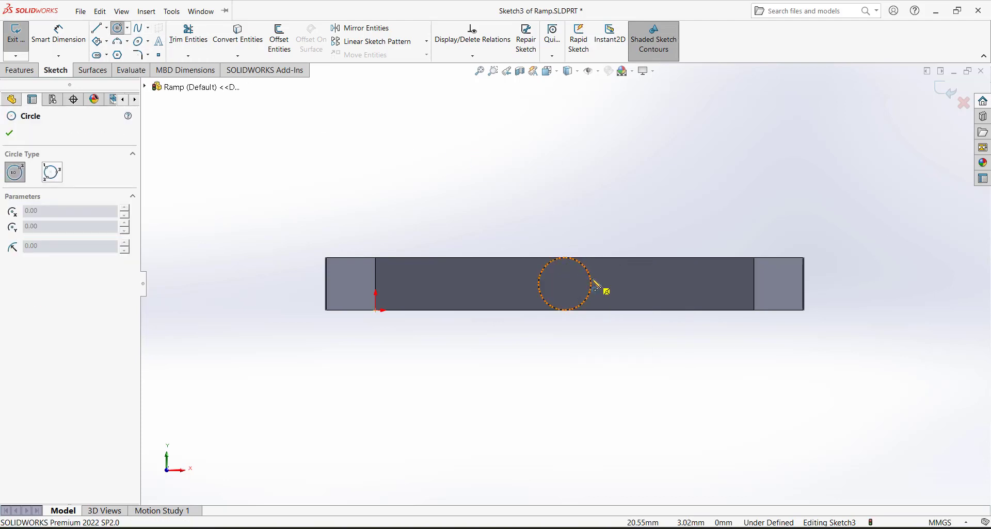
left_click(565, 284)
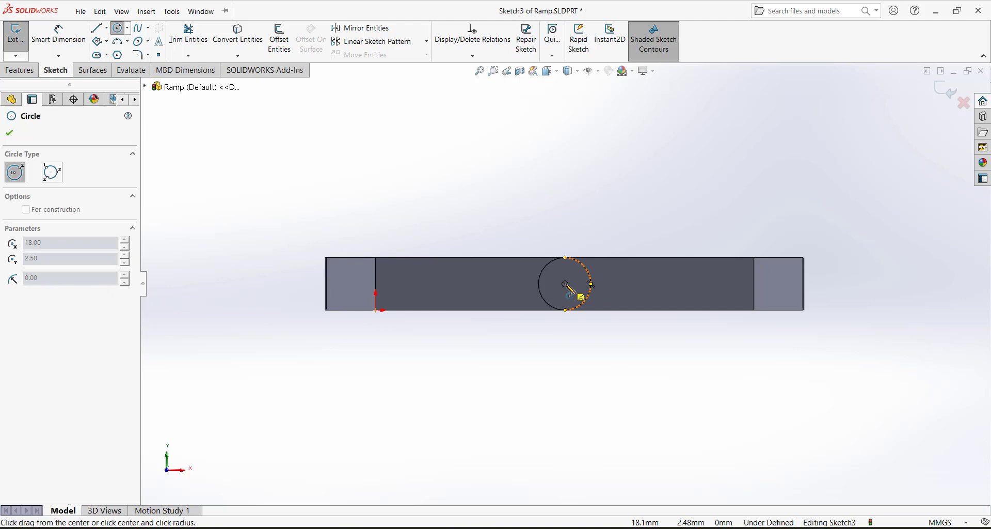
left_click(579, 295)
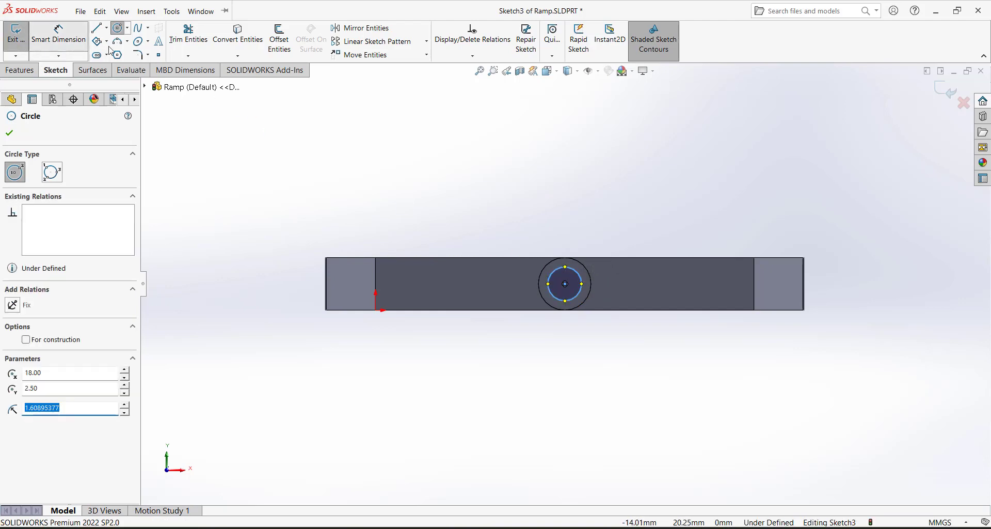
Dimension the diameter of the circle on the peg's end face as 6 mm
left_click(58, 34)
left_click(566, 301)
left_click(697, 218)
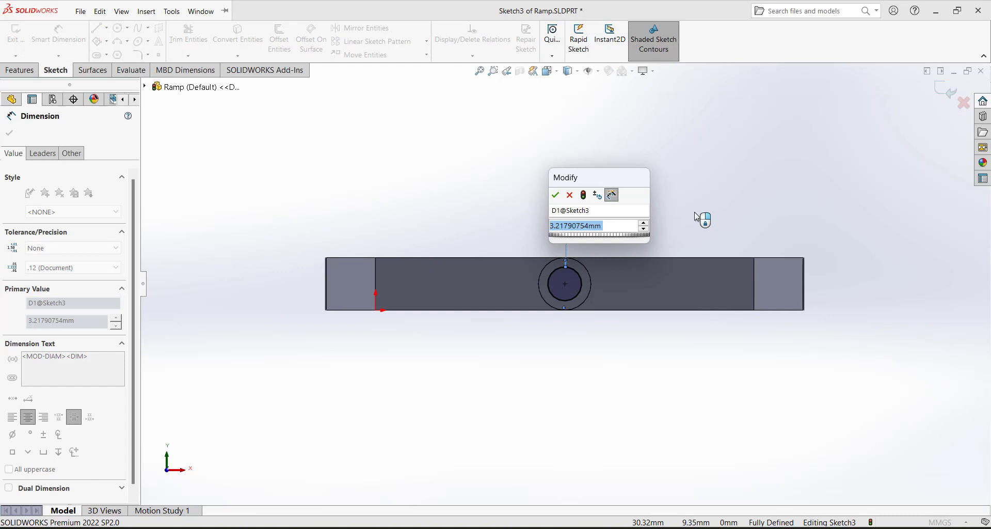
type("6")
key("Return")
Extrude the 6 mm circle 2 mm blind back toward the plate, merged with the peg as a collar
middle_click_drag(692, 204, 622, 263)
left_click(20, 70)
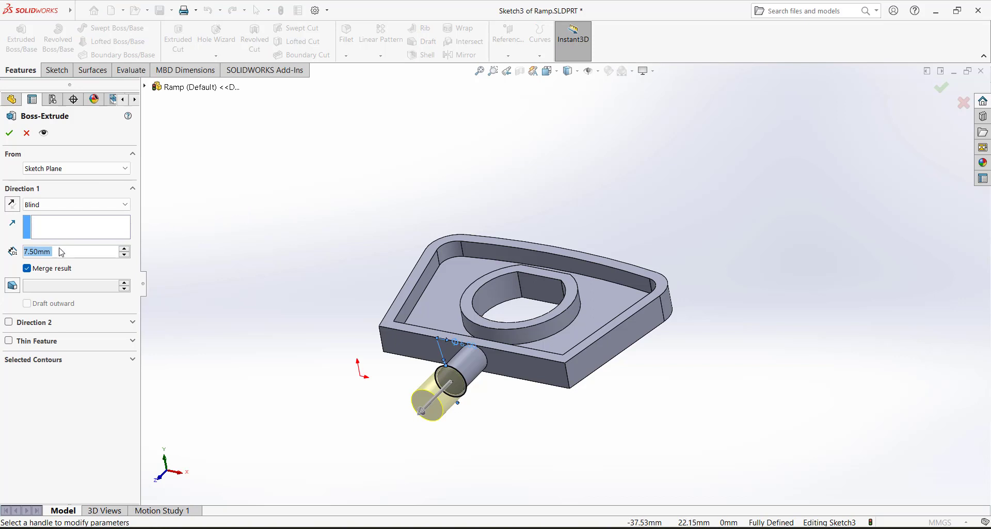
type("2")
key("Tab")
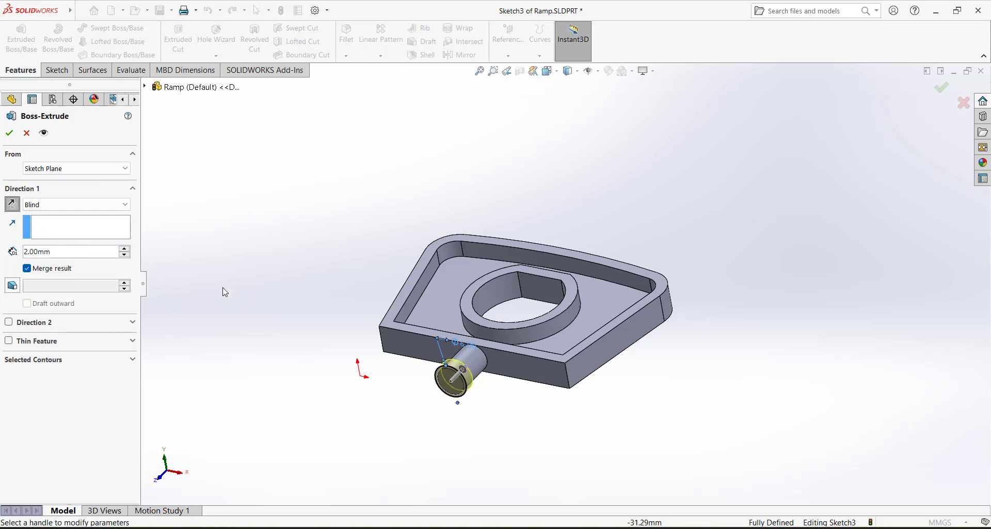
left_click(10, 134)
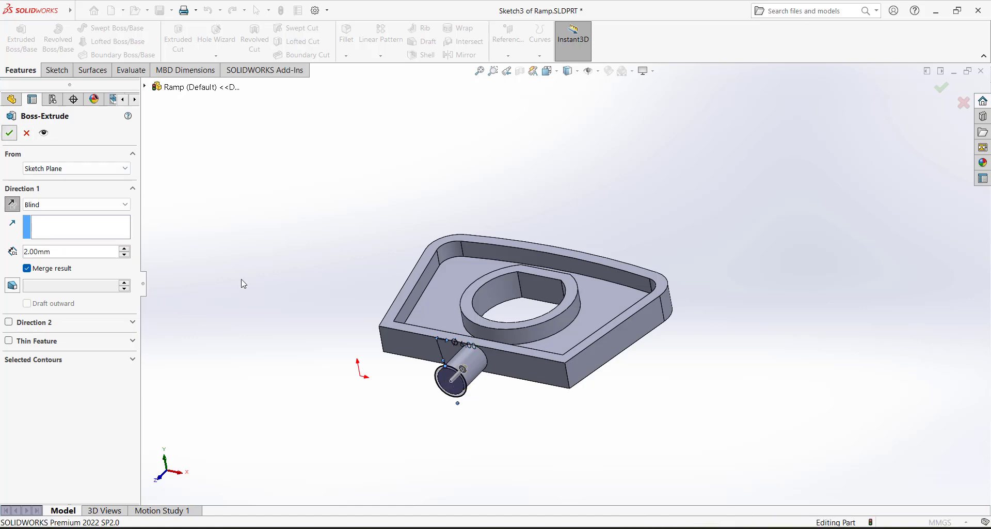
Chamfer the outer edge of the peg's collar with a 1 mm distance at 45 degrees
left_click(505, 402)
scroll(482, 359, "down", 4)
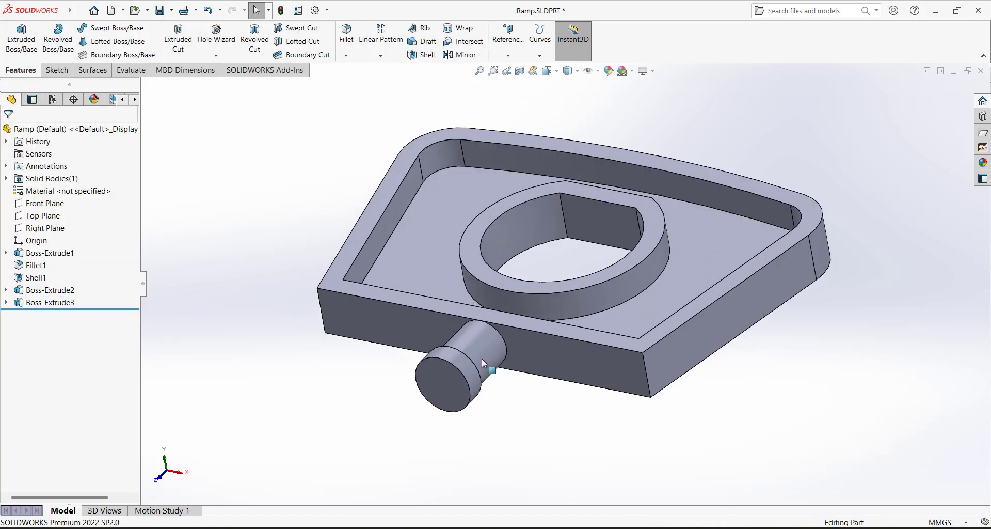
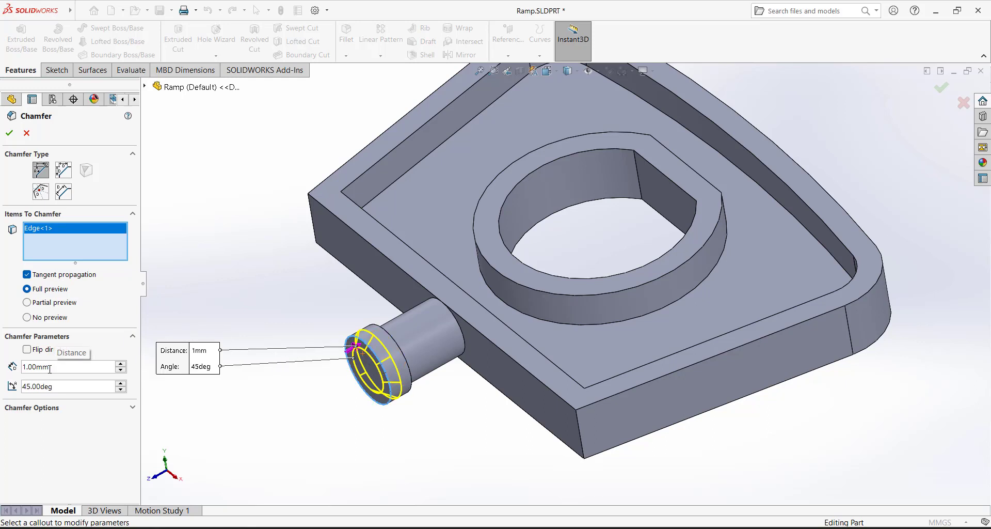
left_click(10, 133)
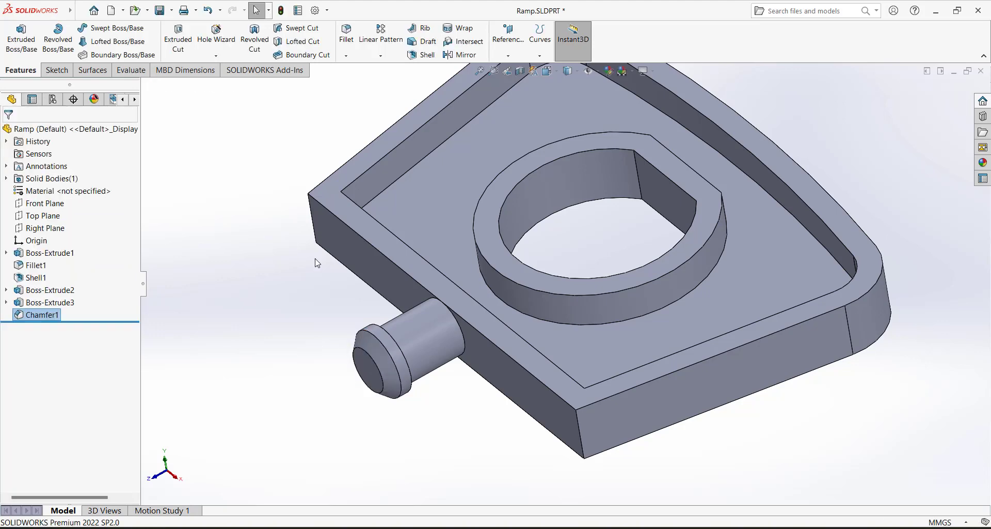
Start a sketch on the plate's top rim face and draw a corner rectangle about 2.4 by 6 mm over the peg's end
middle_click_drag(272, 279, 355, 291)
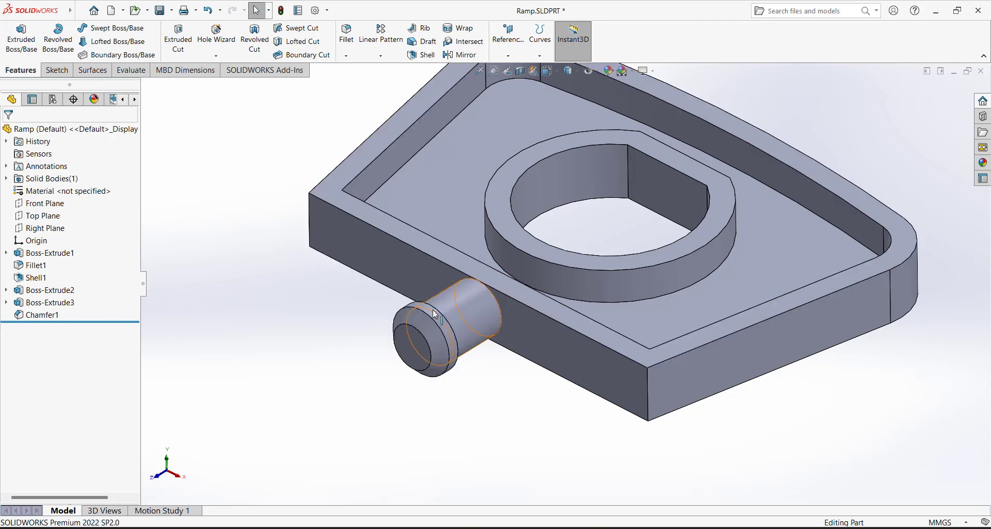
left_click(55, 73)
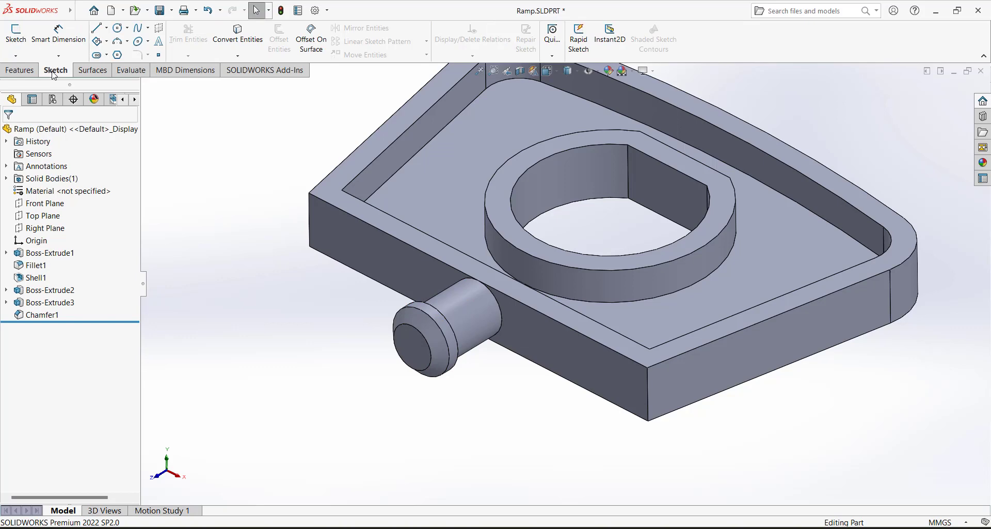
left_click(15, 32)
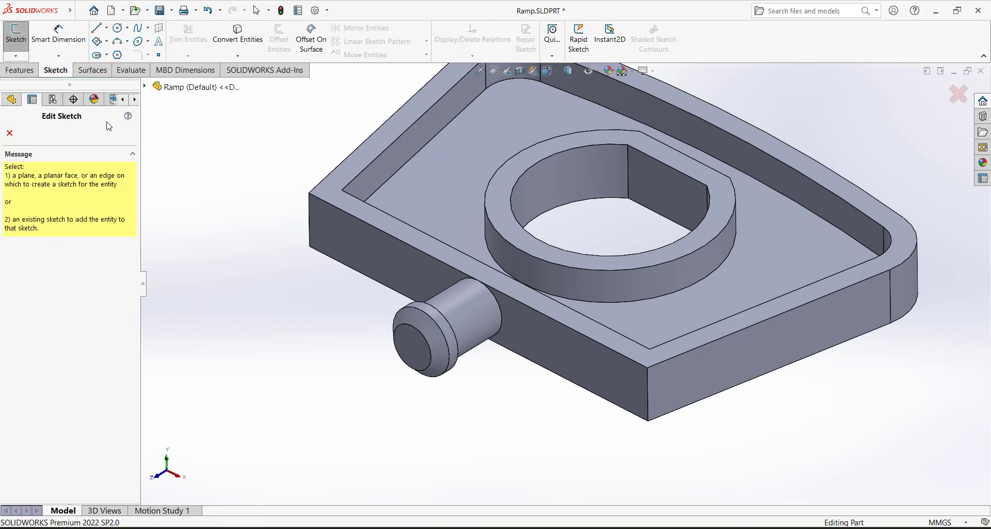
left_click(387, 217)
scroll(655, 393, "down", 4)
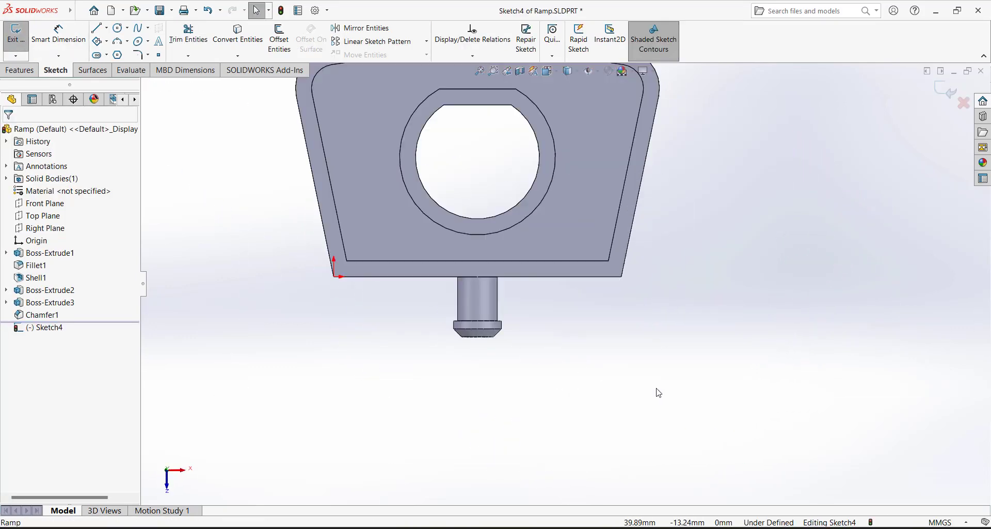
left_click(107, 41)
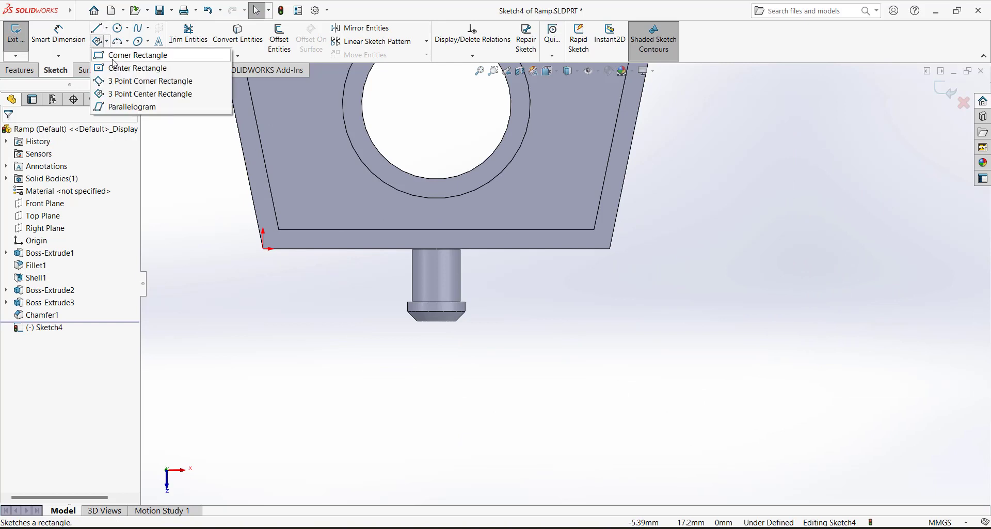
left_click(131, 54)
left_click_drag(426, 280, 449, 336)
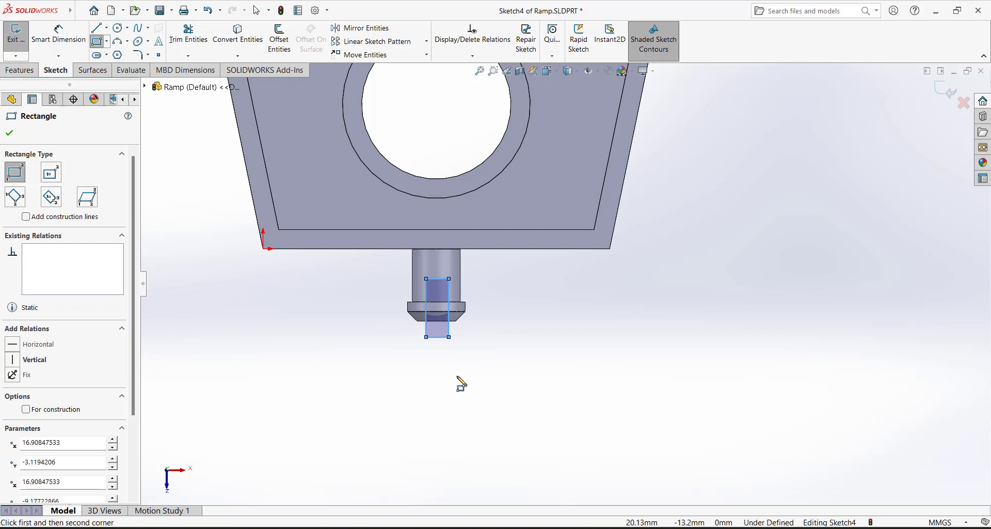
Dimension the width of the rectangle over the peg as 2 mm
left_click(59, 34)
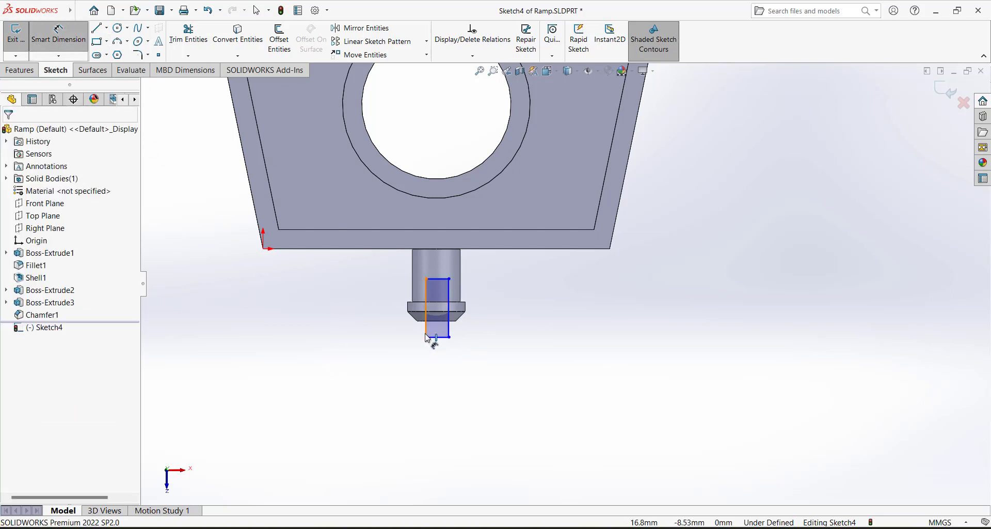
left_click(438, 337)
left_click(452, 396)
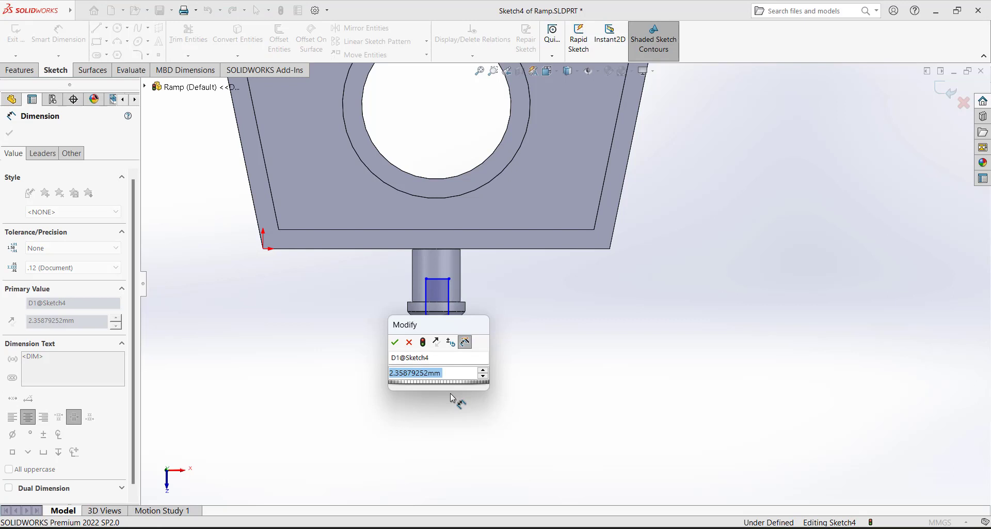
type("2")
key("Return")
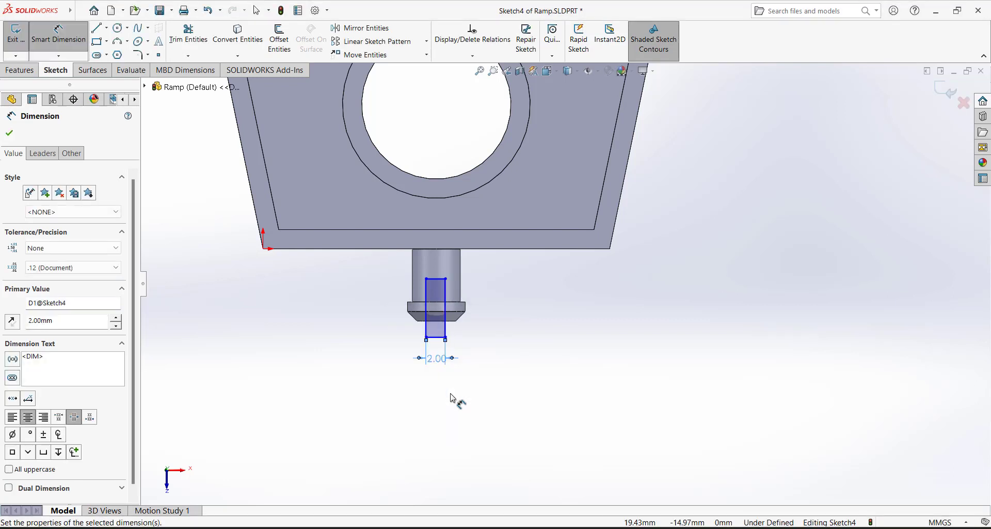
left_click(543, 291)
Draw a vertical centerline about 4.9 mm long along the peg's axis
left_click(106, 27)
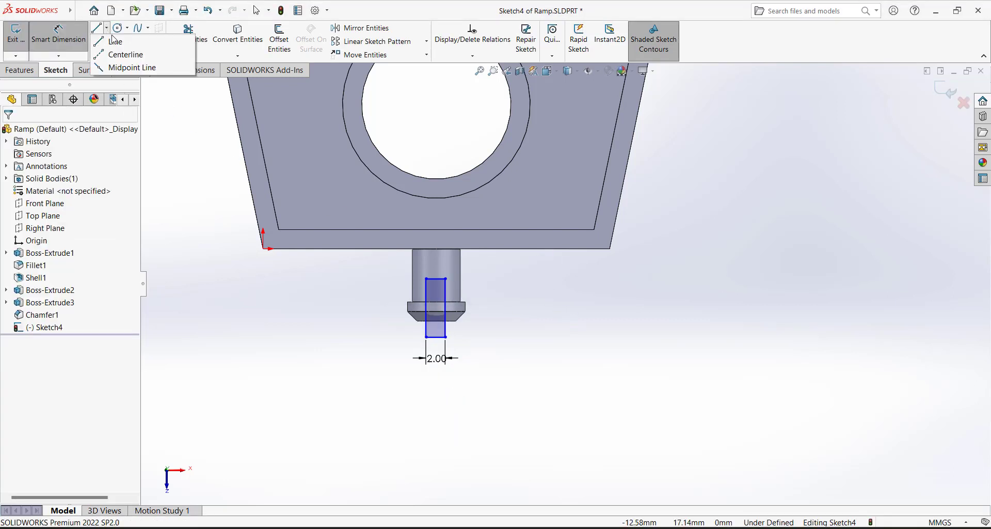
left_click(127, 55)
scroll(438, 248, "down", 3)
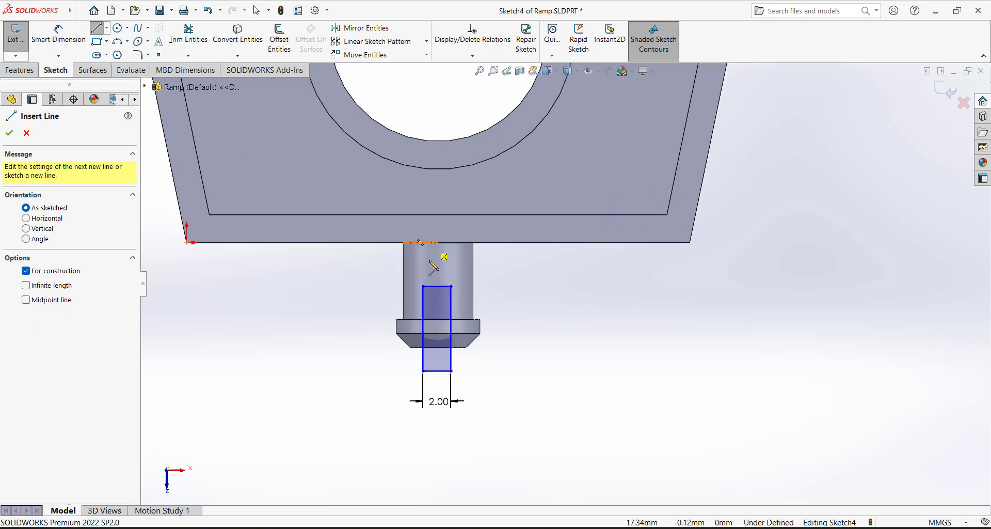
left_click(438, 320)
left_click(438, 251)
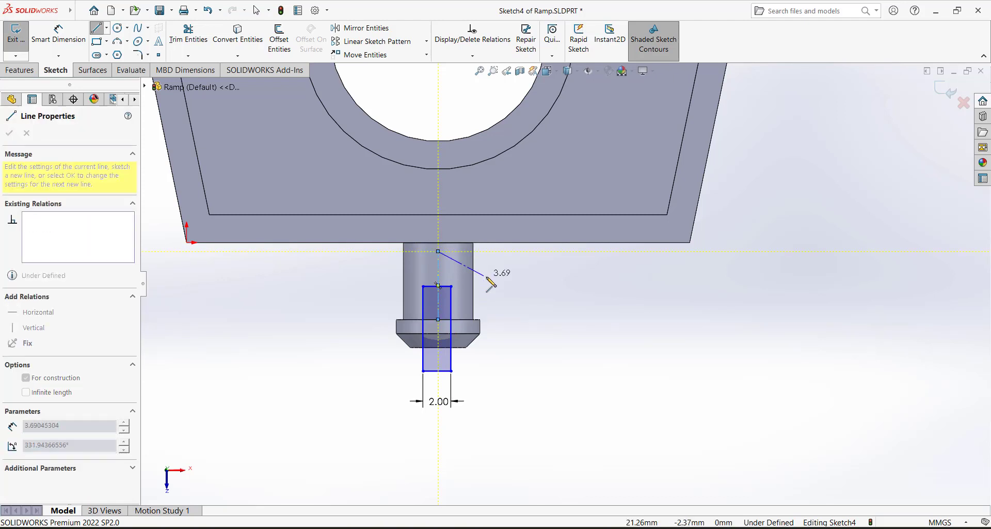
key("Escape")
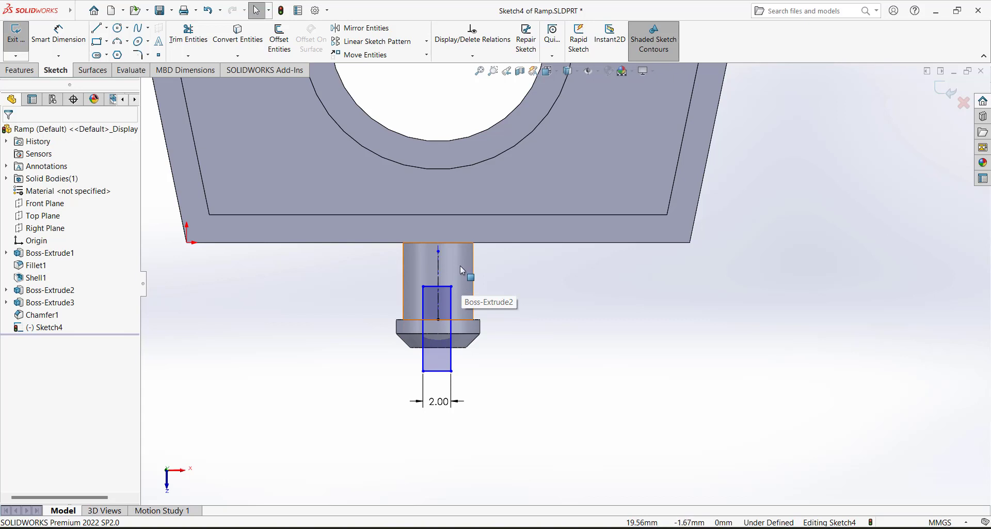
Dimension the distance from the peg's chamfered end edge to the rectangle's plate-side edge as 6 mm
key("z")
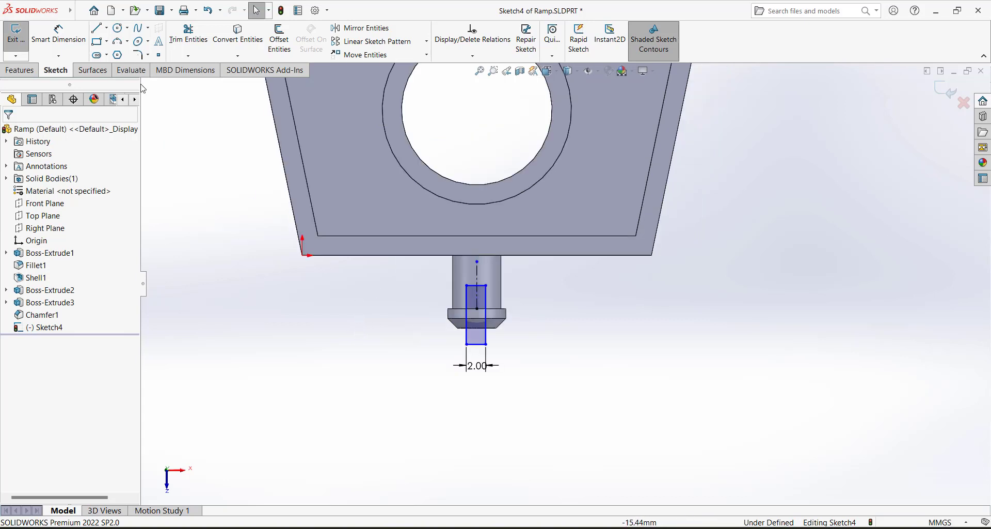
key("d")
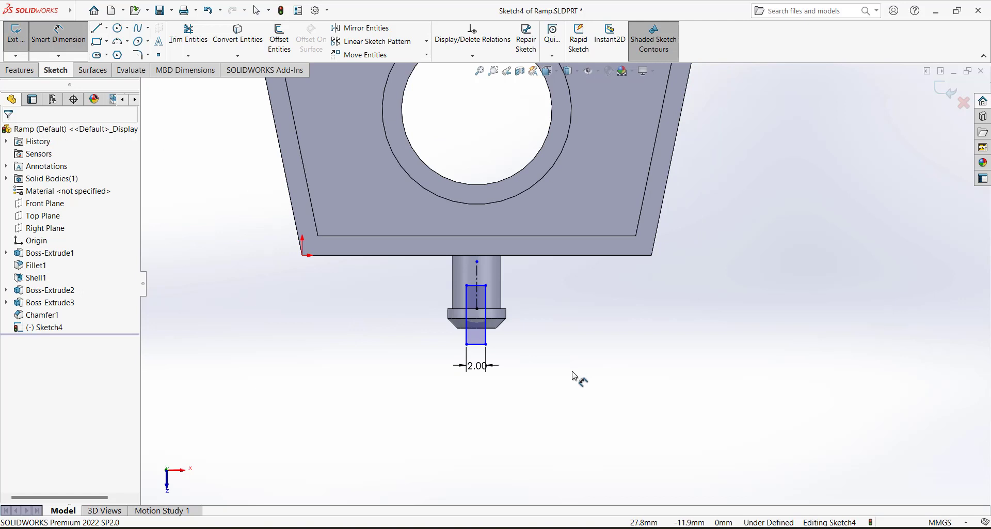
left_click(494, 332)
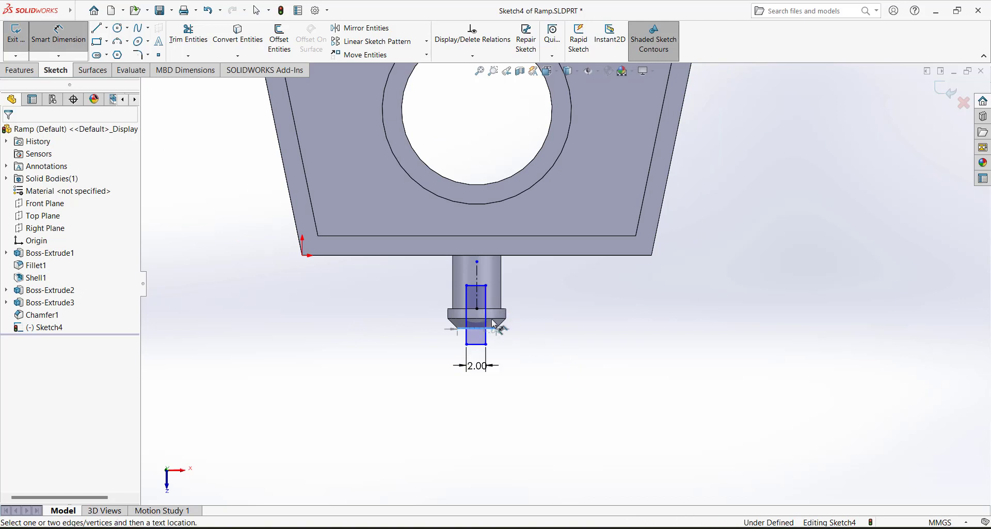
left_click(479, 287)
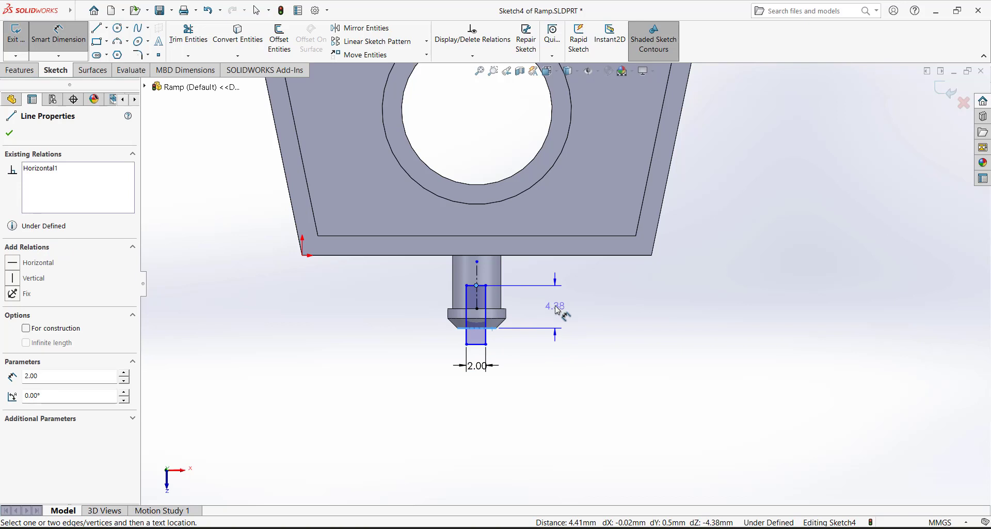
left_click(557, 308)
type("6")
key("Return")
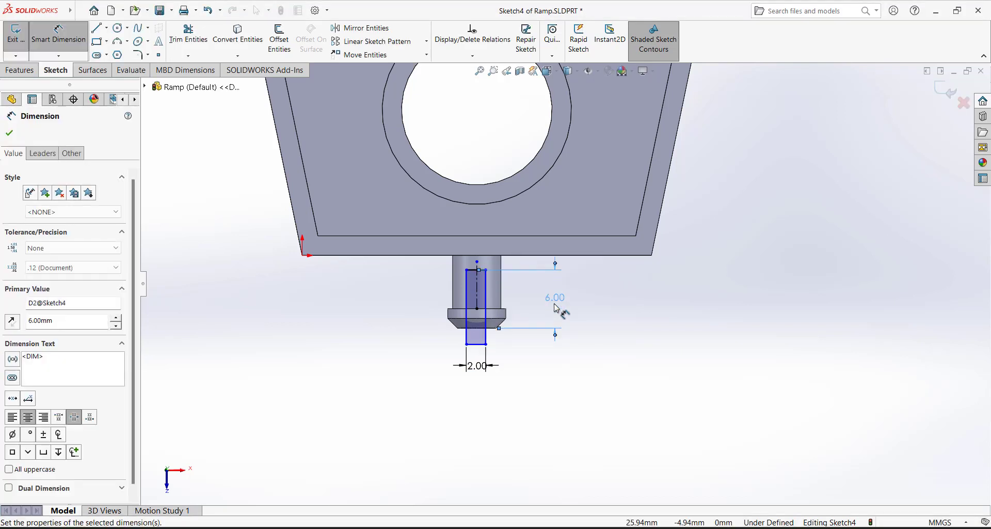
Dimension the distance from the peg's centerline to the rectangle's long side edge as 1 mm
scroll(538, 300, "down", 2)
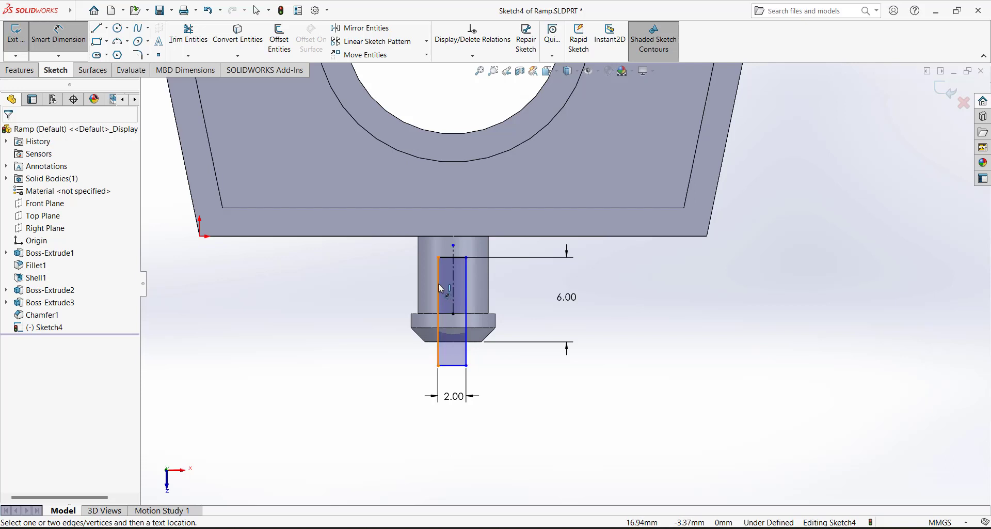
left_click(454, 290)
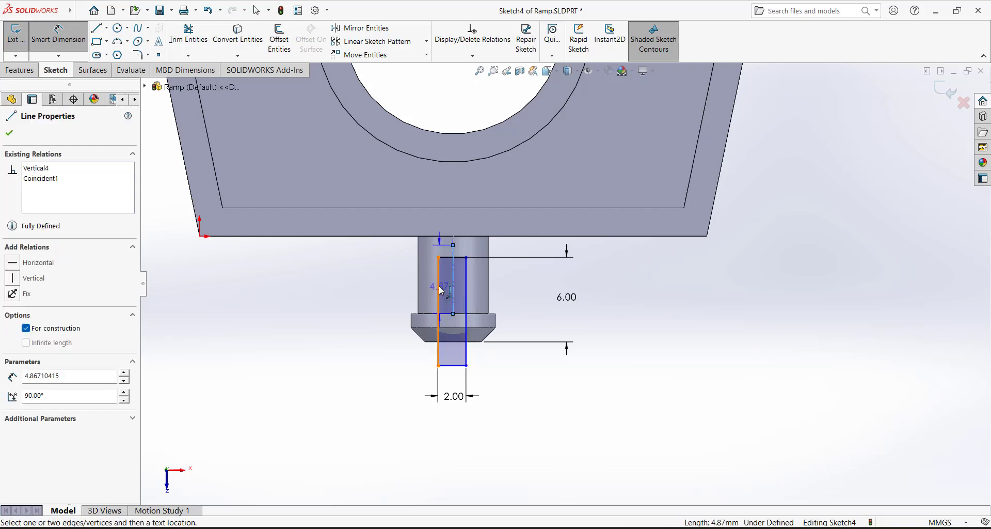
left_click(454, 283)
left_click(383, 304)
type("1")
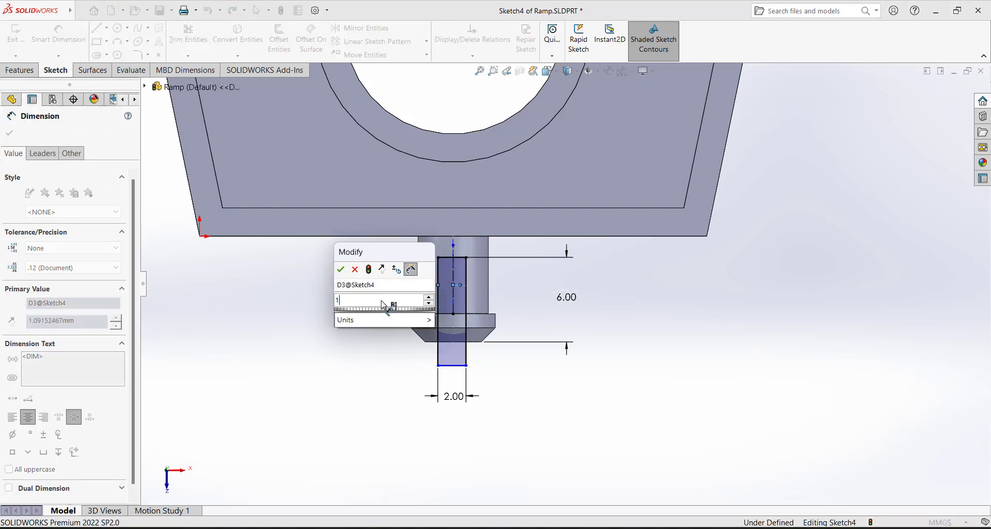
key("Return")
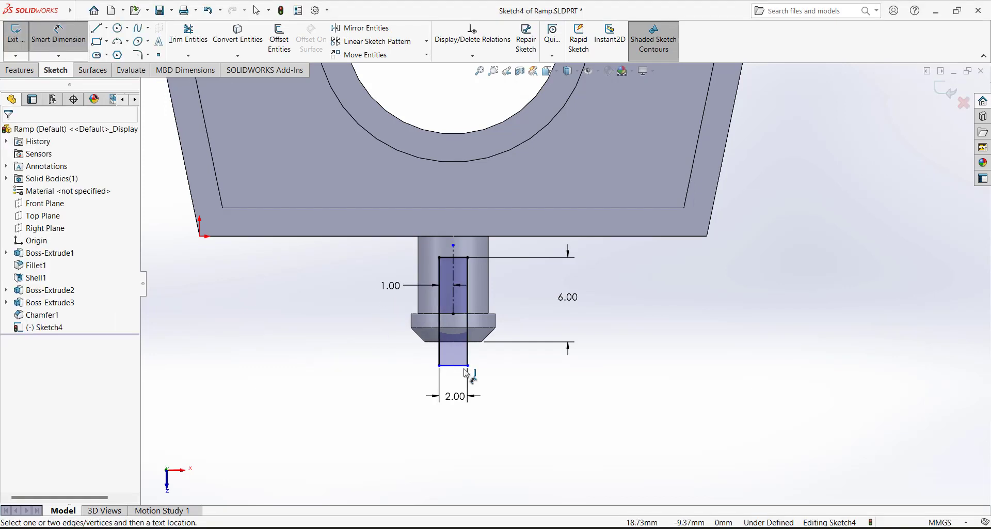
Dimension the rectangle's outer short edge 1 mm beyond the peg's chamfered end edge and exit the sketch
left_click(465, 368)
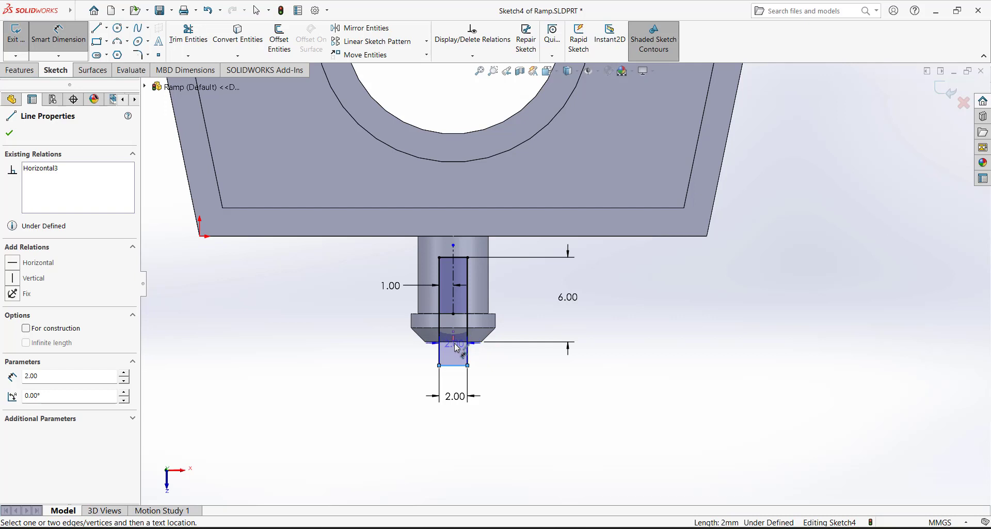
key("Escape")
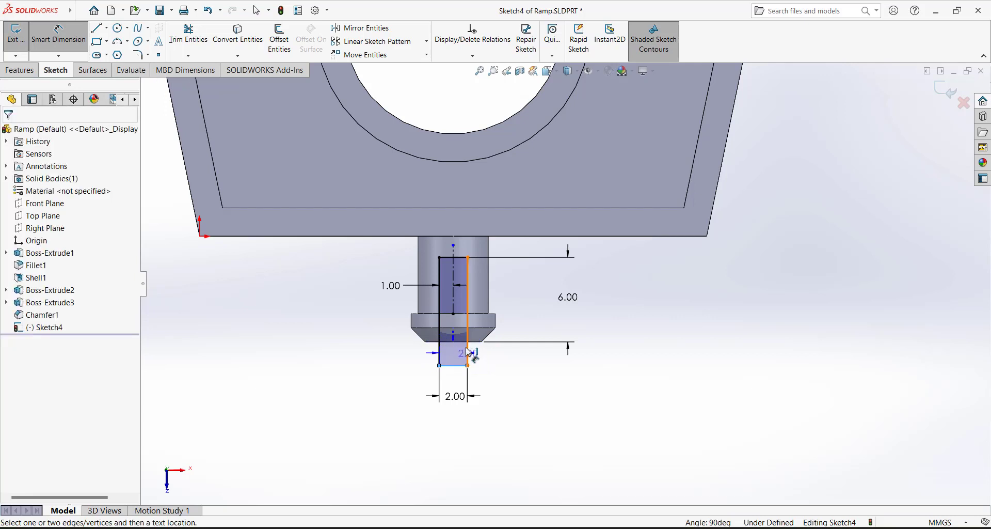
left_click(475, 342)
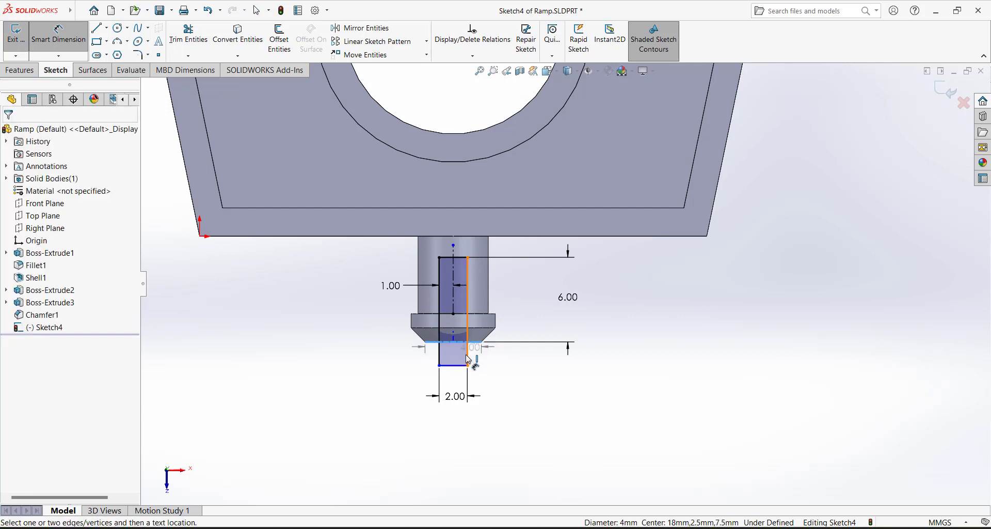
left_click(471, 365)
left_click(561, 386)
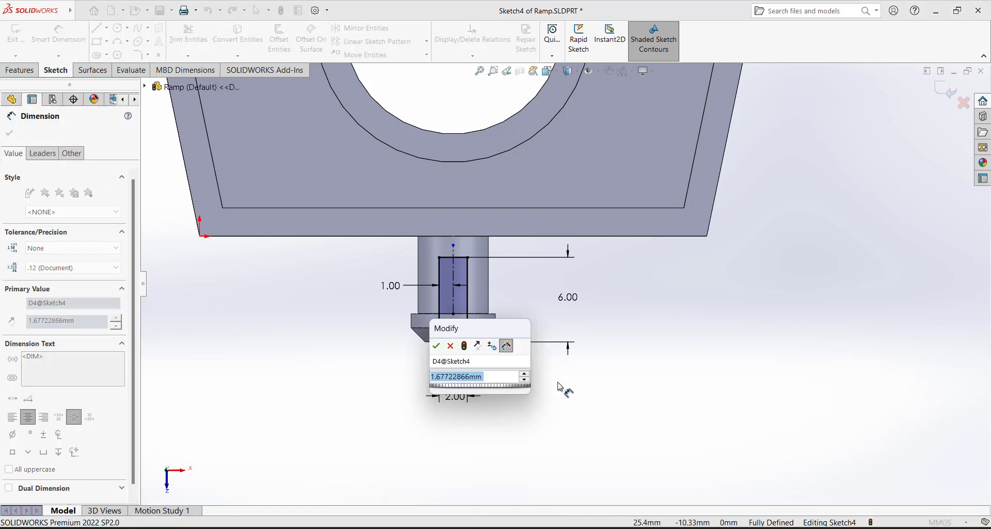
type("1")
key("Return")
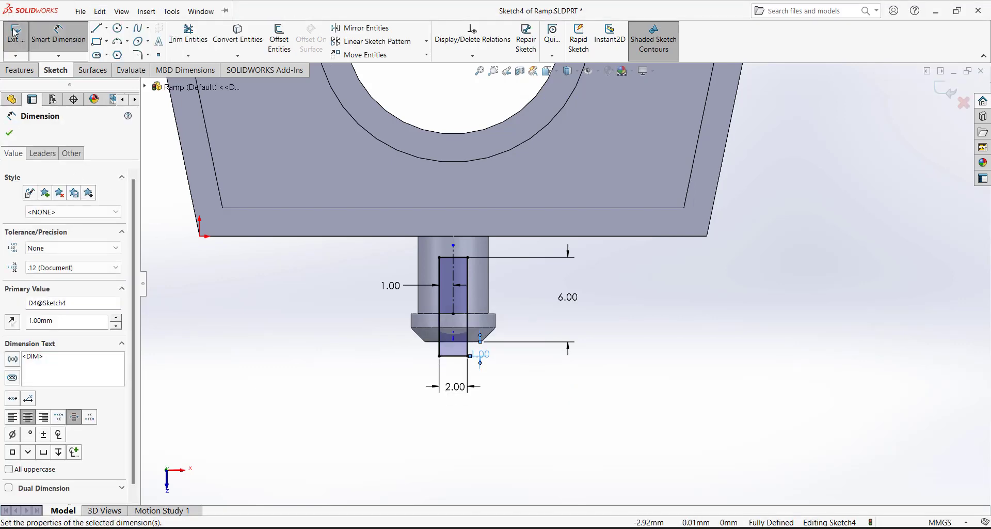
key("Escape")
key("ctrl+b")
Cut-extrude the rectangle sketch through the peg with the Through All end condition
mouse_move(338, 354)
middle_mouse_down()
mouse_move(295, 189)
mouse_move(315, 203)
mouse_move(279, 215)
mouse_move(341, 215)
middle_mouse_up()
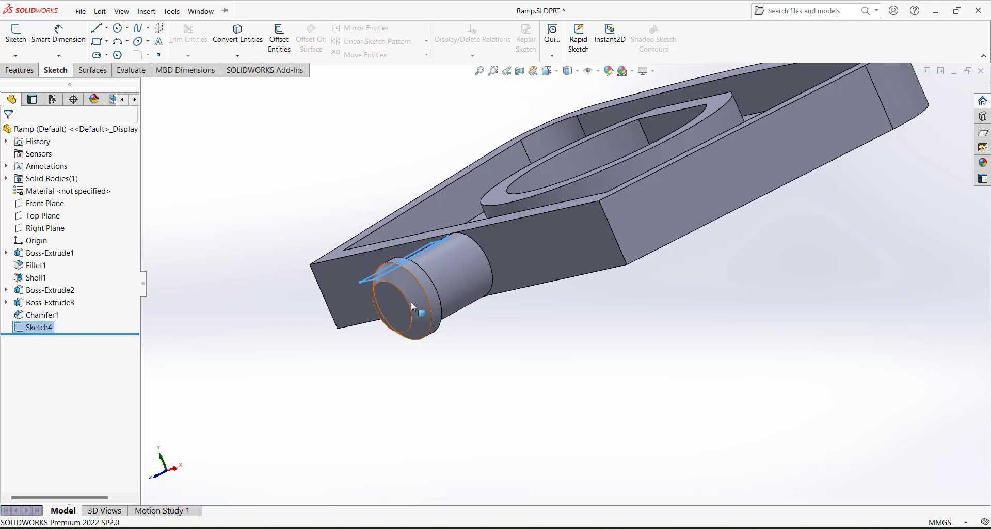
scroll(397, 252, "down", 8)
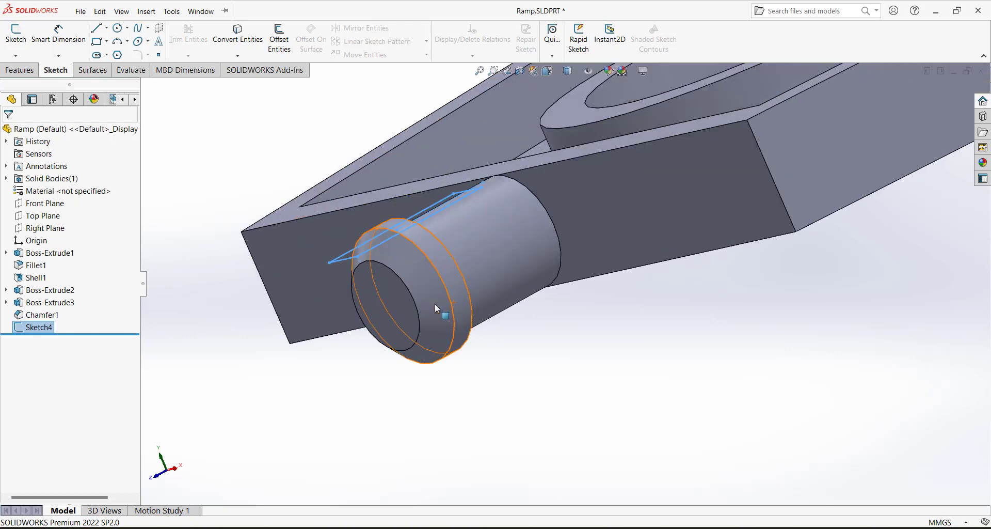
left_click(19, 70)
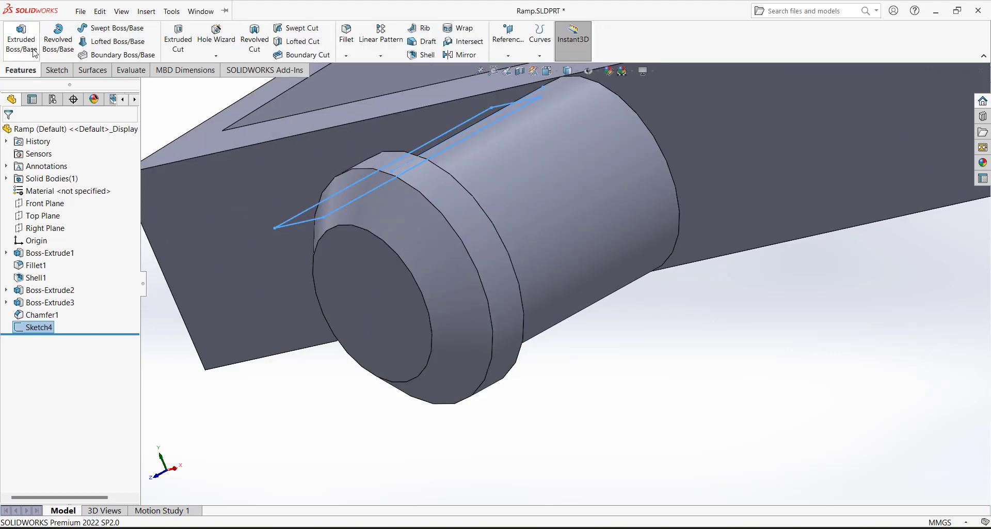
left_click(179, 41)
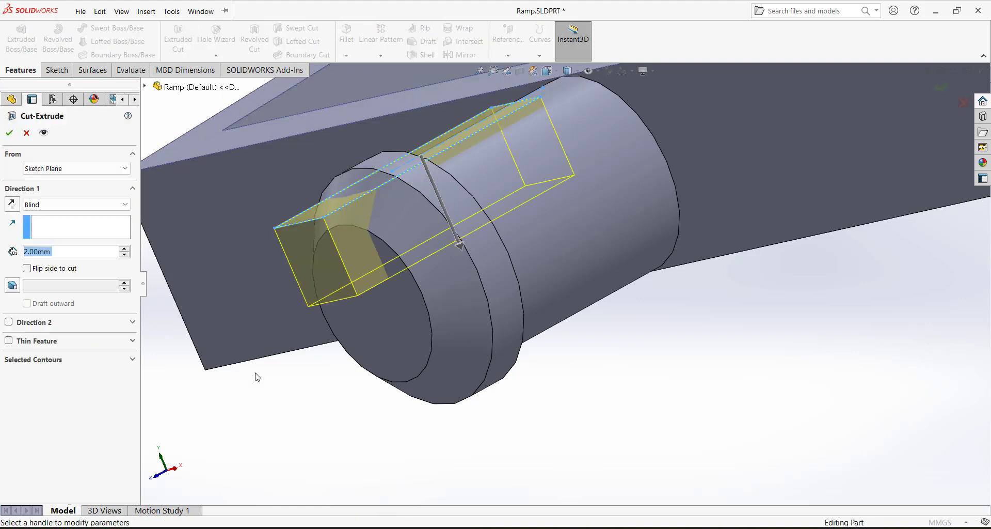
left_click(43, 204)
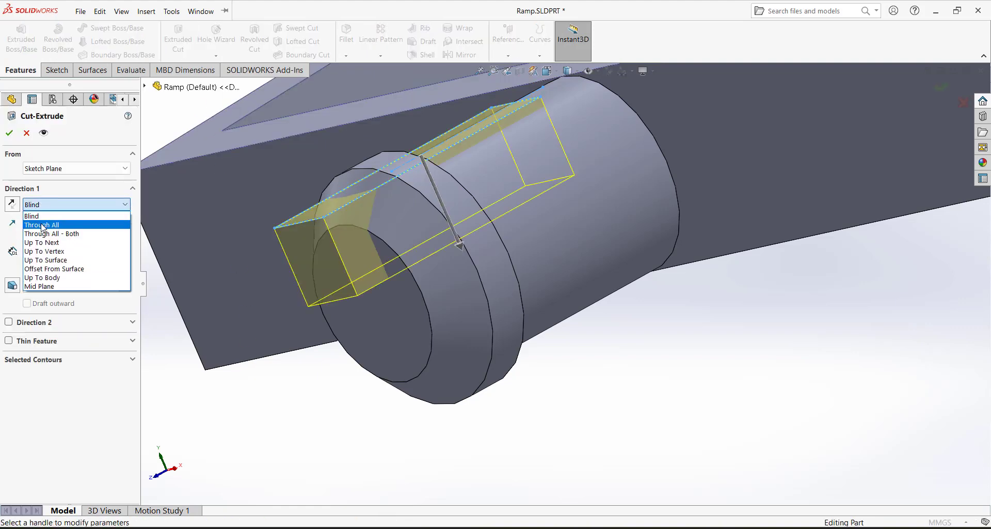
left_click(43, 214)
middle_click_drag(402, 348, 552, 148)
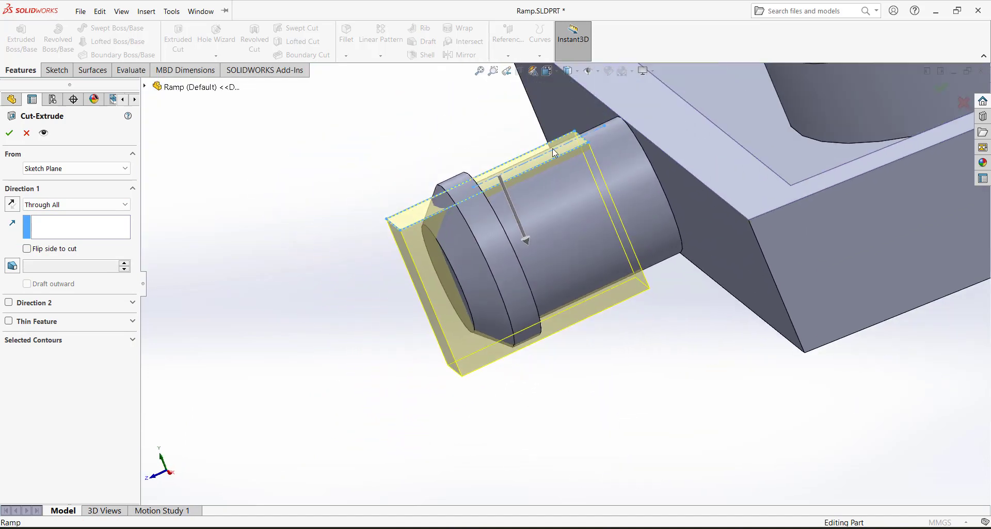
scroll(557, 145, "down", 3)
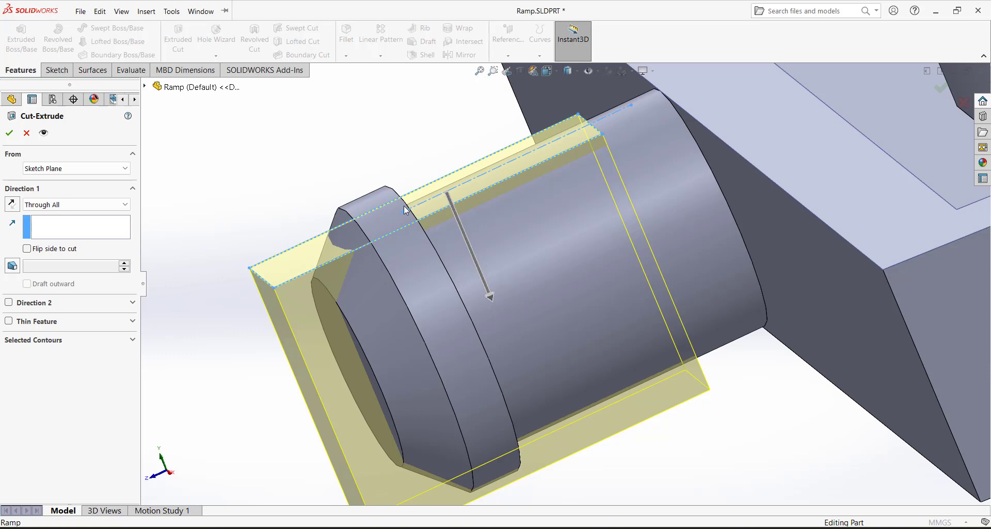
middle_click_drag(405, 210, 155, 124)
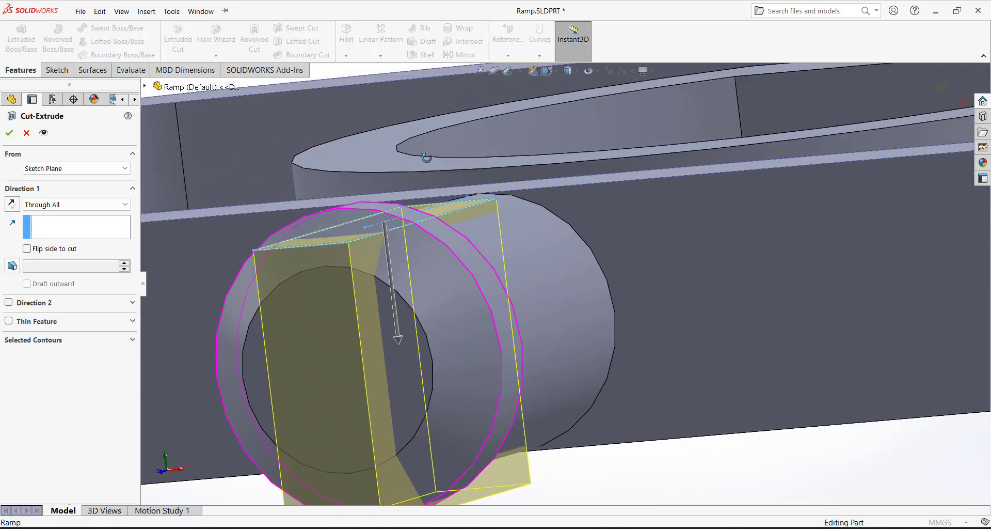
left_click(10, 133)
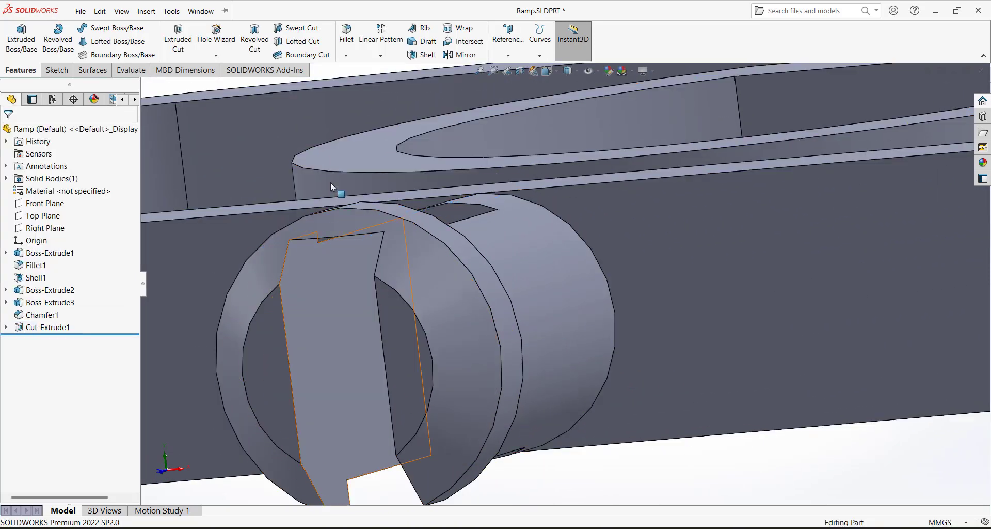
Edit the peg's slot cut and change its end condition to Through All - Both
scroll(351, 218, "up", 5)
middle_click_drag(392, 269, 500, 326)
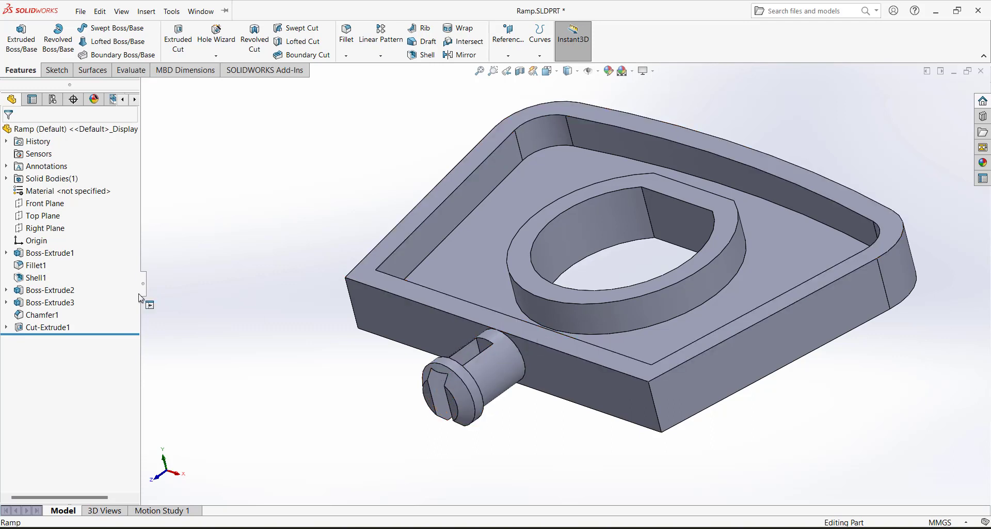
right_click(60, 328)
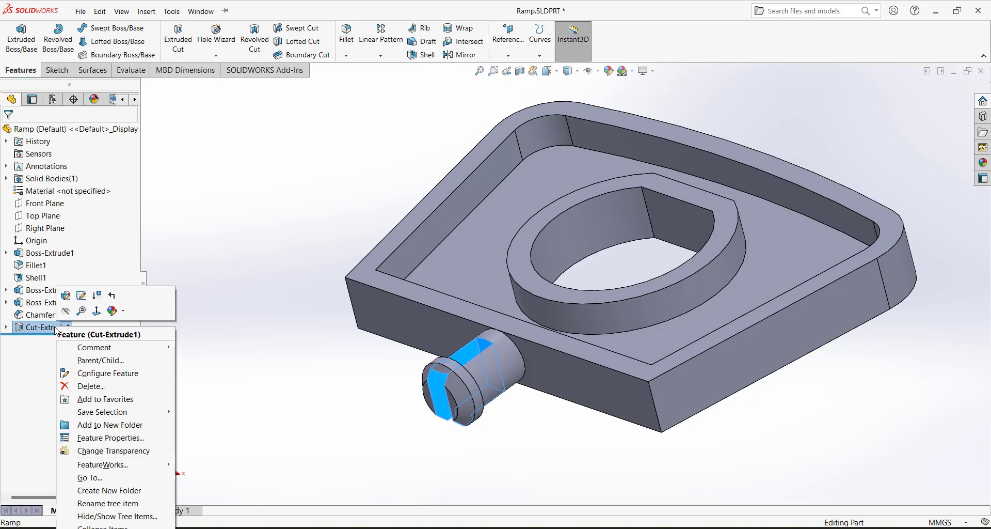
left_click(66, 295)
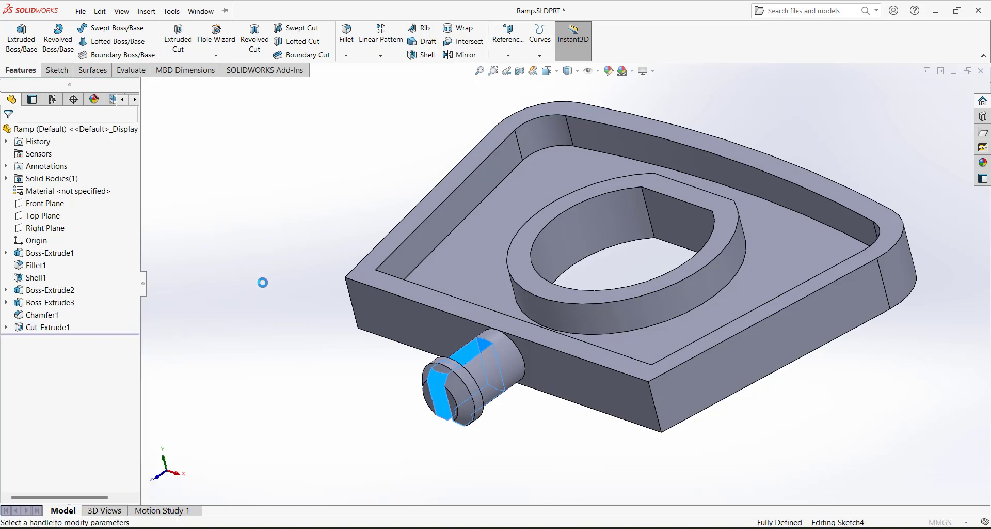
left_click(76, 203)
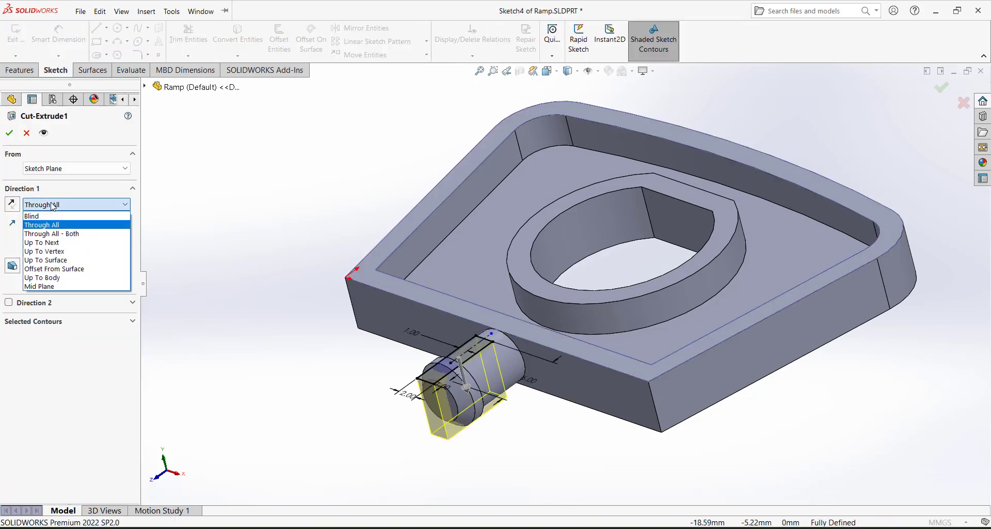
left_click(57, 233)
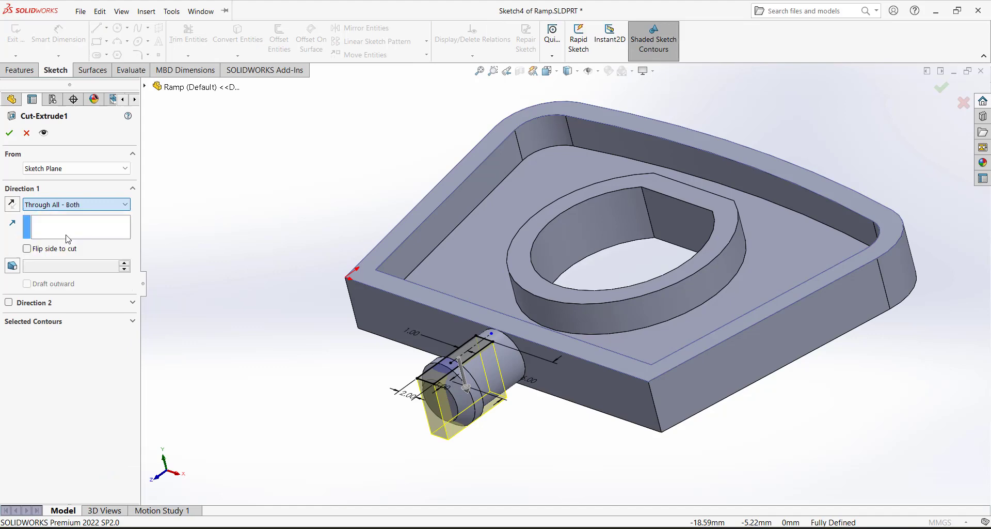
left_click(10, 134)
Examine the slotted peg from several angles and in the isometric view
scroll(510, 408, "down", 5)
middle_click_drag(460, 317, 486, 327)
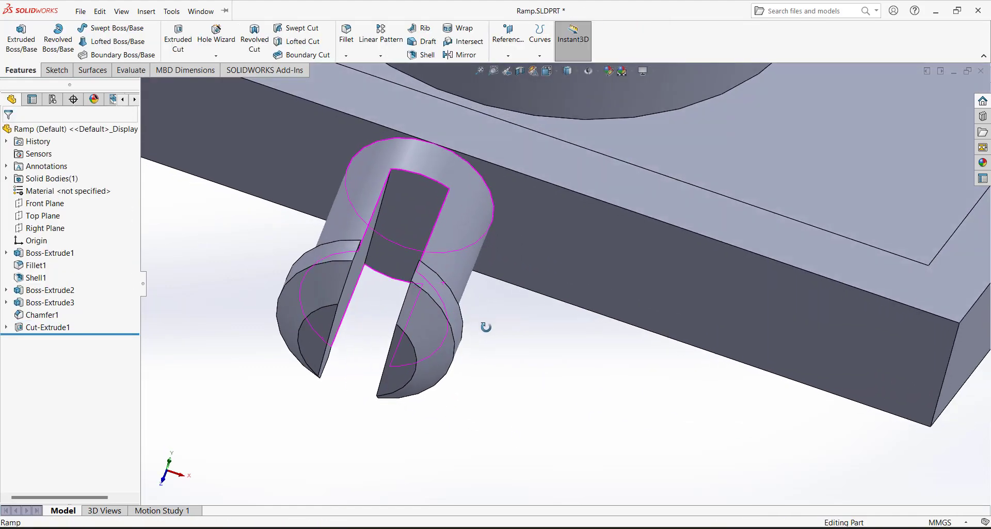
scroll(486, 327, "up", 2)
middle_click_drag(487, 365, 524, 403)
scroll(553, 347, "up", 5)
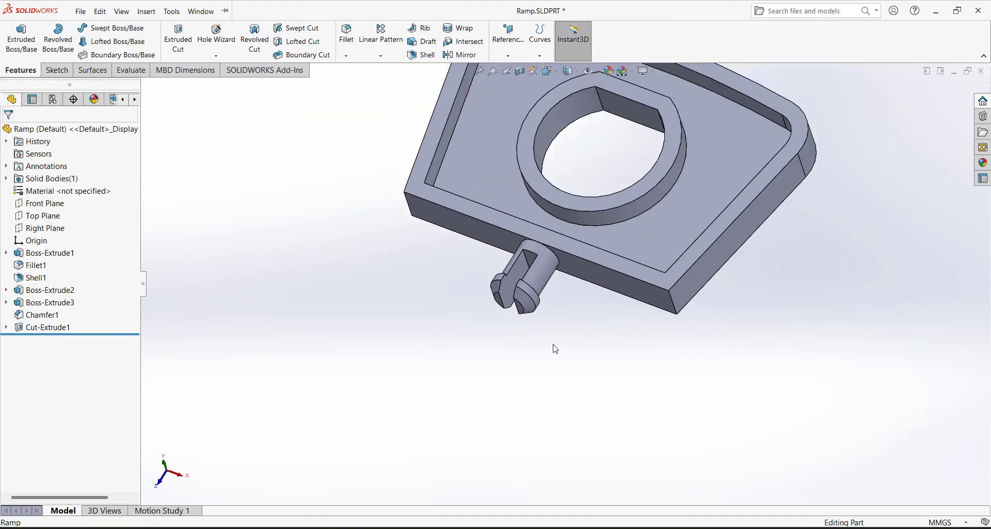
left_click(546, 70)
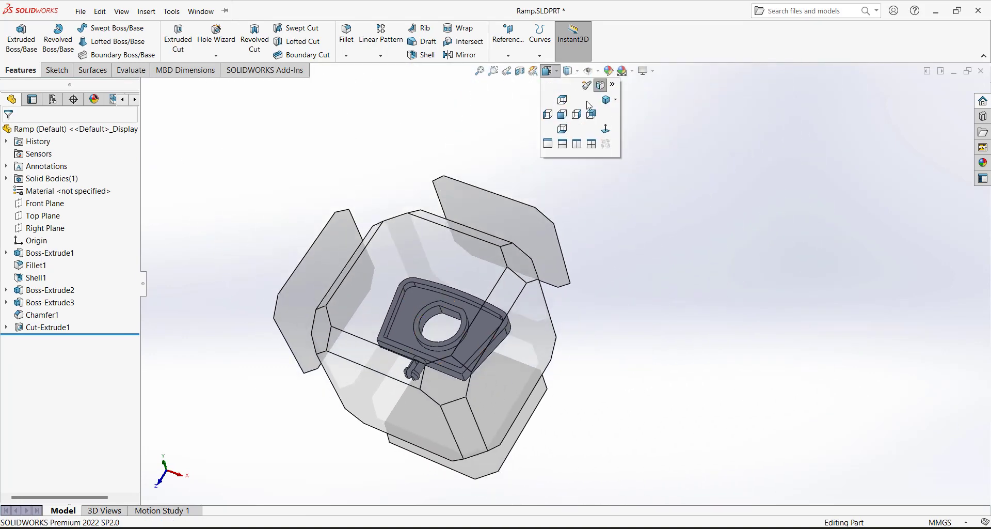
left_click(605, 99)
scroll(473, 331, "down", 10)
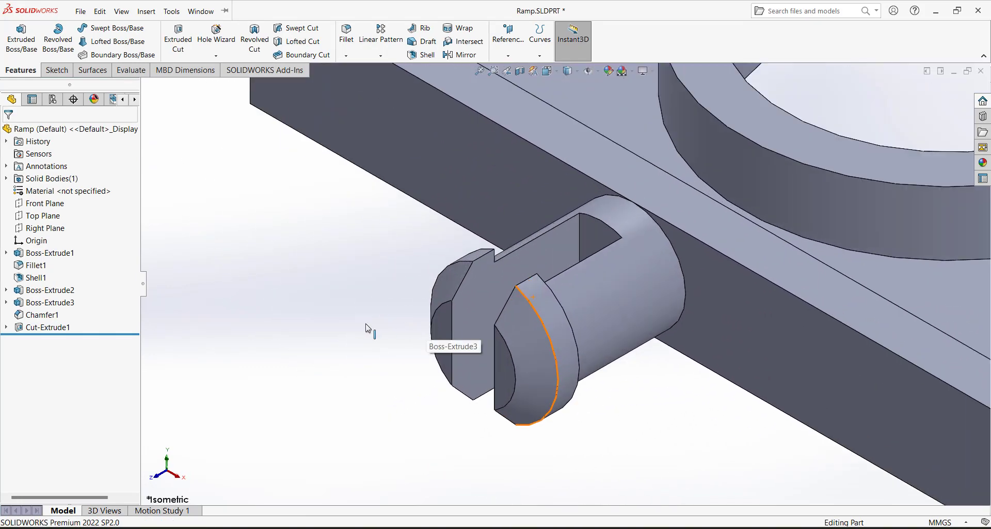